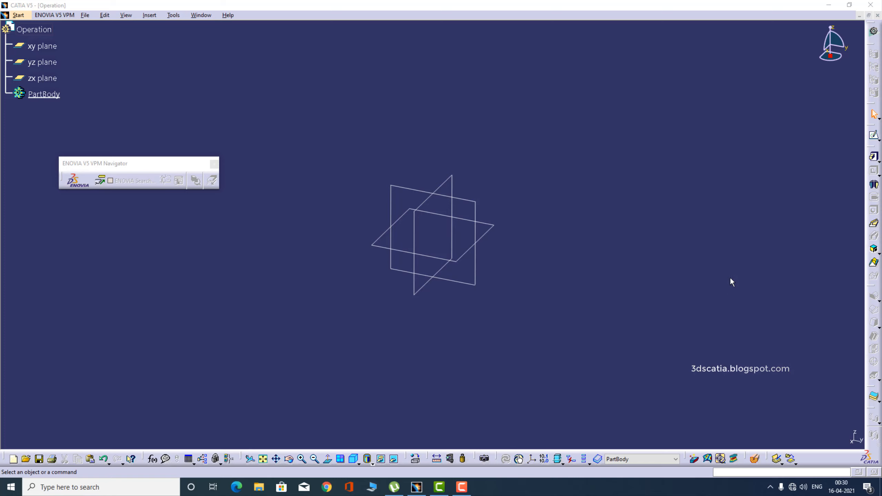
Step: Start a sketch on the yz plane and draw a vertical profile line starting at about H 113 mm, V 64 mm
left_click(875, 137)
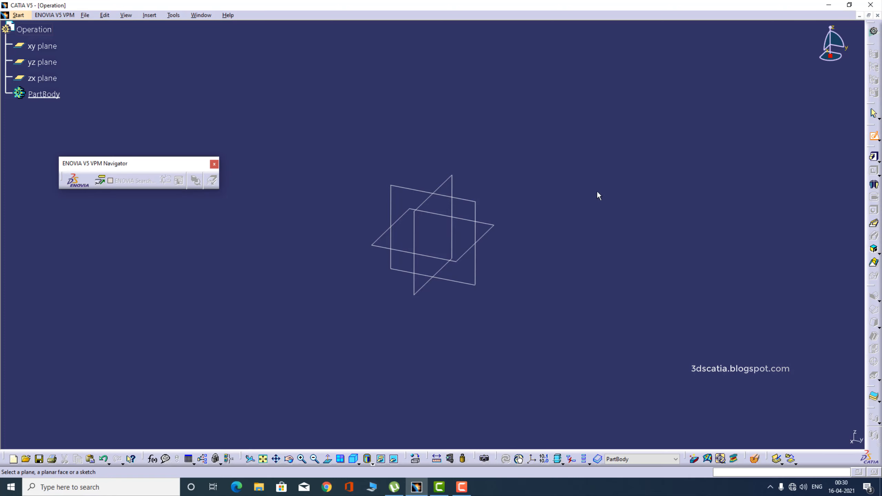
left_click(475, 206)
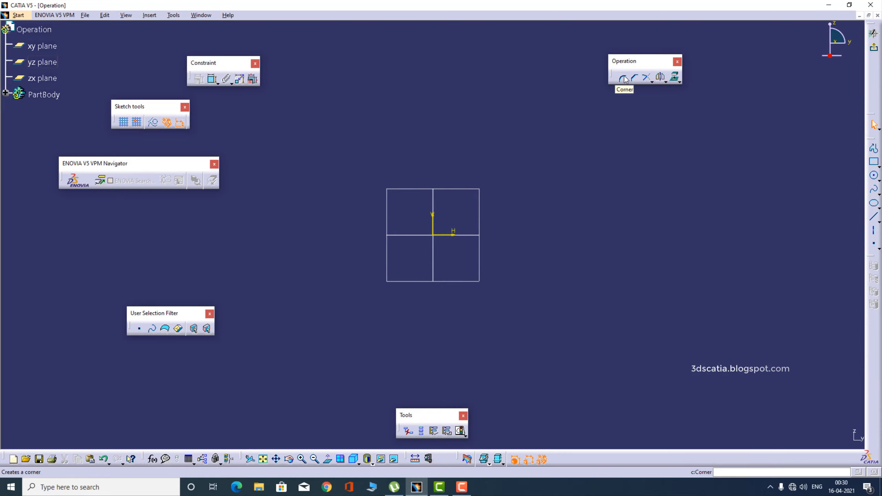
left_click(875, 149)
left_click(634, 120)
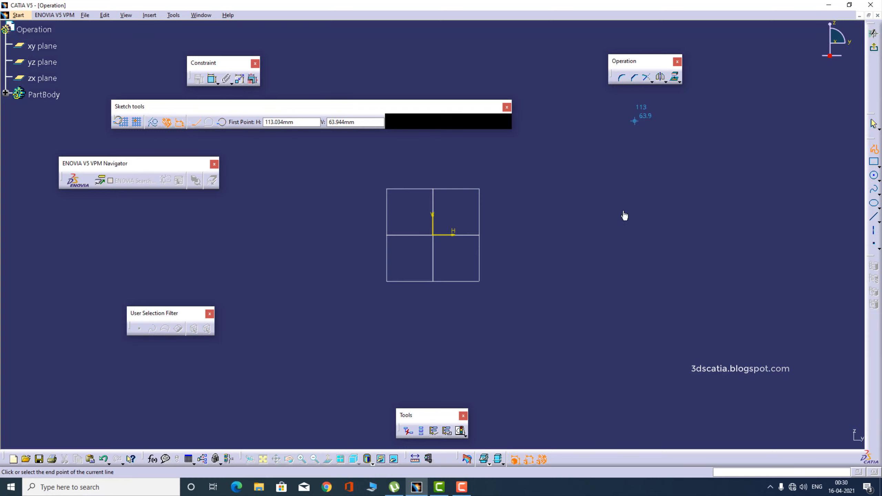
double_click(633, 364)
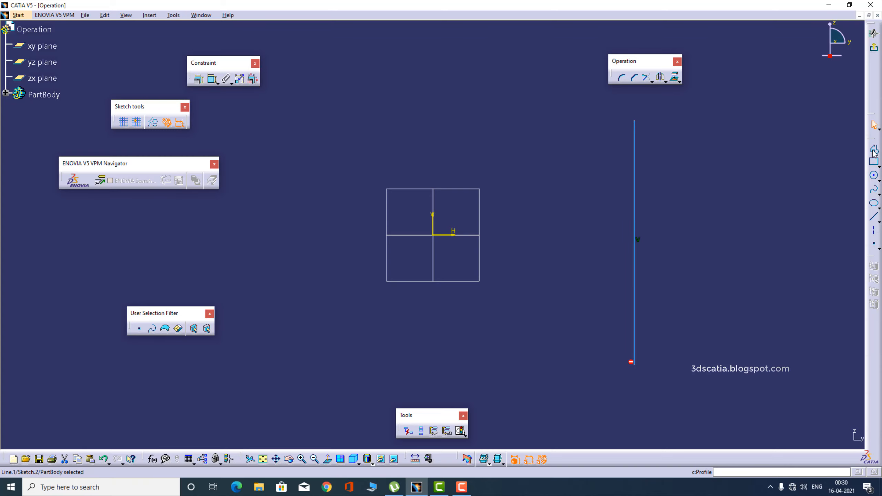
Step: Draw a horizontal profile line about 149 mm long crossing the vertical line near its middle
left_click(875, 150)
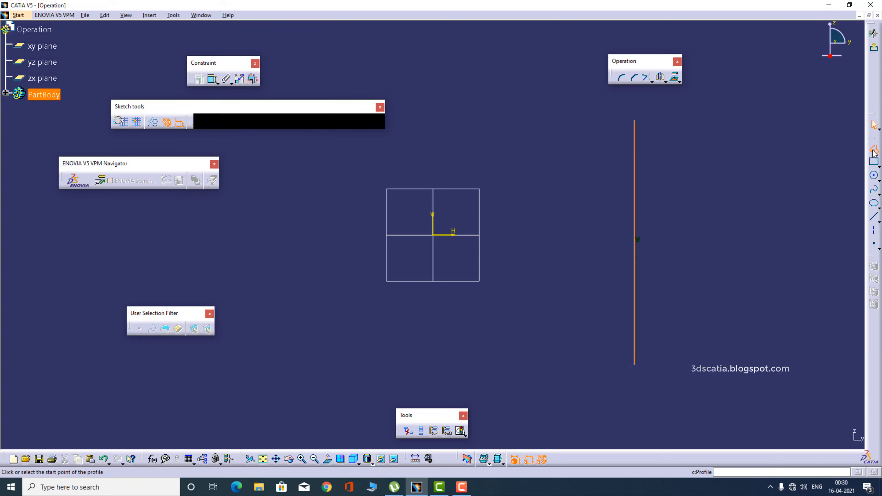
left_click(505, 245)
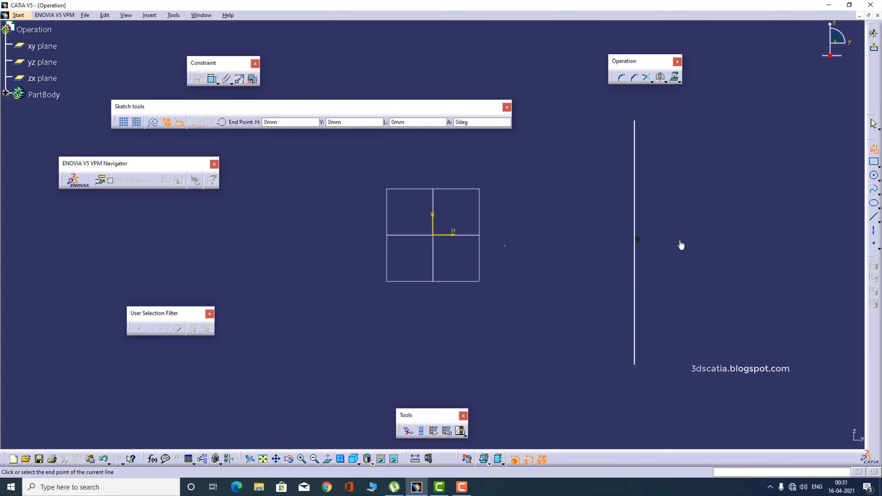
left_click(769, 244)
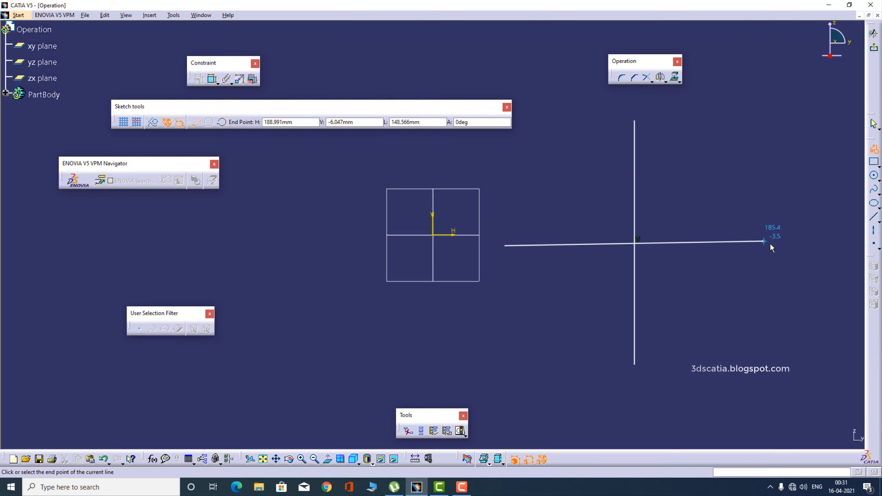
left_click(874, 151)
left_click(737, 184)
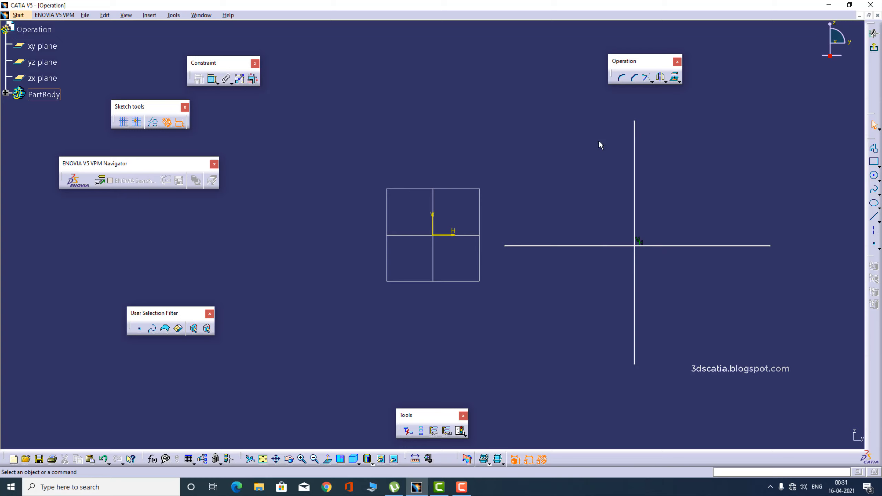
Step: Create a corner with both elements trimmed in the upper-left quadrant of the crossing lines, with a radius of about 29 mm
left_click(623, 78)
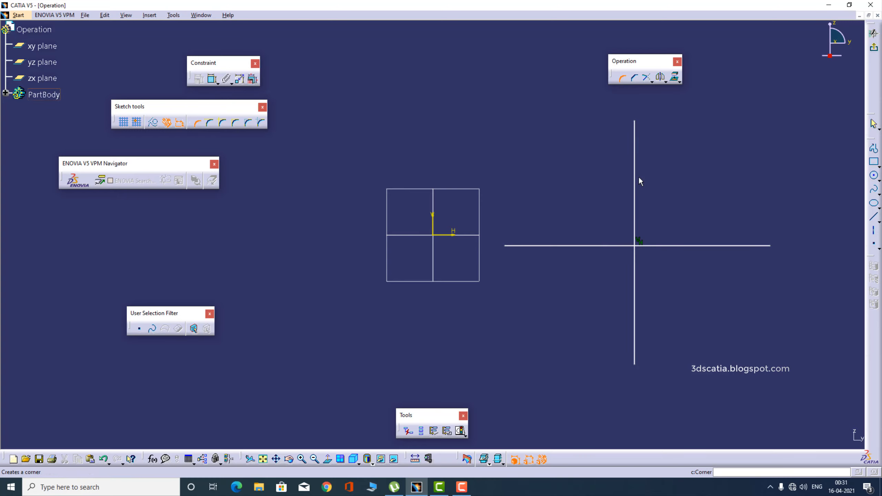
left_click(634, 190)
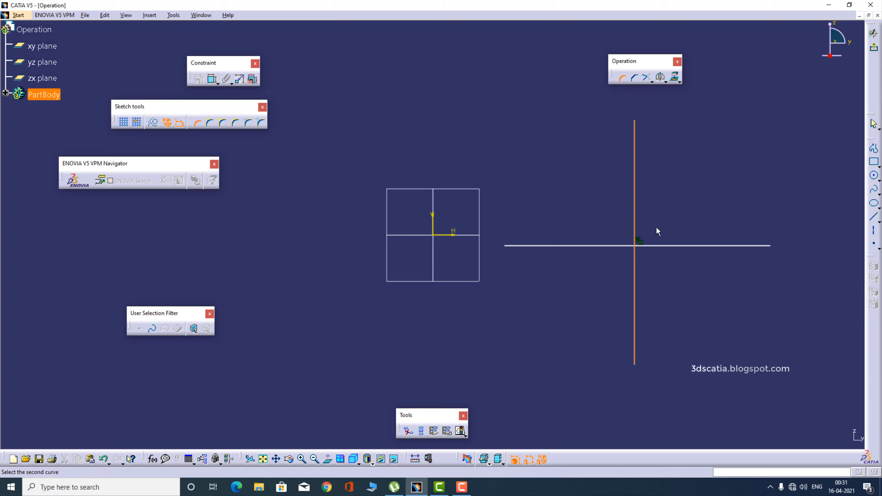
left_click(674, 246)
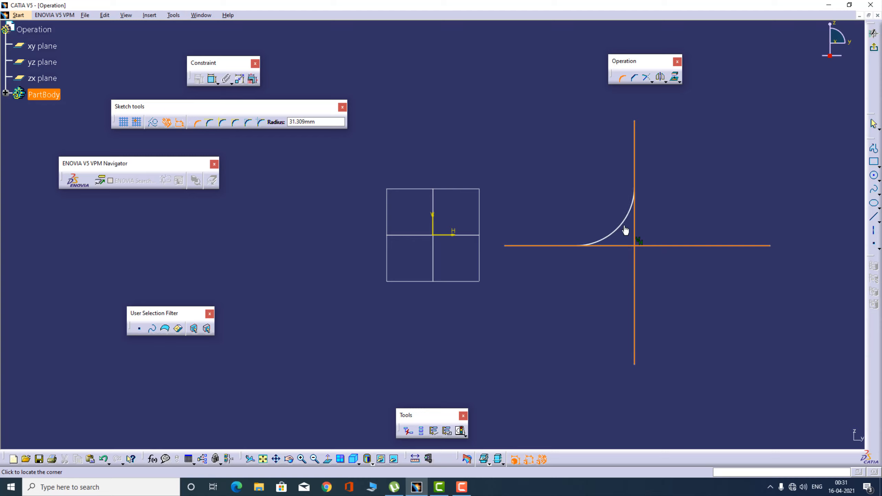
left_click(624, 224)
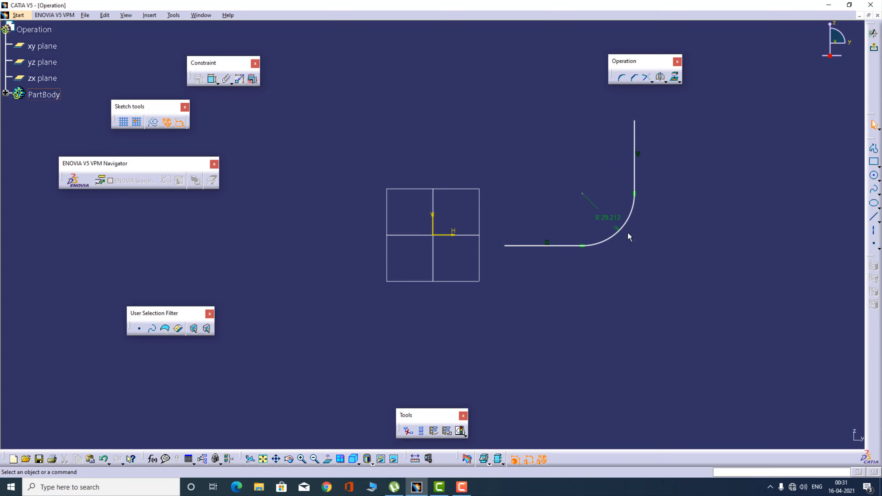
Step: Set the trimmed corner's radius constraint to 20 mm
double_click(609, 217)
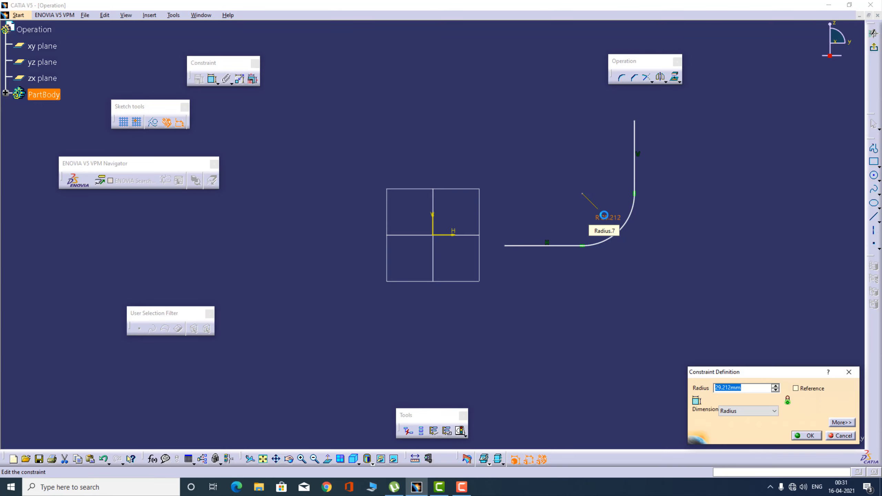
type("20")
key("Return")
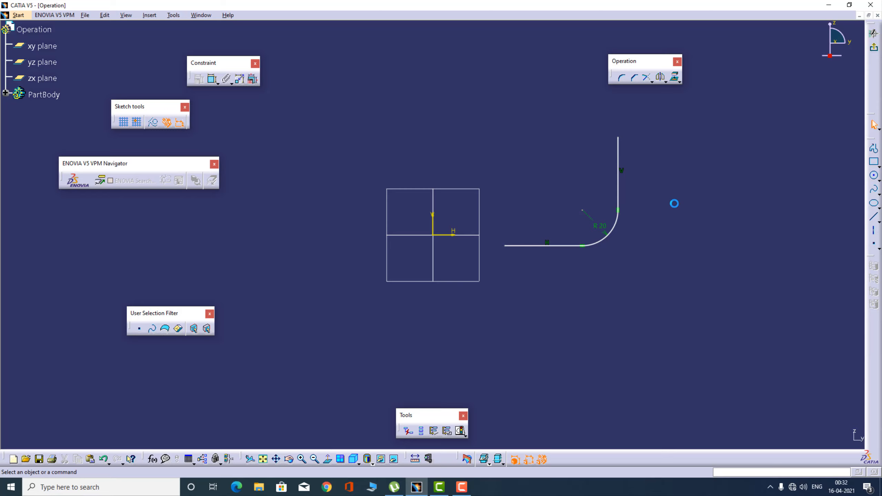
Step: Undo the radius edit and the trimmed corner, returning to the two full crossing lines
key("ctrl+z")
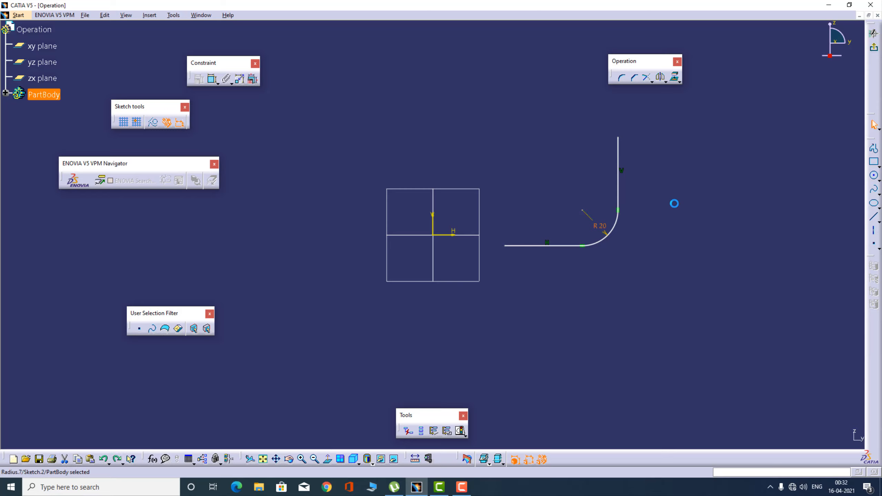
key("ctrl+z")
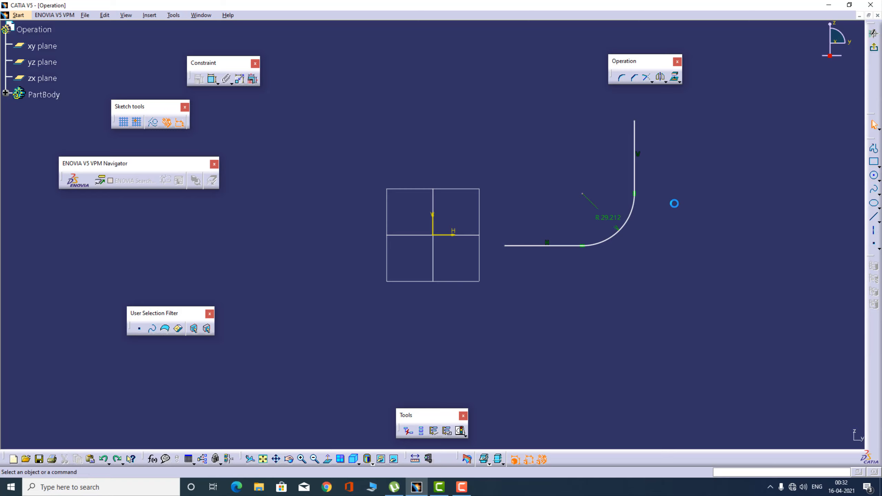
key("ctrl+z")
key("ctrl+z")
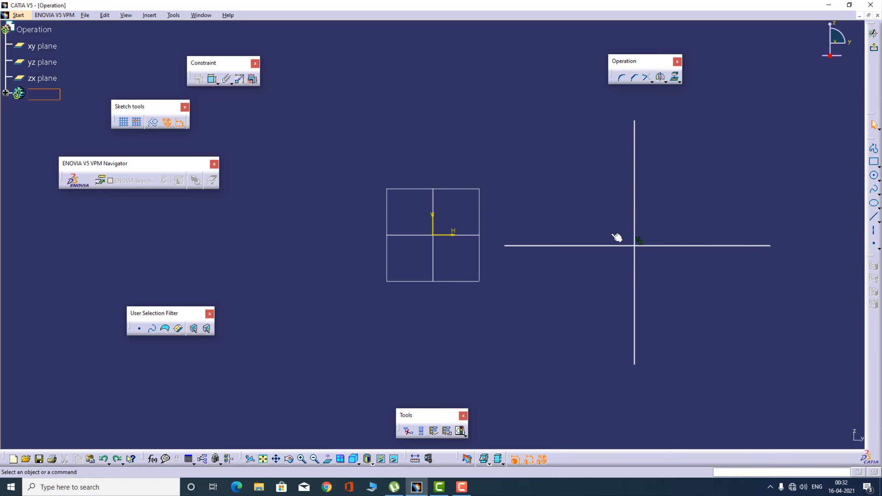
key("ctrl+z")
key("ctrl+z")
key("ctrl+z")
key("ctrl+z")
Step: Create a corner with the No Trim option in the upper-left quadrant of the crossing lines, with a radius of about 29 mm
left_click(622, 80)
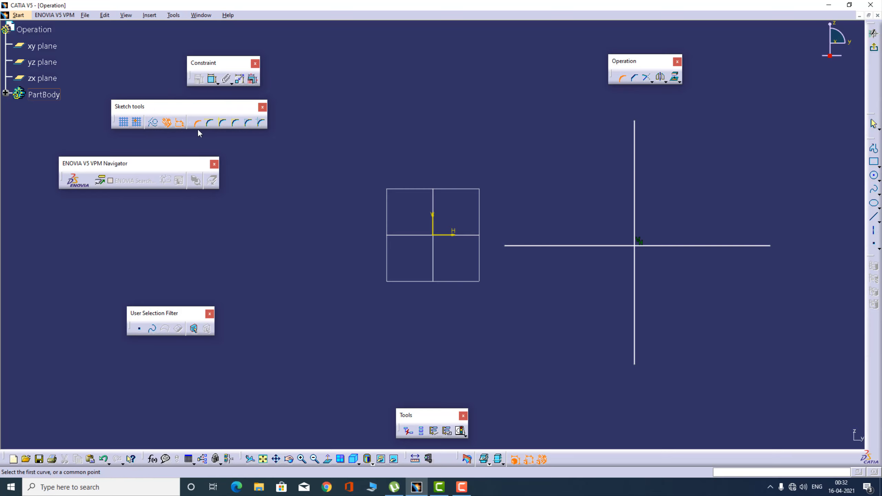
left_click(223, 124)
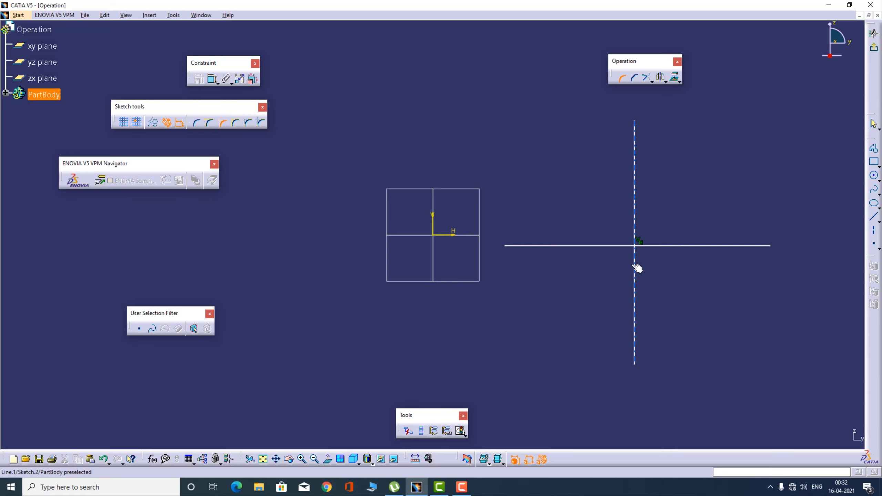
left_click(622, 246)
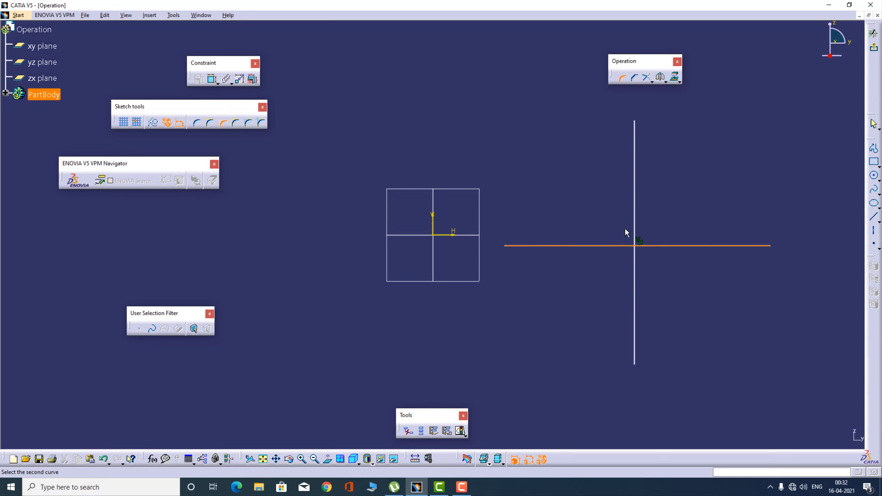
left_click(635, 216)
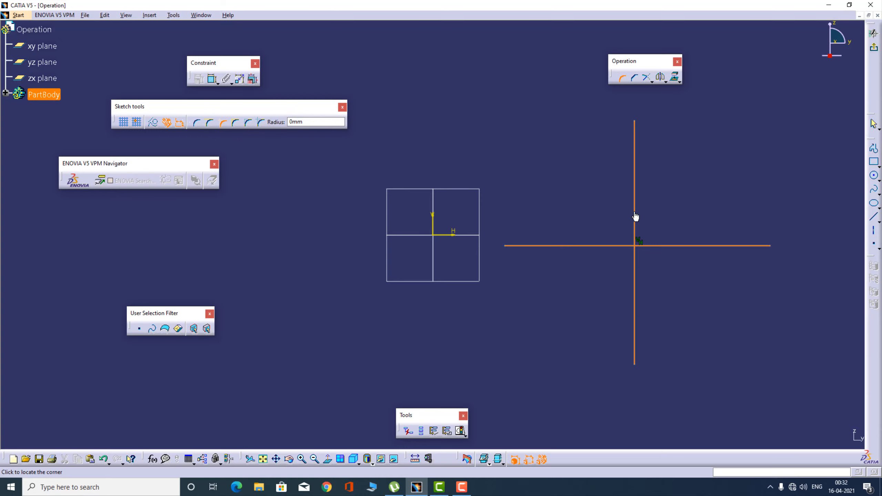
left_click(625, 228)
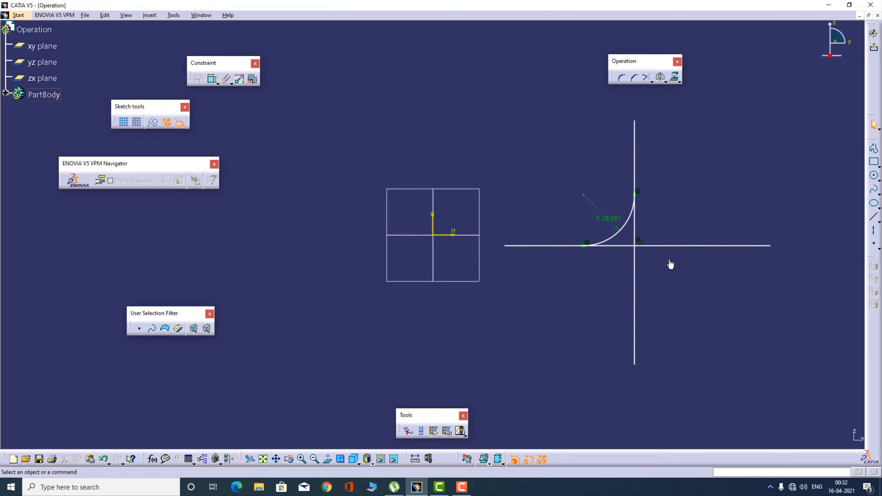
Step: Set the untrimmed corner's radius constraint to 20 mm
double_click(611, 221)
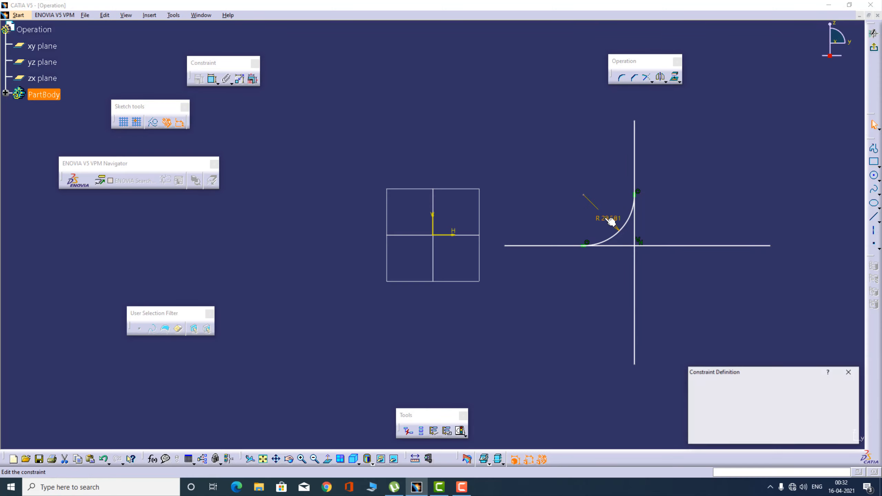
type("20")
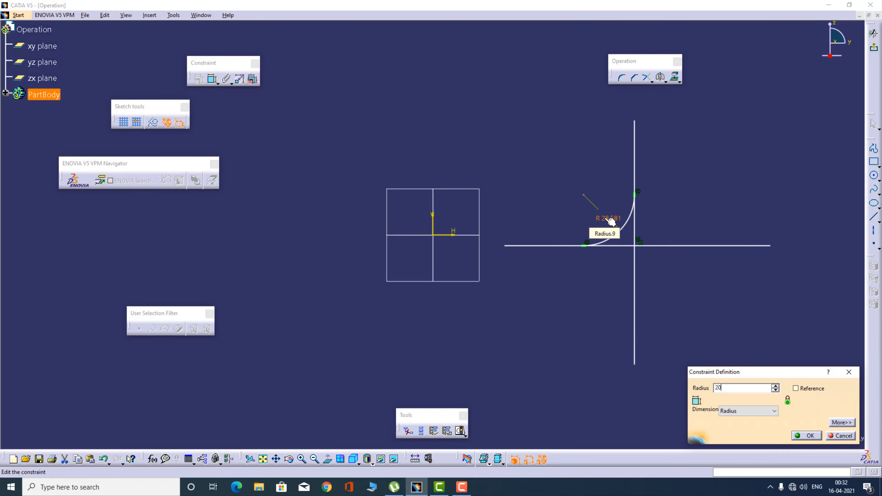
key("Return")
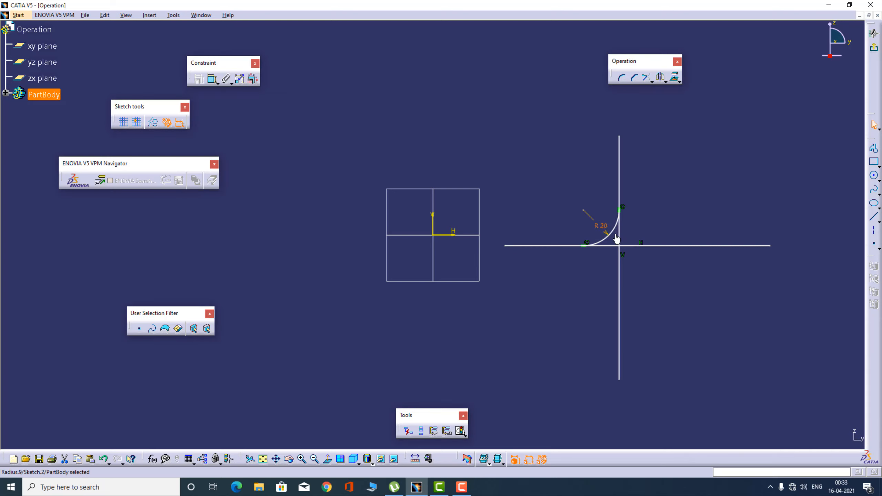
Step: Undo the radius edit and the untrimmed corner between the two lines
left_click(608, 225)
key("ctrl+z")
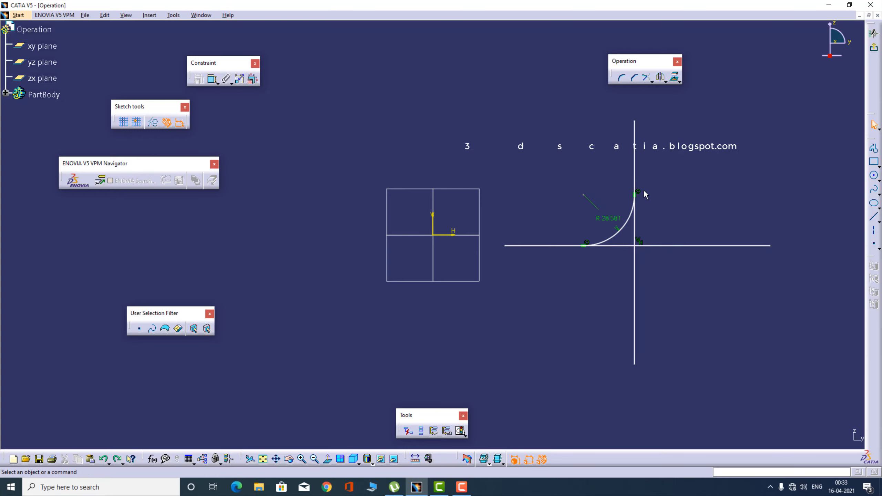
key("ctrl+z")
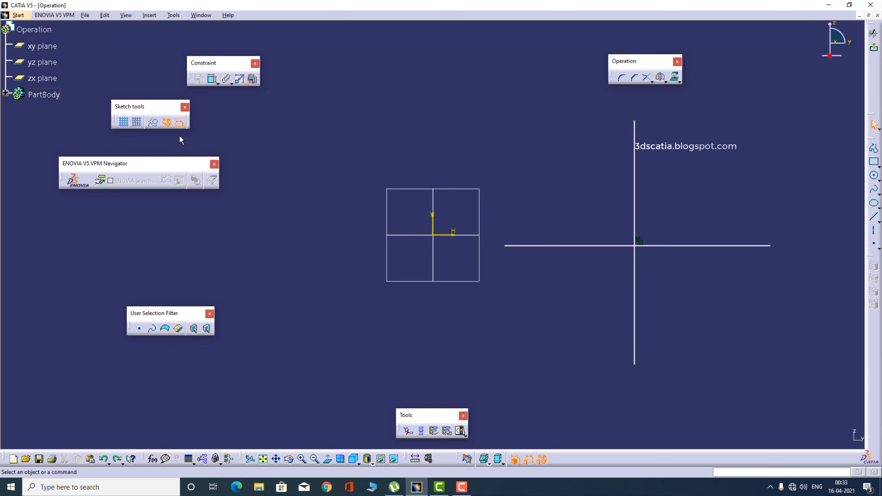
Step: Create an untrimmed 20 mm radius corner in the lower-right quadrant of the crossing lines and undo it
left_click(623, 79)
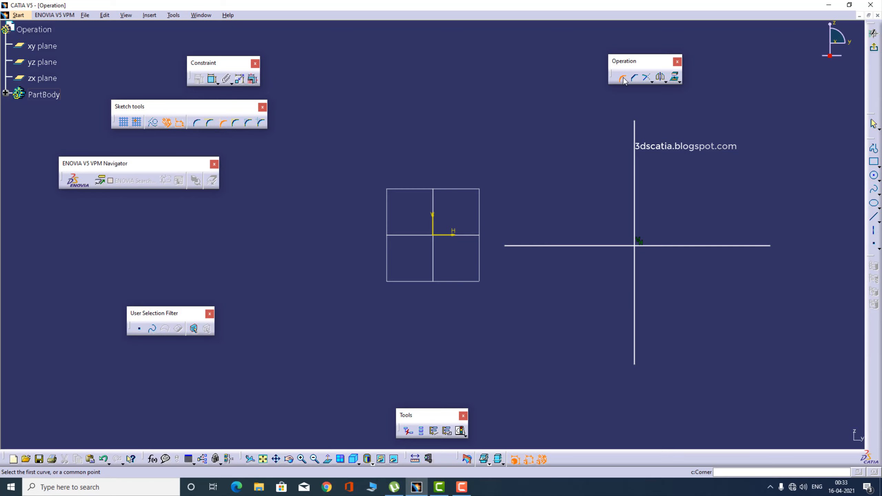
left_click(635, 172)
left_click(610, 246)
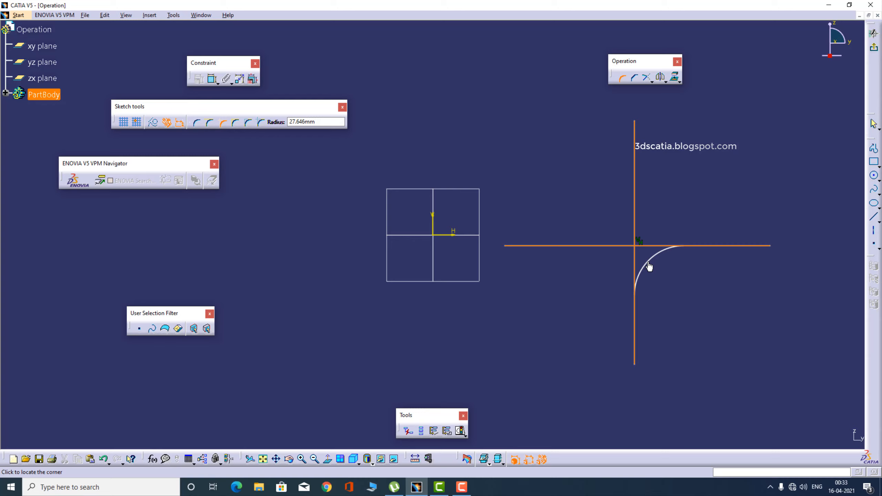
type("20")
key("Return")
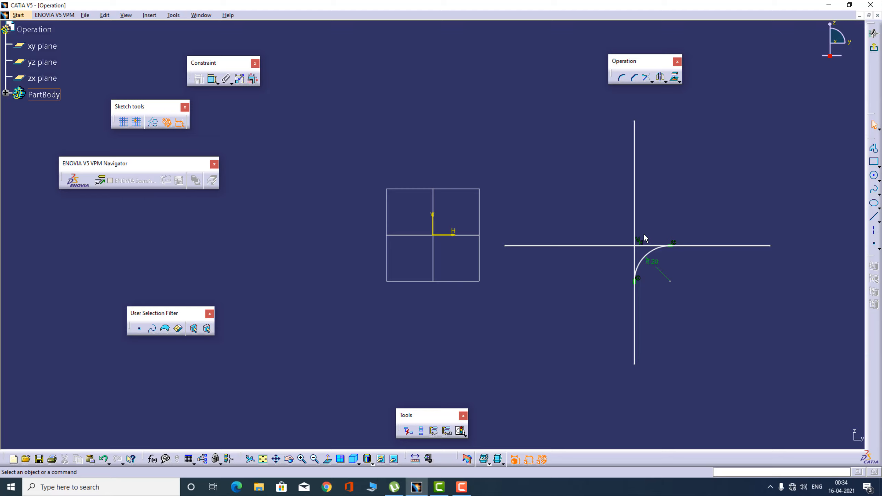
key("ctrl+z")
Step: Create an upper-left corner of about 24 mm radius with the Trim First Element option, selecting the horizontal line before the vertical one
left_click(623, 78)
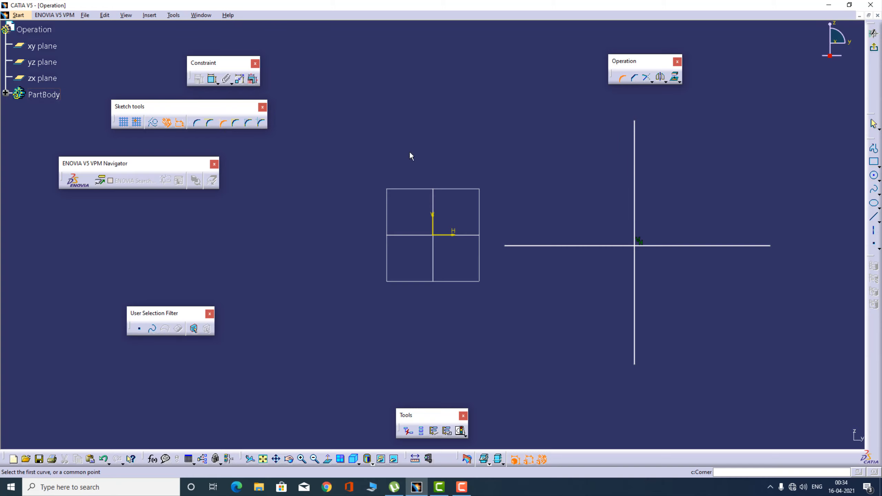
left_click(210, 124)
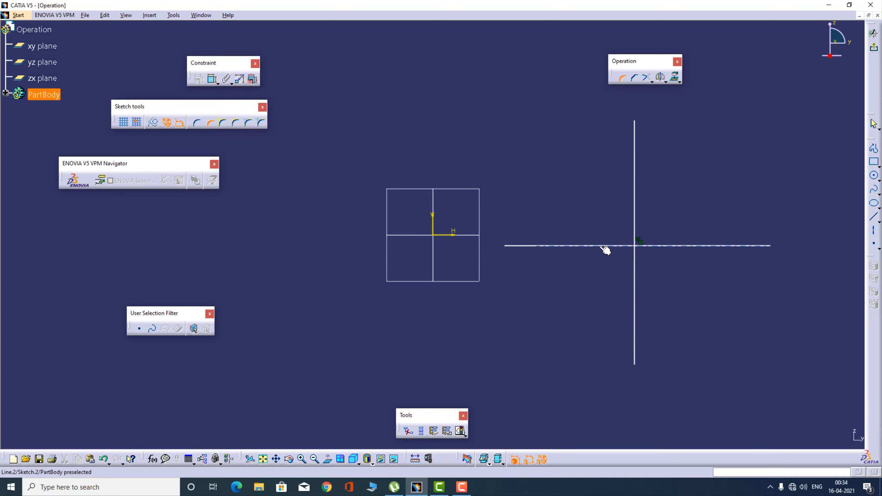
left_click(612, 246)
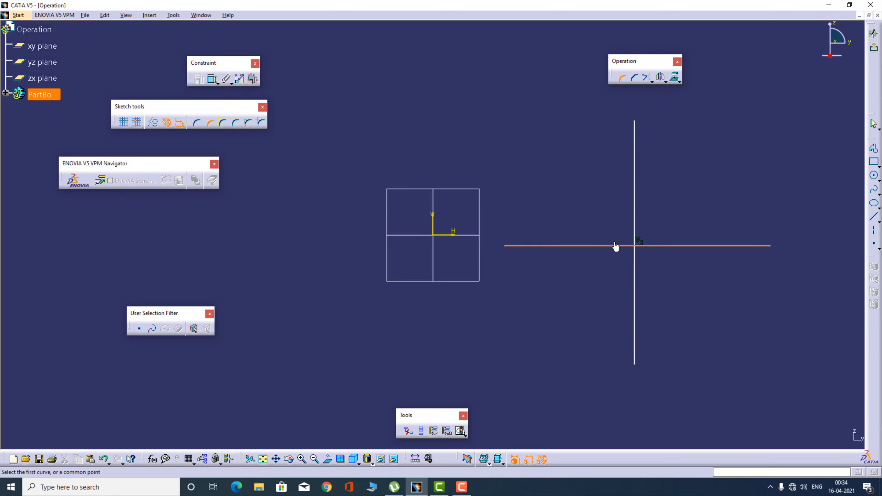
left_click(636, 220)
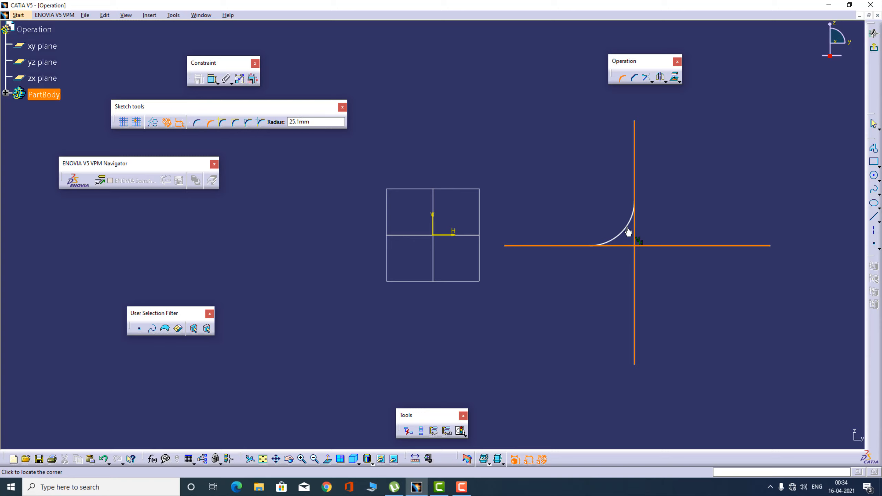
left_click(627, 234)
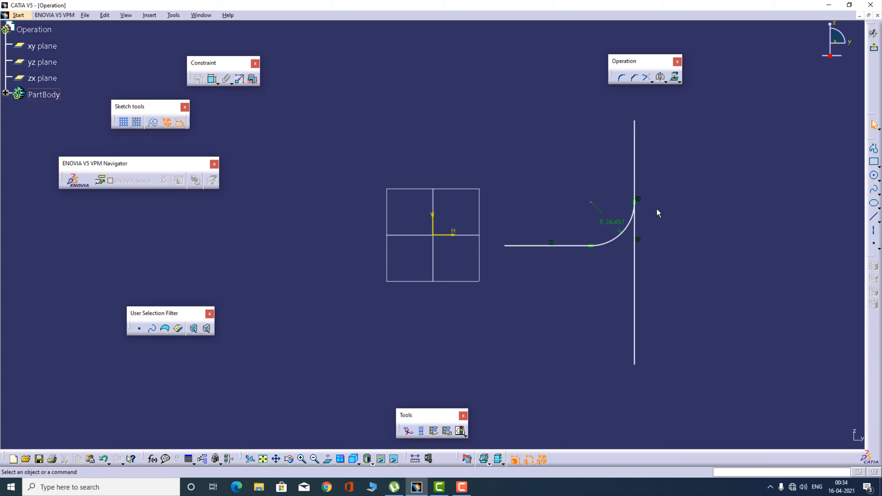
Step: Undo the existing corner and create an upper-left corner of about 29 mm radius between the lines using Standard Lines Trim
key("ctrl+z")
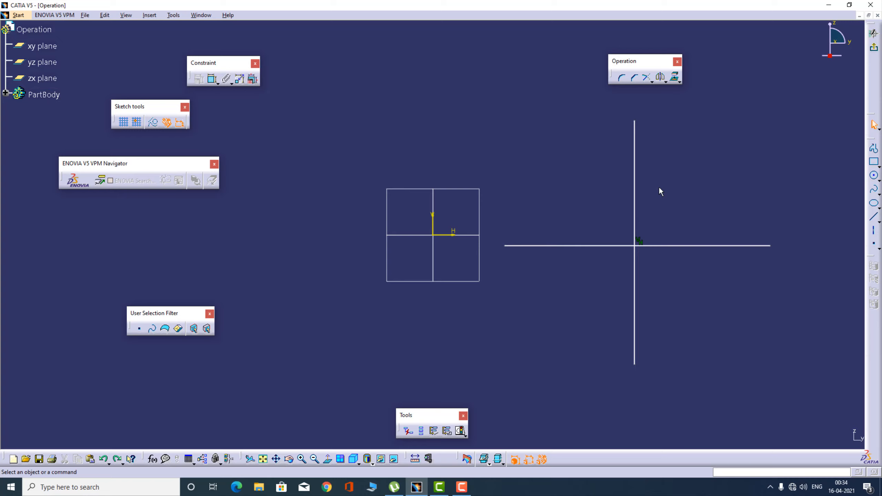
left_click(622, 78)
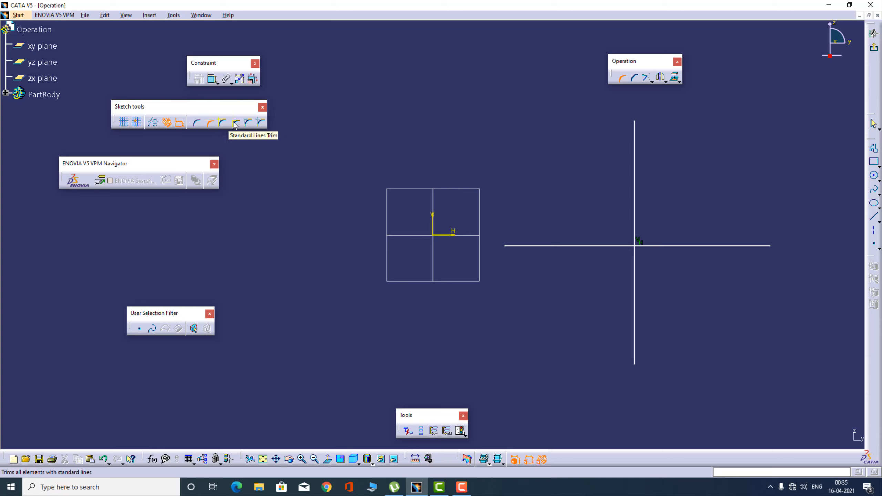
left_click(235, 123)
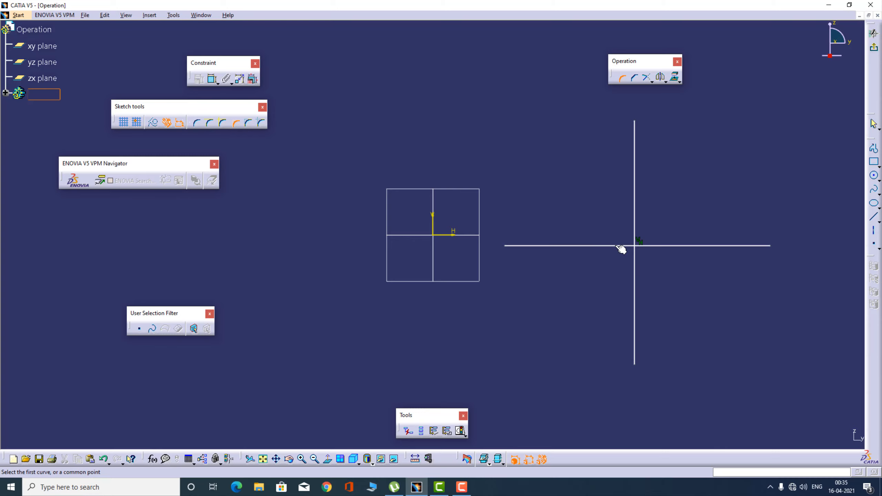
left_click(631, 246)
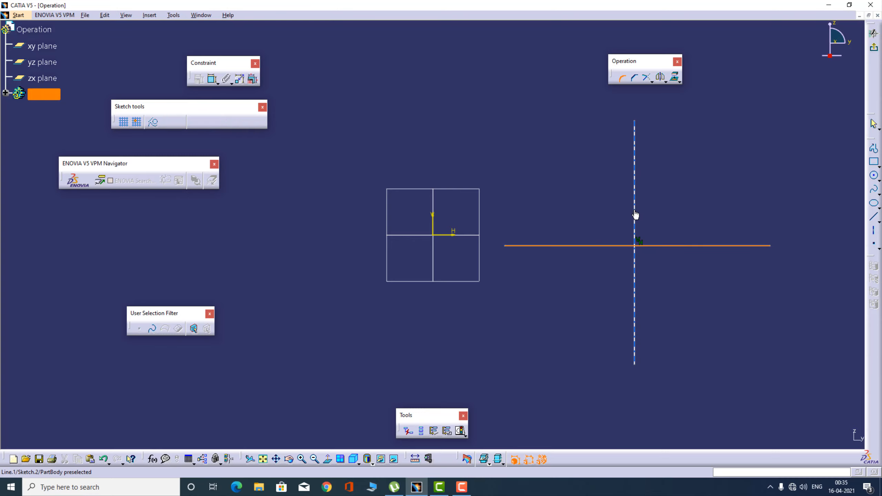
left_click(636, 213)
left_click(631, 228)
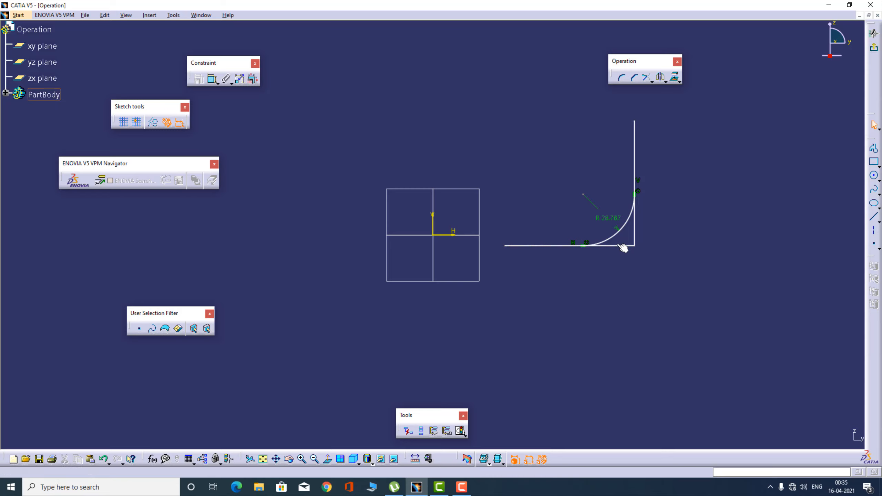
Step: Undo that corner and create an upper-left one of about 32 mm radius, trimming all elements with construction lines
key("ctrl+z")
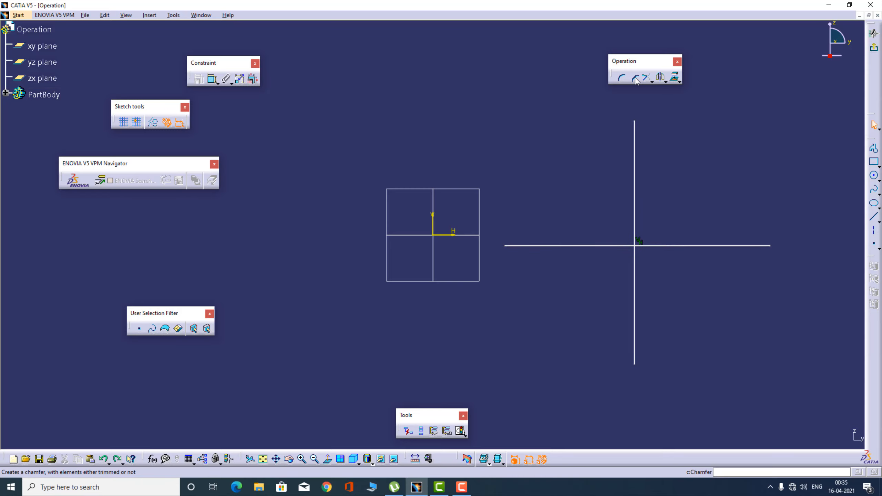
left_click(622, 79)
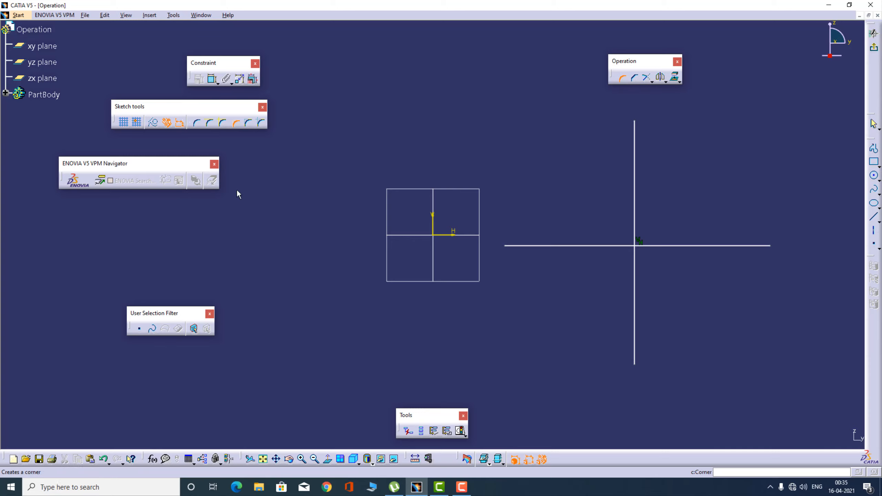
left_click(250, 125)
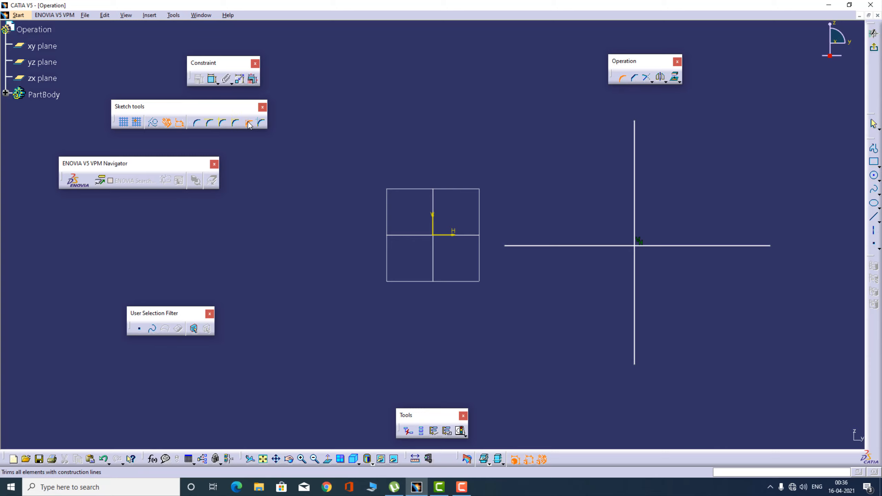
left_click(623, 248)
left_click(635, 217)
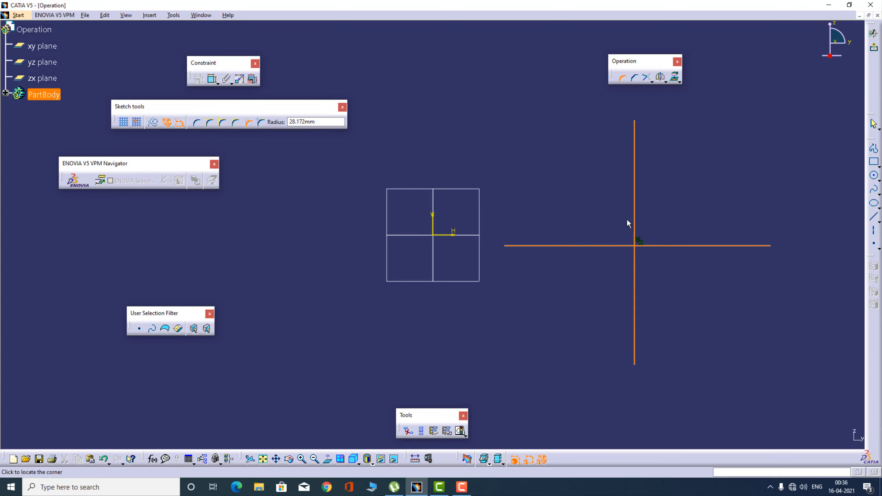
left_click(625, 230)
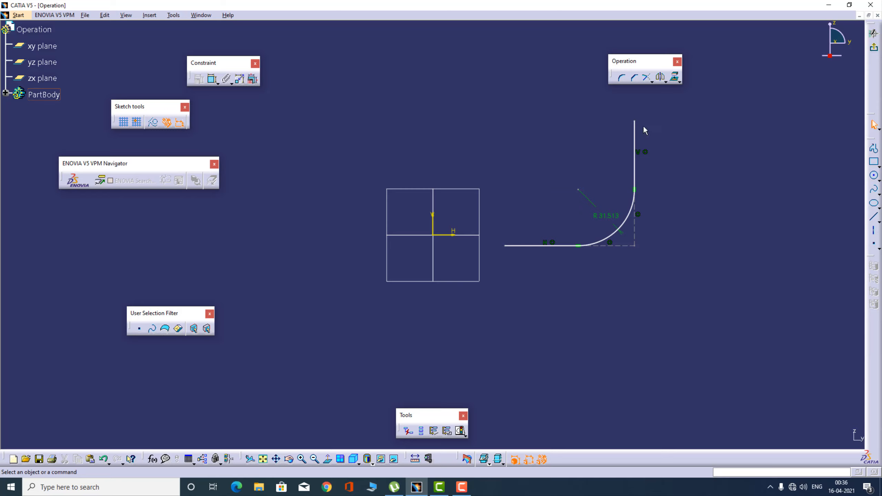
Step: Undo the corner and create an upper-left one of about 34 mm radius that keeps the leftover line portions as untrimmed construction lines
key("ctrl+z")
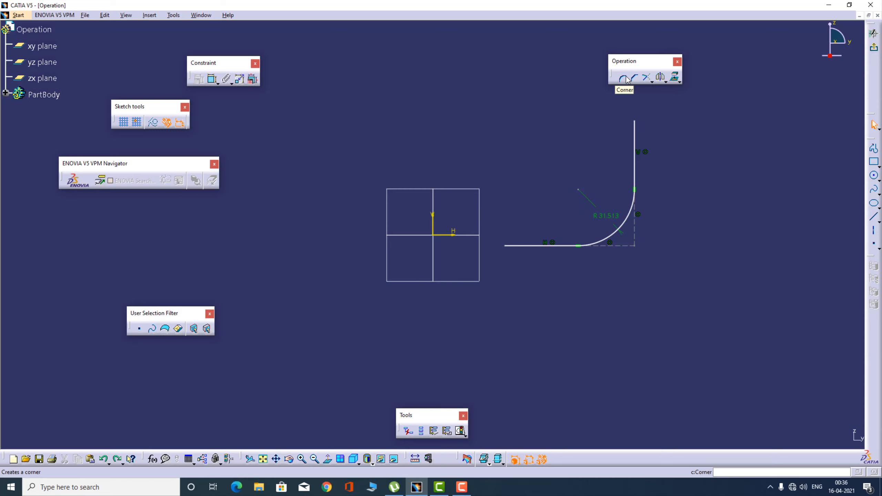
left_click(623, 78)
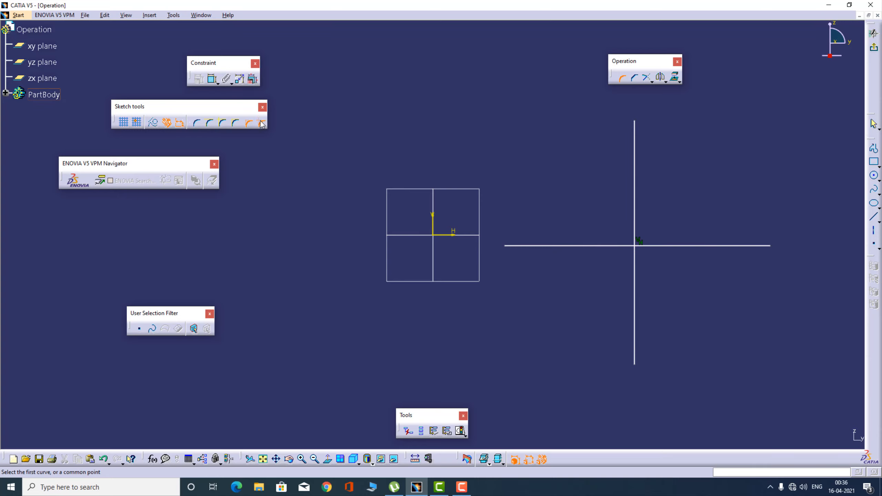
left_click(623, 246)
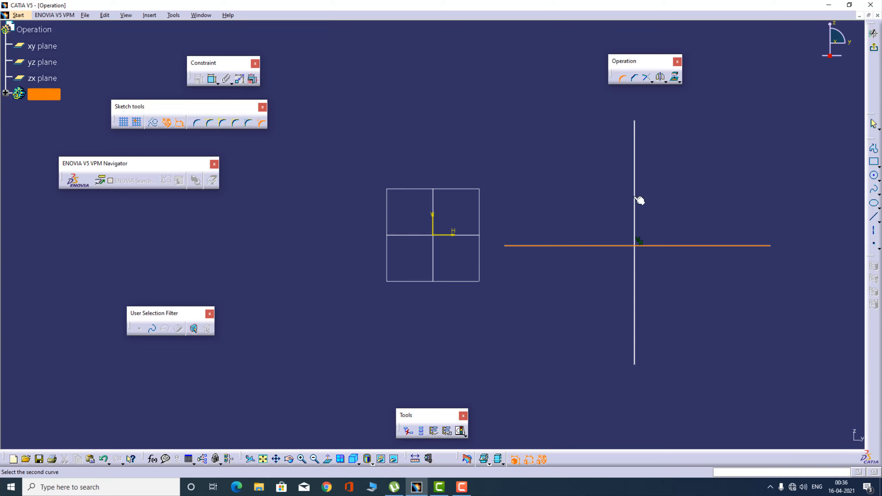
left_click(635, 204)
left_click(625, 221)
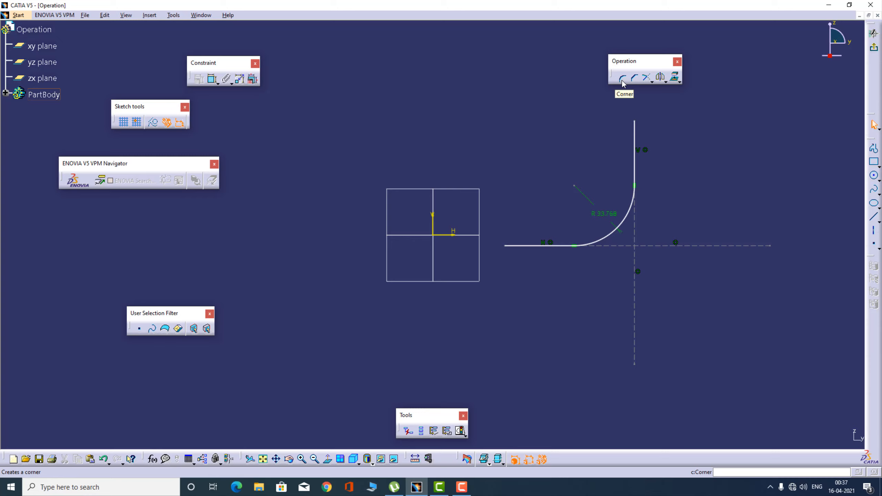
Step: Select the whole corner geometry to inspect it, clear the selection and undo the corner with untrimmed construction lines
mouse_move(506, 109)
left_mouse_down()
mouse_move(683, 305)
mouse_move(830, 406)
left_mouse_up()
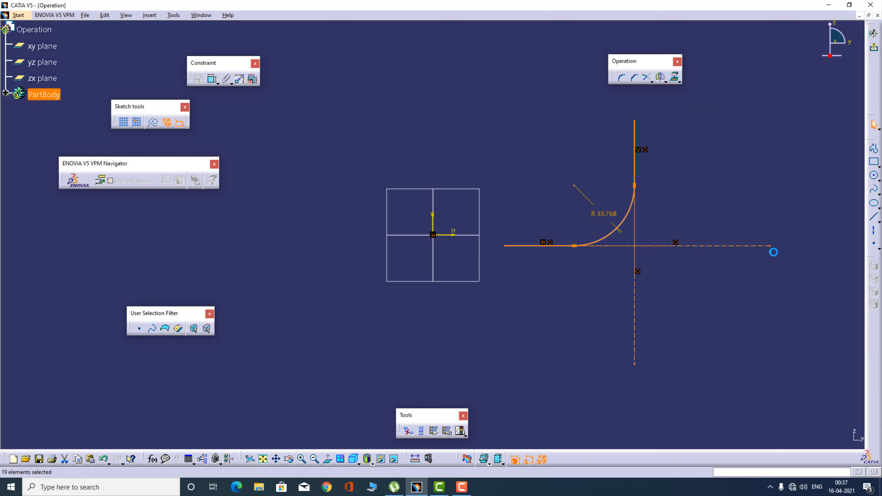
left_click(705, 150)
key("ctrl+z")
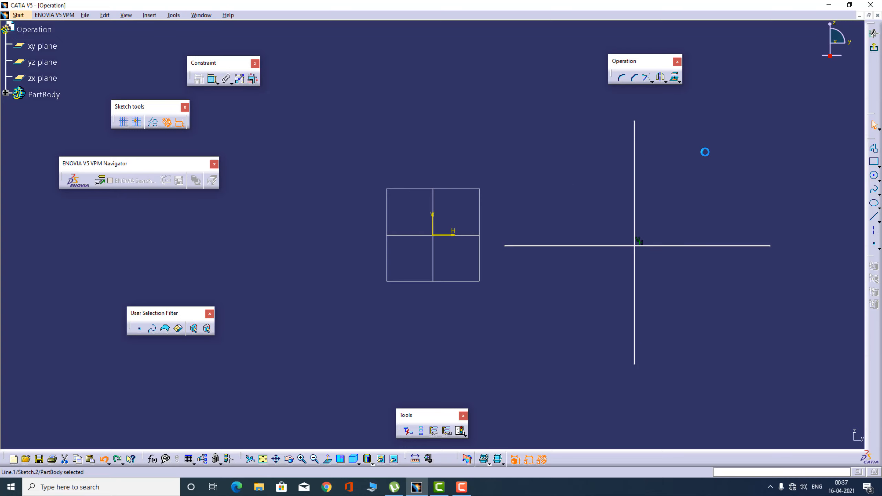
key("ctrl+z")
key("ctrl+y")
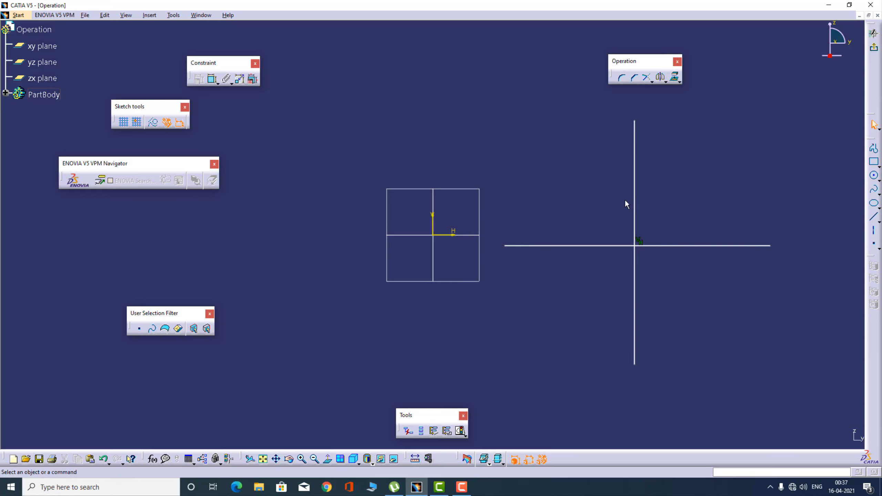
Step: Chamfer the horizontal and vertical lines in the upper-left quadrant with Angle And Hypotenuse at 60° and 20 mm, keeping untrimmed construction lines
left_click(635, 79)
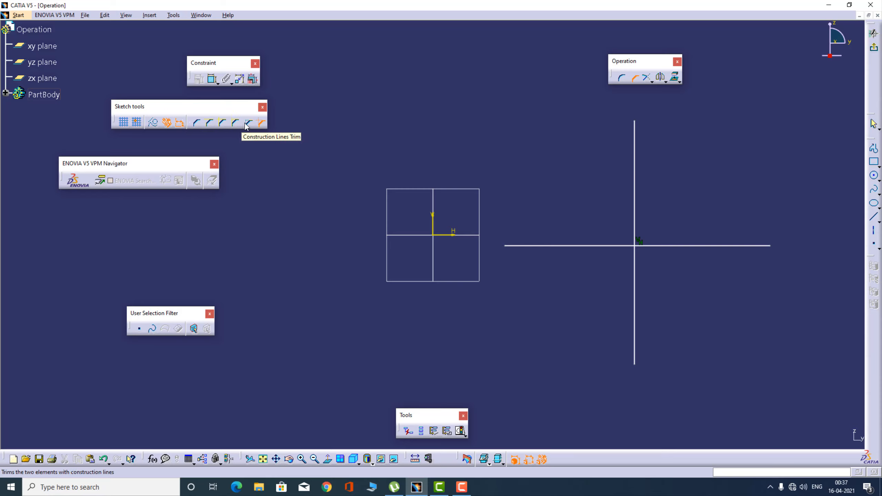
left_click(259, 123)
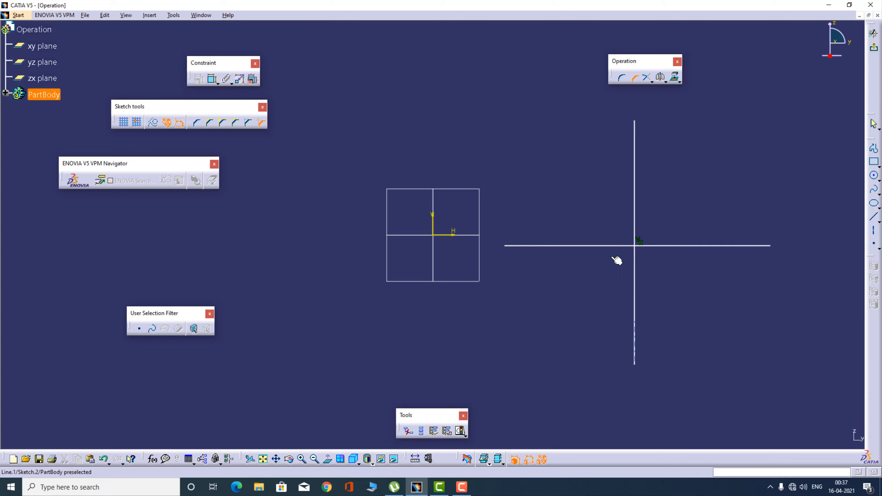
left_click(630, 239)
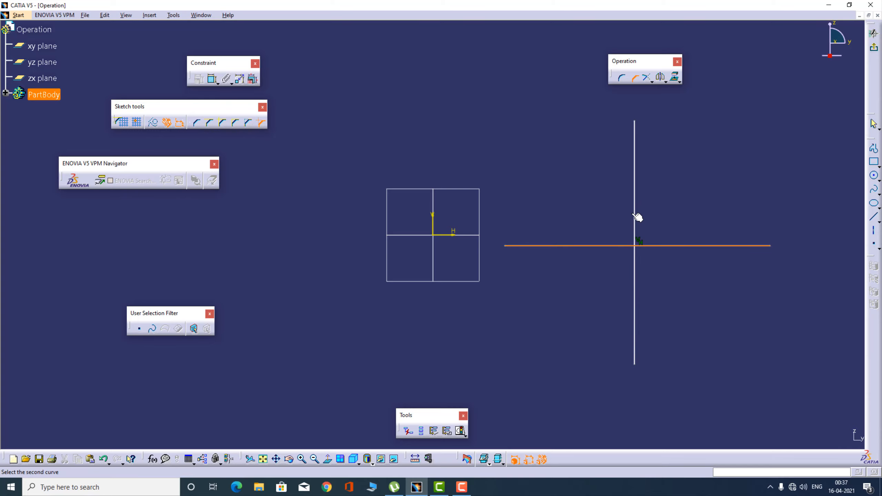
left_click(634, 211)
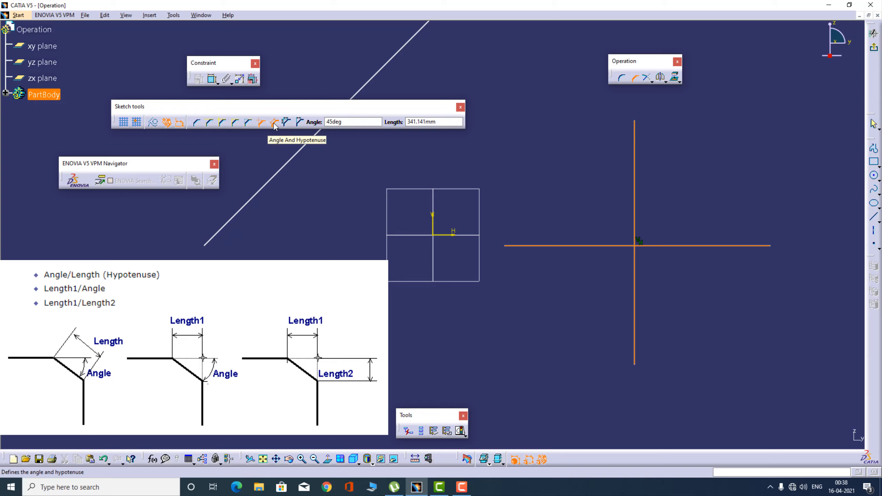
left_click(274, 125)
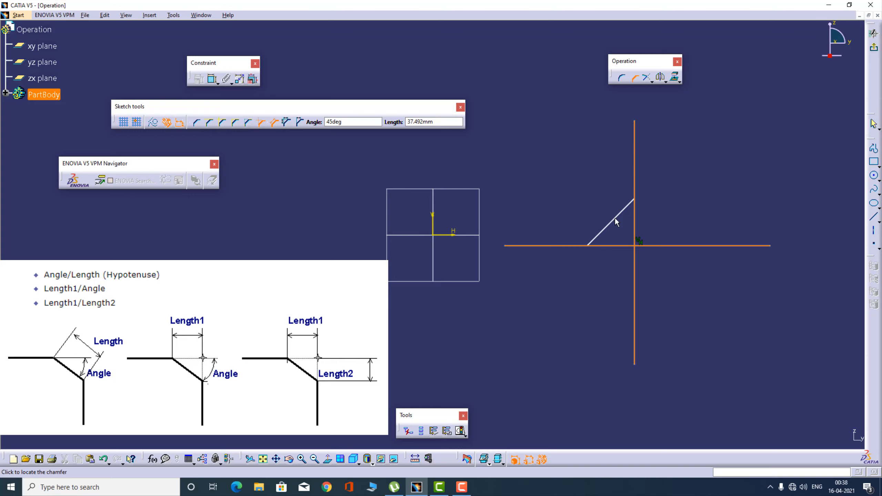
type("60")
key("Tab")
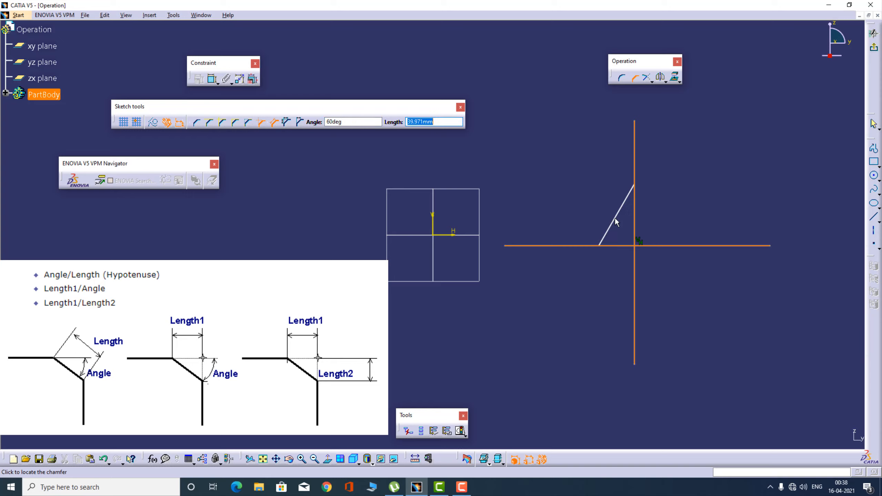
type("20")
key("Return")
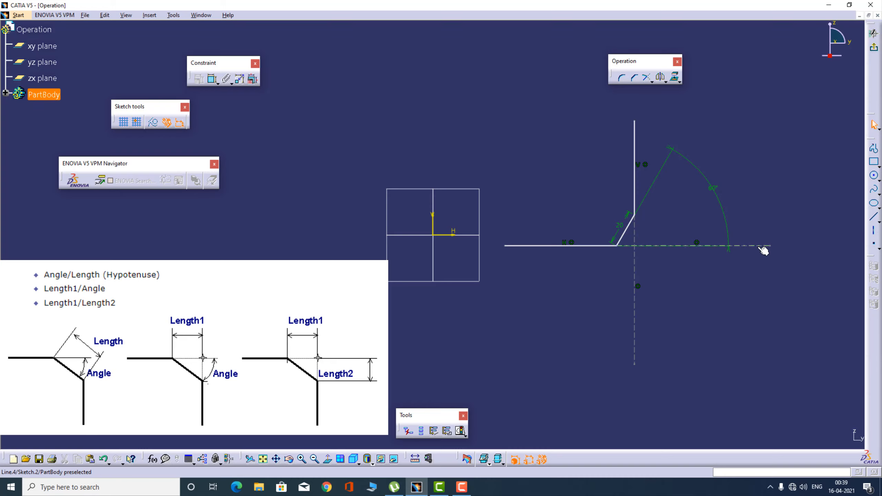
Step: Undo the 60°, 20 mm chamfer between the two lines
key("ctrl+z")
key("ctrl+z")
key("ctrl+z")
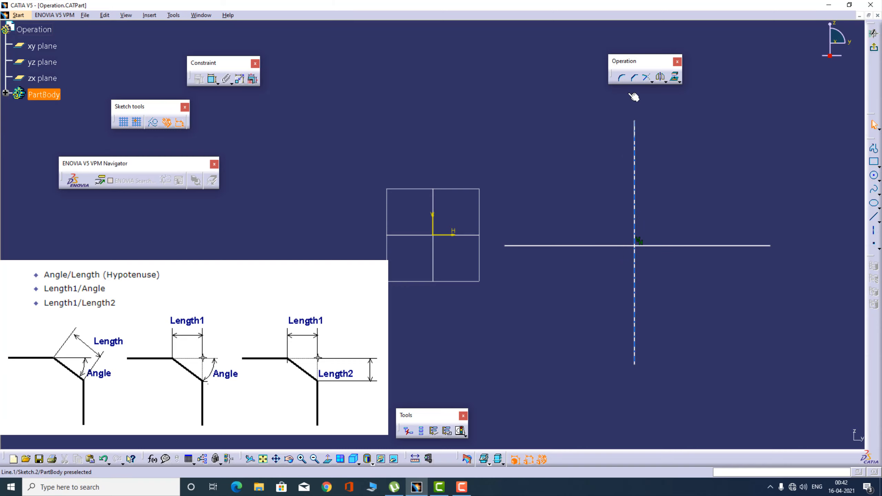
Step: Create an upper-left chamfer with a 60° angle and 10 mm hypotenuse, selecting the vertical line before the horizontal one
left_click(641, 79)
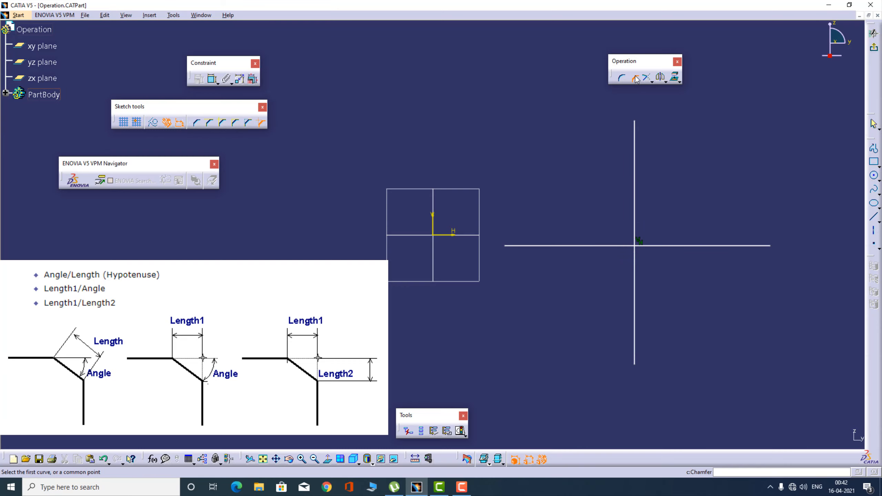
left_click(635, 211)
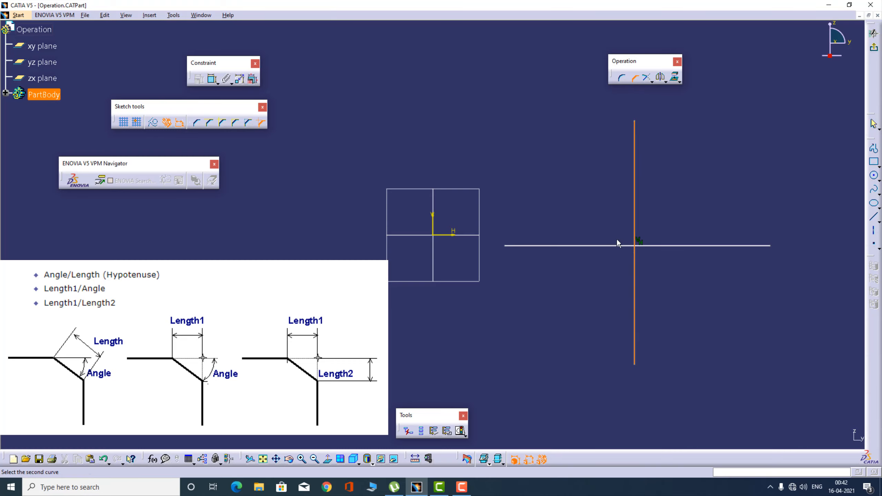
left_click(604, 246)
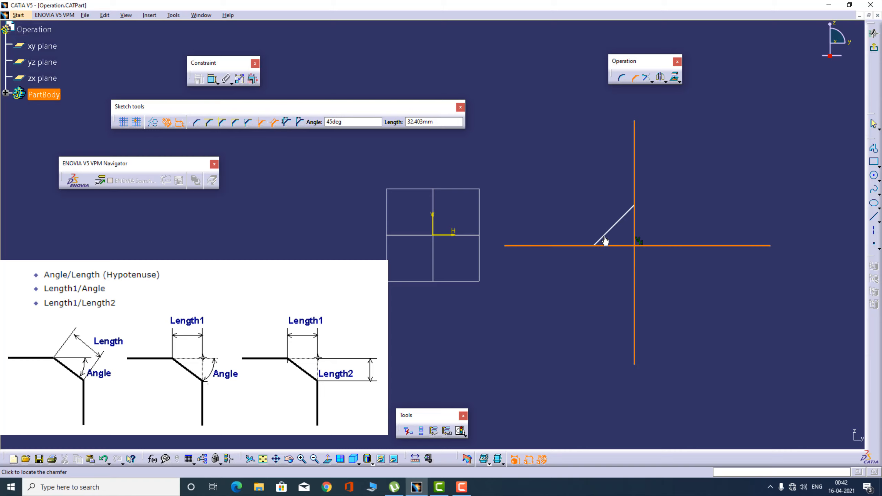
type("60")
key("Tab")
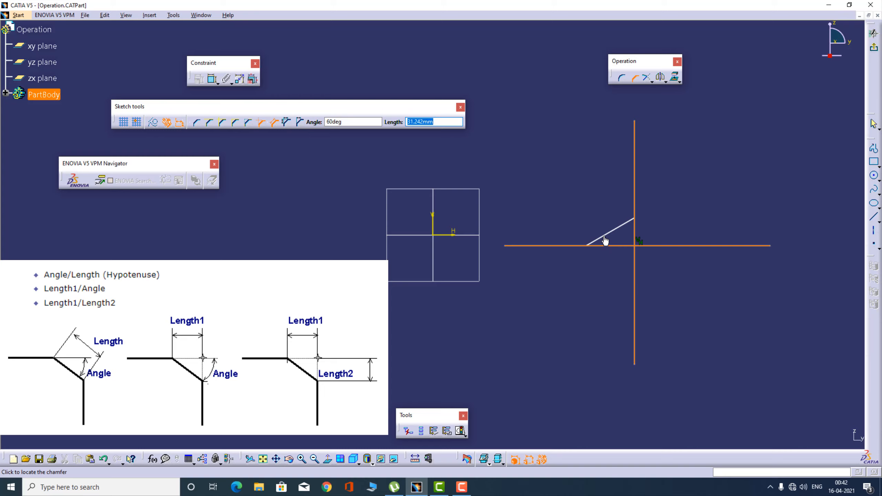
type("10")
key("Return")
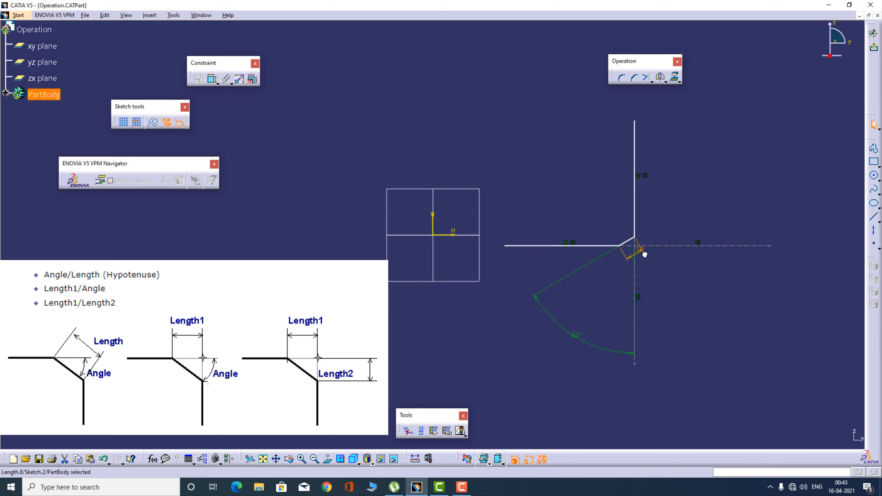
Step: Move the chamfer's length dimension farther from the chamfer, and undo both that move and the chamfer
left_click_drag(645, 256, 618, 270)
left_click(664, 281)
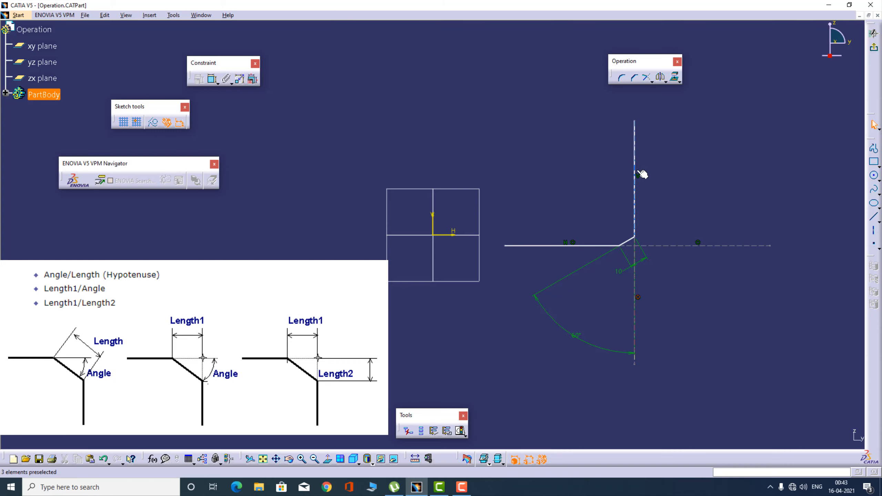
left_click(682, 248)
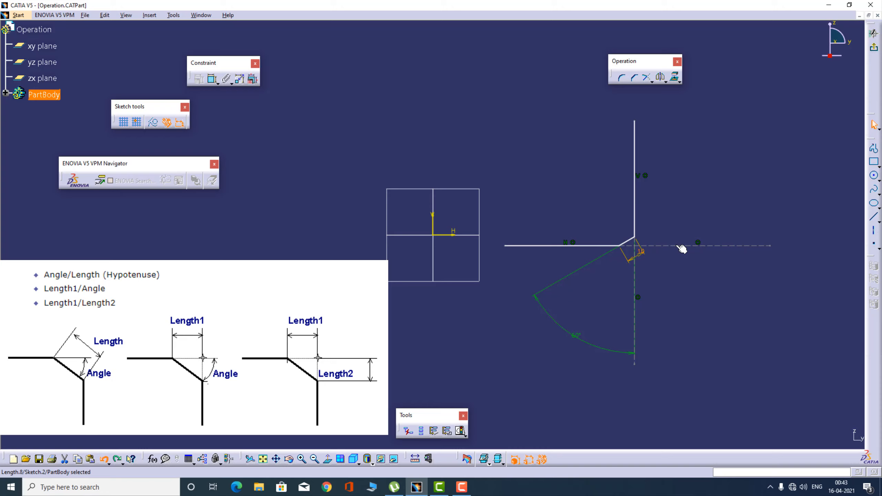
key("Escape")
key("ctrl+z")
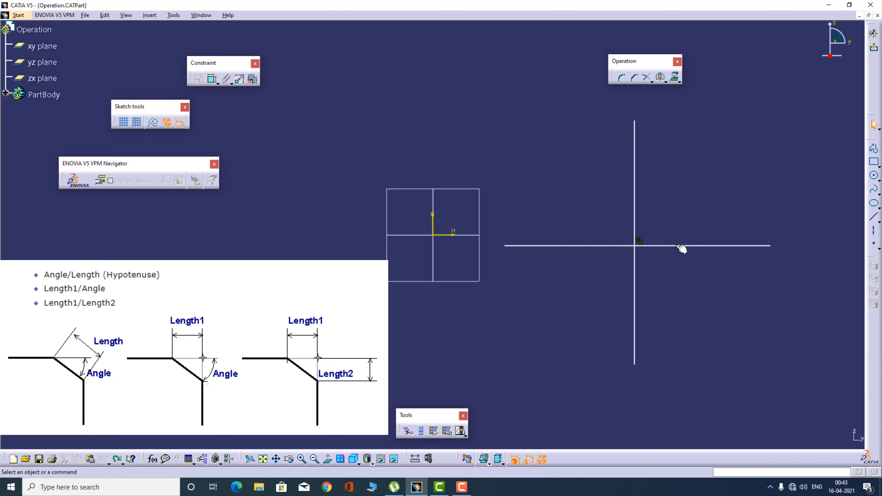
Step: Create an upper-left chamfer with a 10 mm first length and 20 mm second length, selecting the vertical line before the horizontal one
left_click(634, 79)
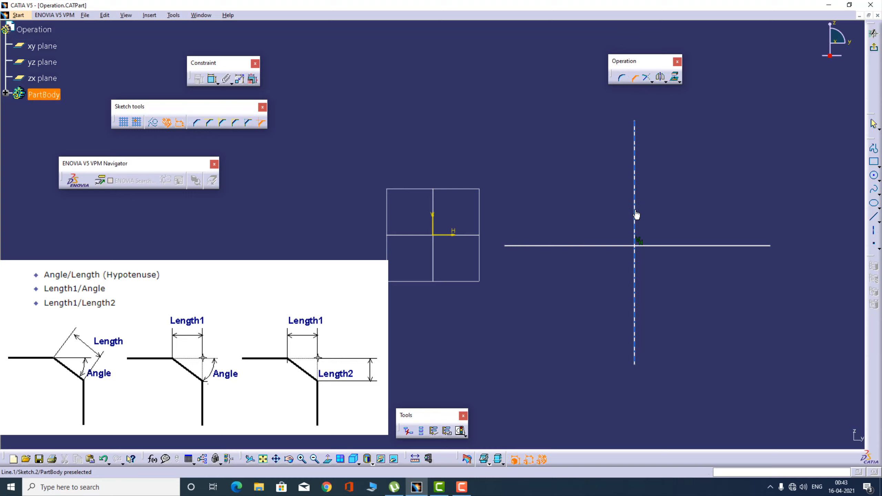
left_click(631, 231)
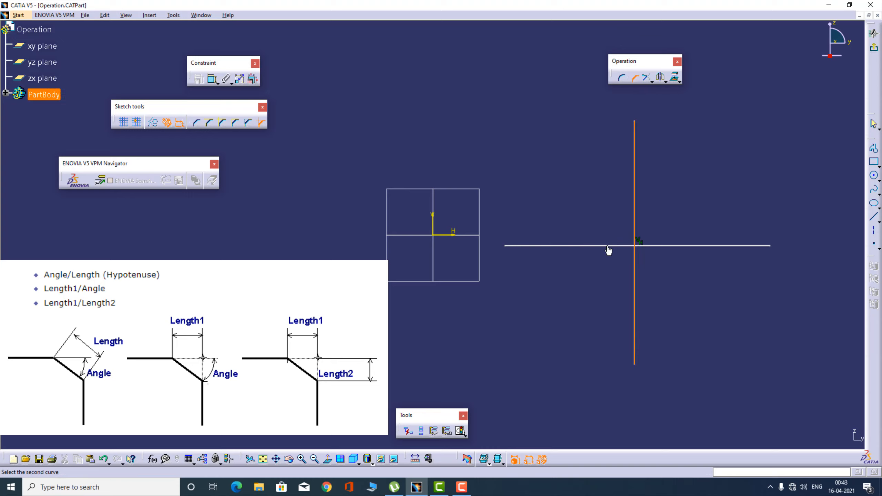
left_click(595, 246)
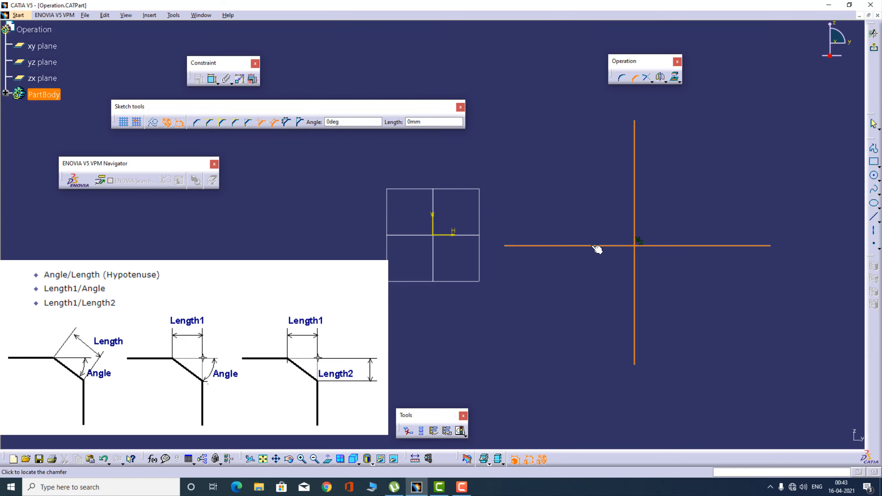
left_click(286, 122)
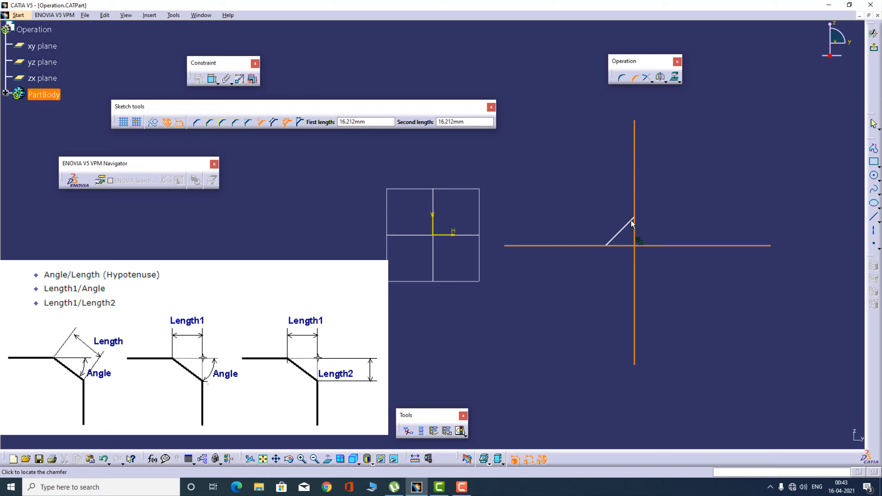
type("10")
key("Tab")
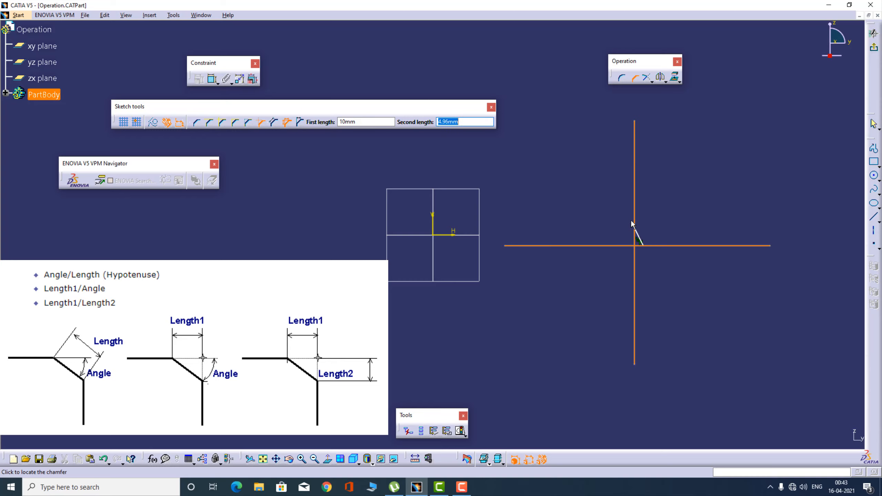
type("20")
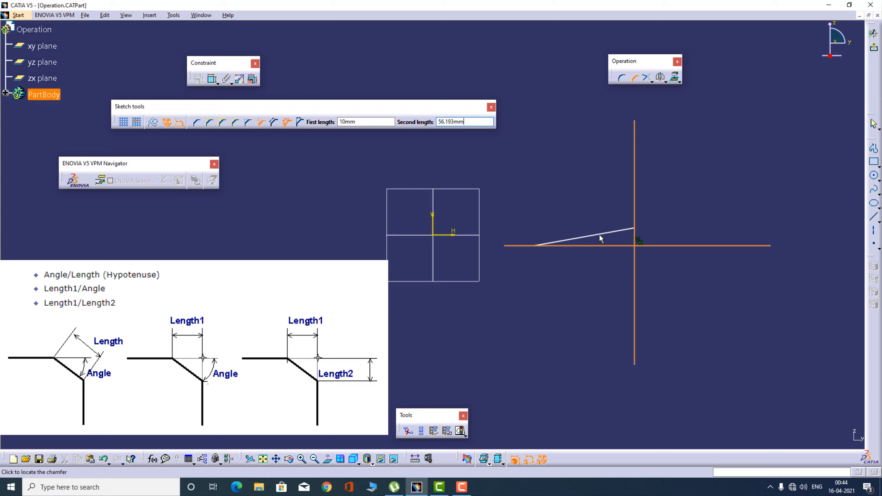
key("BackSpace")
key("BackSpace")
key("BackSpace")
key("BackSpace")
key("BackSpace")
key("BackSpace")
key("BackSpace")
key("BackSpace")
type("20")
key("Return")
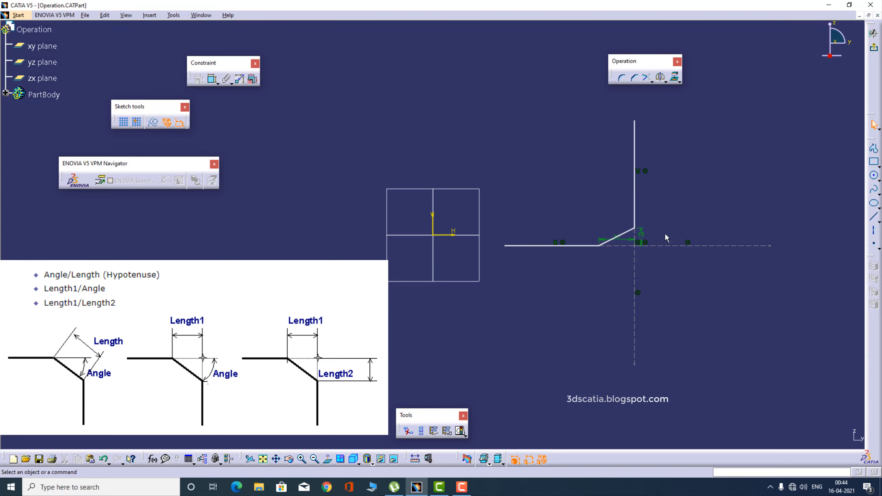
Step: Move both chamfer length dimensions away from the chamfer, and undo those moves and the chamfer
left_click_drag(642, 230, 670, 211)
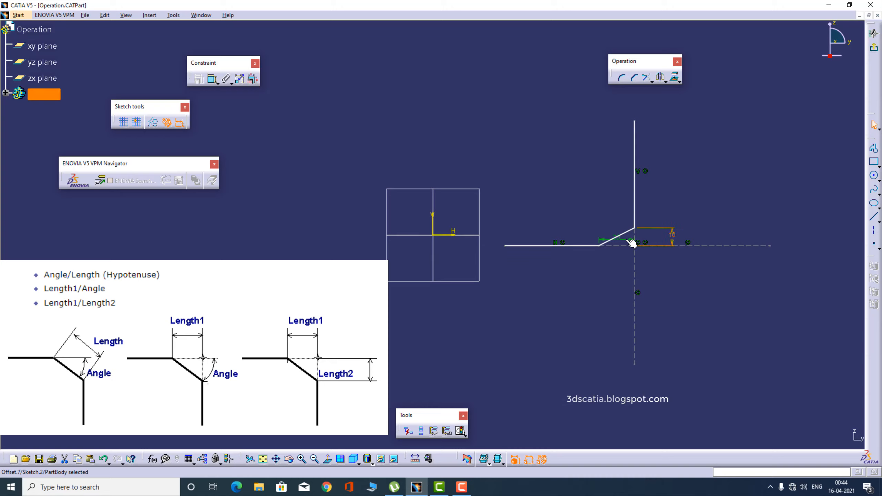
left_click_drag(631, 242, 617, 277)
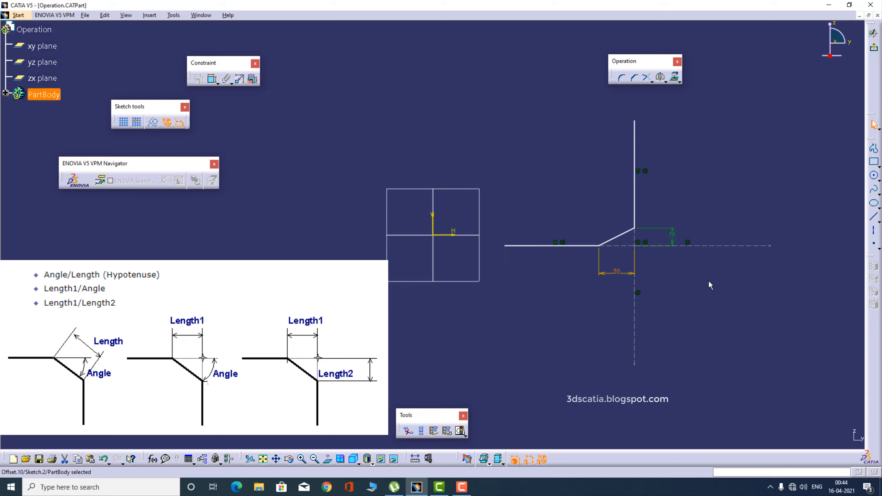
key("ctrl+z")
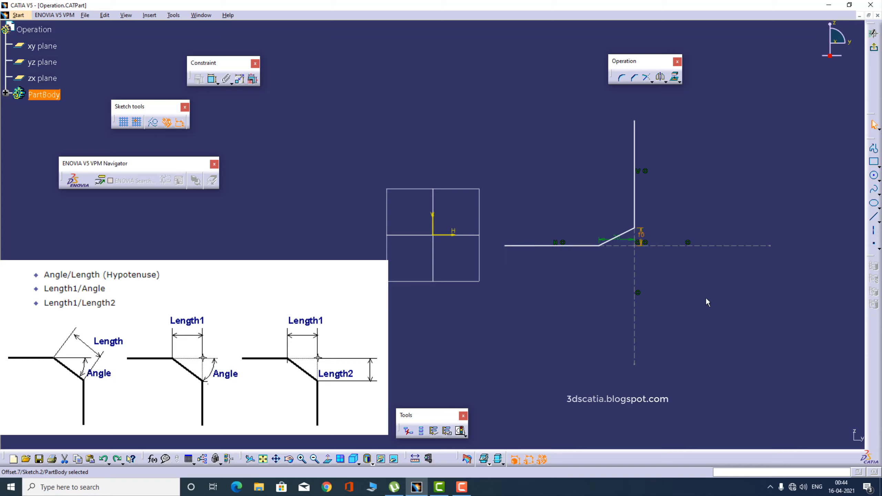
key("ctrl+z")
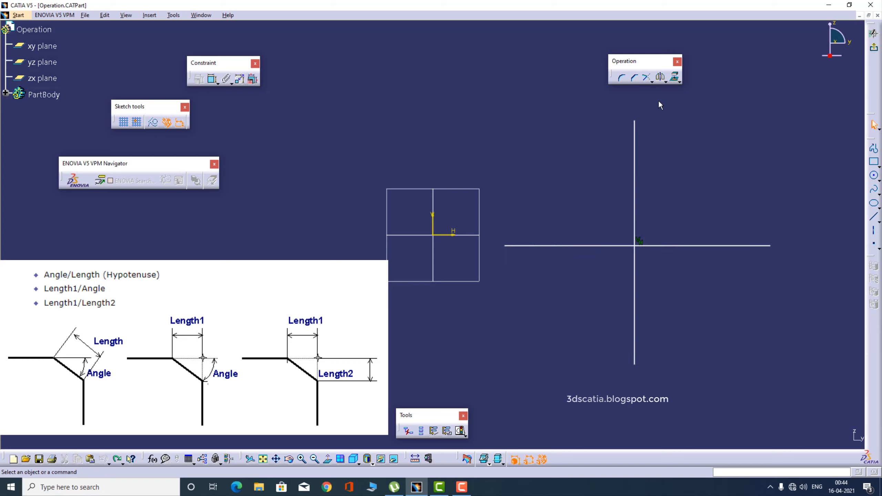
Step: Create an upper-left chamfer with a 60° angle and 10 mm first length, selecting the horizontal line before the vertical one
left_click(636, 78)
left_click(584, 246)
left_click(634, 198)
left_click(300, 122)
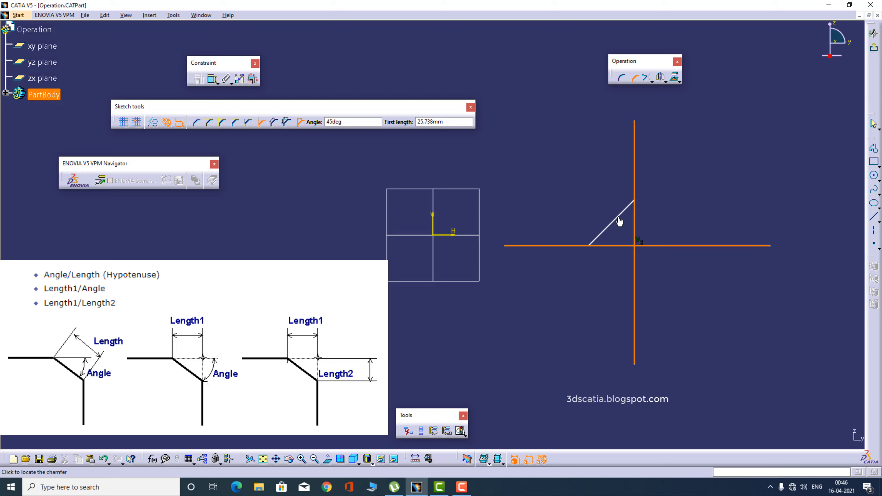
type("60")
key("Tab")
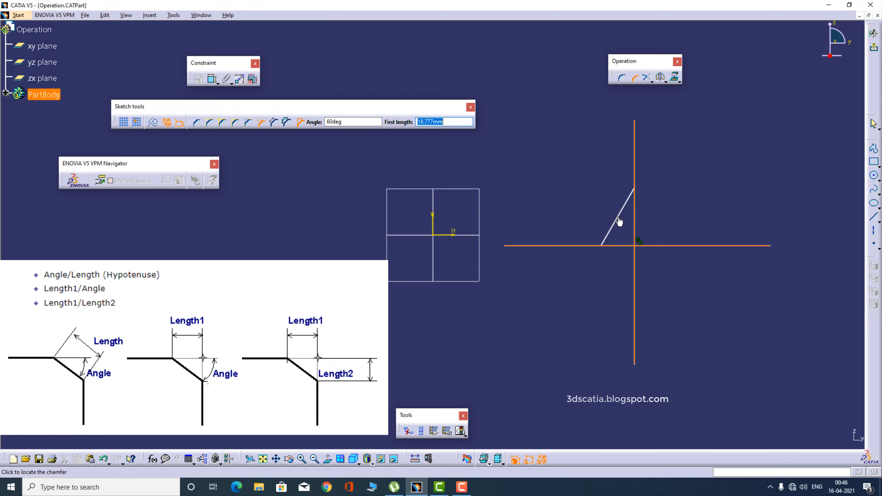
type("10")
key("Return")
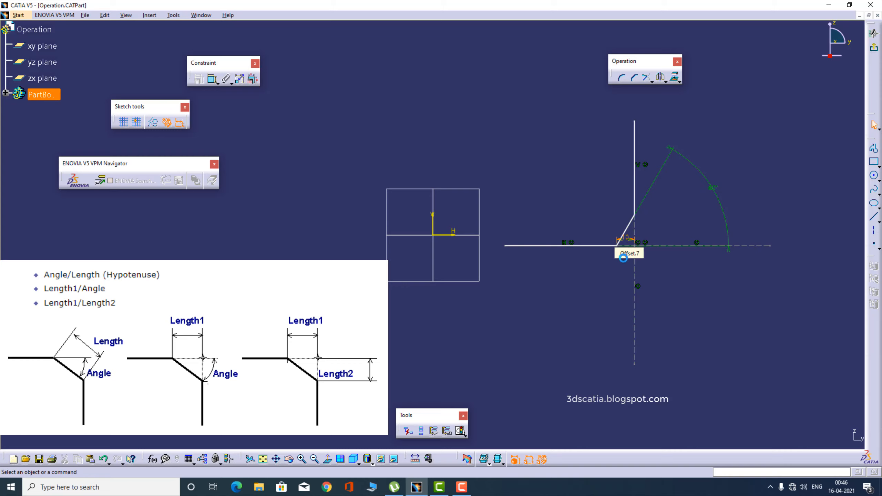
Step: Move the chamfer's first-length dimension below the horizontal line, and undo both that move and the chamfer
left_click_drag(623, 258, 595, 285)
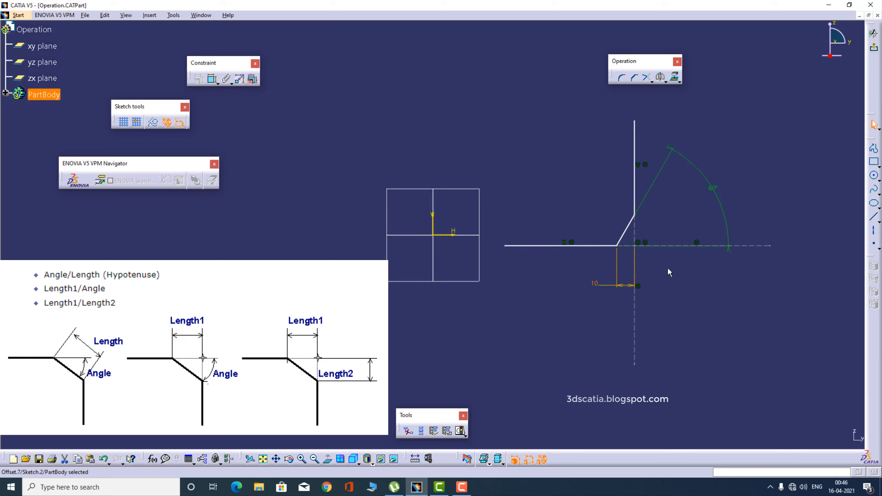
left_click(667, 268)
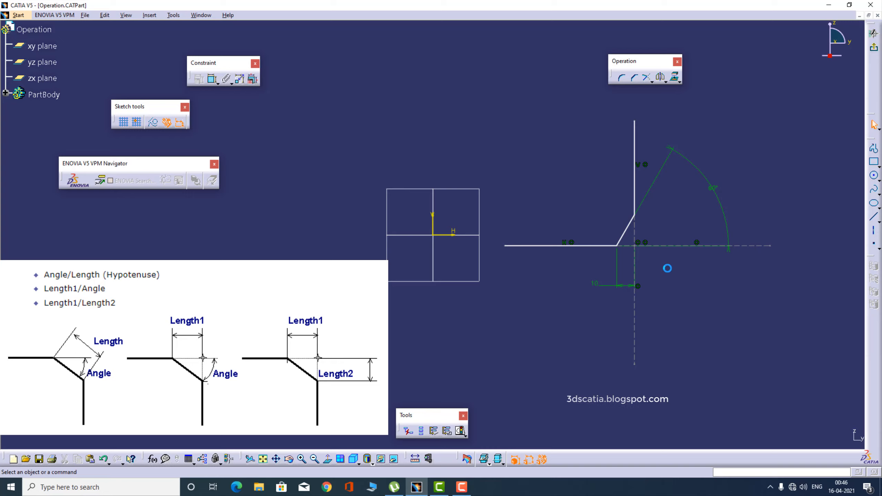
key("ctrl+z")
key("ctrl+z")
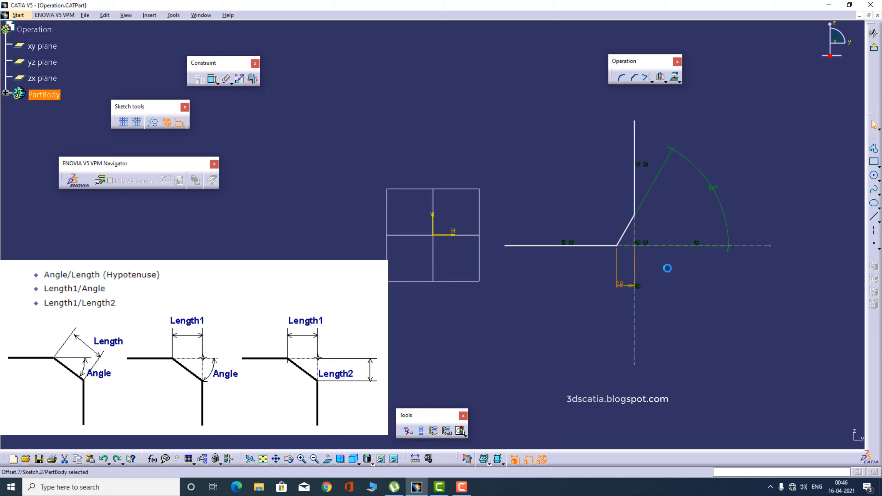
left_click(667, 268)
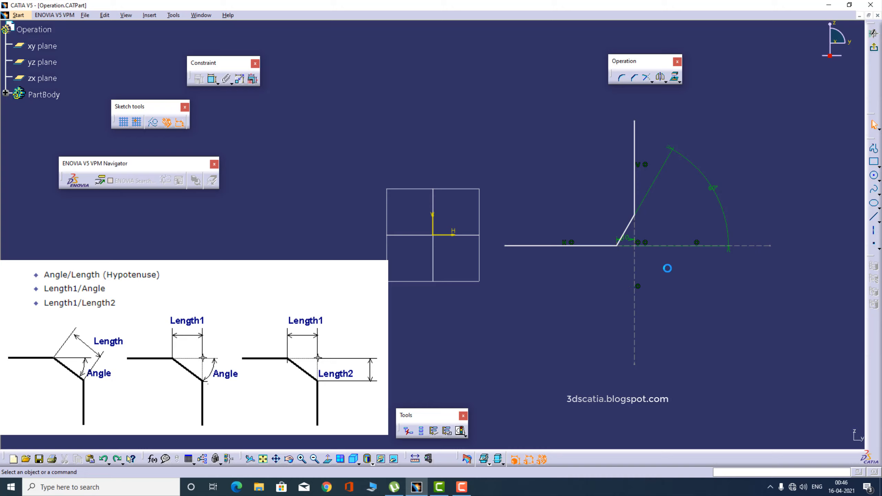
key("ctrl+z")
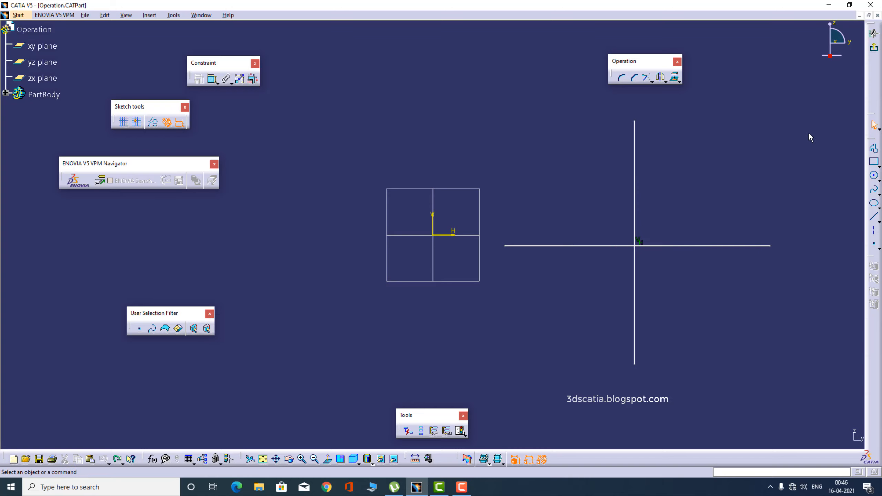
Step: Delete the two crossing lines from the sketch and detach the Relimitations tools as a floating set
mouse_move(820, 102)
left_mouse_down()
mouse_move(742, 189)
mouse_move(427, 411)
left_mouse_up()
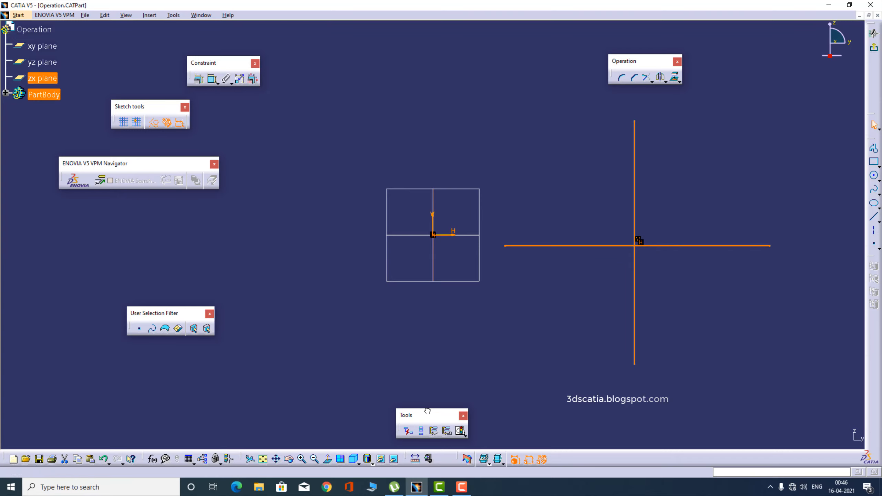
key("Delete")
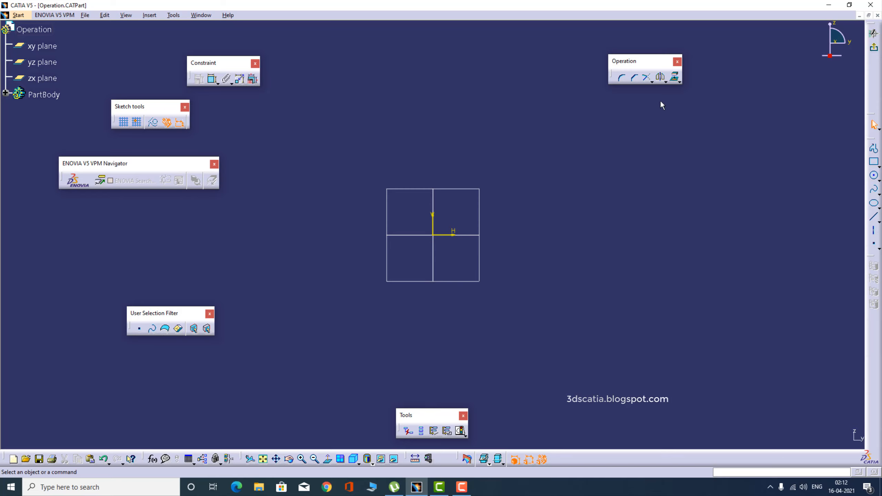
left_click(653, 82)
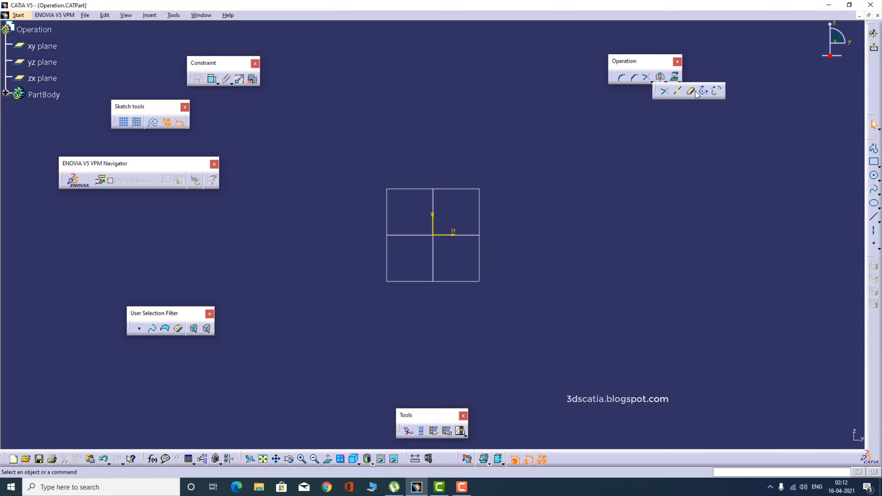
left_click_drag(696, 94, 699, 94)
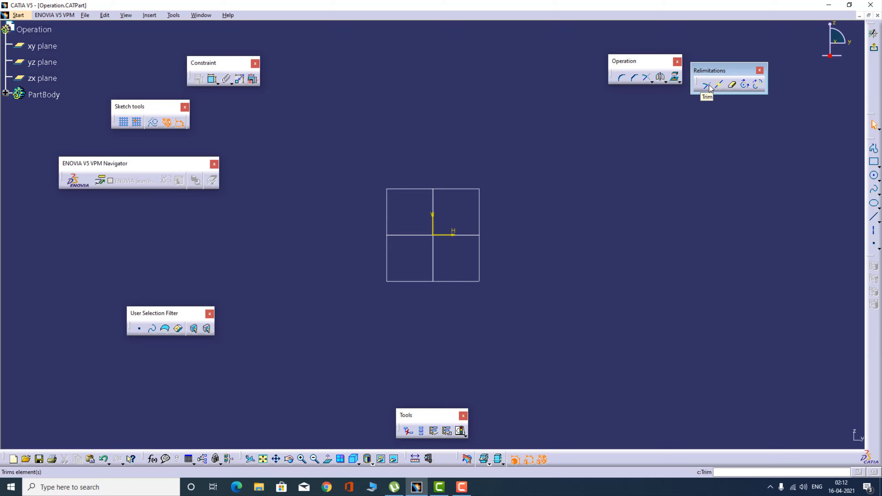
Step: Draw an open five-segment zigzag profile running downward to the right of the sketch origin, its uppermost line about 108 mm long
left_click(874, 148)
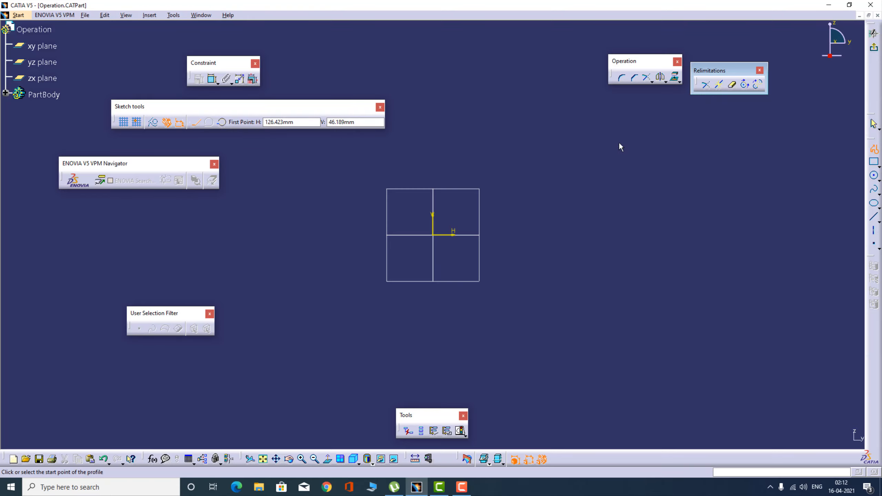
left_click(593, 135)
left_click(782, 172)
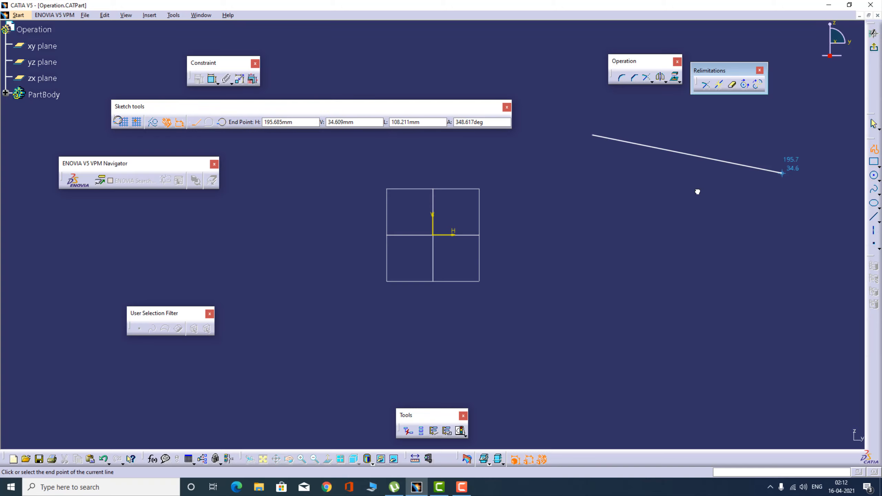
left_click(579, 229)
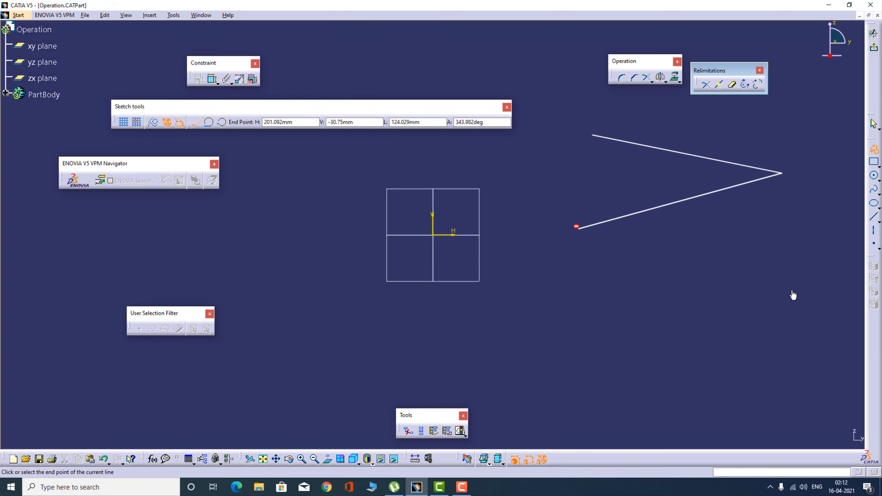
left_click(791, 288)
left_click(588, 363)
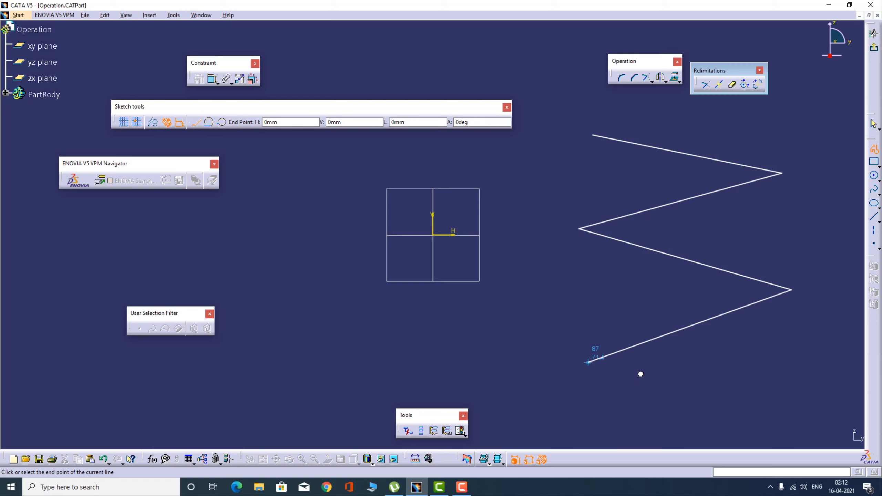
left_click(806, 414)
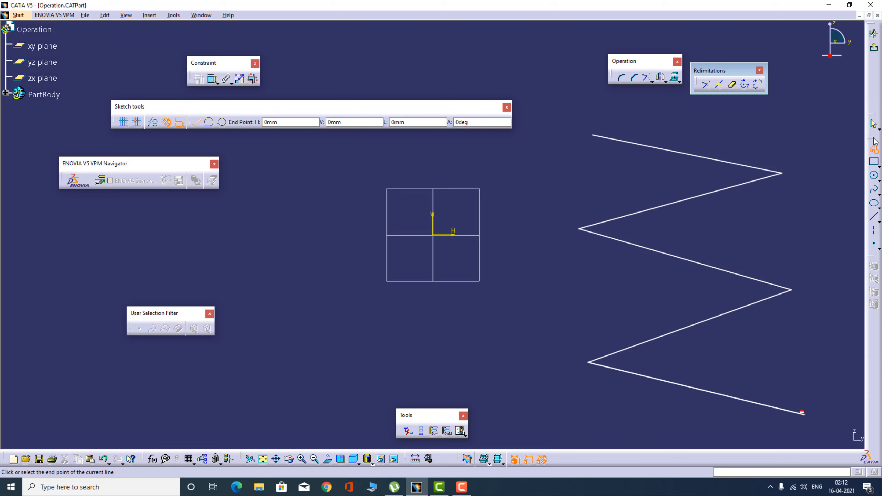
left_click(876, 149)
Step: Draw a second open five-segment zigzag profile crossing each line of the first, ending with a line about 110 mm long
left_click(876, 150)
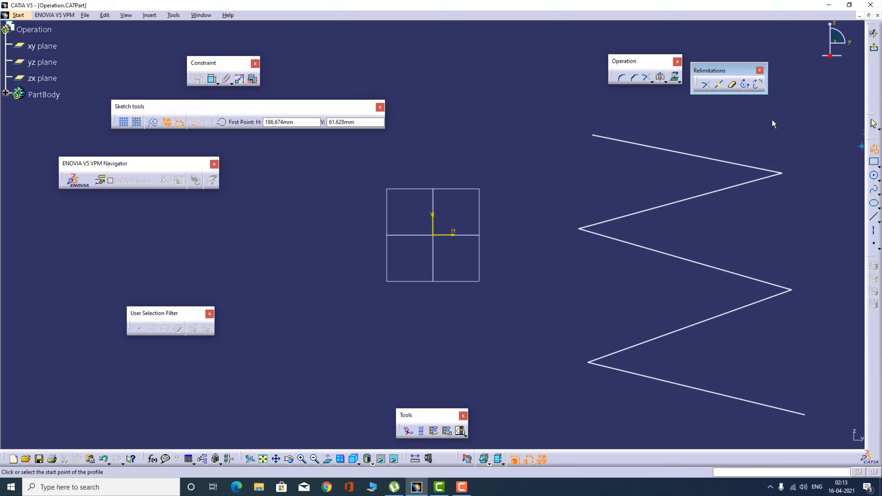
left_click(772, 120)
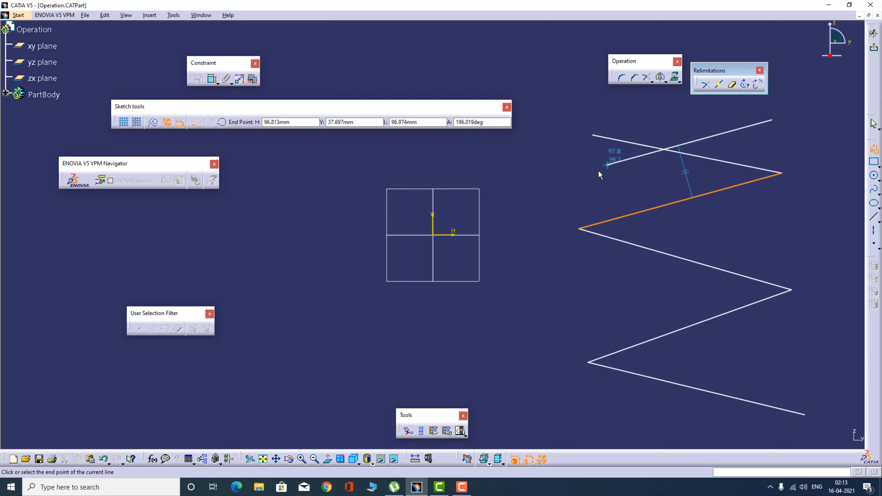
left_click(573, 177)
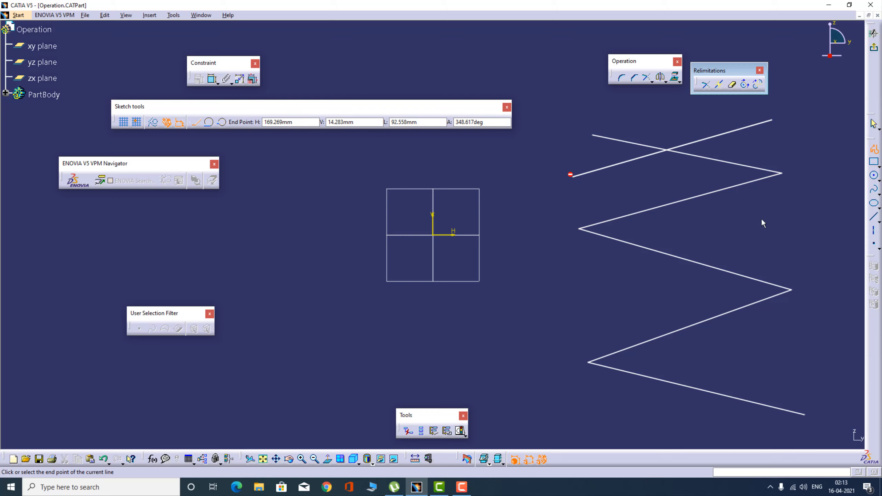
left_click(780, 228)
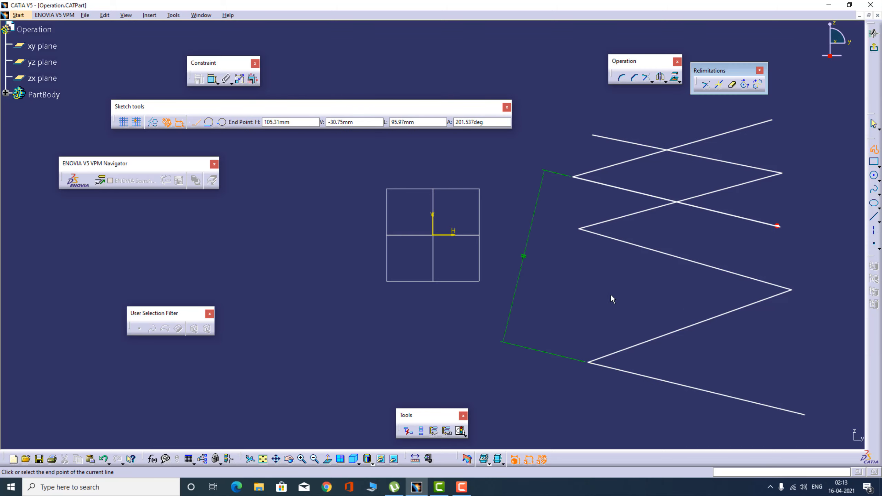
left_click(582, 305)
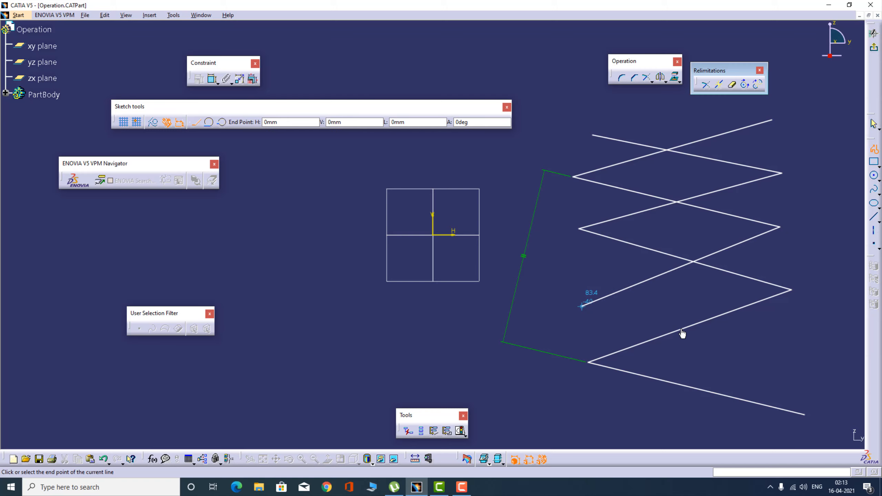
left_click(796, 363)
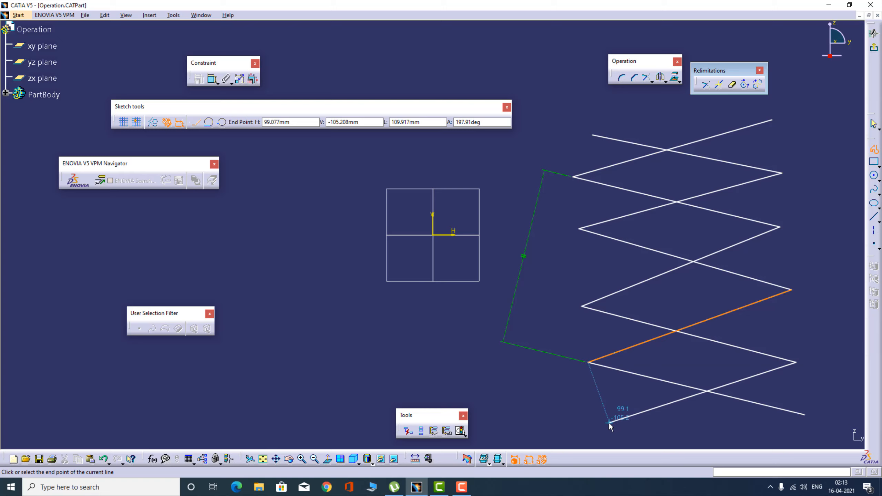
left_click(607, 422)
left_click(874, 125)
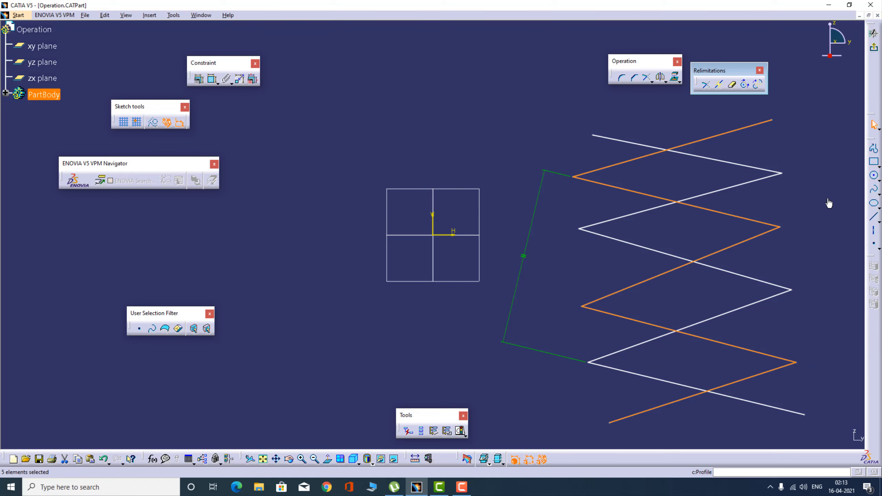
Step: Trim the uppermost crossing lines of both zigzags with Trim All Elements, keeping their portions nearer the sketch origin
left_click(823, 155)
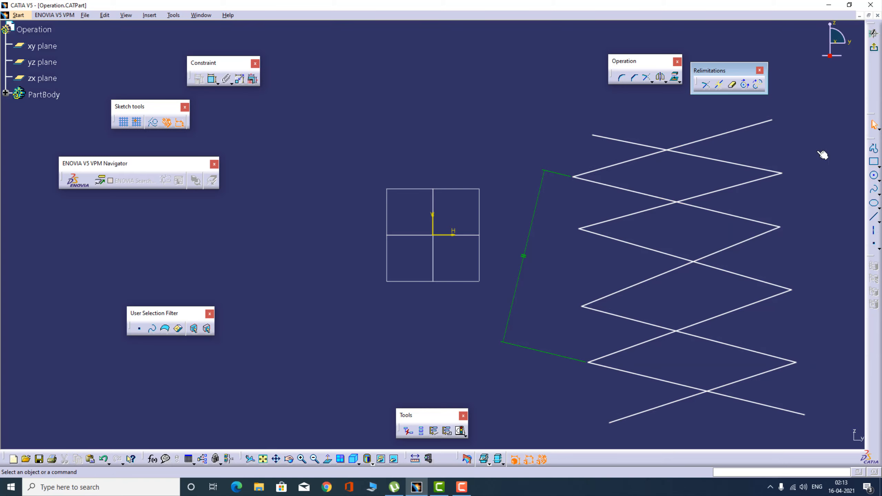
left_click(707, 86)
left_click(708, 87)
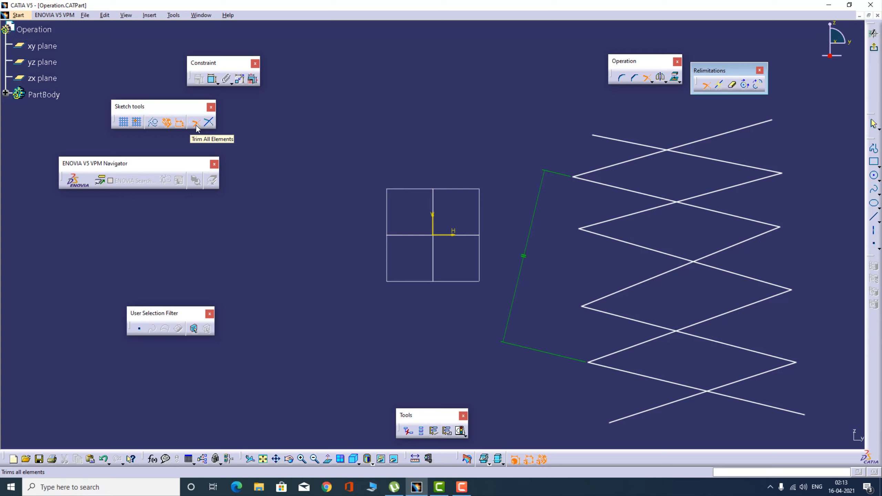
left_click(634, 144)
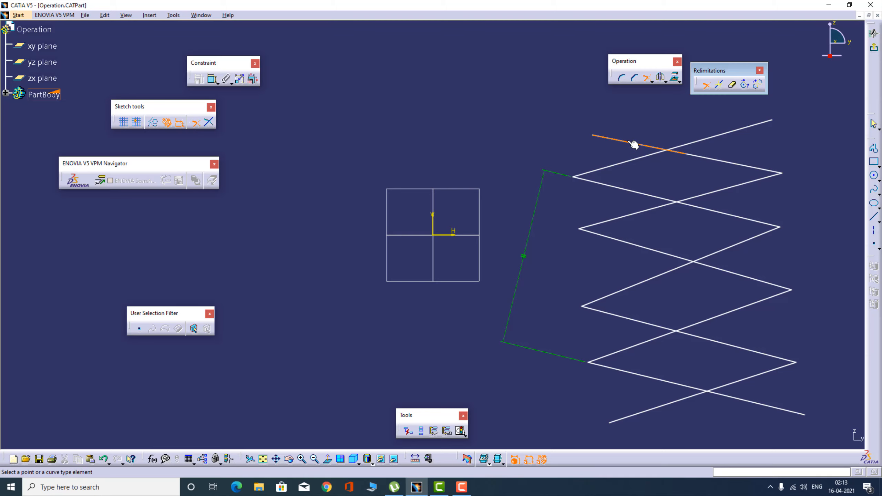
left_click(619, 167)
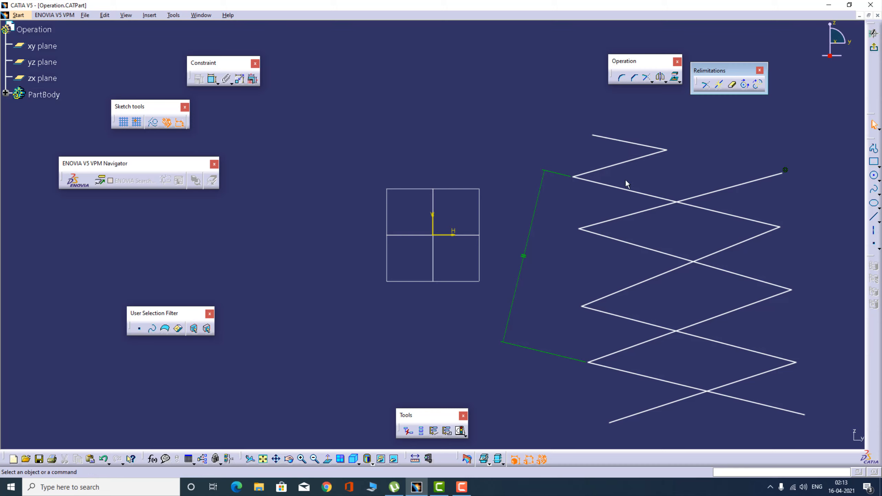
Step: Trim the second and third pairs of crossing zigzag lines to their intersections, keeping the portions on the origin side
left_click(707, 87)
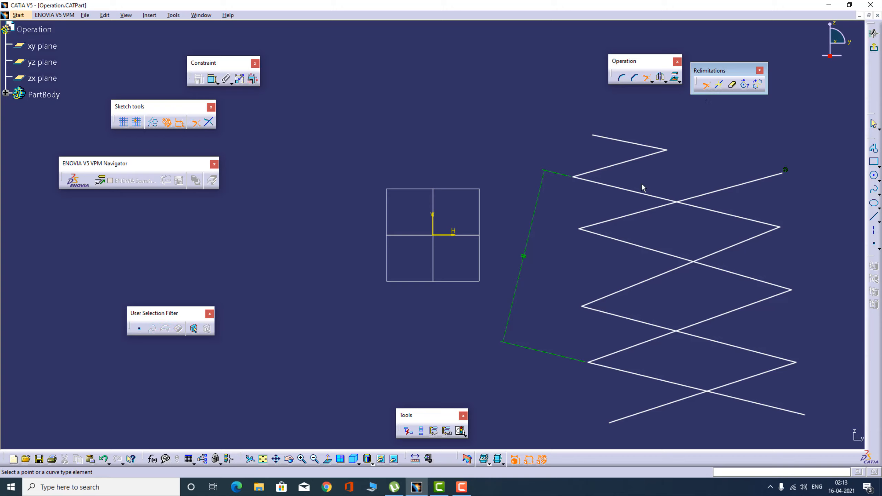
left_click(616, 188)
left_click(620, 219)
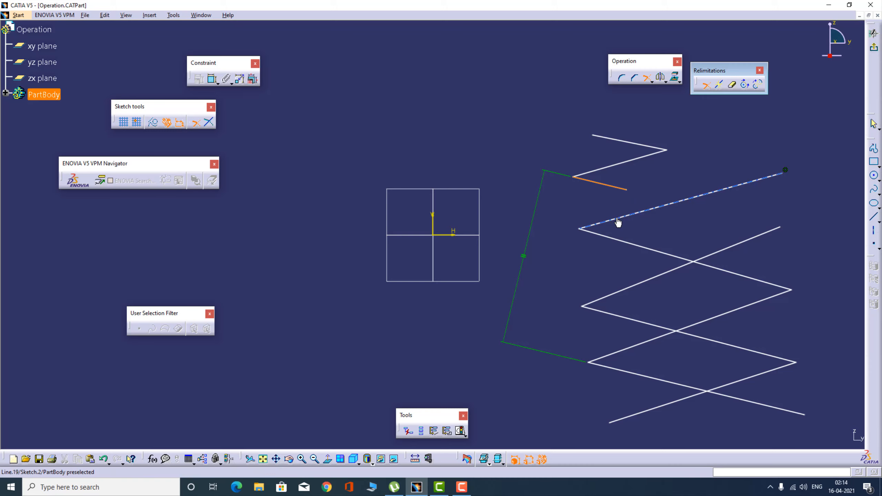
left_click(635, 245)
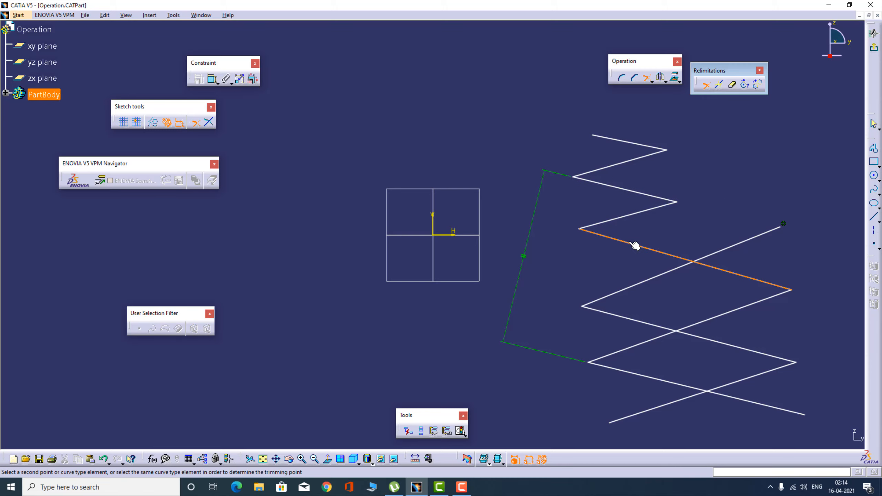
left_click(623, 292)
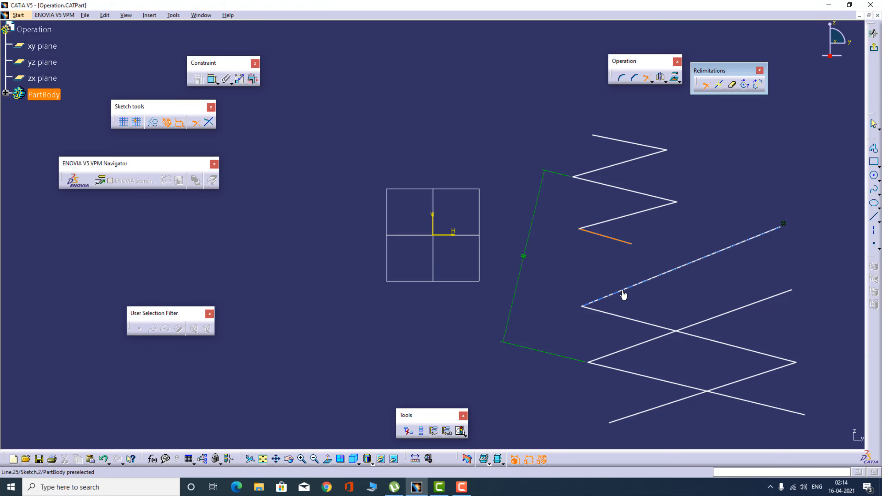
left_click(624, 295)
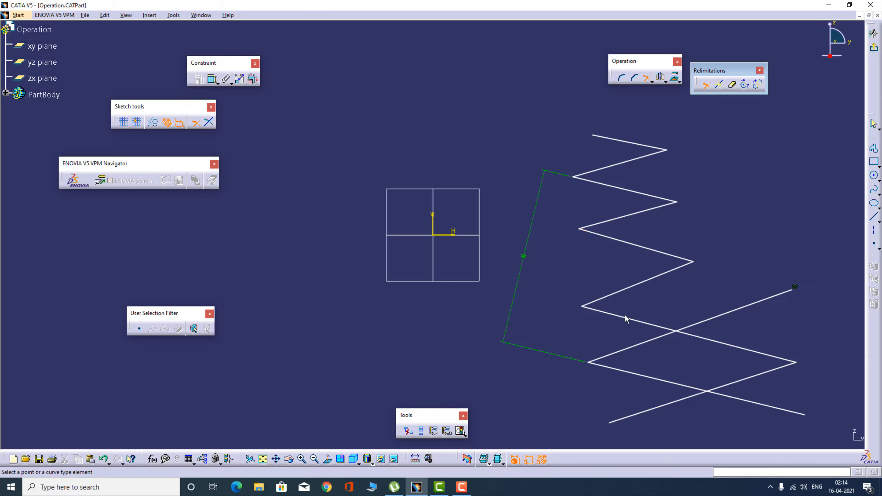
Step: Trim the fourth and fifth pairs of crossing zigzag lines to their intersections, keeping the origin-side portions
left_click(633, 323)
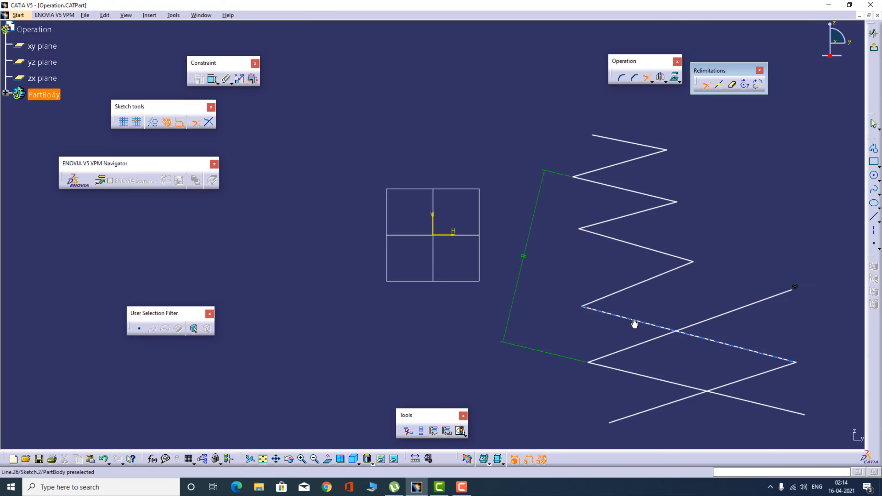
left_click(641, 349)
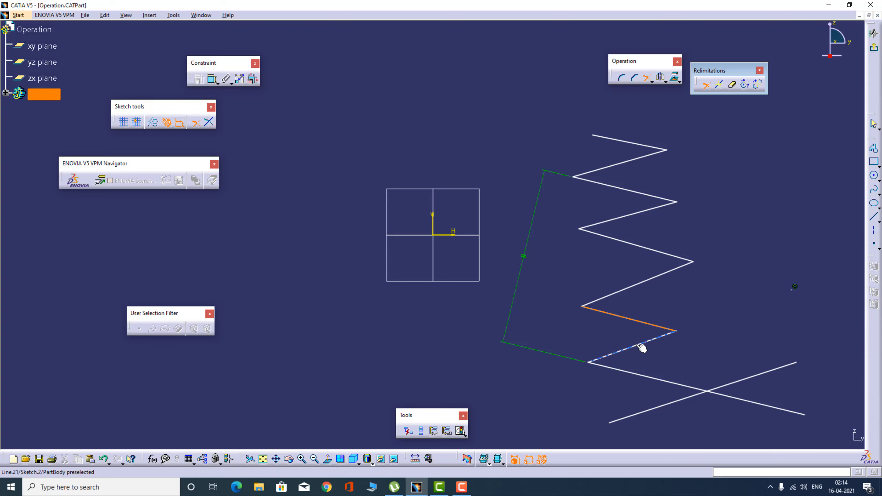
left_click(650, 379)
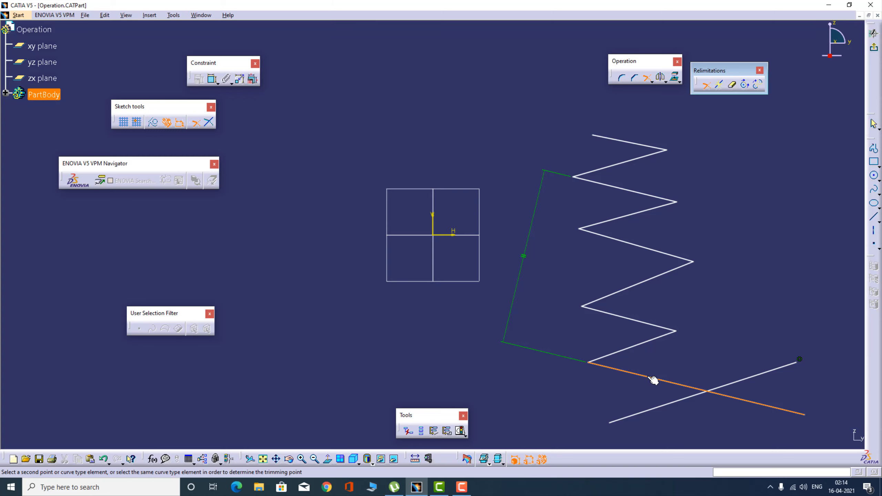
left_click(648, 416)
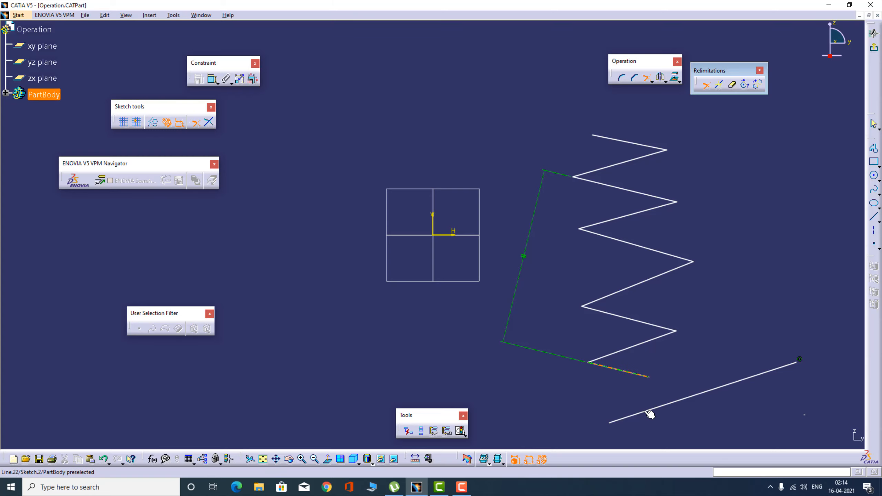
left_click(650, 410)
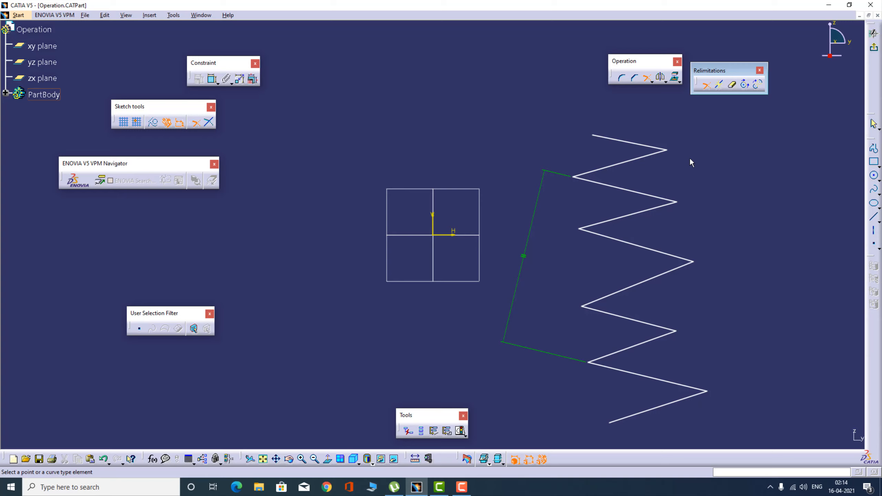
Step: Leave the Trim command and undo all five trims on the crossing zigzags
left_click(706, 85)
key("ctrl+z")
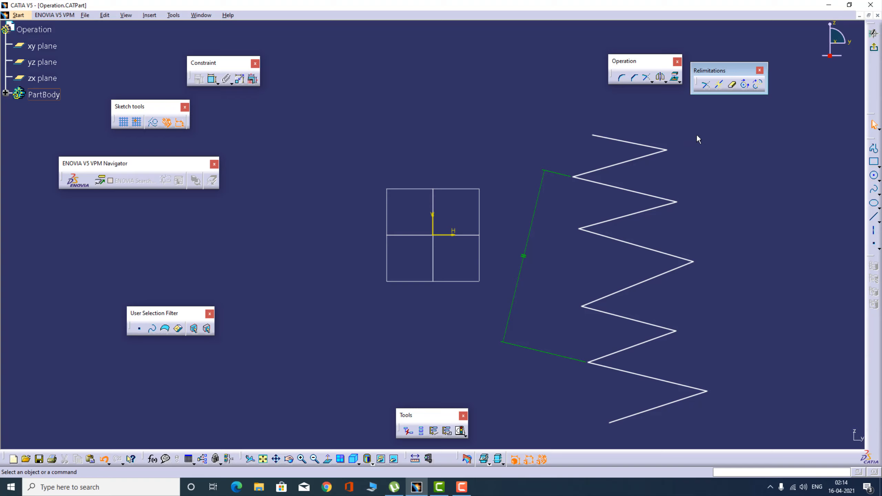
key("ctrl+z")
key("ctrl+z")
key("ctrl+z")
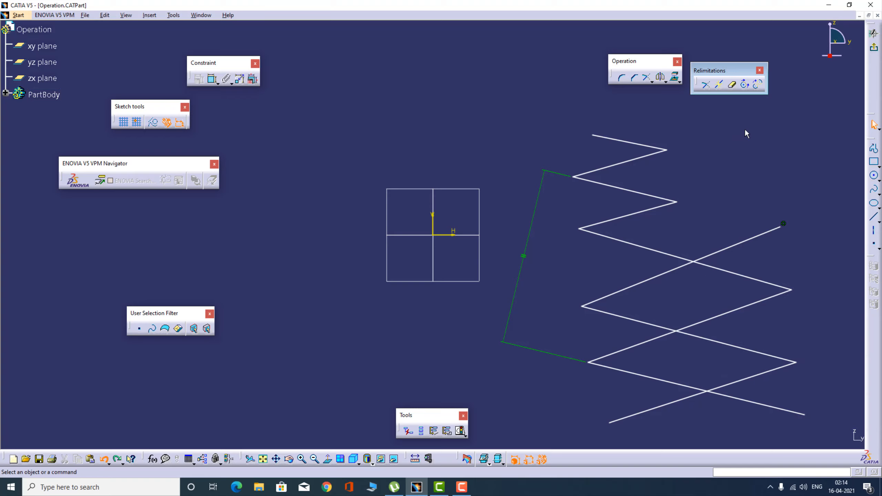
key("ctrl+z")
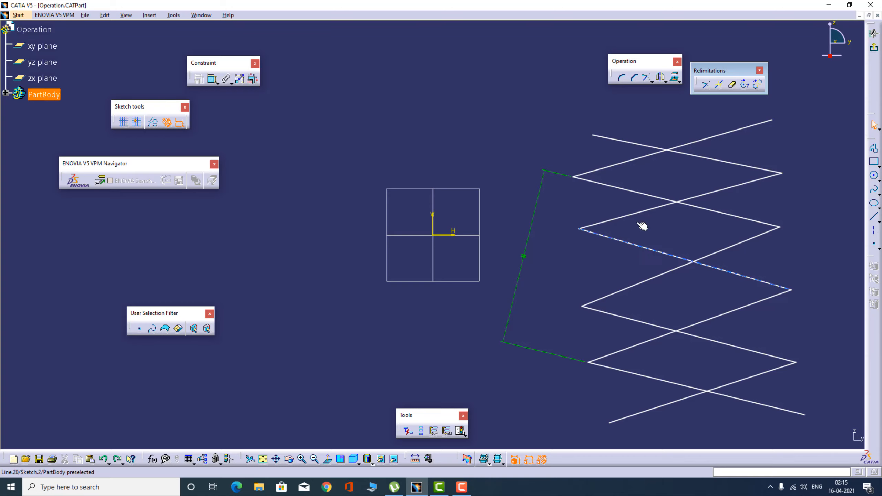
Step: Trim the uppermost and lowermost pairs of crossing lines so each pair closes the zigzags in a V-shaped corner
left_click(705, 86)
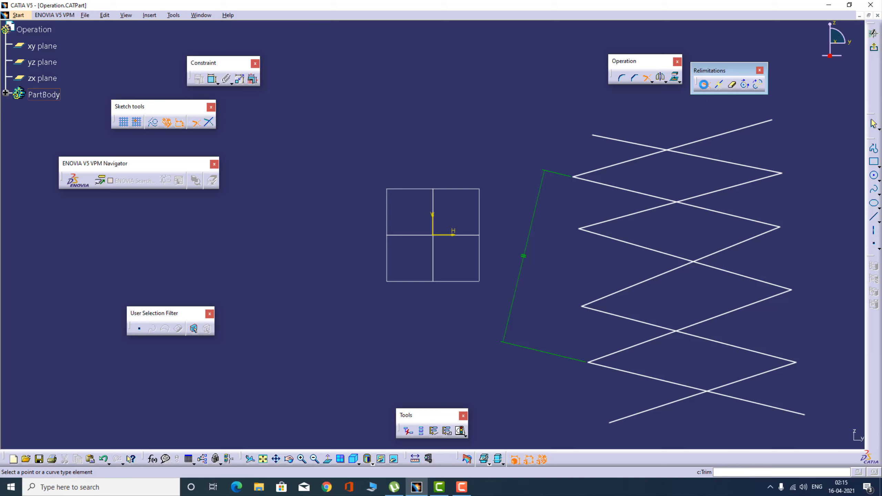
left_click(653, 159)
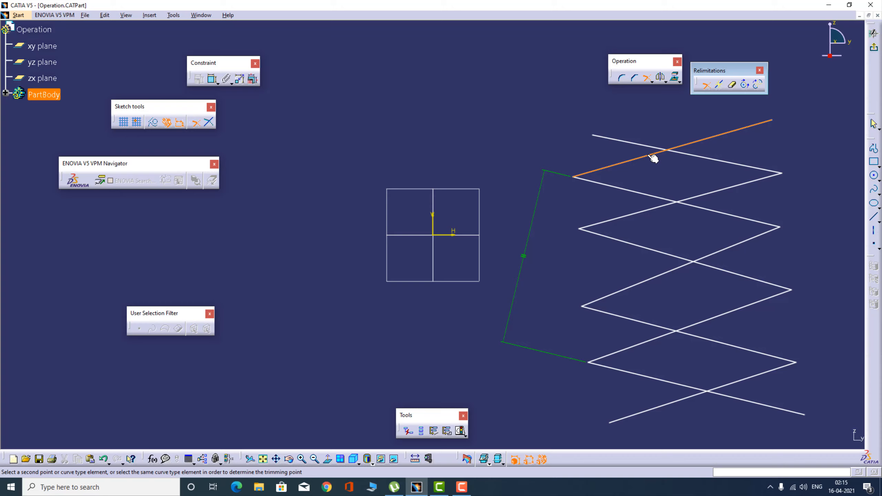
left_click(712, 160)
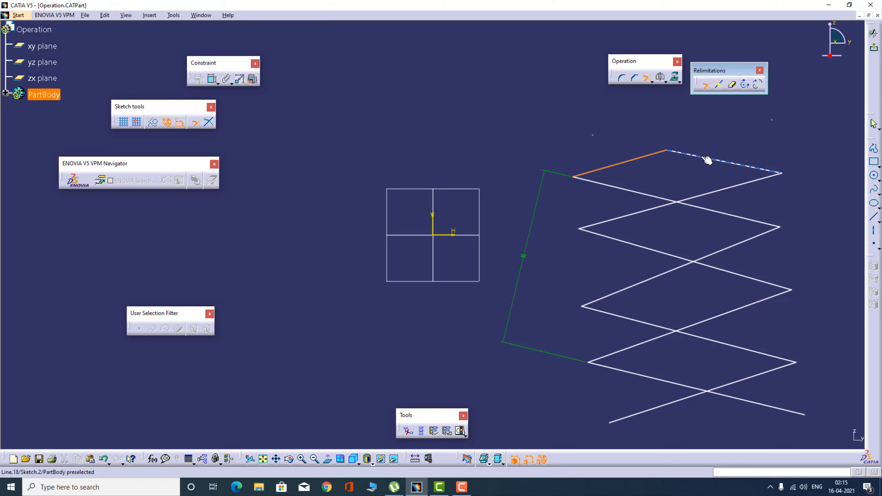
left_click(704, 157)
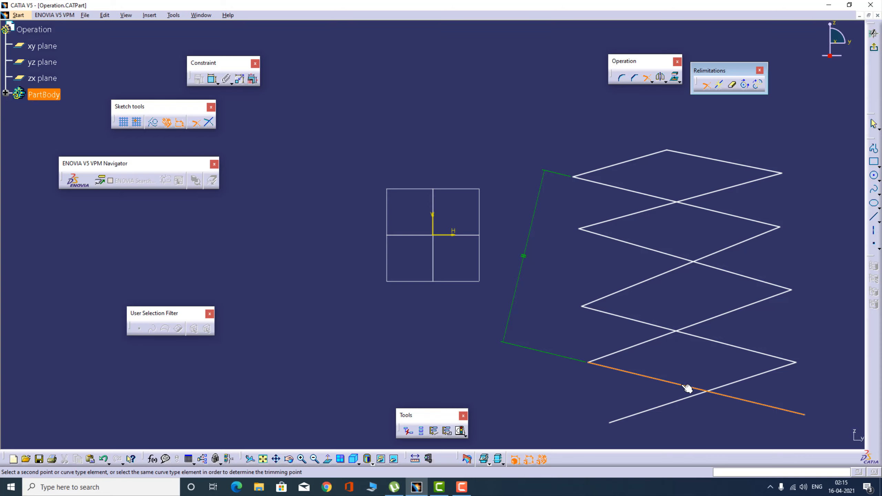
left_click(747, 380)
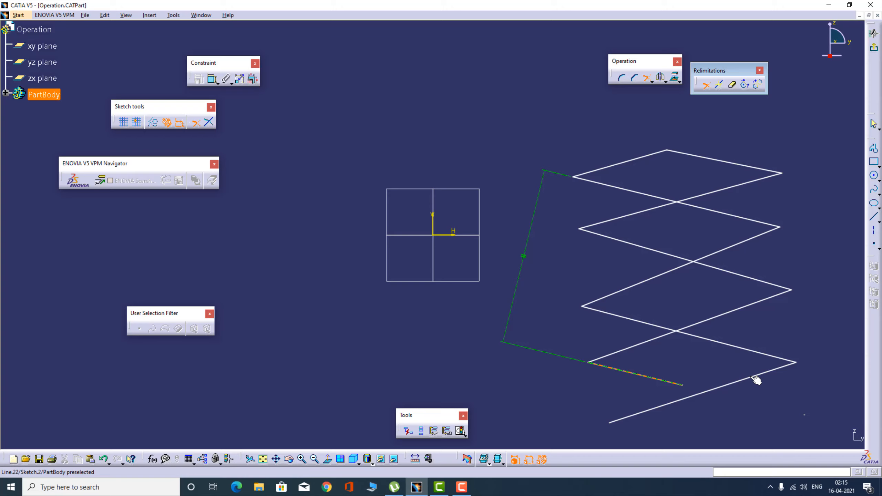
left_click(755, 377)
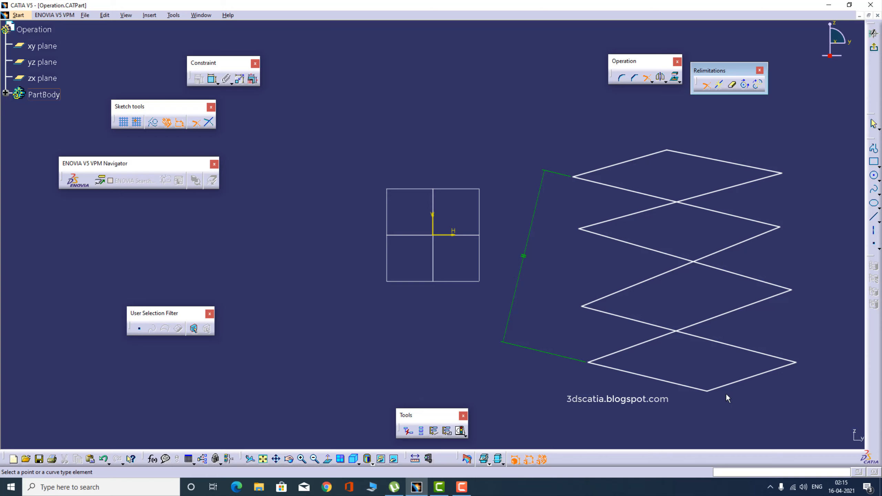
Step: With Trim First Element, trim the second zigzag line to its origin-side part and the line below to its far-side part, each at its crossing line
left_click(210, 124)
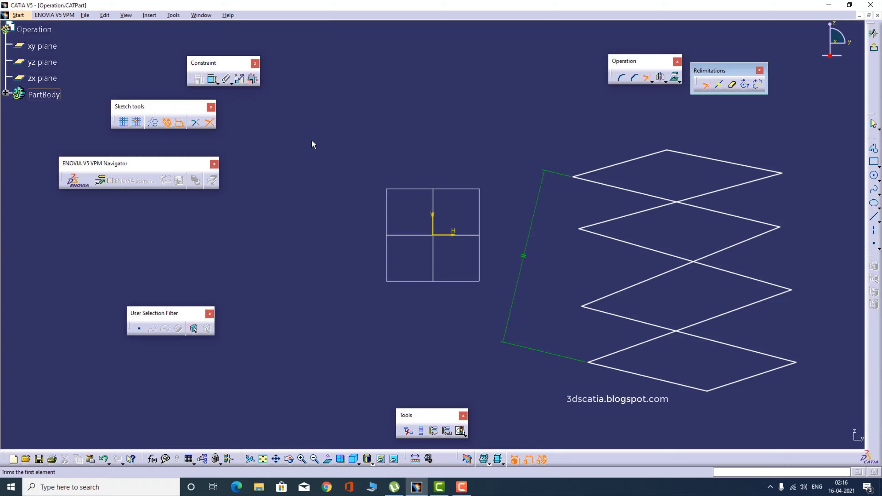
left_click(656, 197)
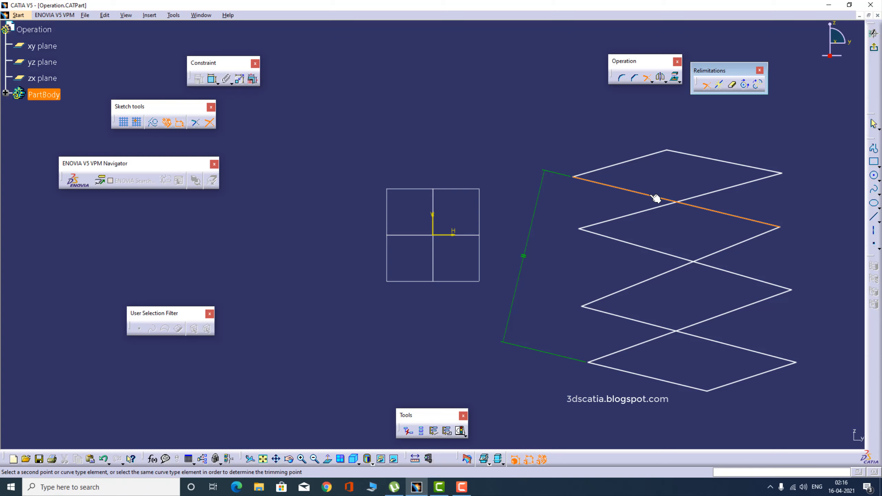
left_click(631, 217)
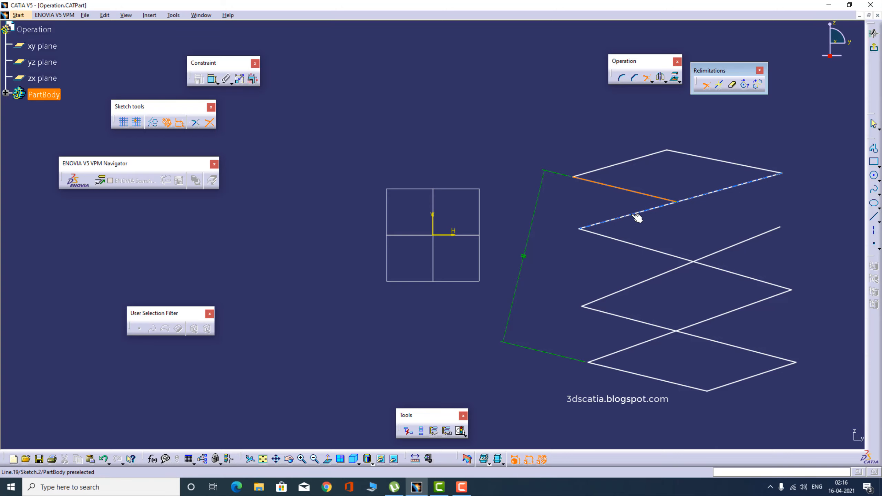
left_click(631, 214)
left_click(742, 246)
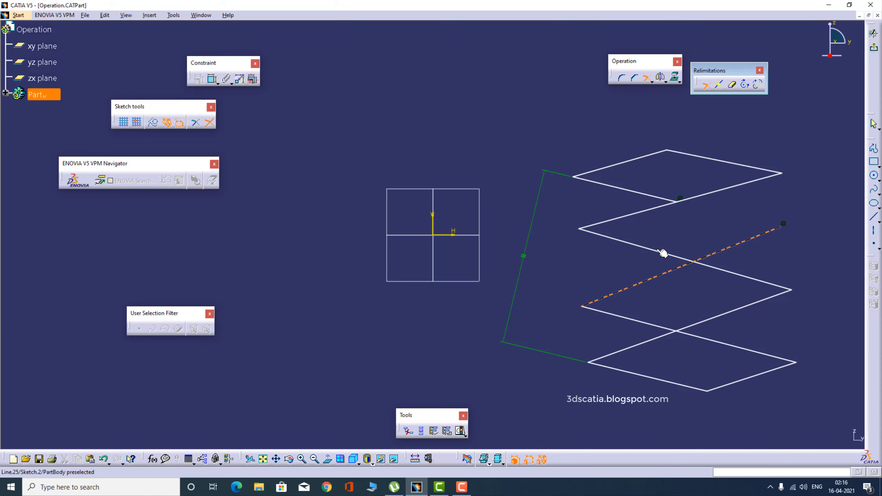
key("Delete")
key("ctrl+z")
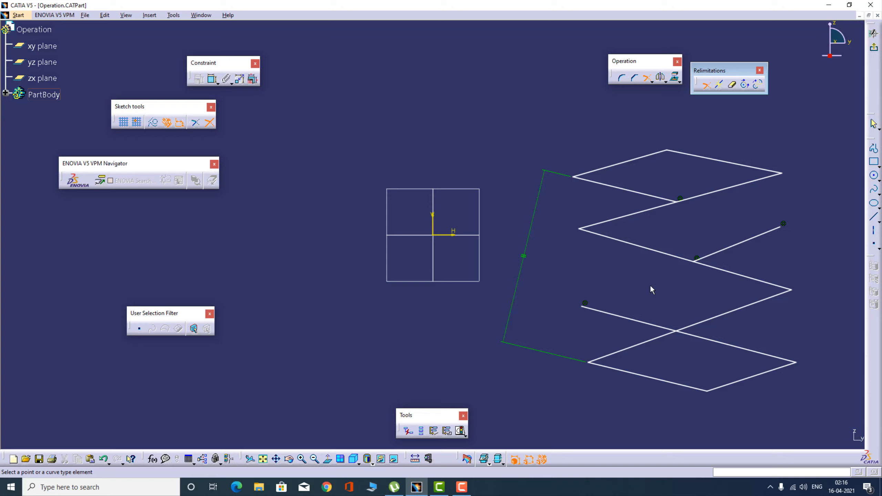
Step: Leave the Trim command and delete all the trimmed zigzag geometry from the sketch
left_click(707, 90)
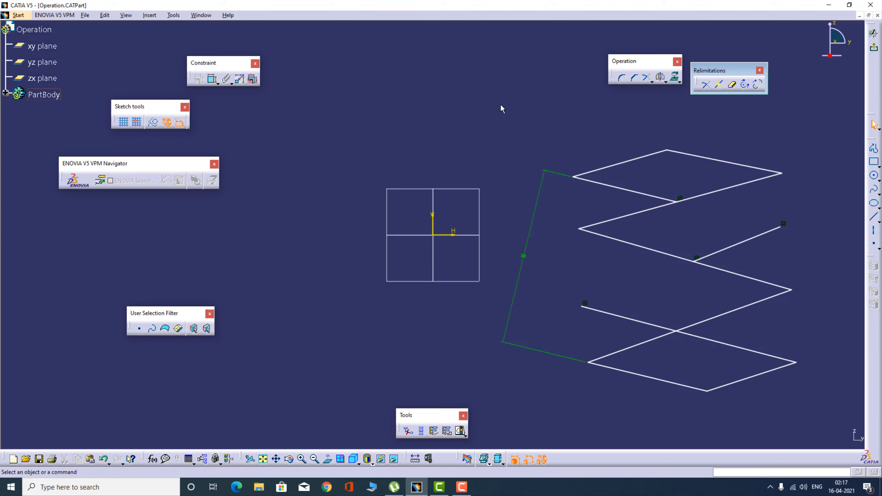
left_click_drag(501, 105, 835, 416)
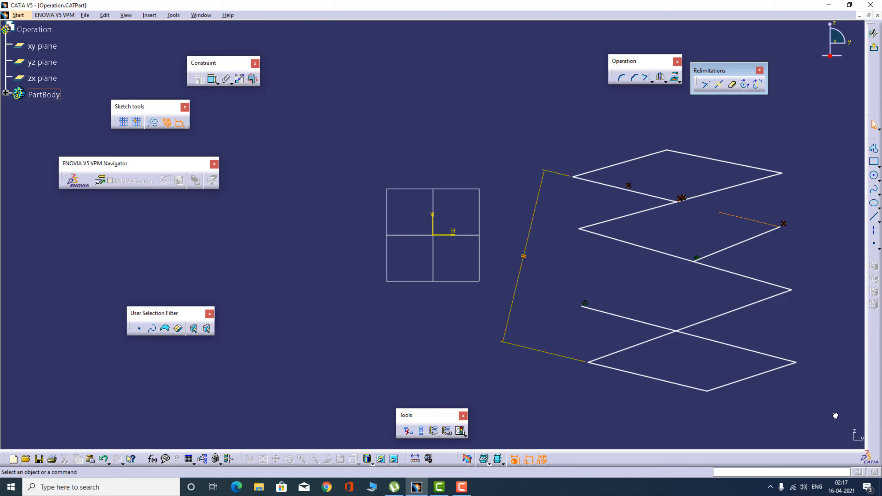
key("Delete")
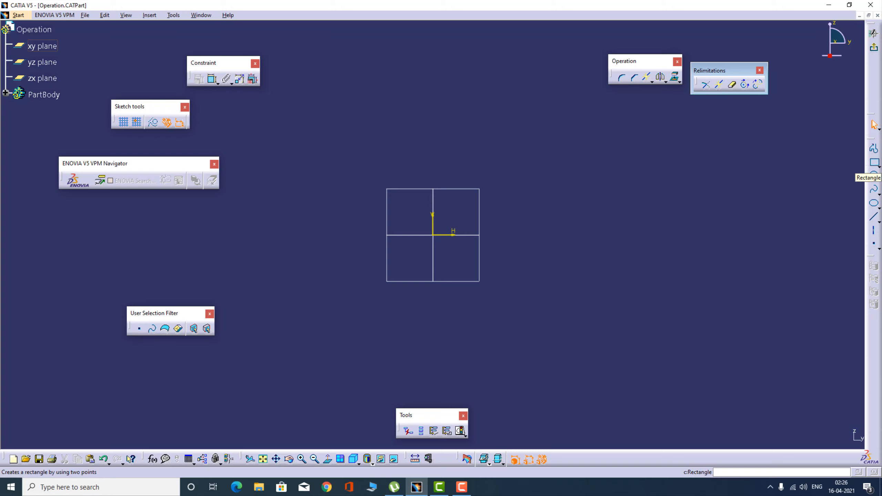
Step: Sketch two separate diagonal profile lines that cross in an X shape, in the empty area beyond the H axis
left_click(873, 149)
left_click(567, 332)
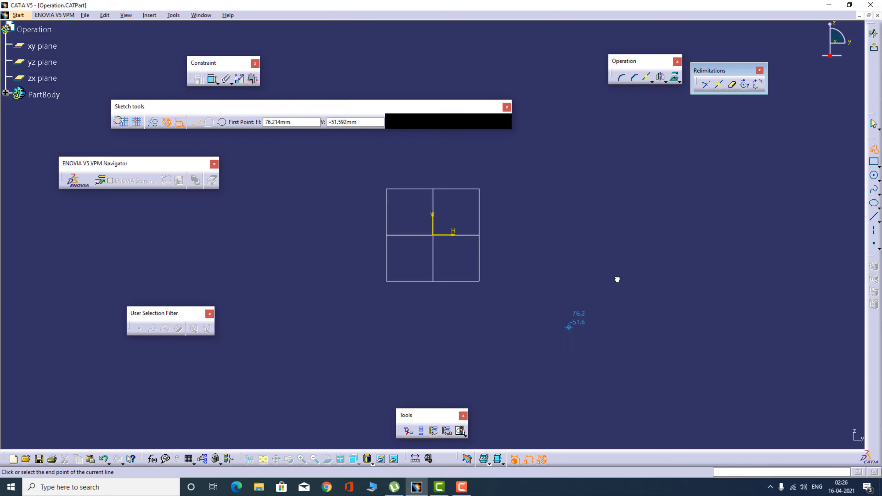
double_click(740, 154)
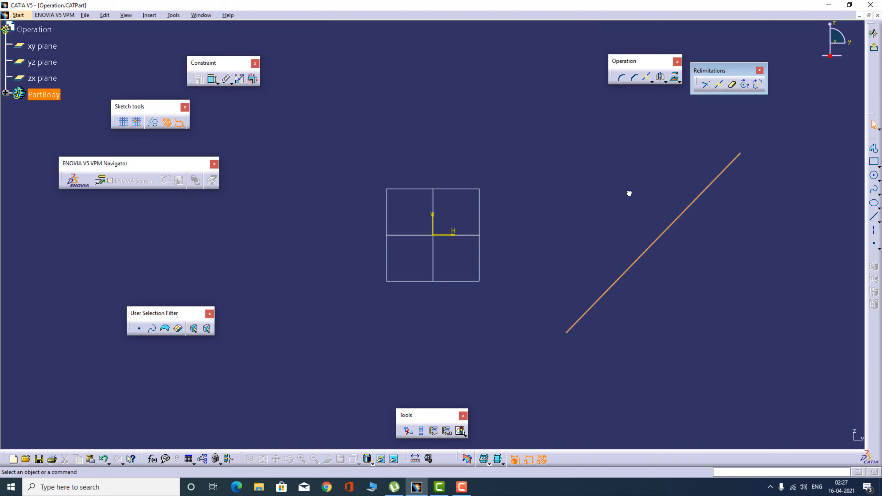
left_click(654, 205)
left_click(874, 150)
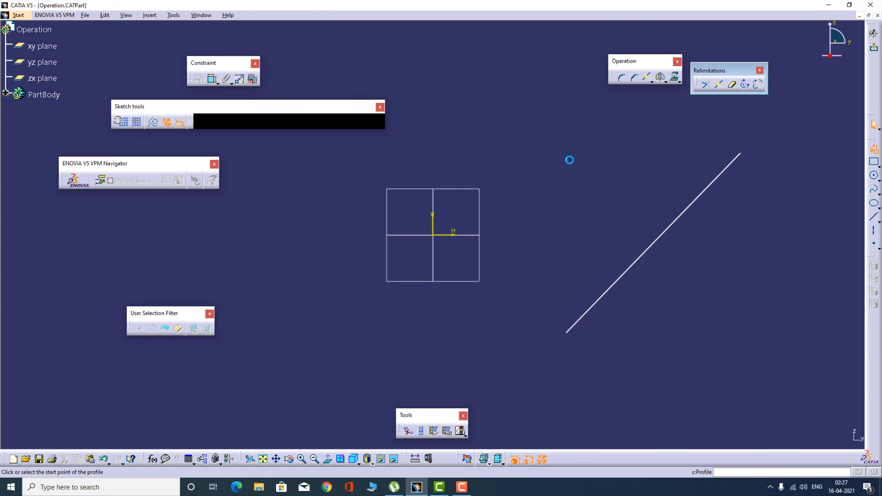
left_click(570, 159)
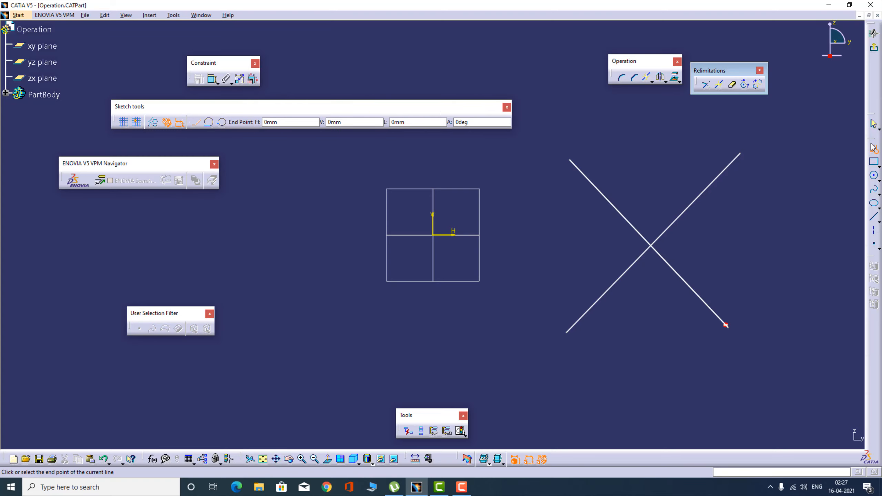
double_click(729, 328)
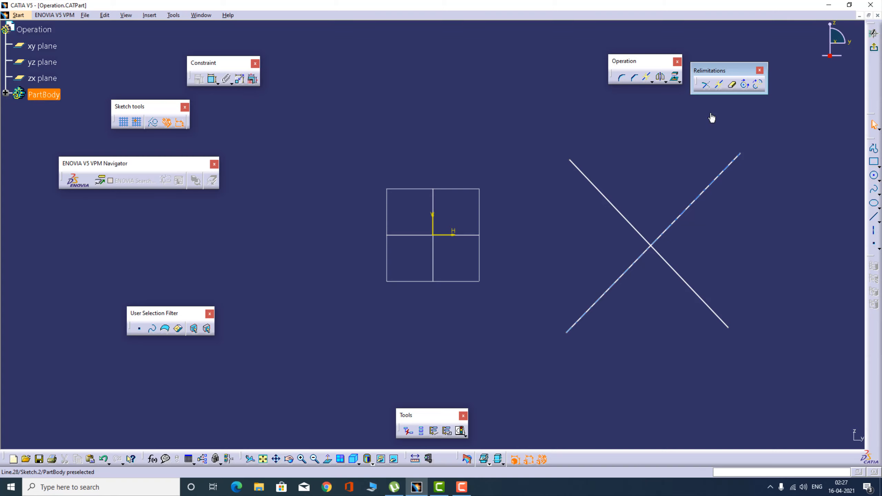
Step: Break the falling diagonal line at its crossing with the rising line and select its lower piece to check the split
left_click(718, 86)
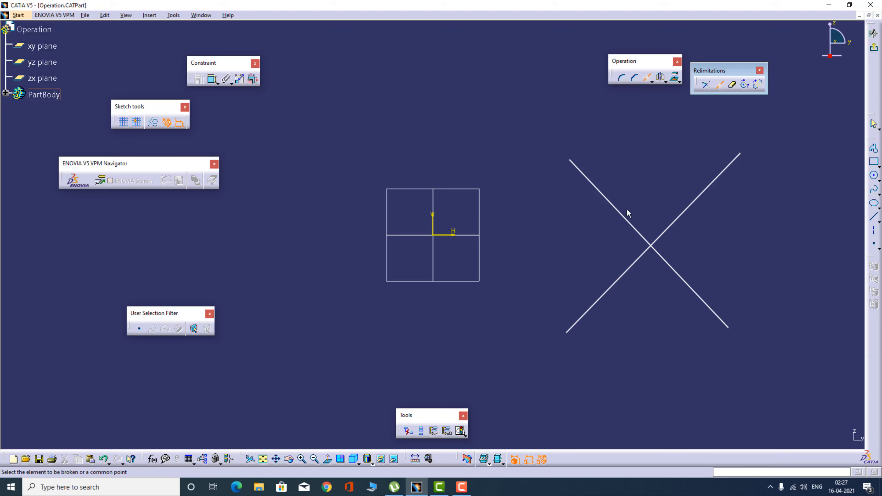
left_click(626, 223)
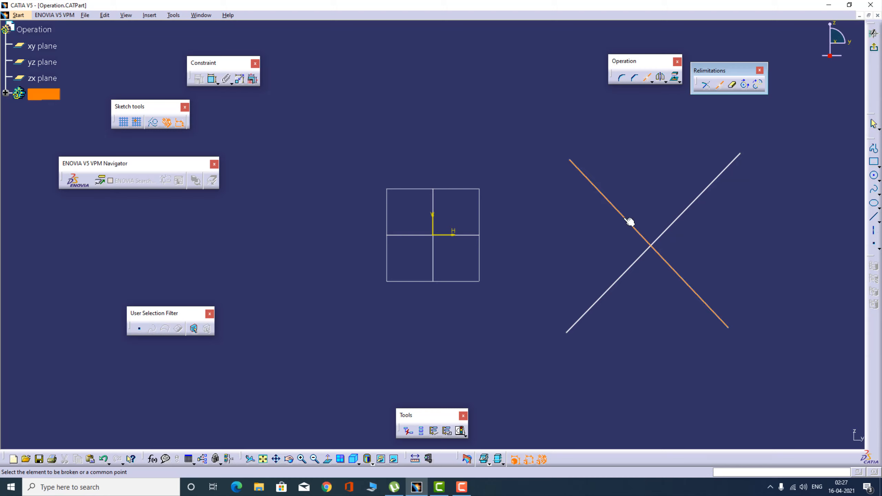
left_click(718, 178)
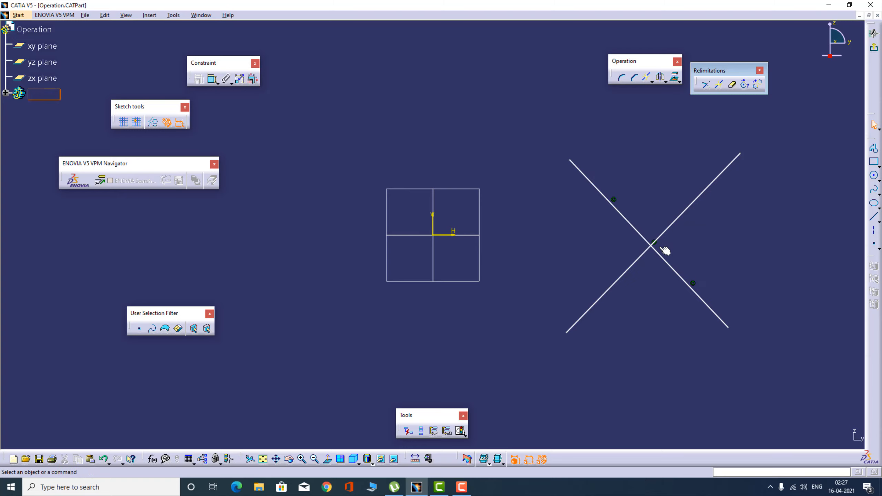
left_click(671, 266)
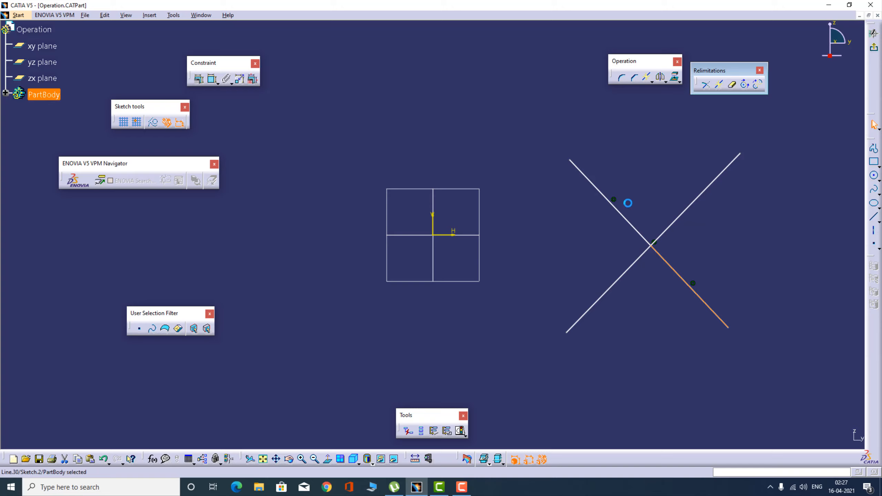
left_click(698, 251)
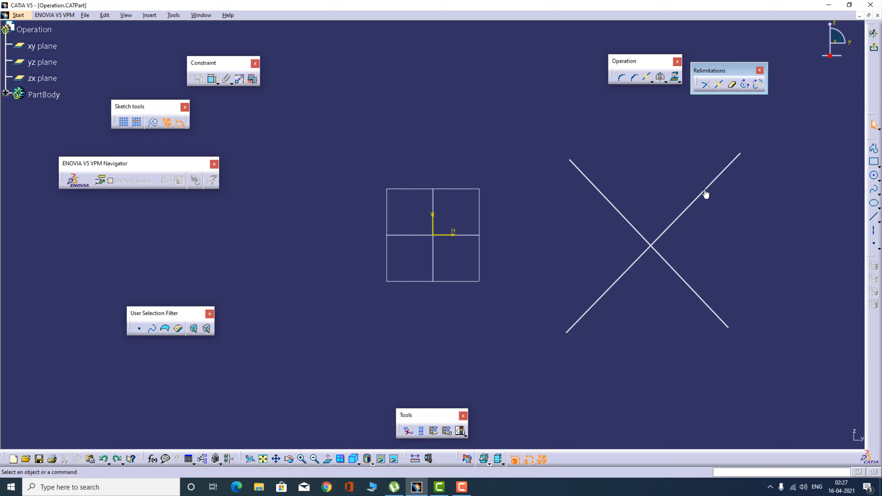
Step: Place two points on the remaining falling line, one near its upper end and one near its lower end
left_click(874, 244)
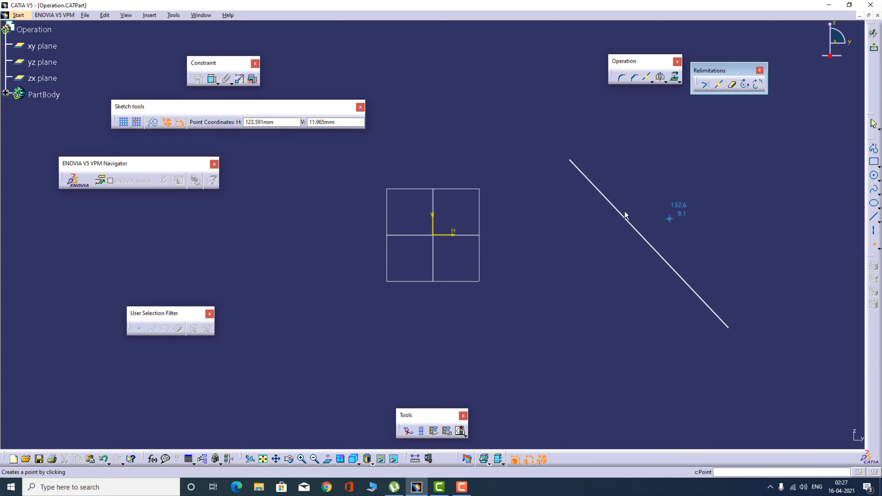
left_click(609, 200)
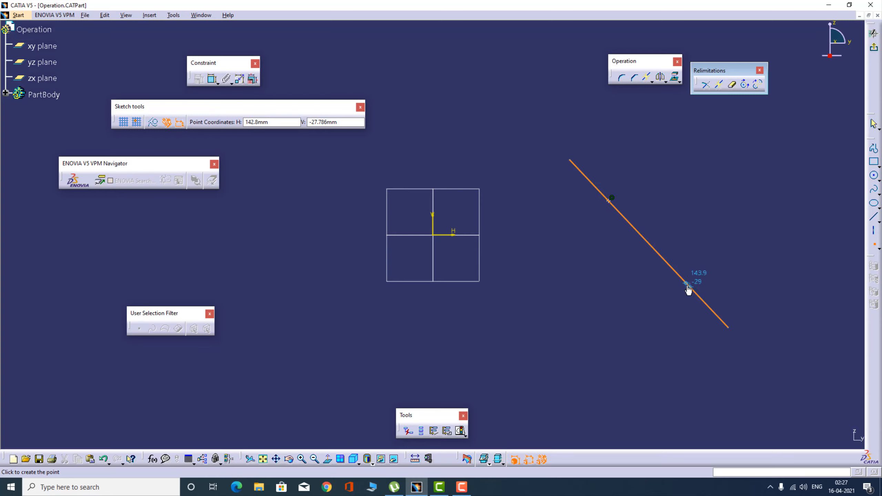
left_click(688, 284)
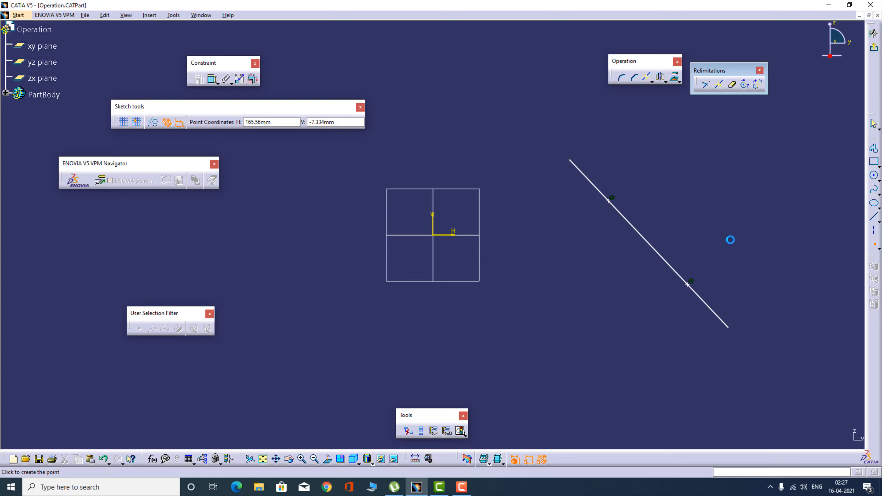
left_click(874, 243)
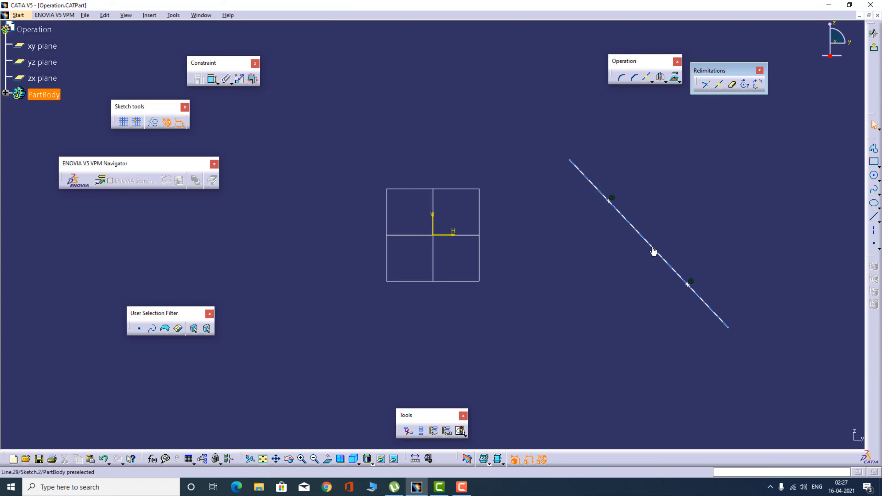
Step: Break the falling line at the upper point and its remaining lower segment at the lower point
left_click(720, 85)
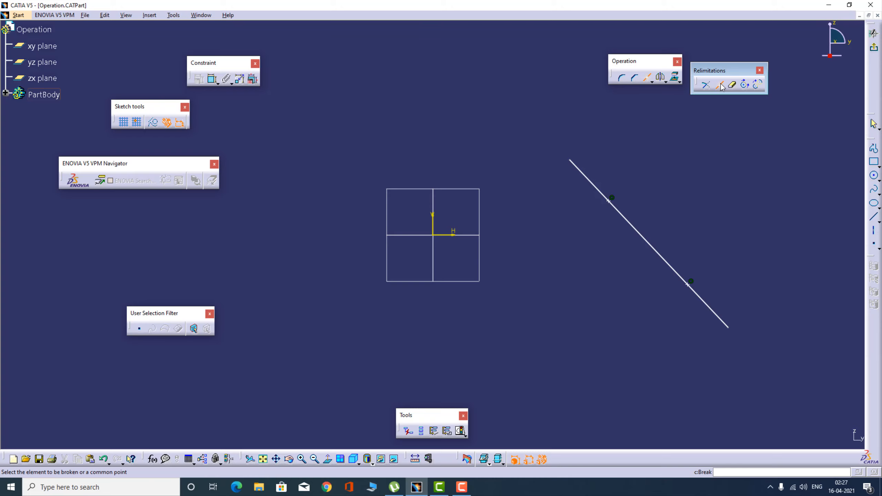
left_click(646, 240)
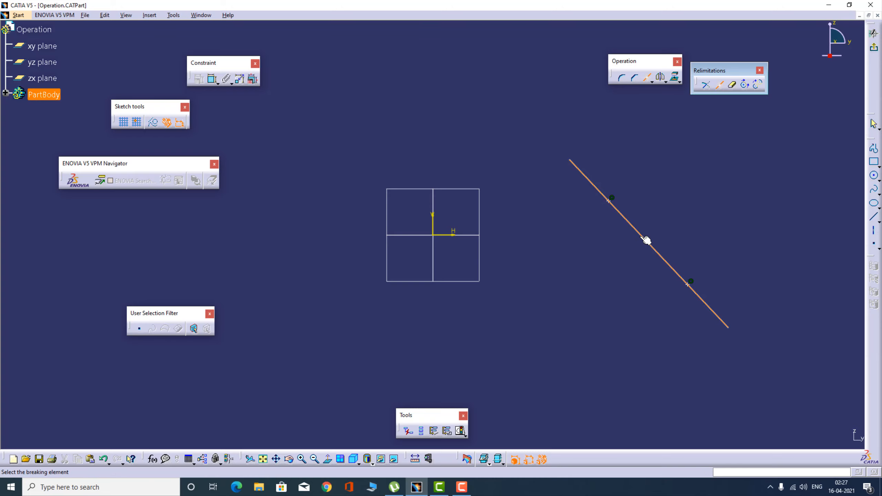
left_click(612, 201)
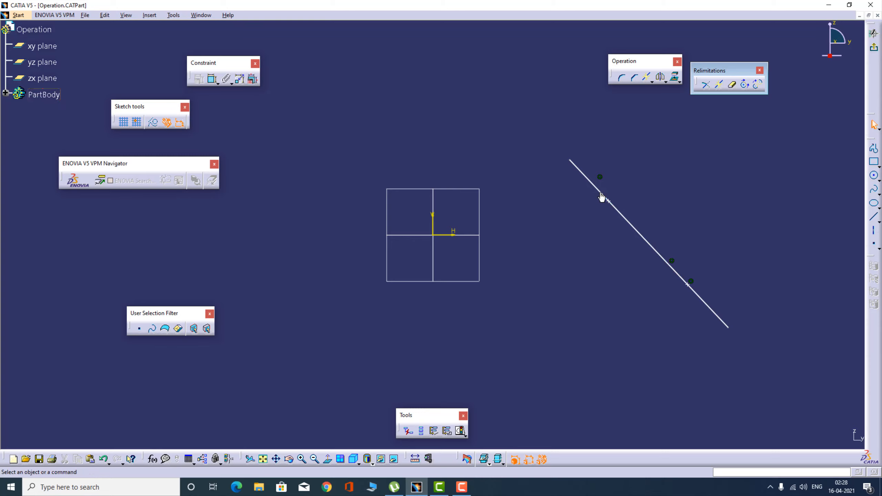
left_click(719, 85)
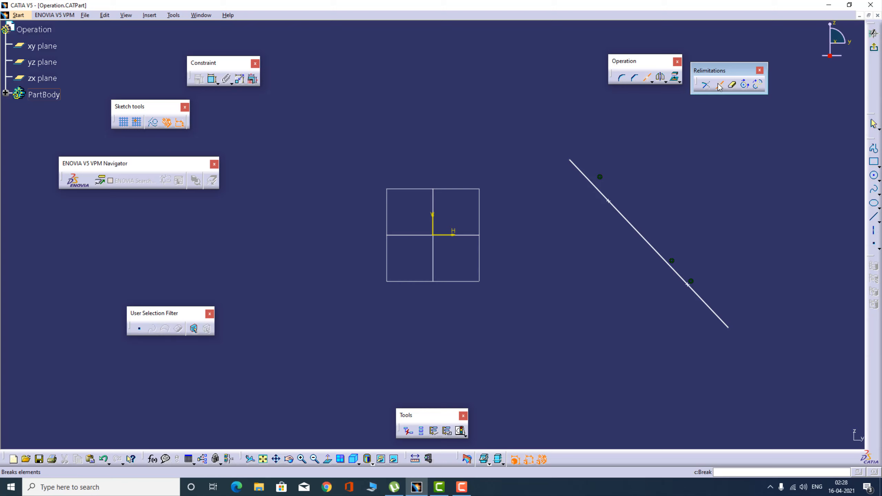
left_click(709, 303)
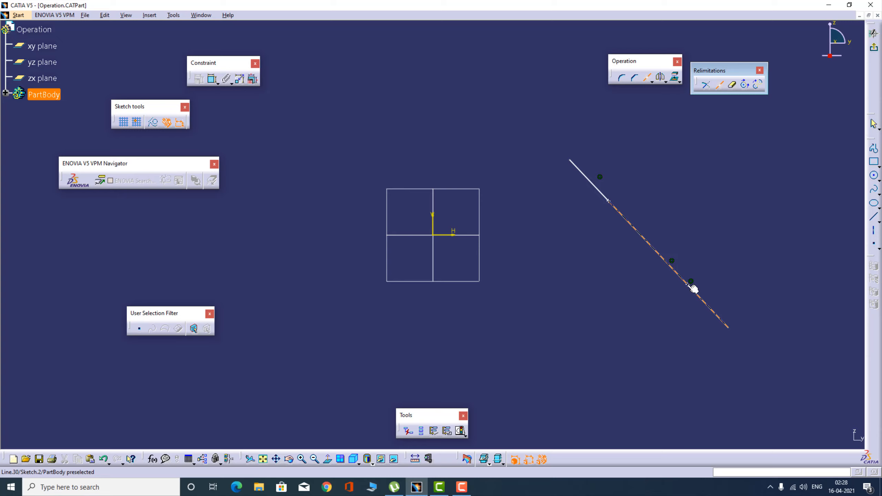
left_click(695, 290)
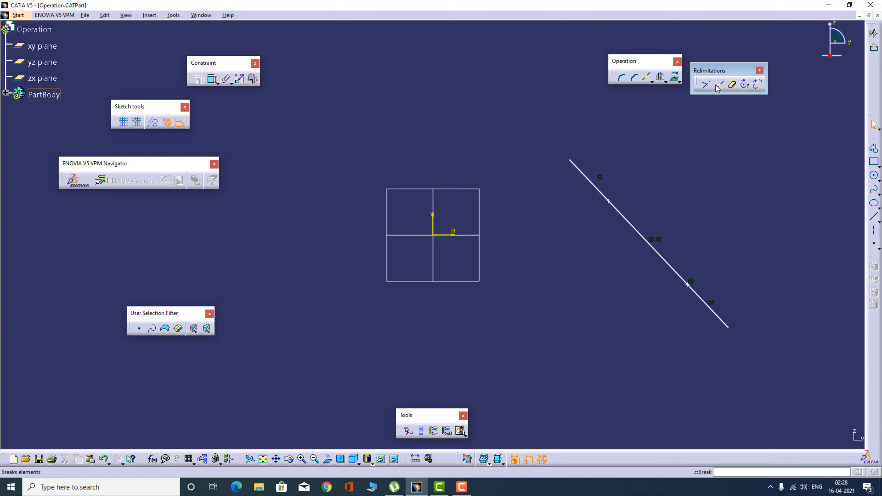
Step: Delete the broken line with its points and sketch a new falling diagonal line in the same area
left_click_drag(541, 135, 788, 357)
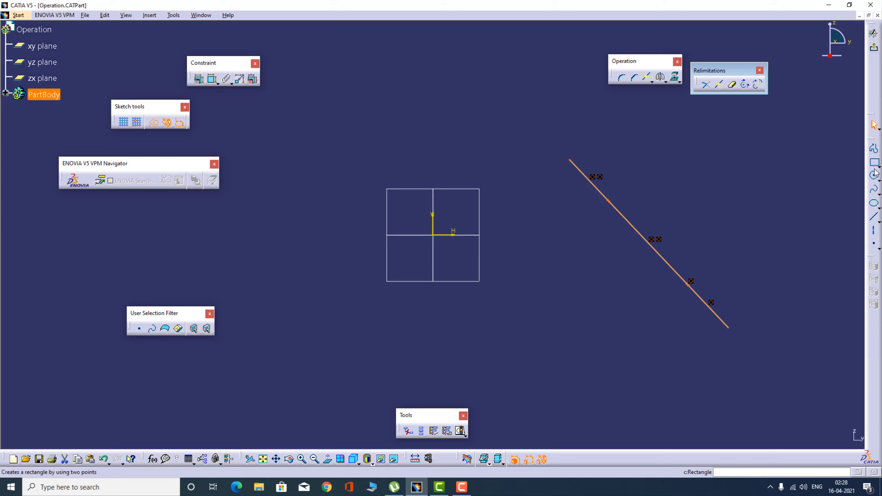
key("Delete")
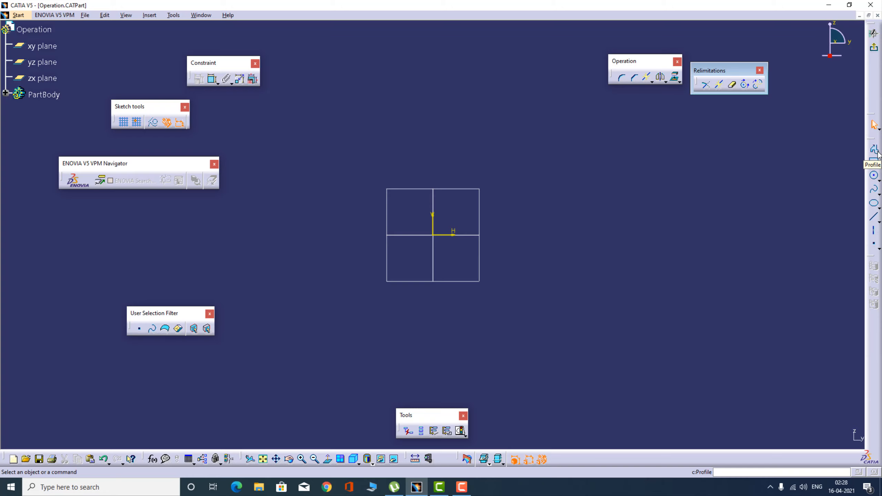
left_click(875, 150)
left_click(599, 145)
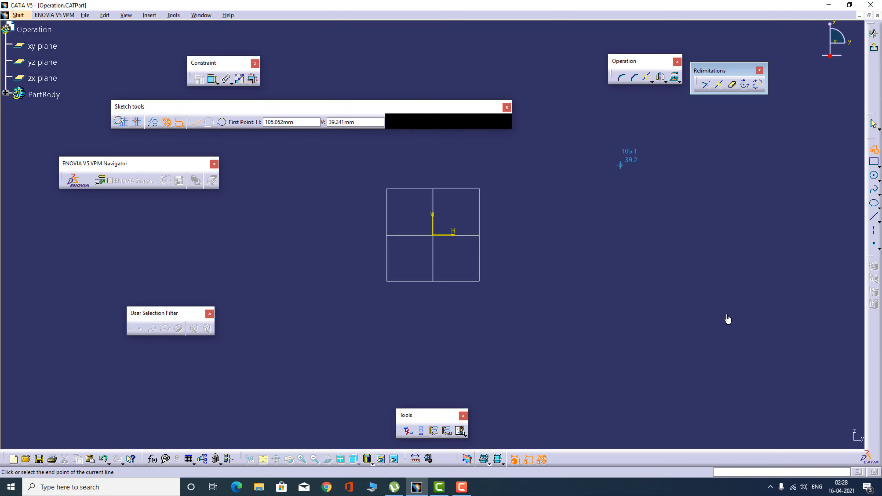
left_click(740, 336)
left_click(875, 149)
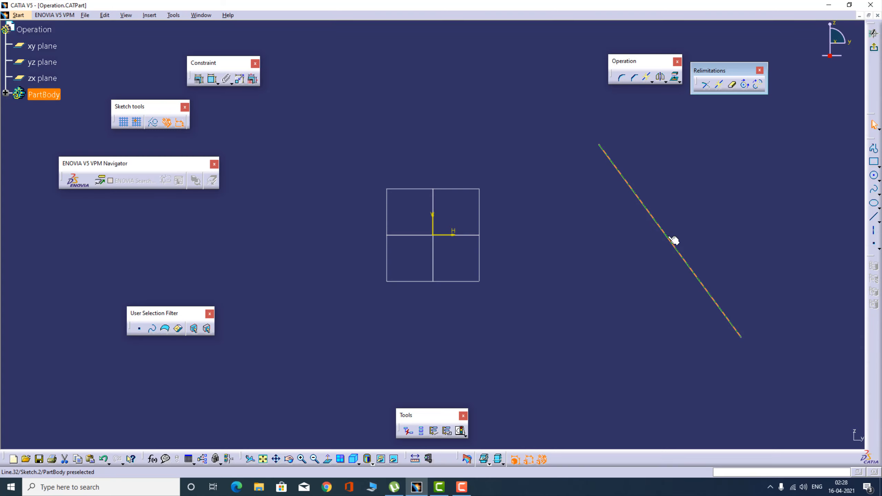
left_click(698, 195)
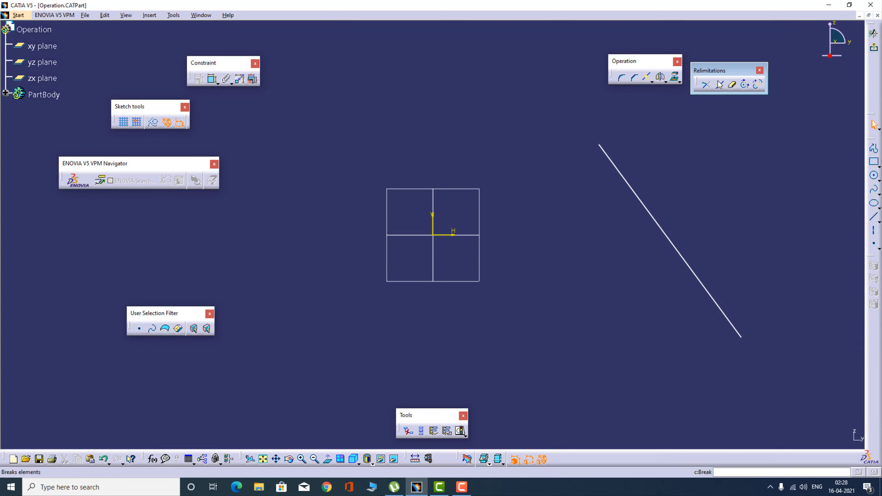
Step: Break the new diagonal line at a picked location near its middle, without using another breaking element
left_click(720, 85)
left_click(720, 85)
left_click(670, 237)
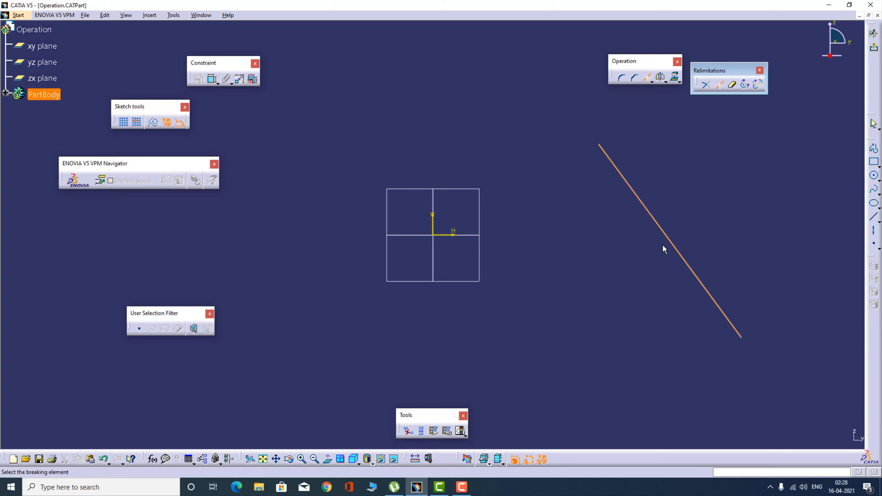
left_click(669, 238)
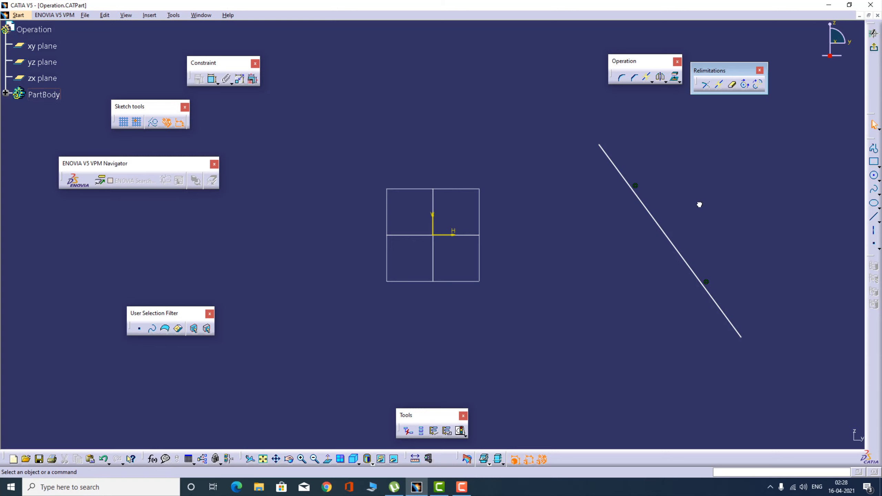
Step: Delete the broken line geometry and draw a wide rectangle in the cleared area beyond the H axis
left_click_drag(578, 124, 791, 389)
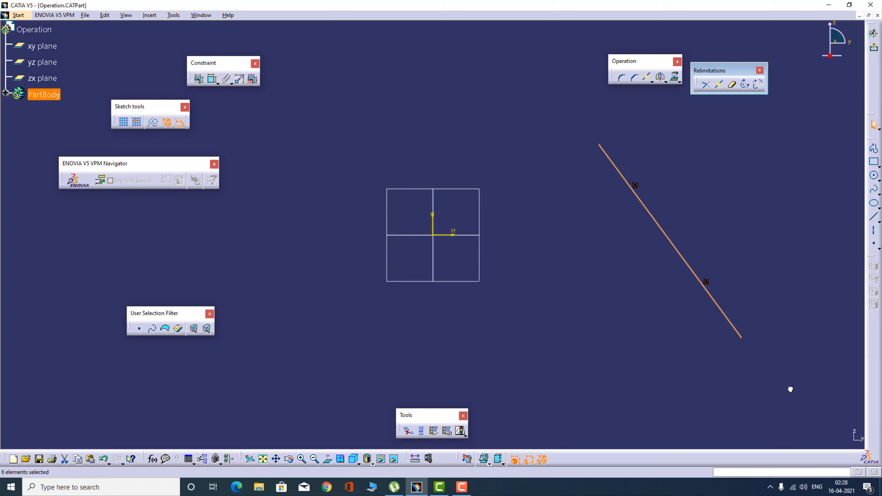
key("Delete")
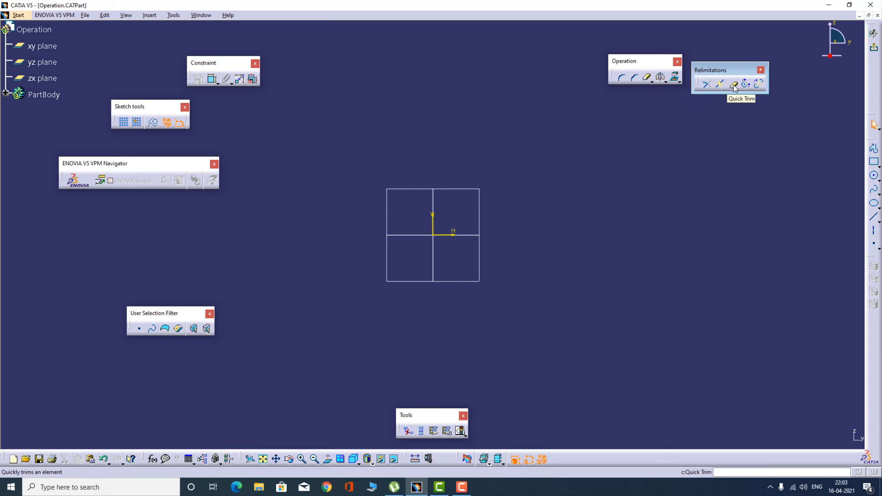
left_click(874, 162)
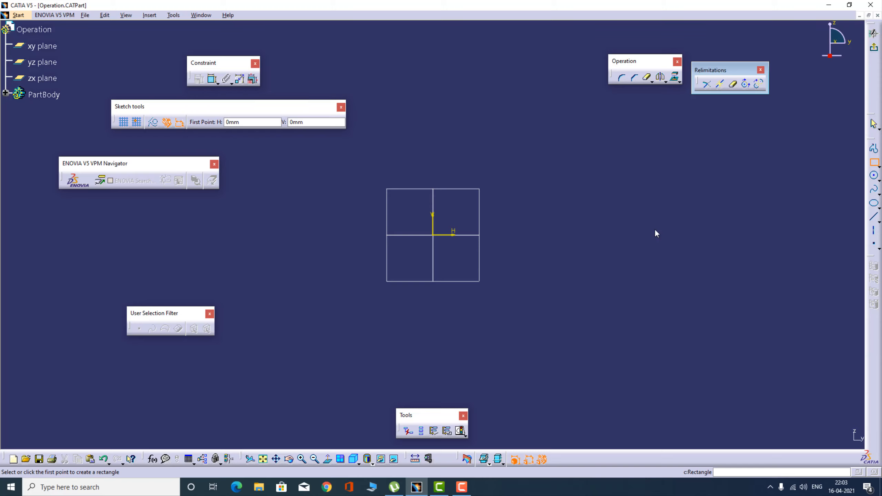
left_click(584, 191)
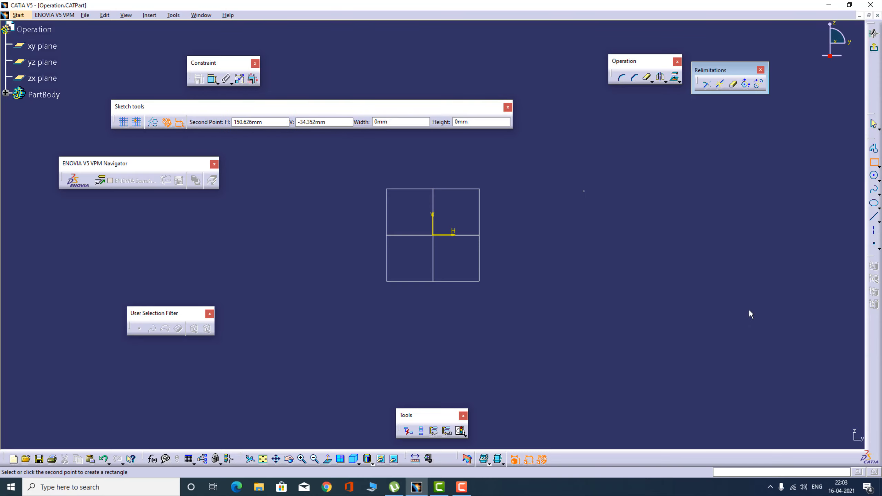
left_click(819, 314)
Step: Sketch two parallel diagonal lines falling across the rectangle, crossing its upper and lower edges, the first starting at about H 107 mm, V 46 mm
left_click(874, 217)
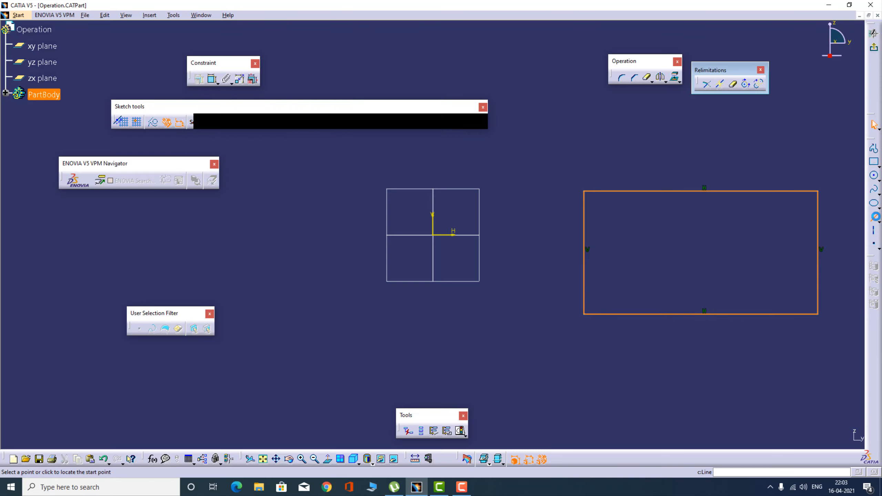
left_click(623, 152)
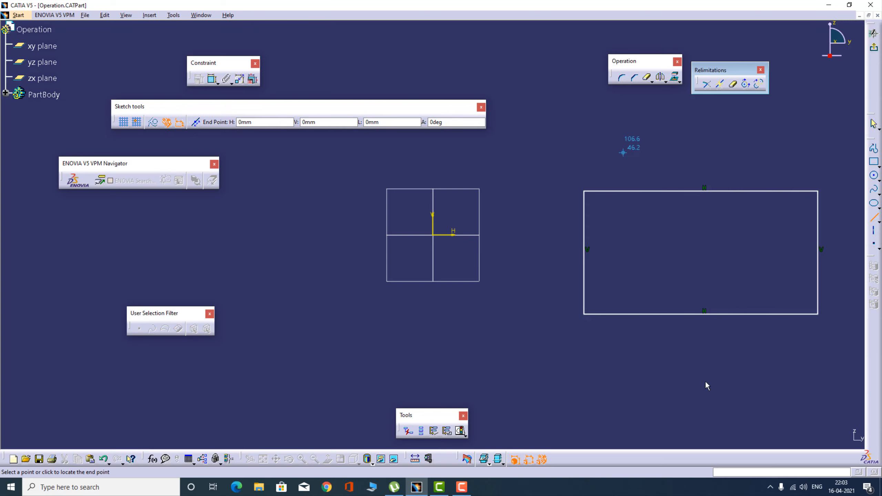
left_click(708, 361)
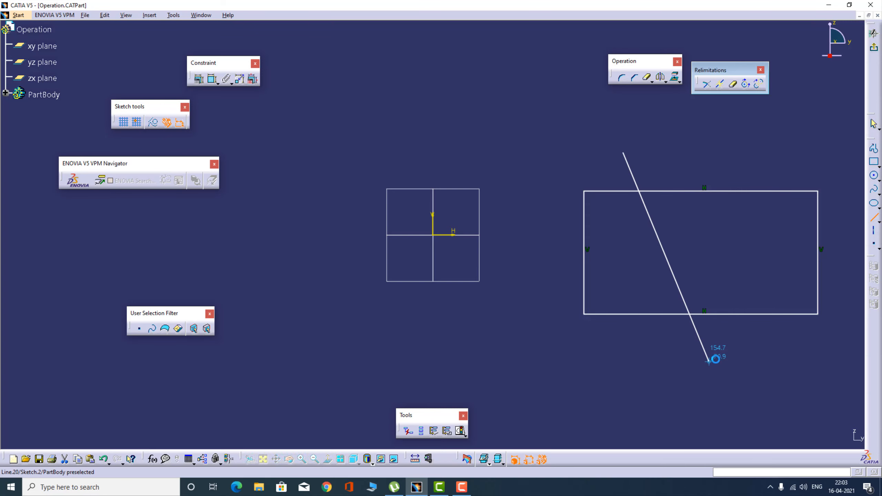
left_click(875, 219)
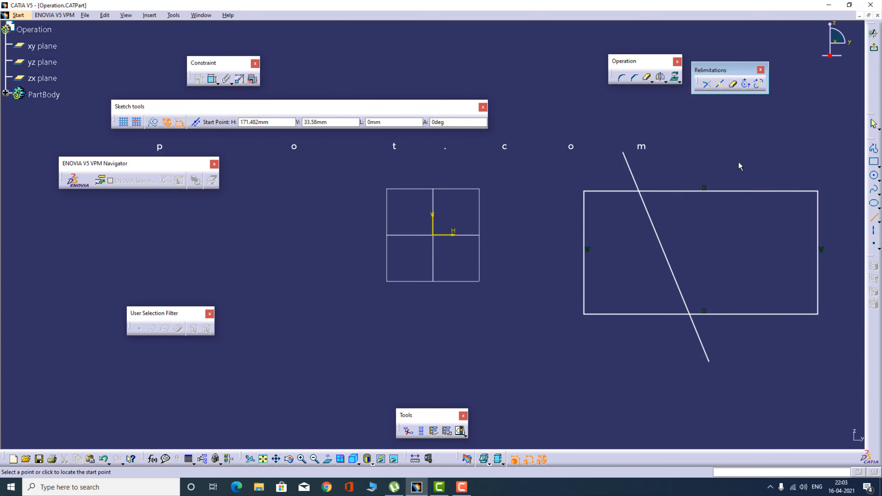
left_click(692, 139)
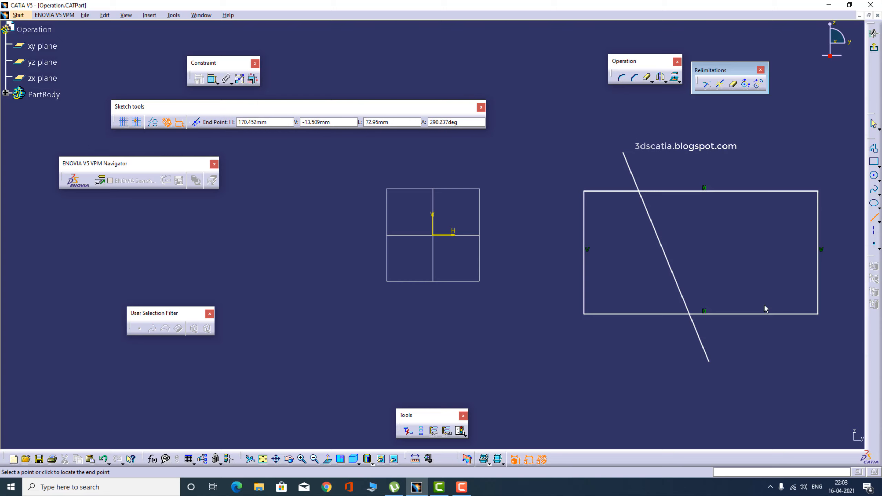
left_click(785, 362)
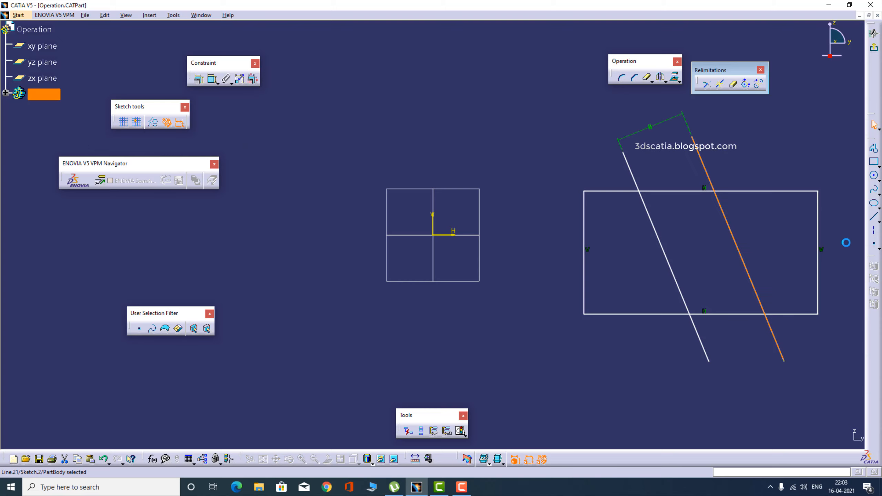
left_click(784, 154)
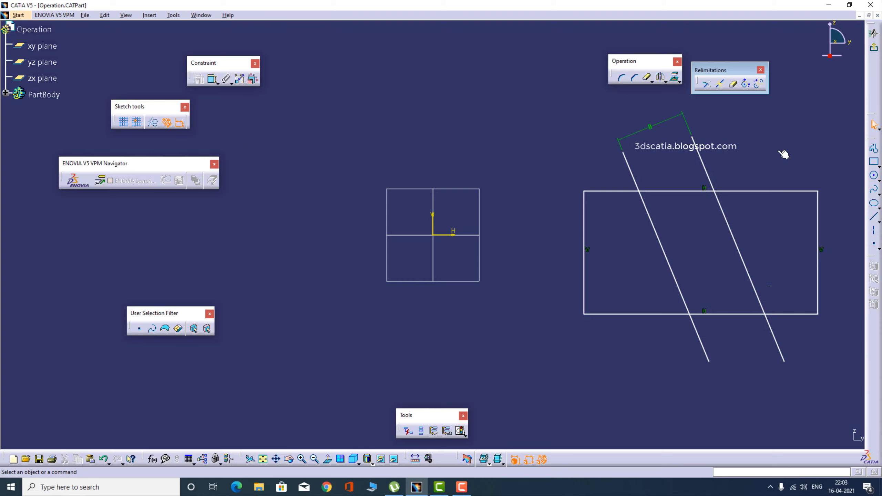
Step: Quick Trim away the segments of both diagonal lines that lie inside the rectangle
left_click(707, 87)
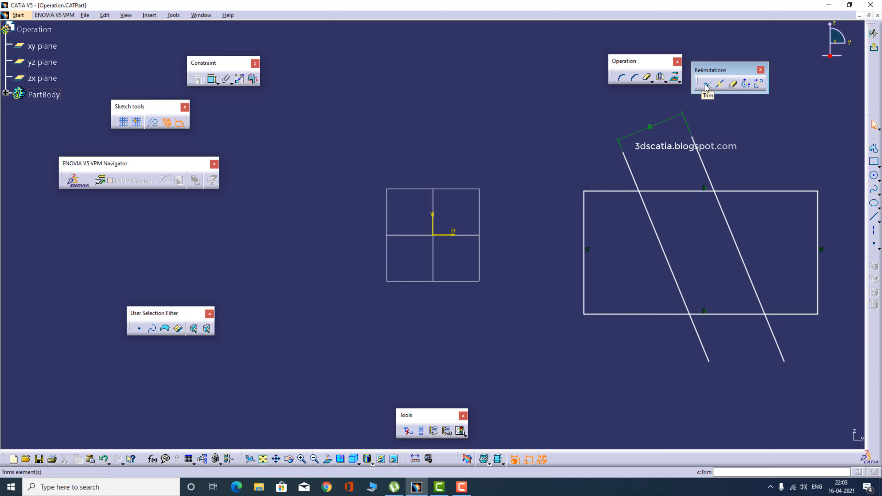
left_click(705, 89)
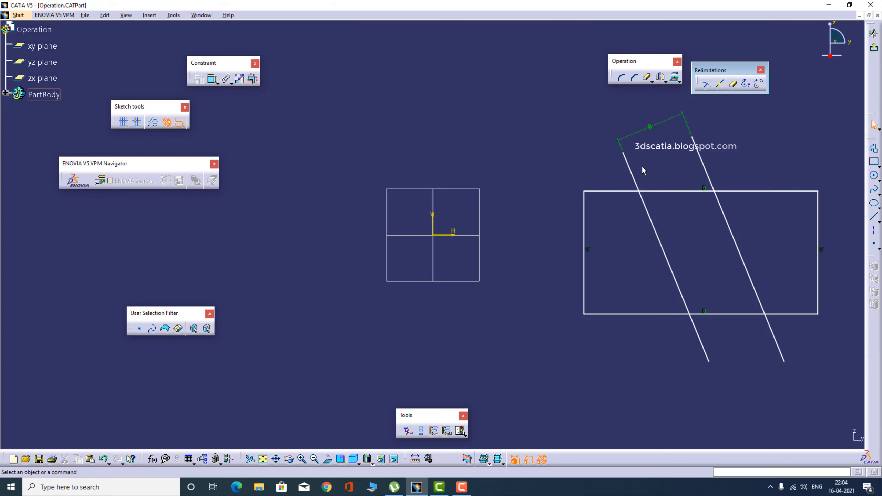
left_click(734, 85)
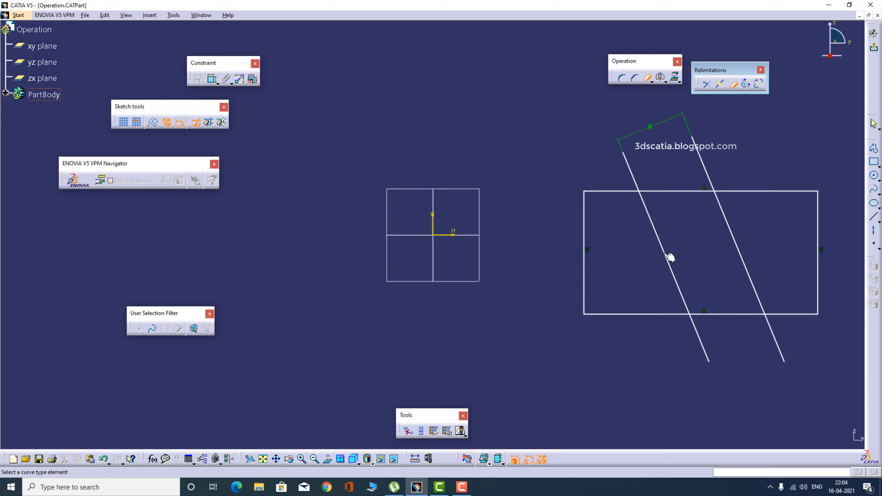
left_click(669, 256)
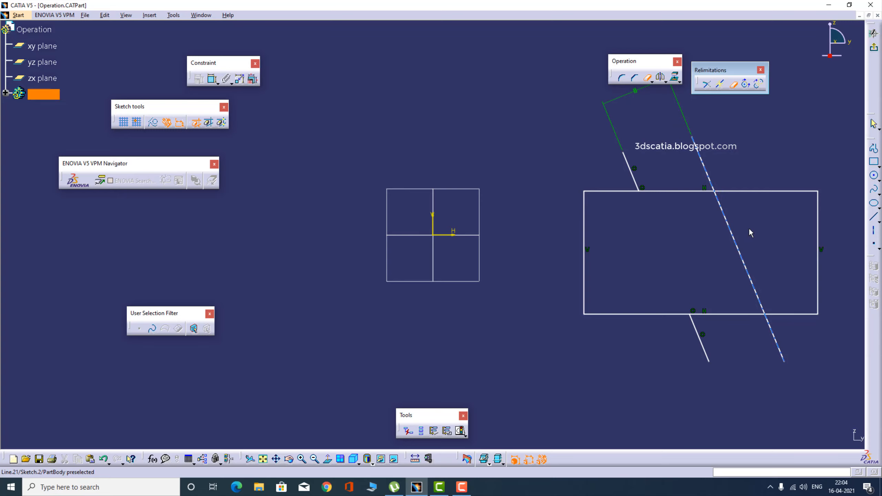
left_click(741, 246)
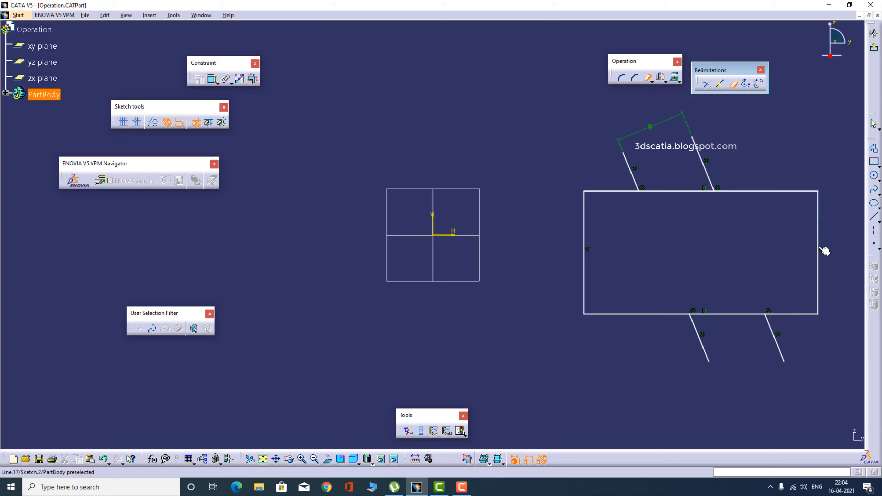
Step: Quick Trim away the rectangle's far vertical side and the ends of its upper and lower edges beyond the second diagonal line
left_click(825, 251)
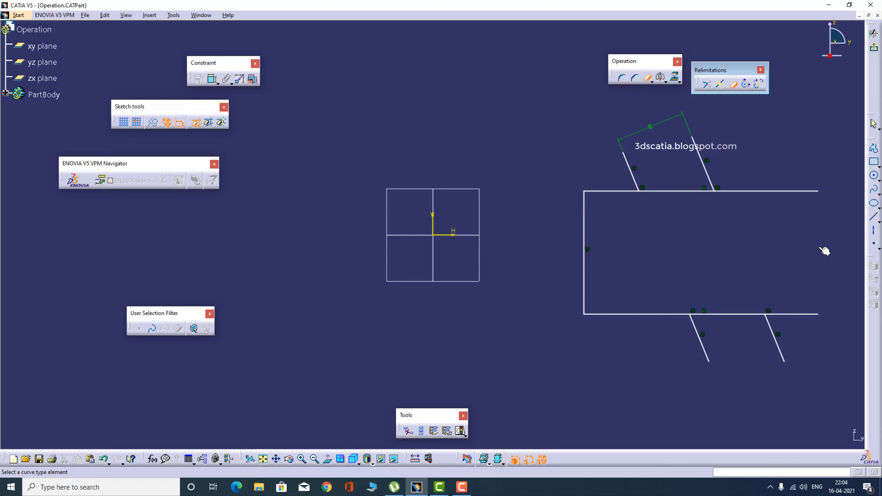
left_click(770, 192)
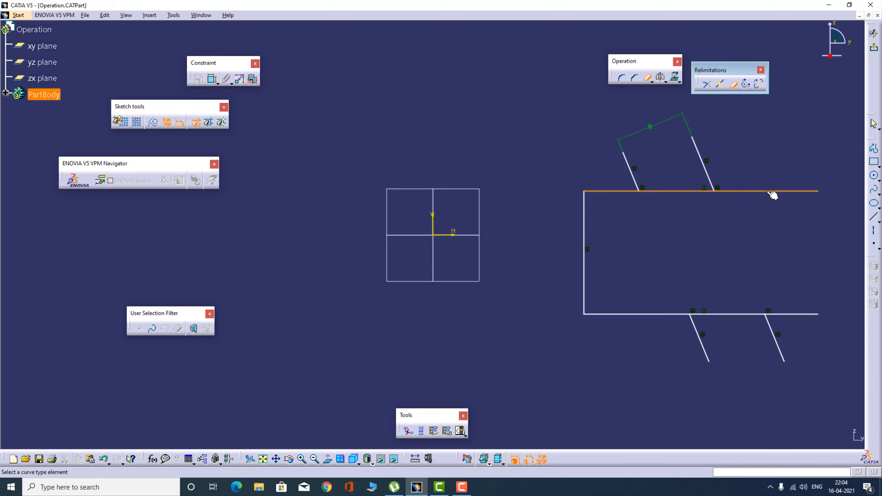
left_click(787, 315)
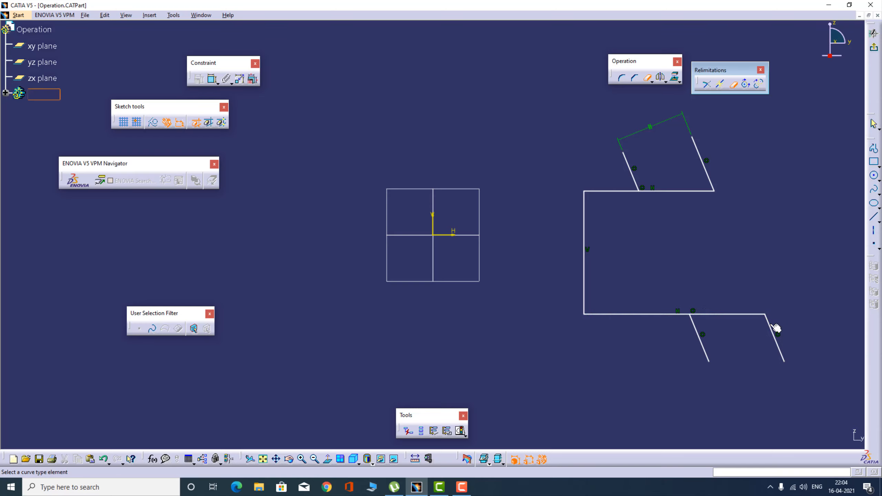
Step: Quick Trim away the two diagonal stubs below the rectangle and the remaining pieces of its lower edge
left_click(776, 330)
left_click(688, 319)
left_click(690, 321)
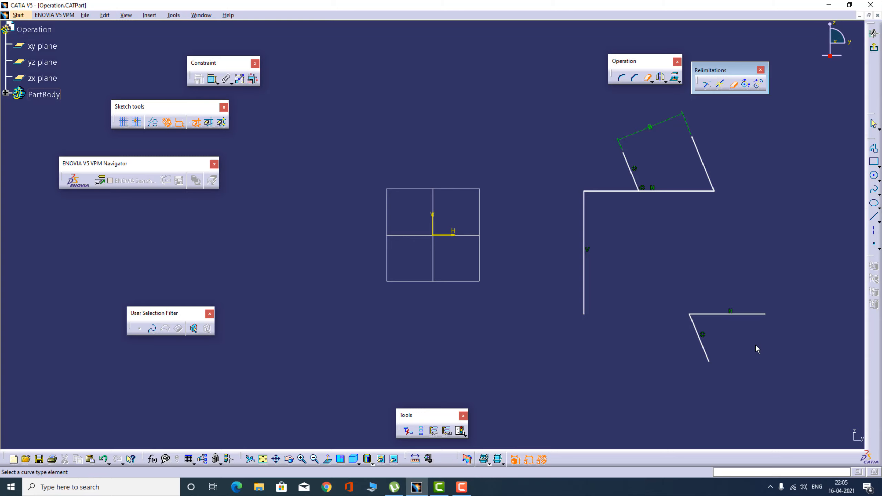
left_click(691, 325)
left_click(742, 317)
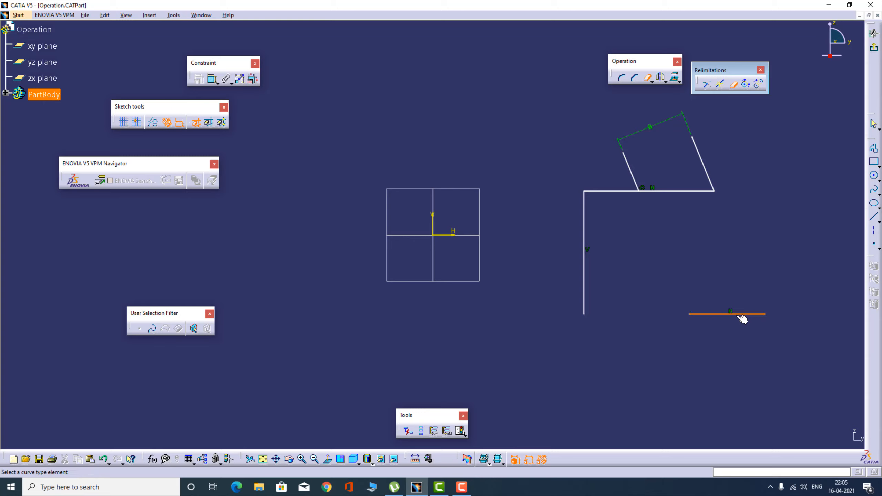
Step: Leave Quick Trim and undo all the trims to bring back the rectangle with its crossing lines
left_click(736, 85)
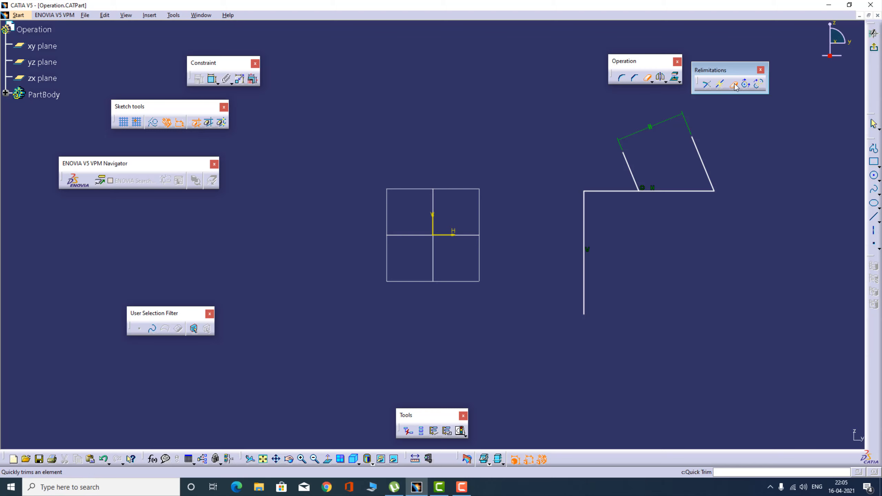
key("Escape")
key("ctrl+z")
key("ctrl+z")
key("ctrl+z")
key("ctrl+z")
key("ctrl+z")
key("ctrl+z")
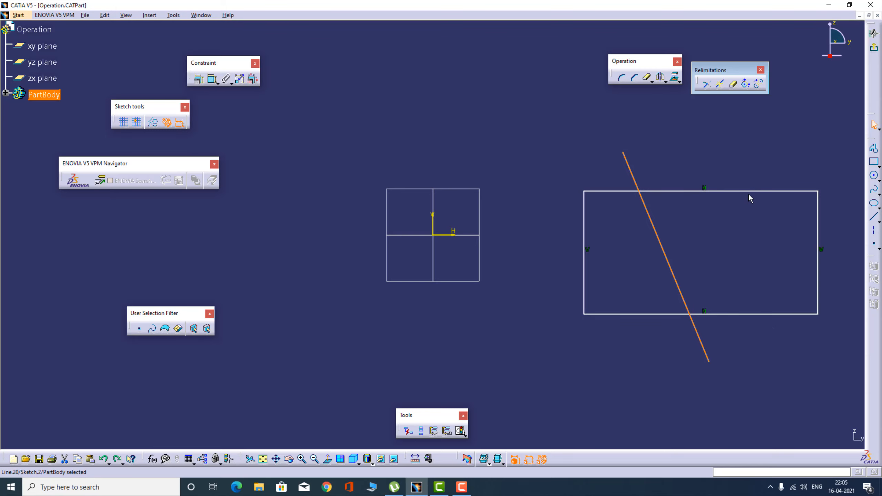
Step: Quick Trim both diagonal lines with the option that keeps the selected part, retaining only their segments inside the rectangle
left_click(734, 84)
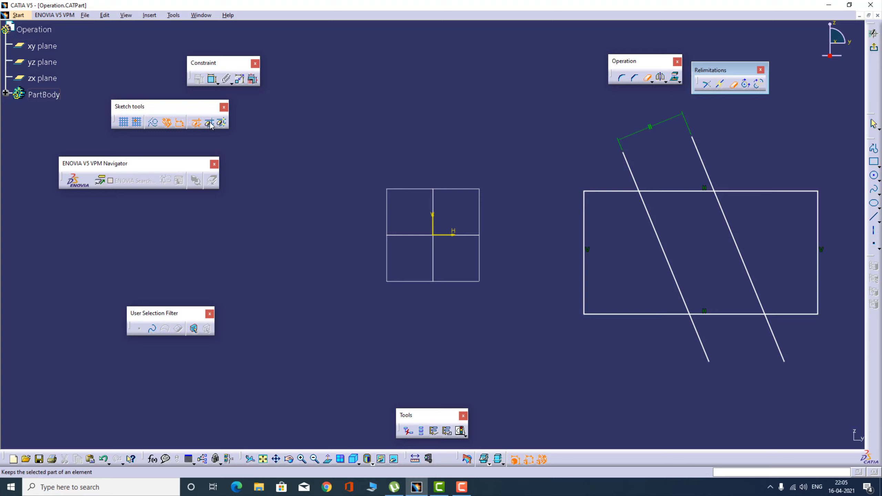
left_click(210, 123)
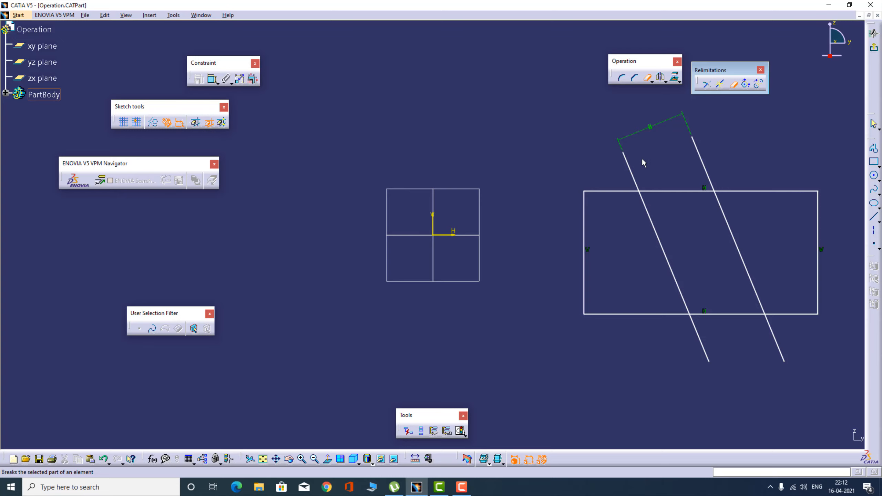
left_click(664, 243)
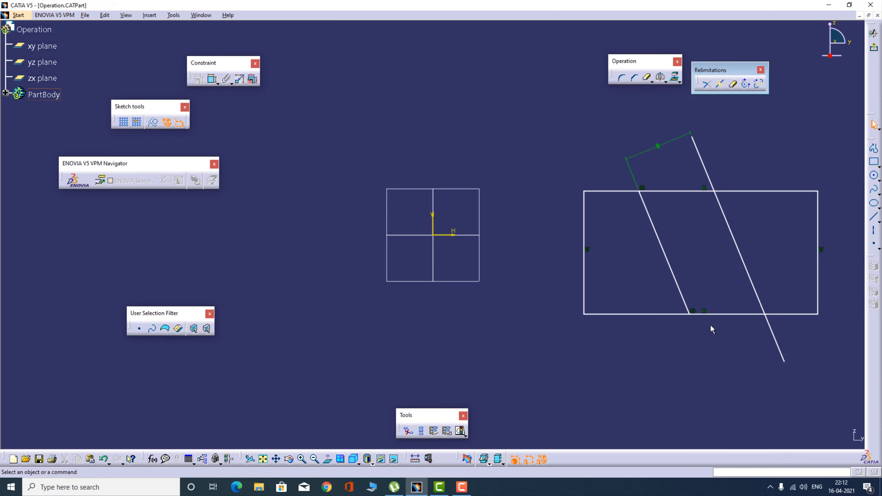
left_click(737, 238)
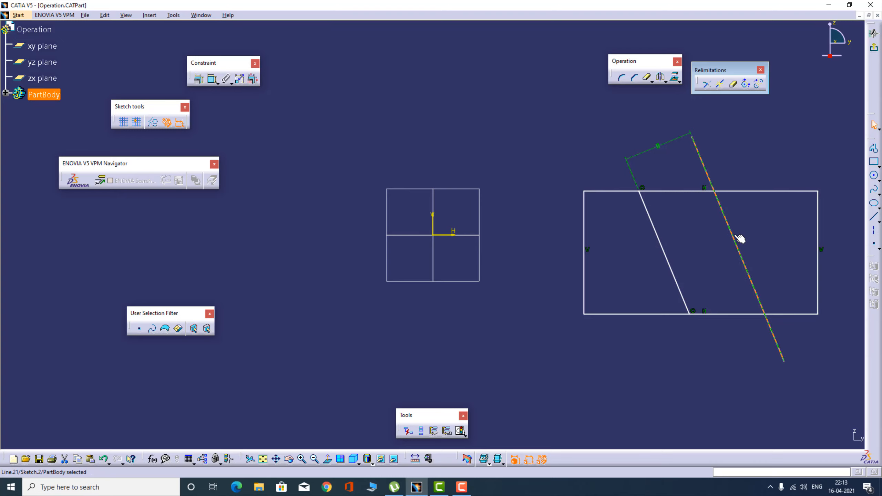
left_click(732, 86)
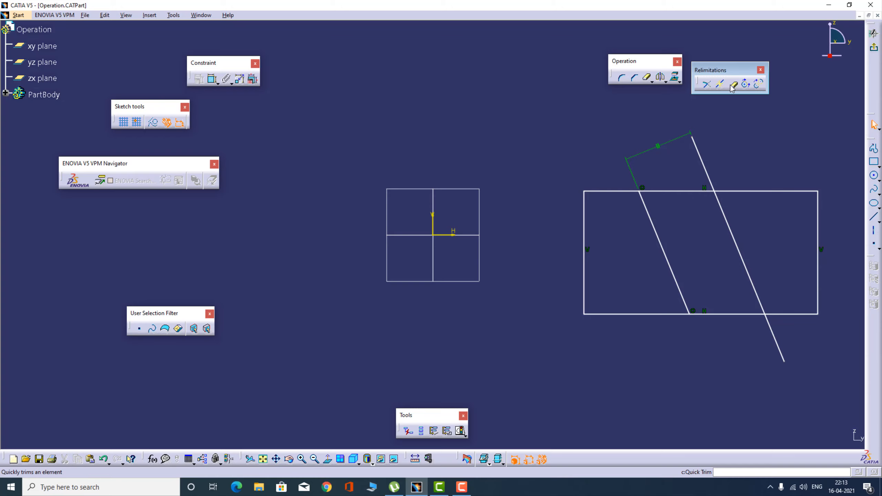
left_click(732, 86)
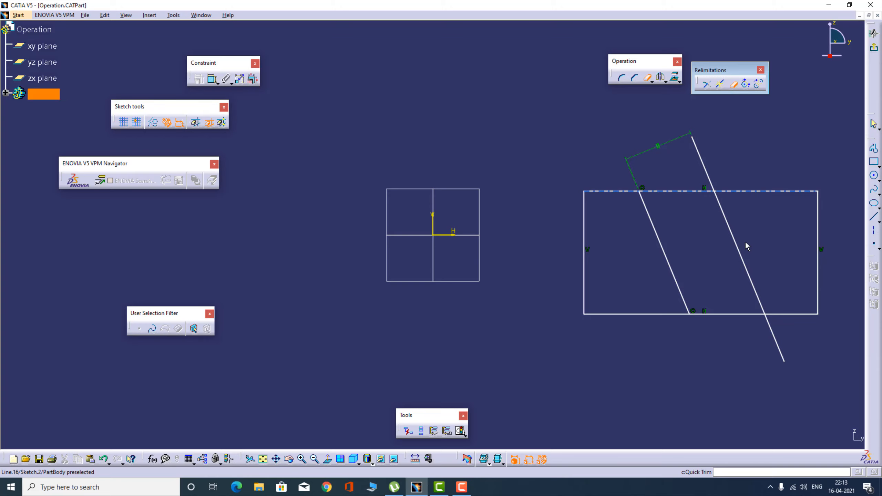
left_click(742, 250)
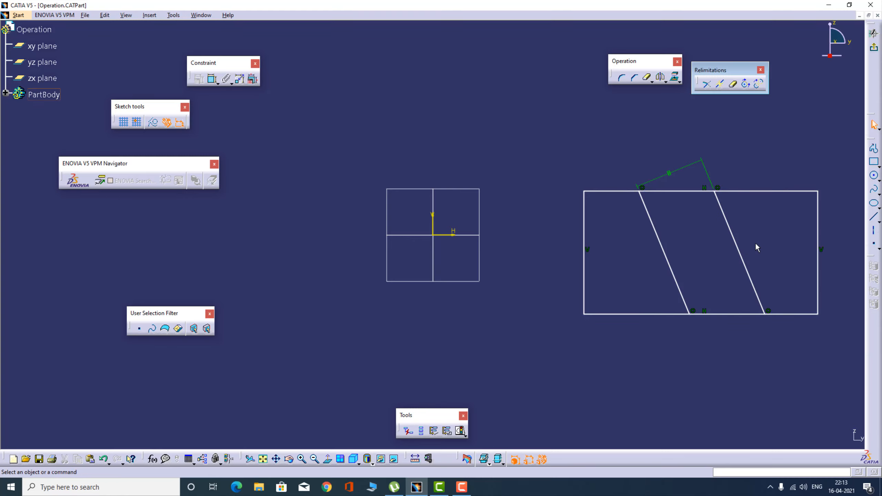
Step: Use Quick Trim's break-and-keep option to split the rectangle's upper and lower edges where the diagonal lines meet them
left_click(733, 84)
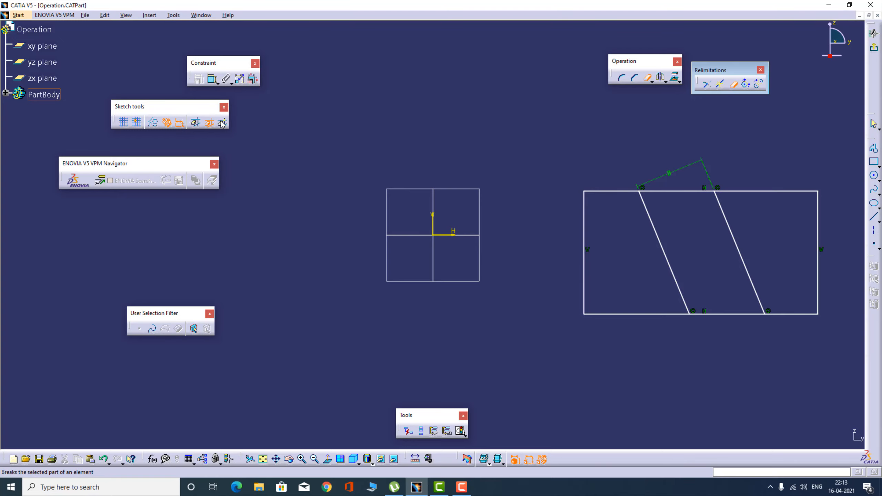
left_click(222, 124)
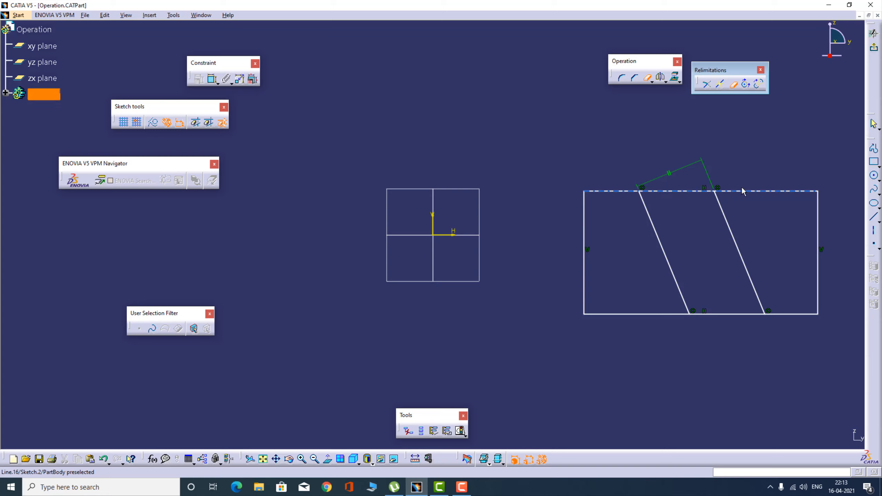
left_click(624, 192)
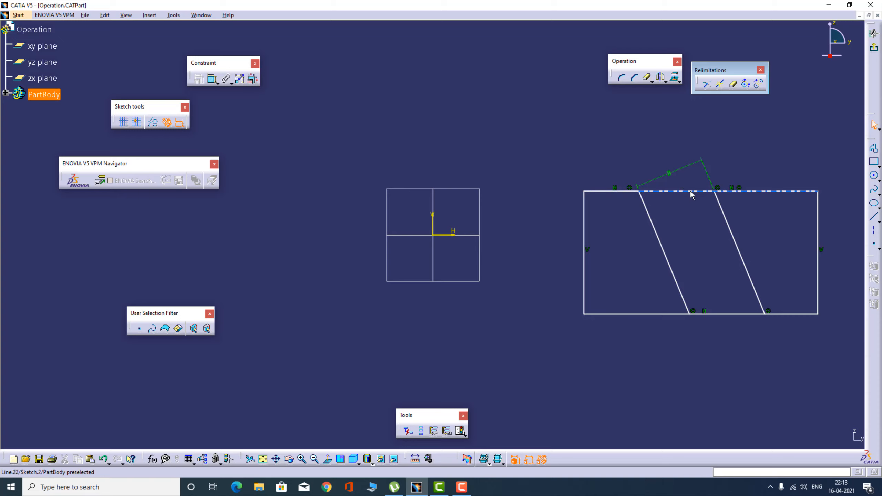
left_click(733, 84)
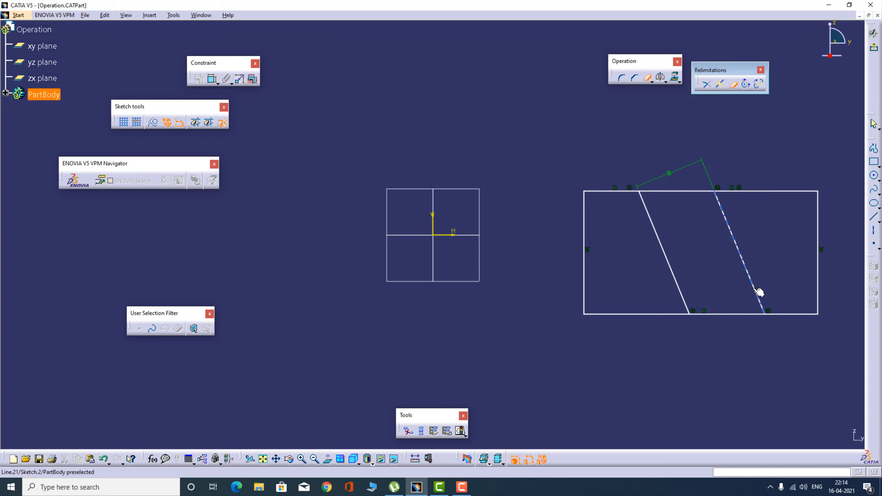
left_click(735, 315)
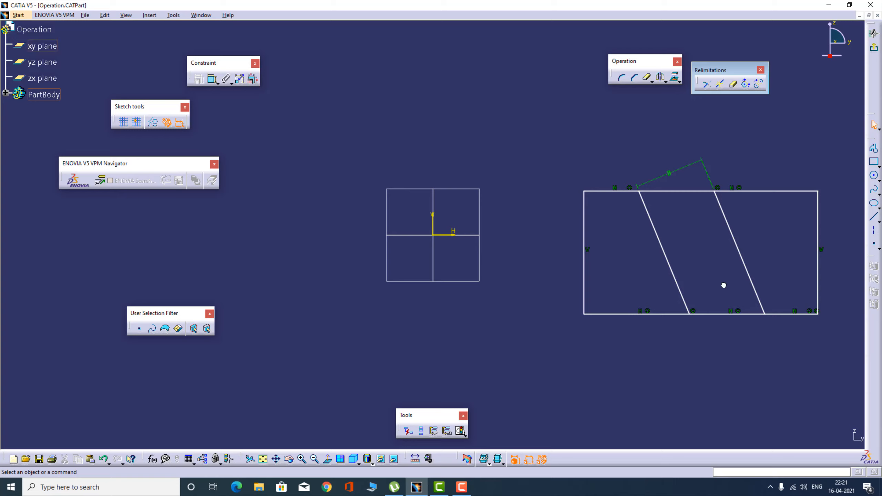
Step: Delete the rectangle with its diagonals and draw a three-point arc starting with limits, from about (94, 18) to about (124, -30) mm
left_click_drag(546, 134, 865, 371)
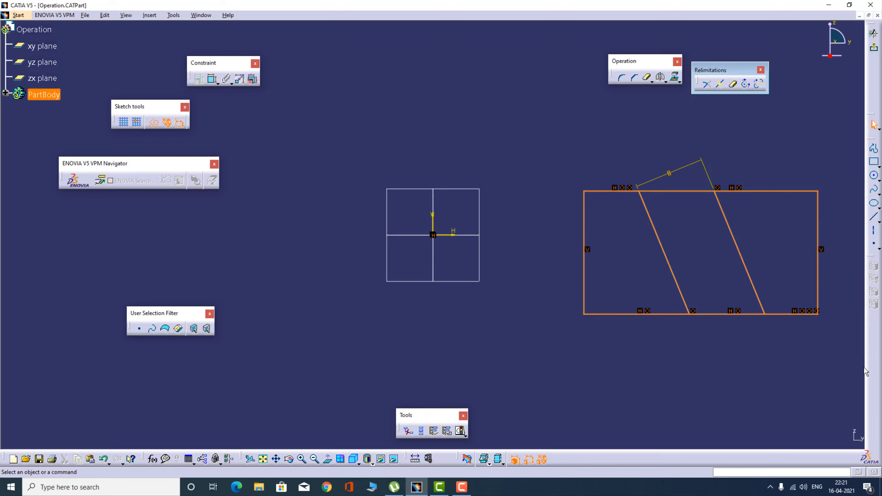
key("Delete")
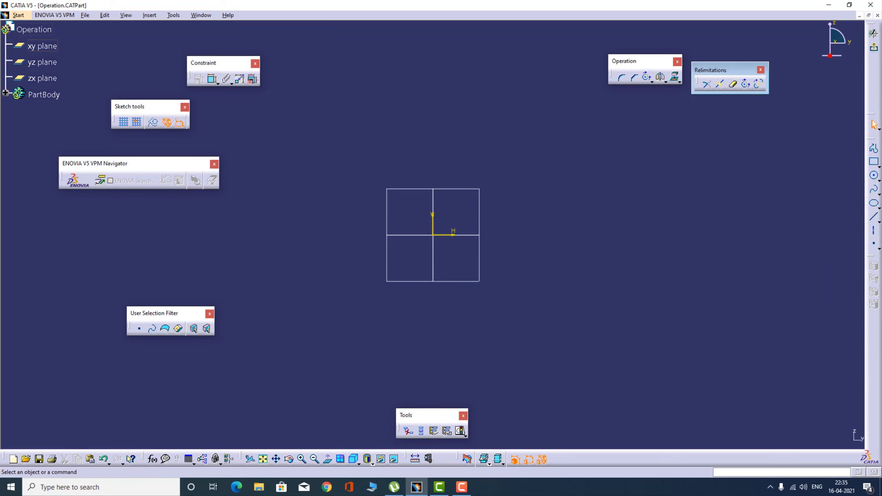
left_click(879, 180)
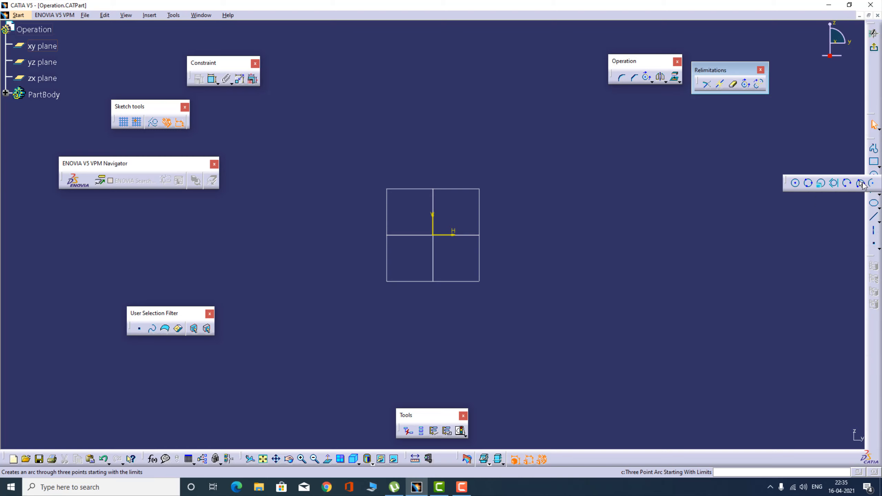
left_click(861, 183)
left_click(601, 202)
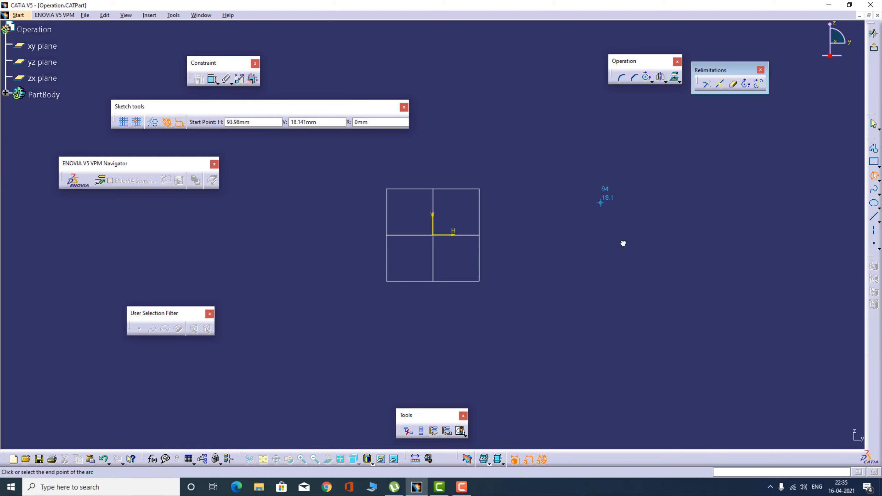
left_click(653, 287)
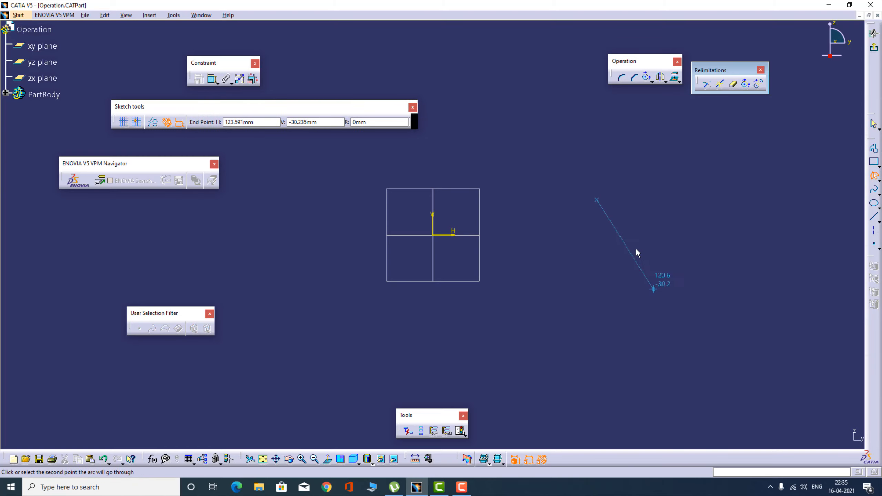
left_click(609, 239)
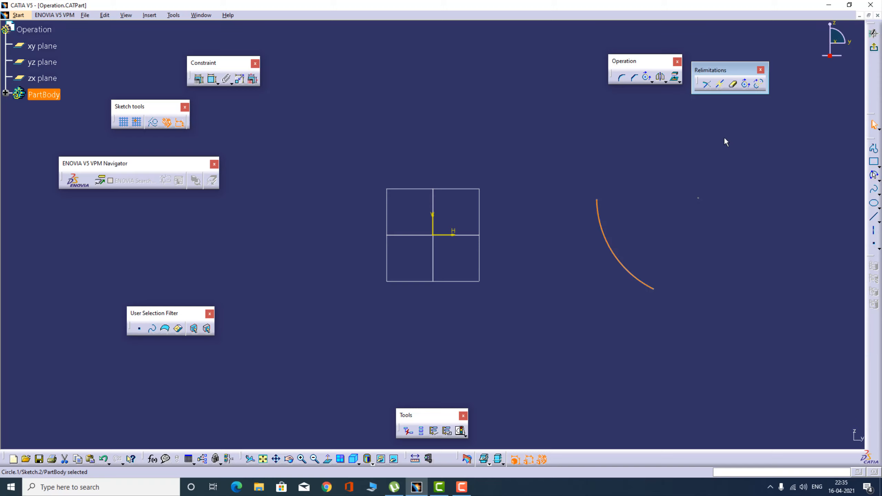
Step: Use Close Arc to turn the three-point arc into a full circle
left_click(746, 85)
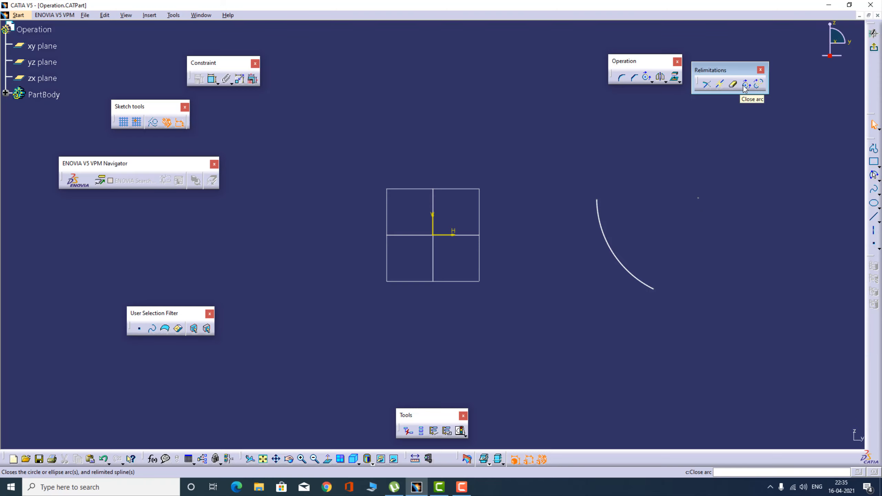
left_click(745, 85)
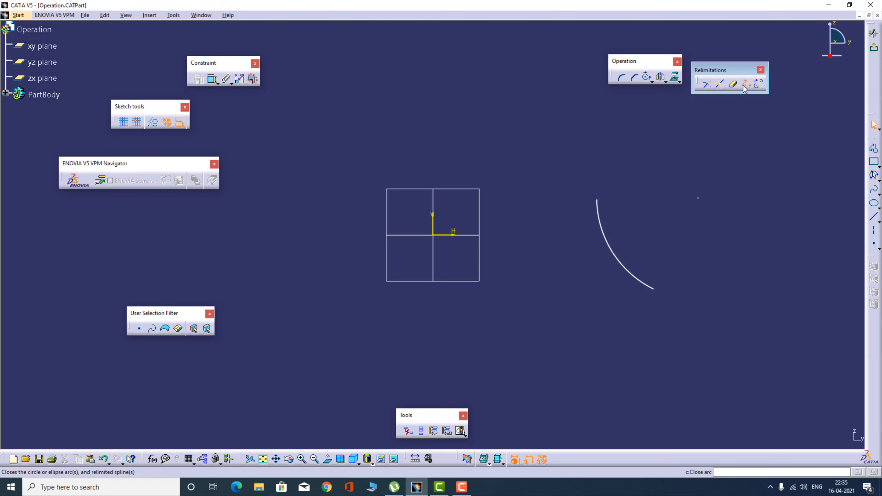
left_click(621, 264)
left_click(622, 264)
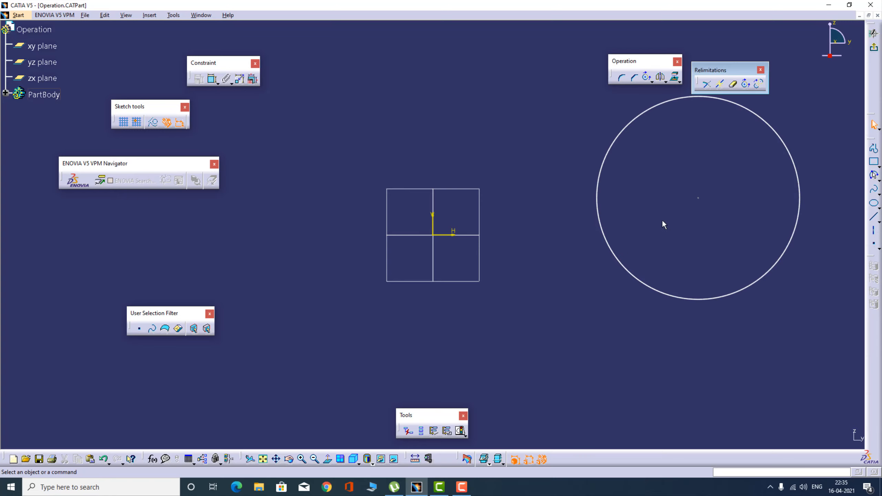
Step: Remove the full circle from the sketch with Quick Trim
left_click(758, 84)
left_click(737, 98)
left_click(733, 84)
left_click(622, 264)
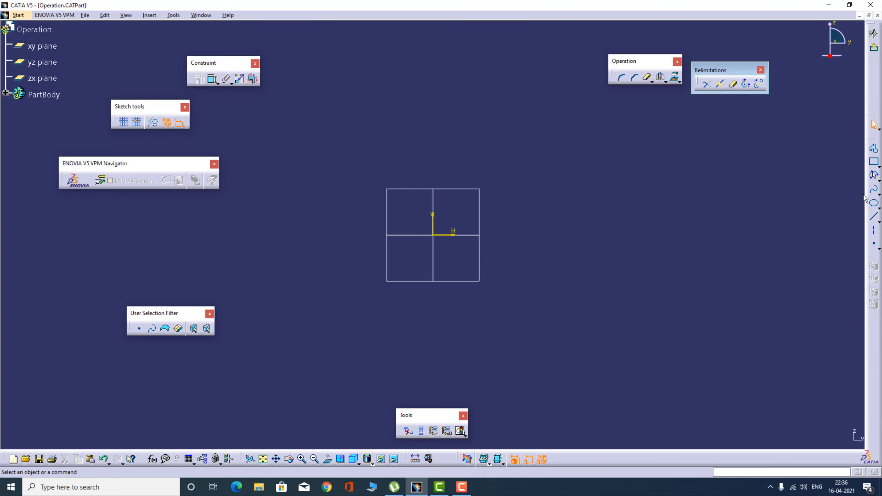
Step: Draw a wide ellipse with a major radius of about 67 mm and a single diagonal line crossing it
left_click(874, 204)
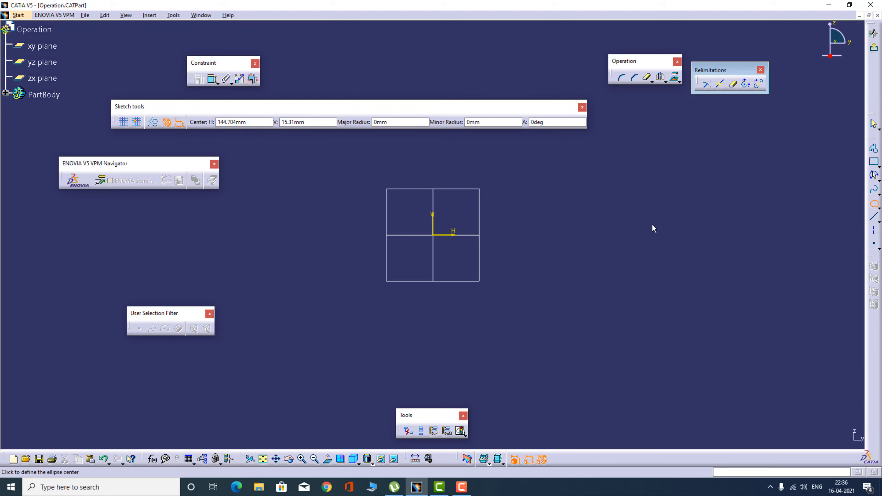
left_click(636, 230)
left_click(756, 228)
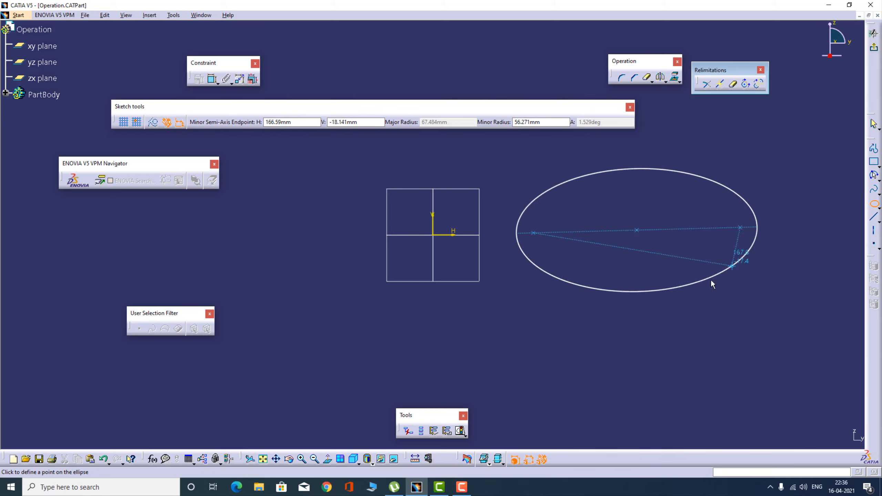
left_click(572, 263)
left_click(874, 148)
left_click(585, 168)
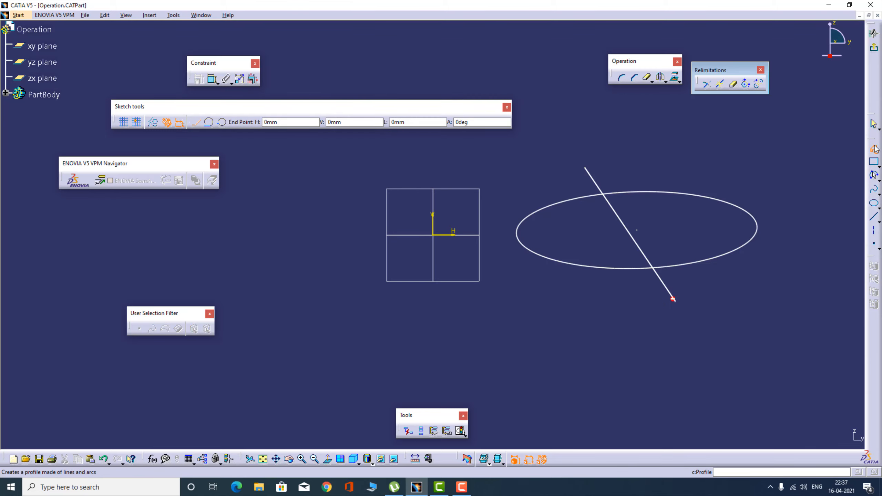
double_click(672, 299)
Step: Quick Trim away the whole diagonal line and most of the ellipse, retaining only the ellipse's lower-right arc
left_click(733, 84)
left_click(597, 185)
left_click(613, 209)
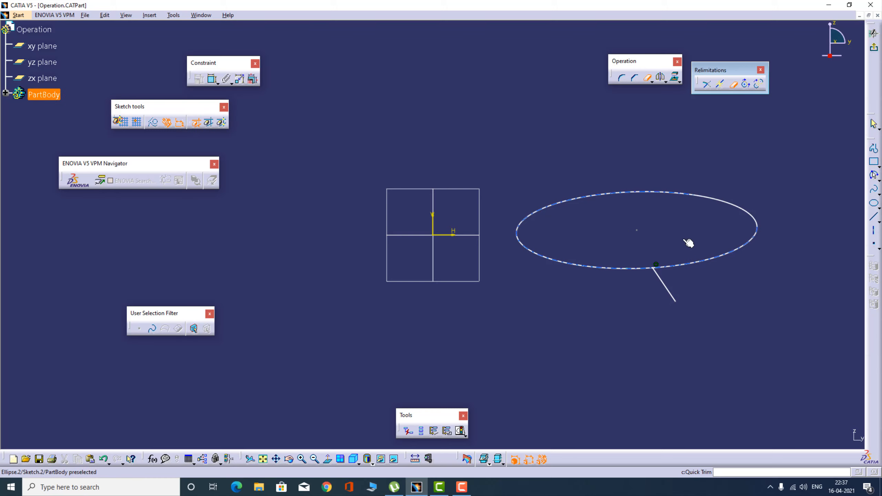
left_click(689, 243)
left_click(670, 292)
key("Delete")
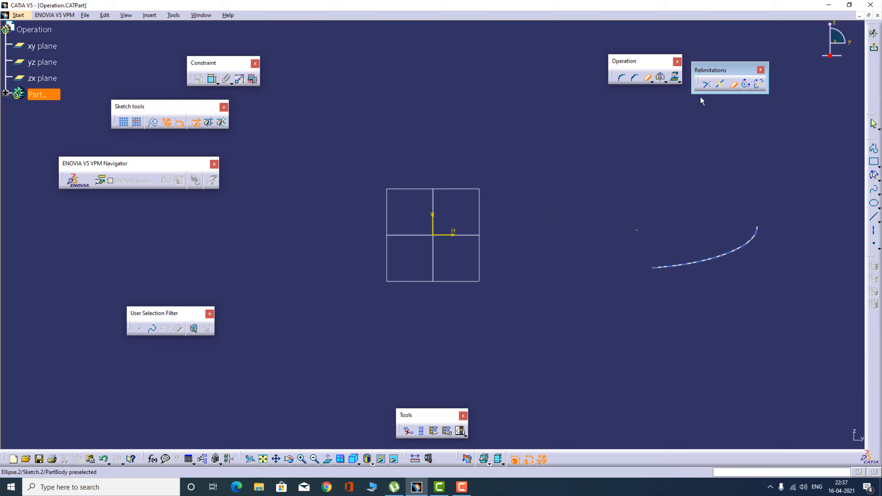
left_click(734, 85)
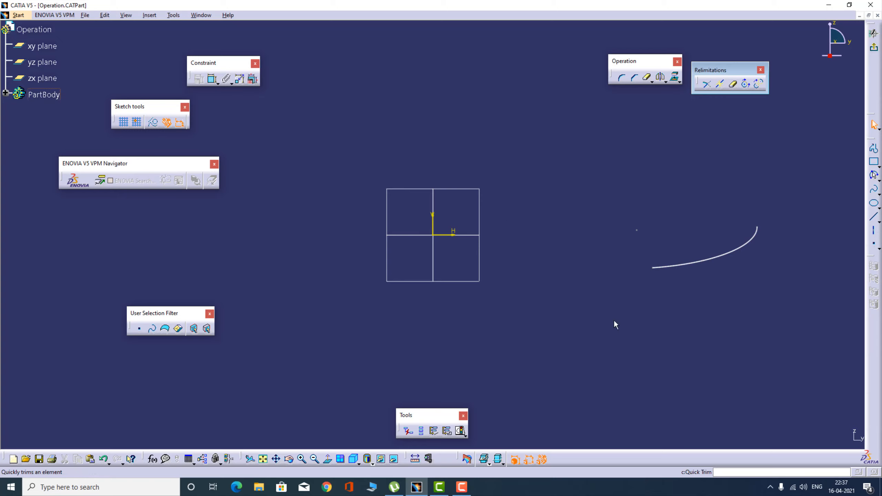
Step: Apply Close Arc to the remaining elliptical arc
left_click(746, 85)
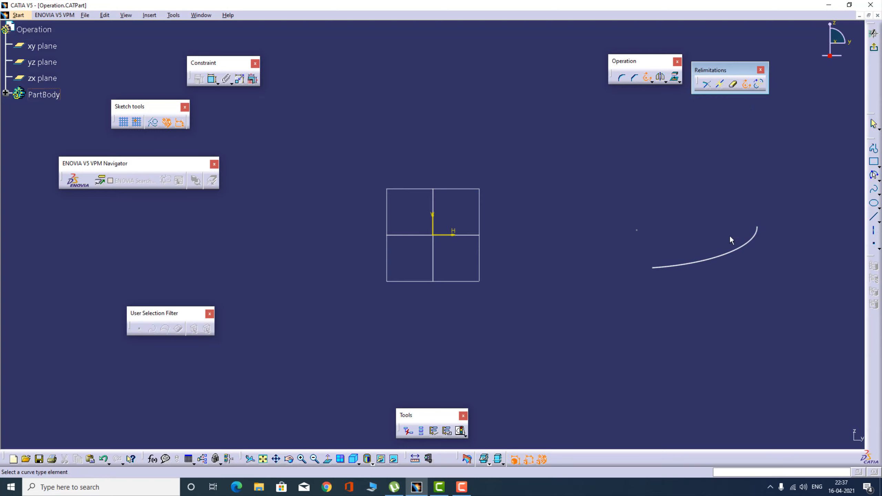
left_click(743, 247)
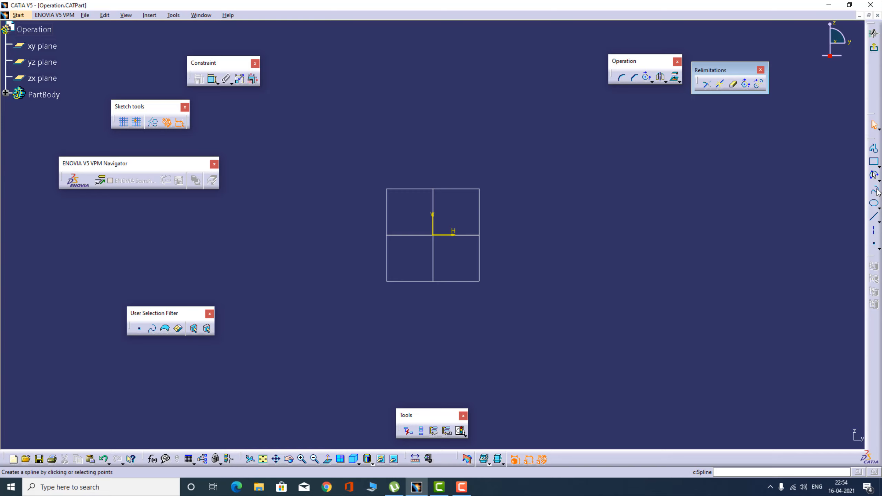
Step: Draw another three-point arc starting with limits in the empty area beside the sketch origin, bulging away from its centre toward the origin
left_click(876, 178)
left_click(643, 216)
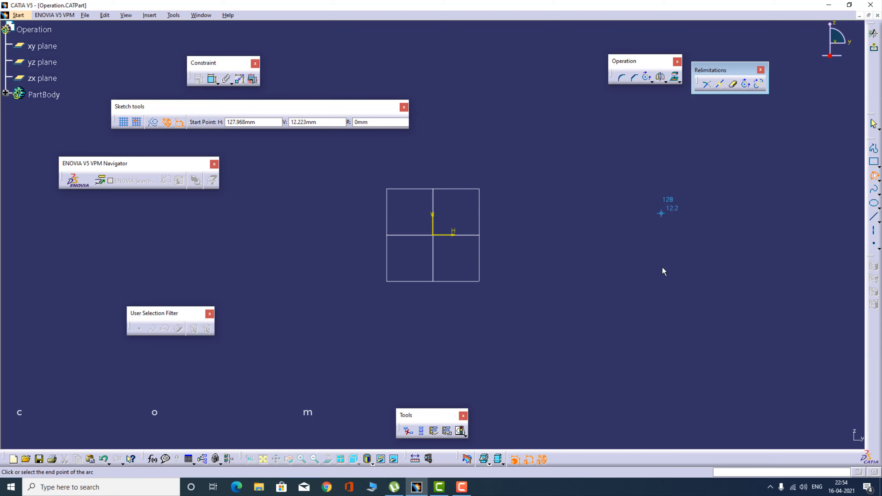
left_click(678, 296)
left_click(646, 250)
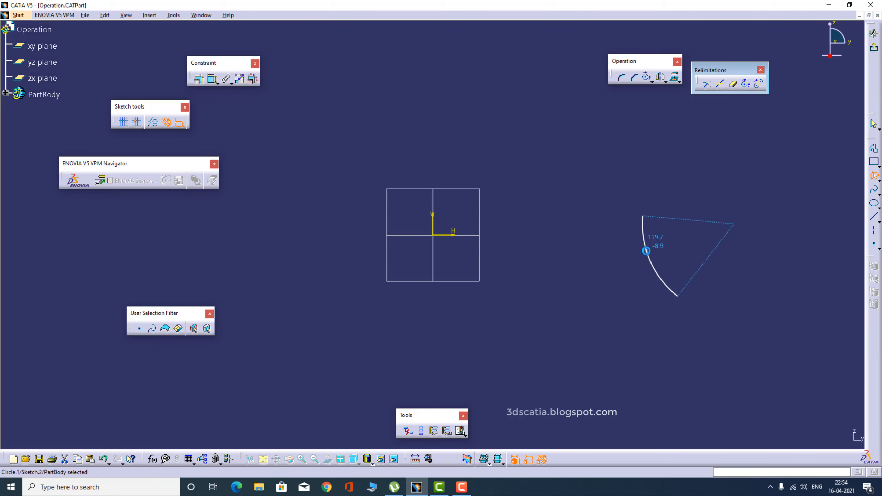
Step: Replace the new arc with its complementary arc using Complement
left_click(698, 232)
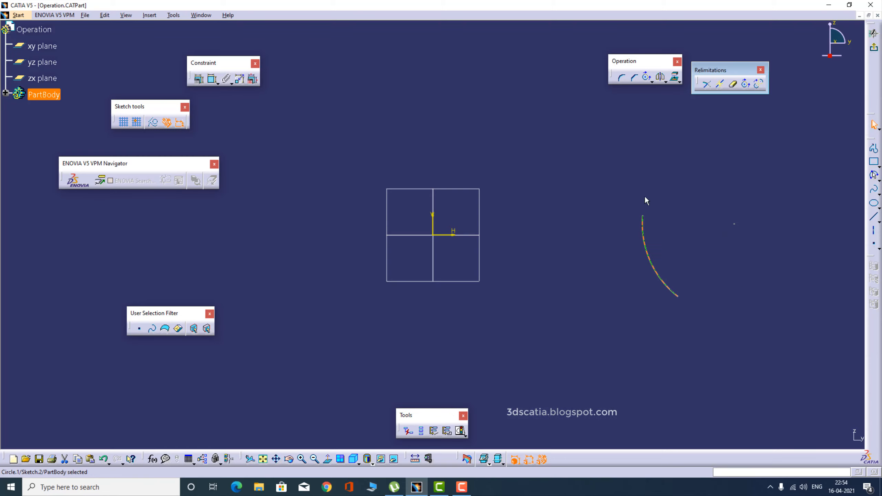
left_click(642, 263)
left_click(759, 85)
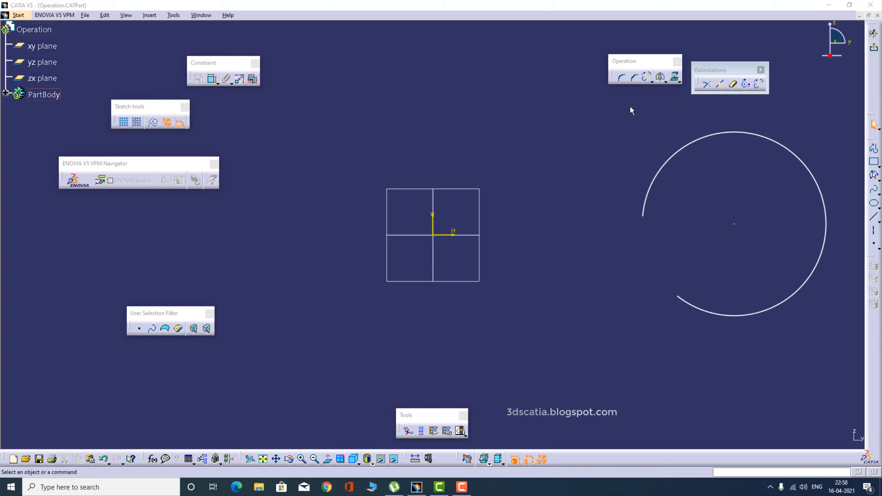
Step: Delete the complementary arc and detach the Transformation tools as a separate floating toolbar
left_click_drag(630, 111, 837, 349)
key("Delete")
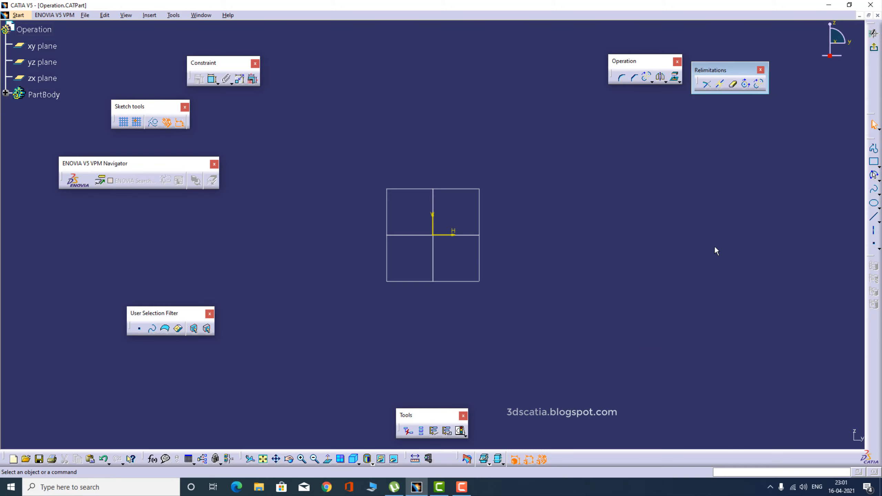
left_click(666, 82)
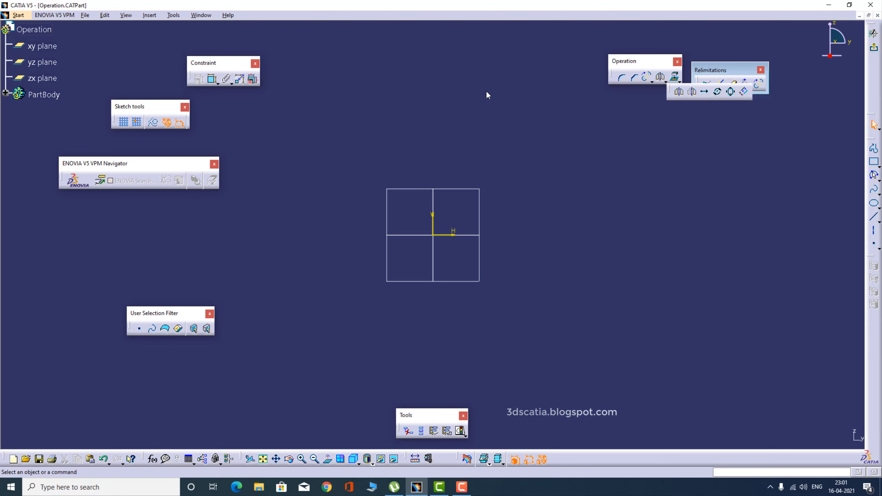
left_click_drag(487, 91, 486, 88)
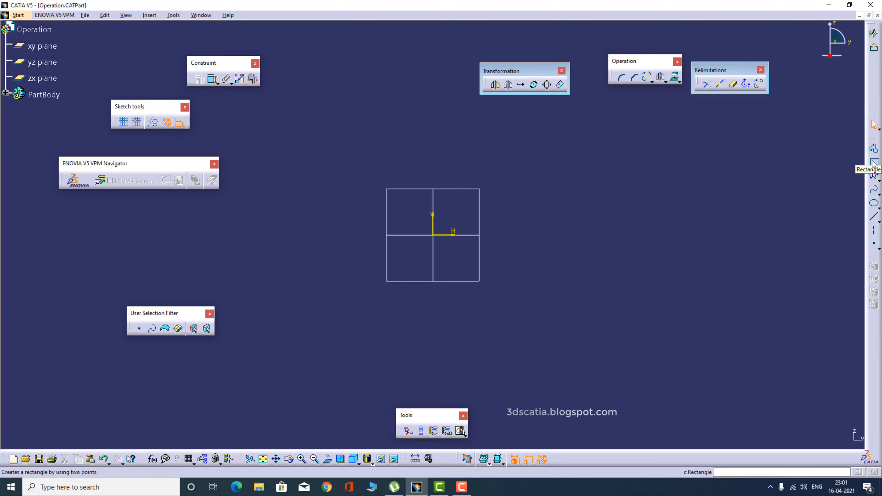
Step: Draw a small rectangle with its first corner at about (92, 52) mm, on the positive horizontal side of the origin
left_click(875, 161)
left_click(596, 141)
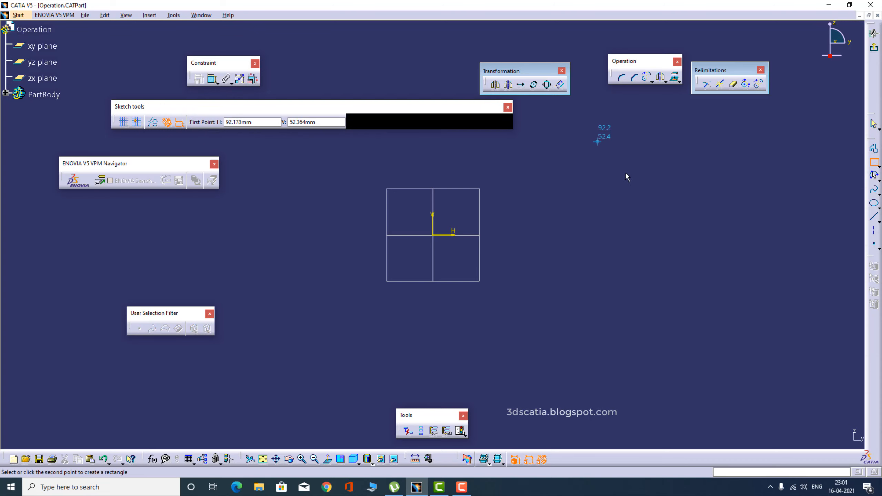
left_click(642, 182)
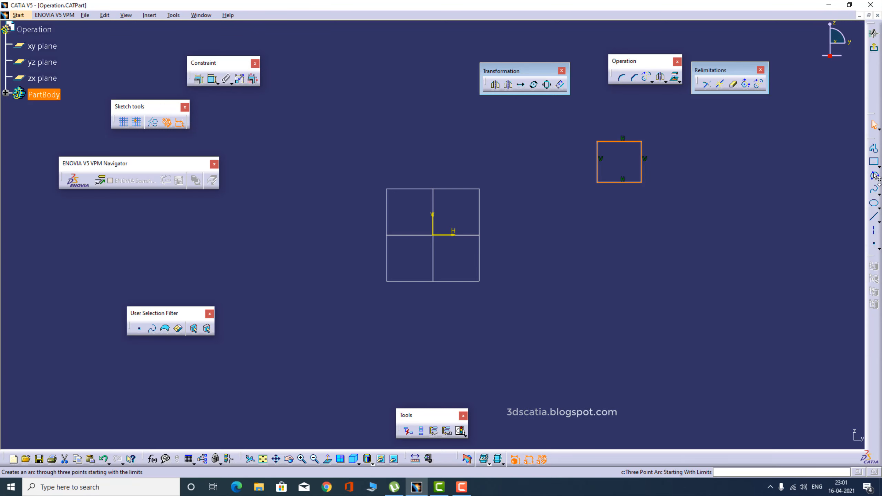
Step: Draw a circle with a radius of about 18 mm below the small rectangle
left_click(874, 175)
left_click(796, 189)
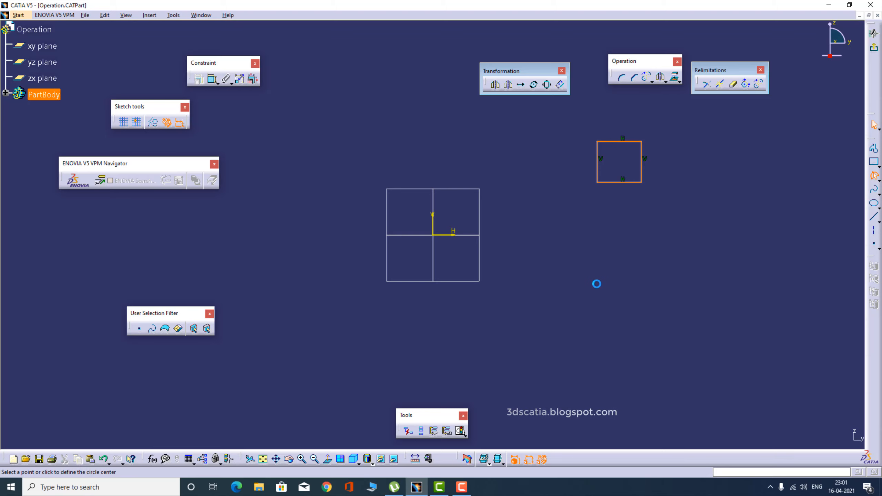
left_click(627, 288)
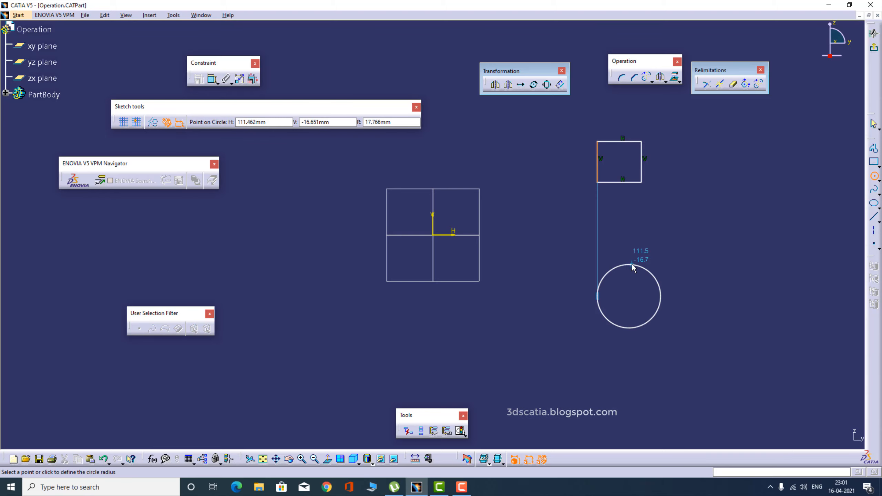
left_click(632, 264)
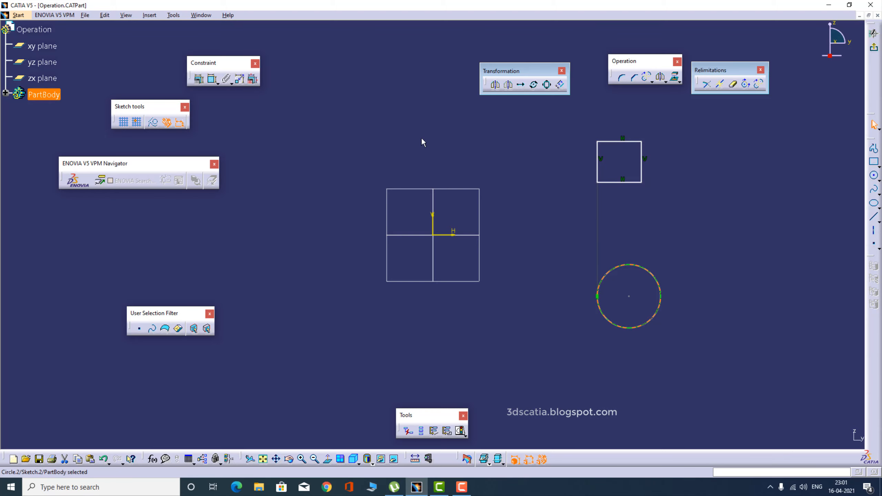
Step: Mirror the rectangle and the circle together about the sketch's vertical axis
left_click_drag(571, 121, 711, 358)
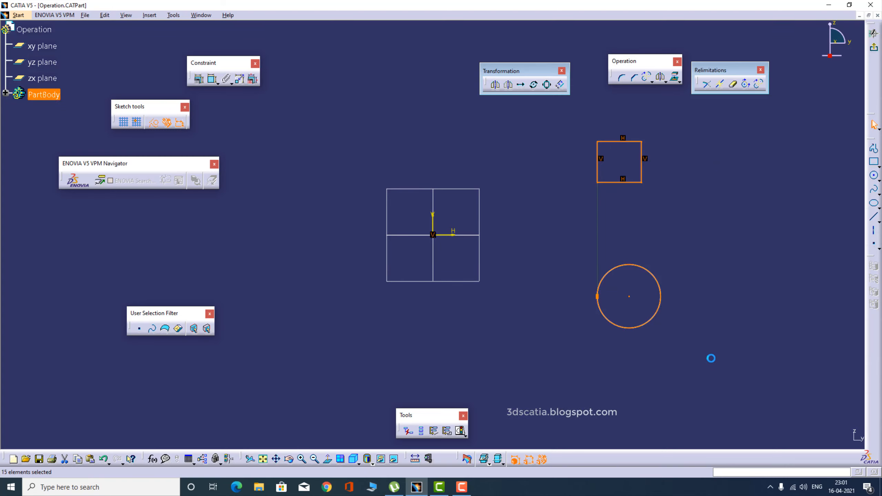
left_click(496, 87)
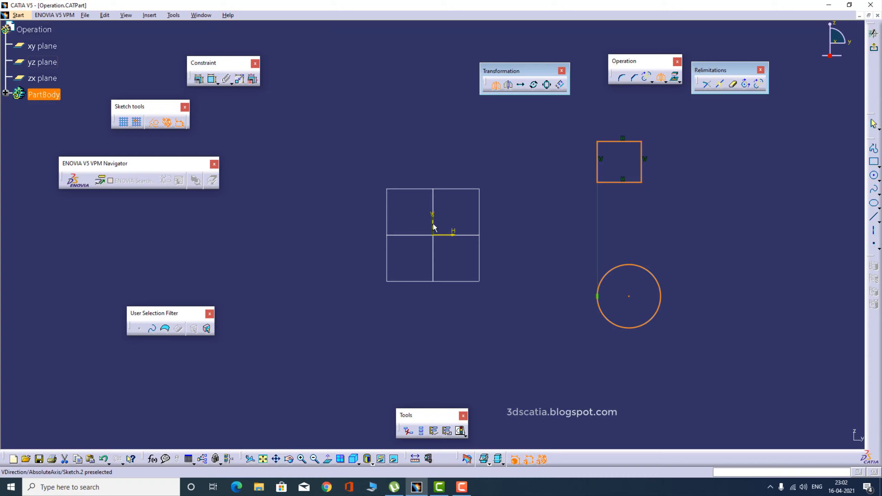
left_click(434, 225)
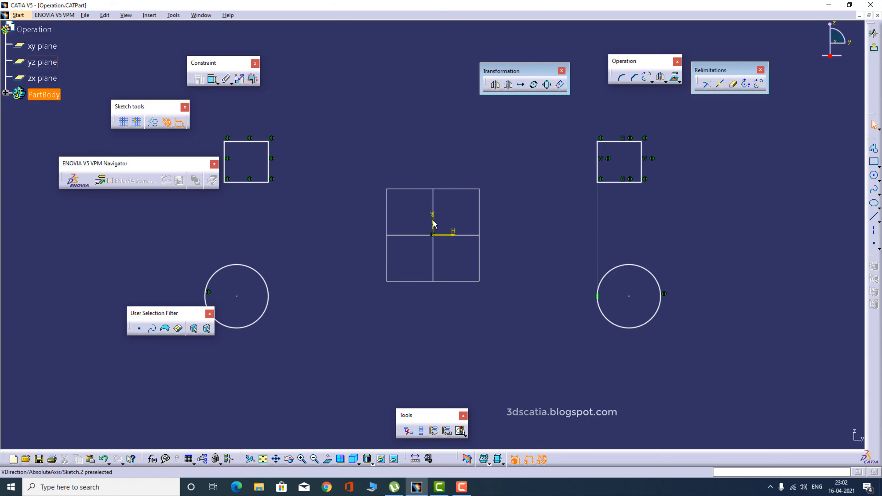
Step: Delete the original and mirrored rectangles and circles from the sketch
mouse_move(703, 119)
left_mouse_down()
mouse_move(616, 270)
mouse_move(178, 367)
mouse_move(128, 369)
mouse_move(288, 388)
mouse_move(453, 387)
left_mouse_up()
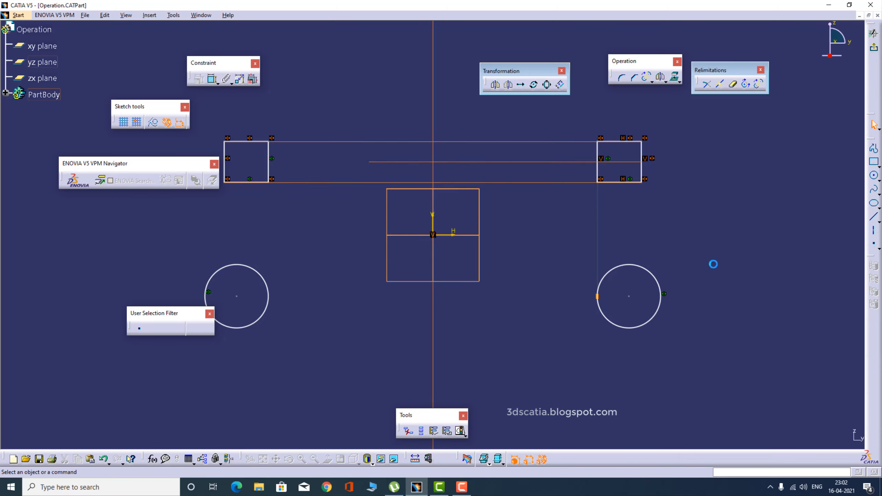
key("Delete")
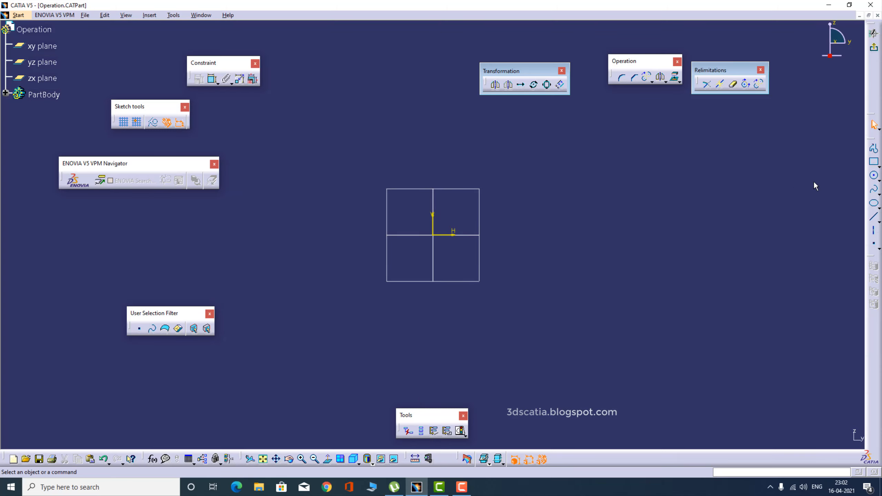
Step: Draw a circle with a radius of about 25 mm on the positive horizontal side of the origin
left_click(874, 176)
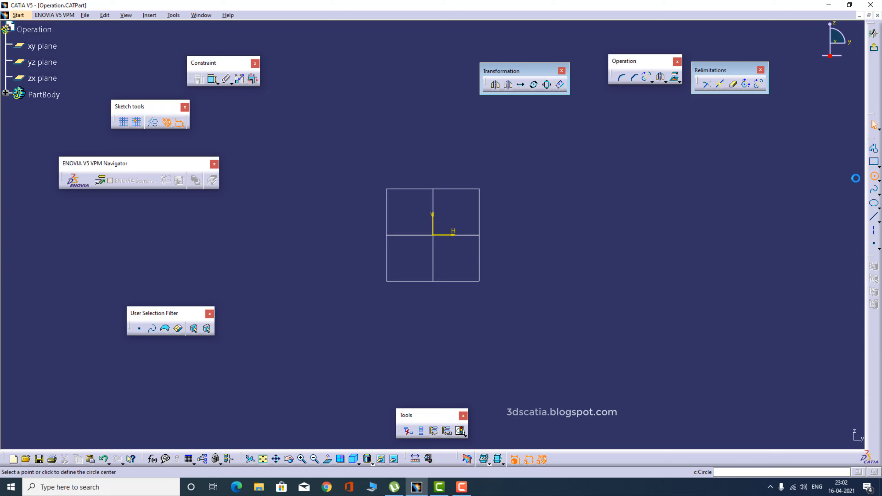
left_click(589, 211)
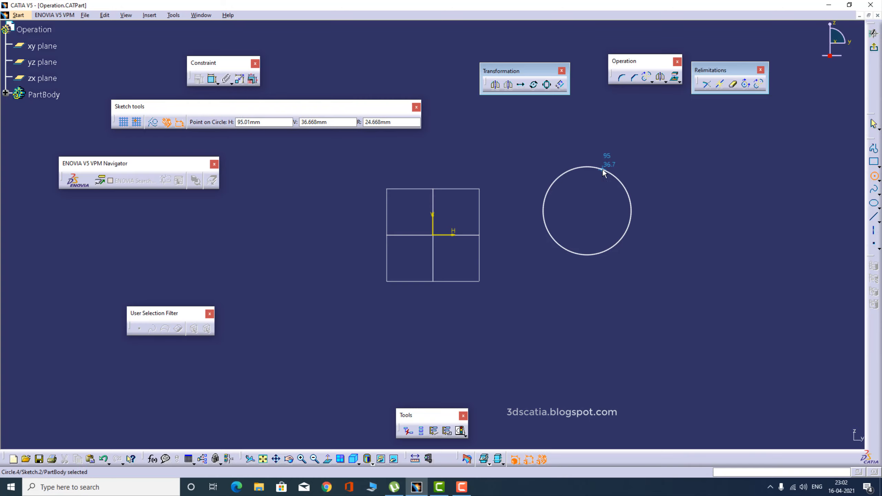
left_click(602, 170)
Step: Draw a single inclined profile line beside the circle, starting at about (68, -82) mm and rising away from the origin
left_click(875, 151)
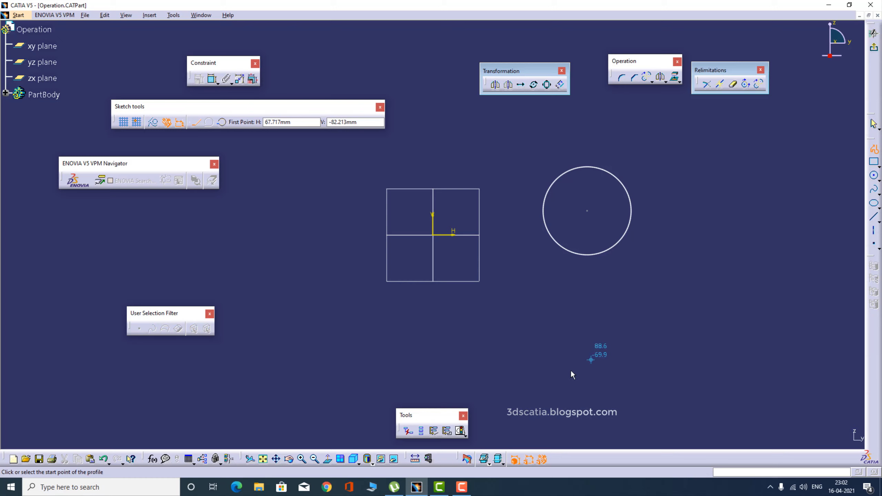
left_click(554, 381)
left_click(751, 181)
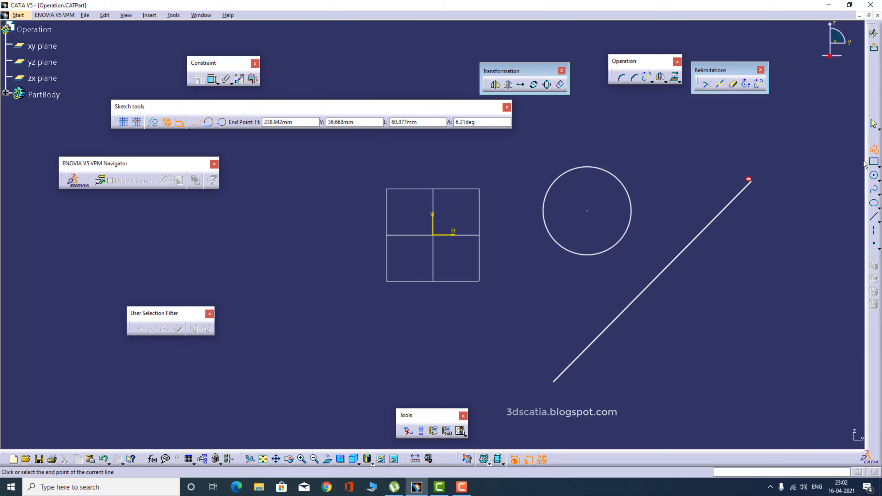
double_click(860, 169)
key("Delete")
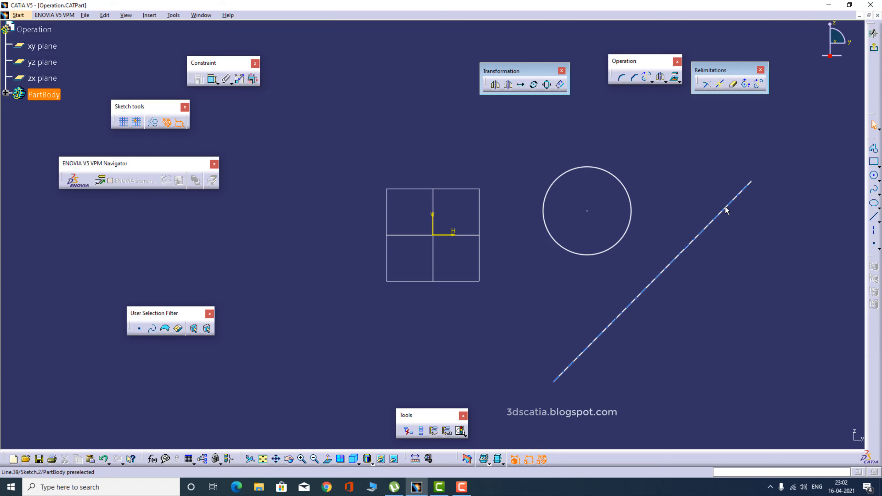
Step: Mirror the circle about the inclined line
left_click(495, 86)
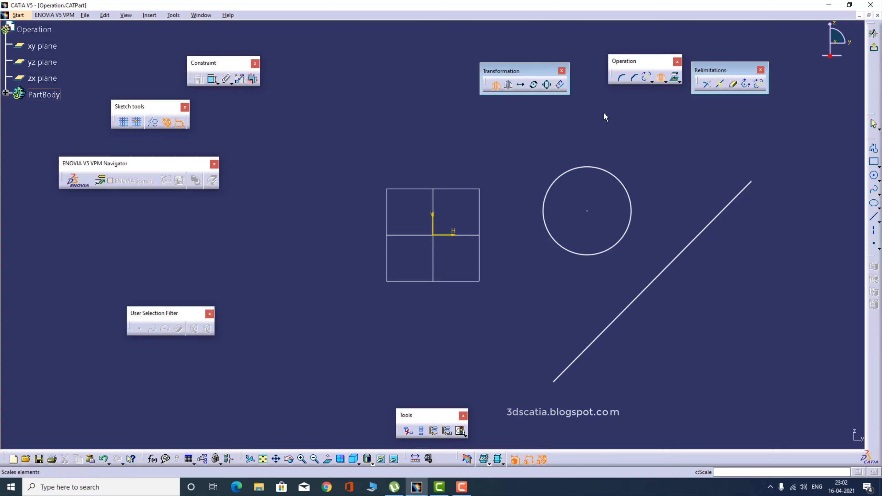
left_click(627, 188)
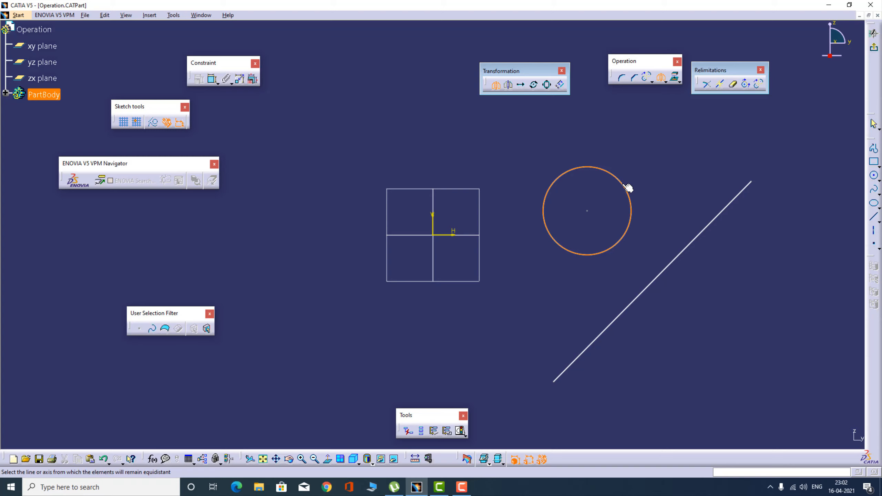
left_click(742, 190)
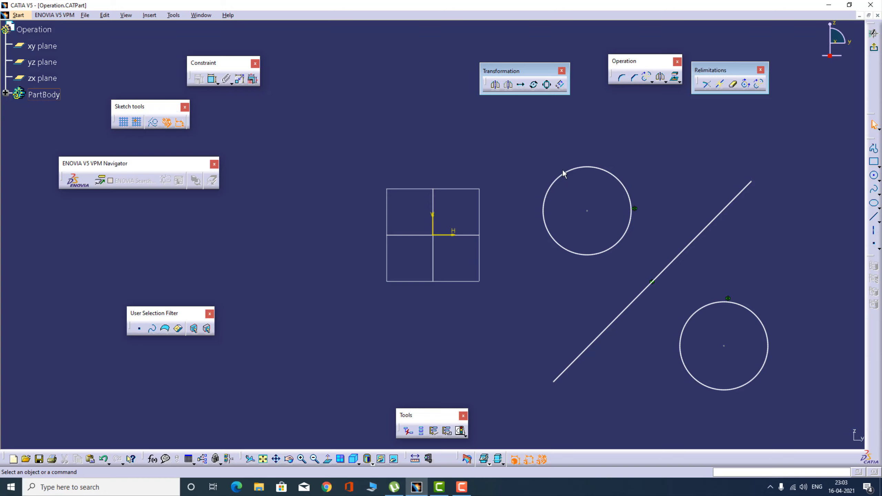
Step: Delete the mirrored copy of the circle, keeping the original circle and the inclined line
left_click(726, 304)
key("Delete")
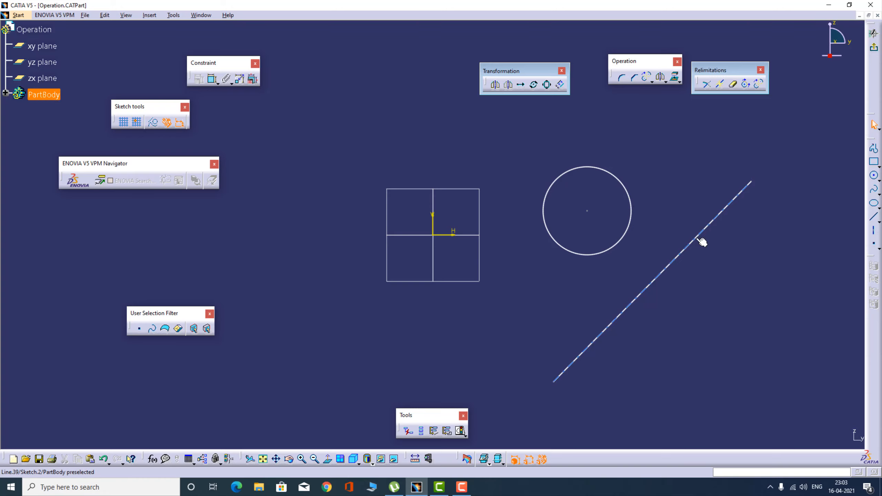
left_click(698, 240)
left_click(630, 155)
Step: Move the circle to the opposite side of the inclined line with the Symmetry tool
left_click(509, 86)
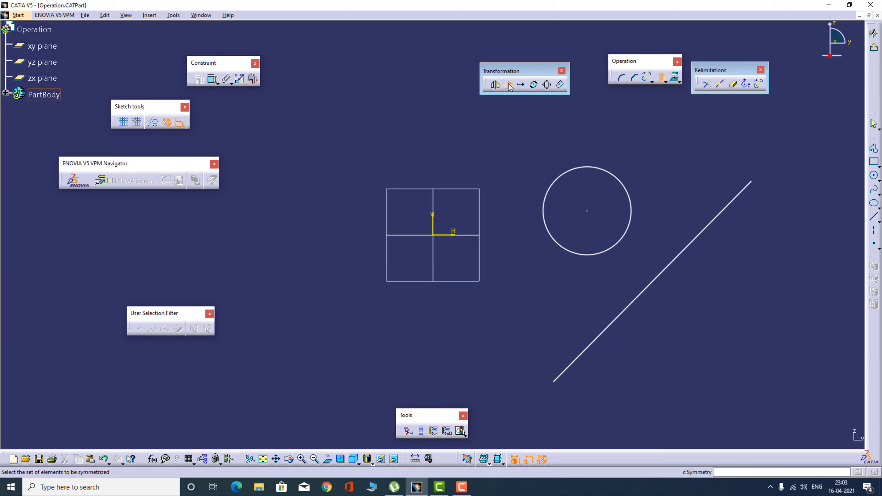
left_click(597, 167)
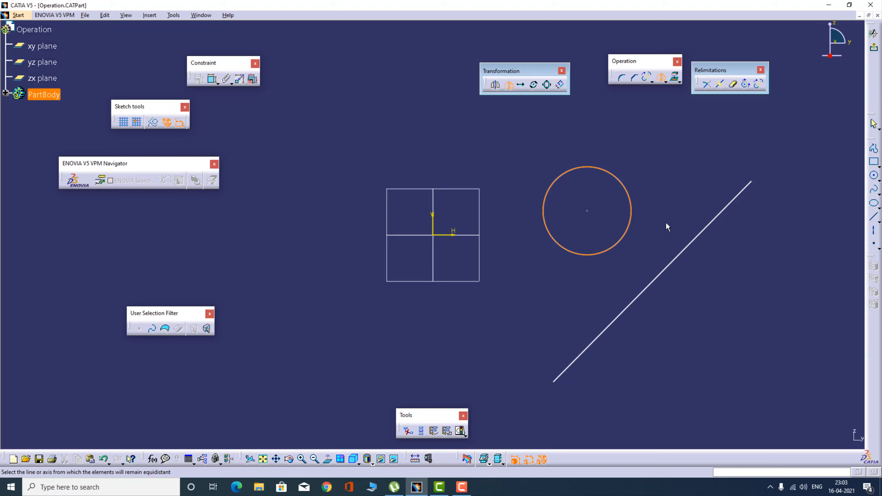
left_click(716, 226)
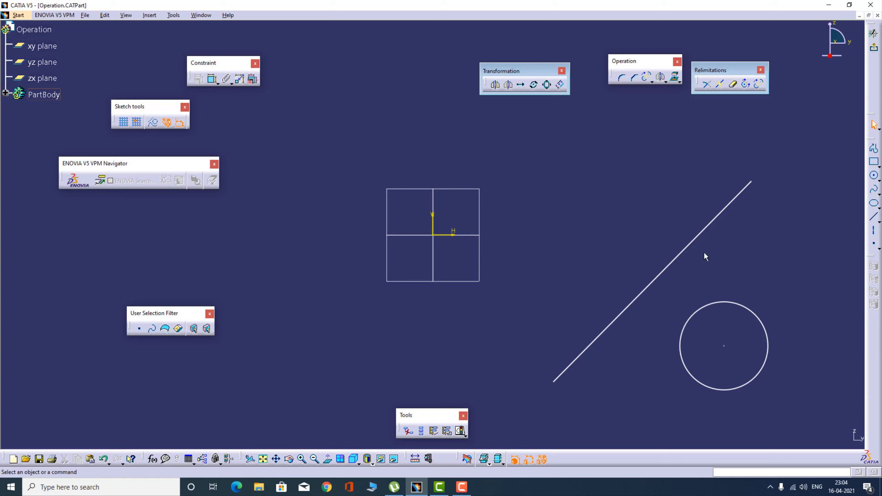
Step: Delete the existing line and circle, and draw a new circle centred at about H -89 mm, V -91 mm
left_click_drag(505, 123, 814, 418)
key("Delete")
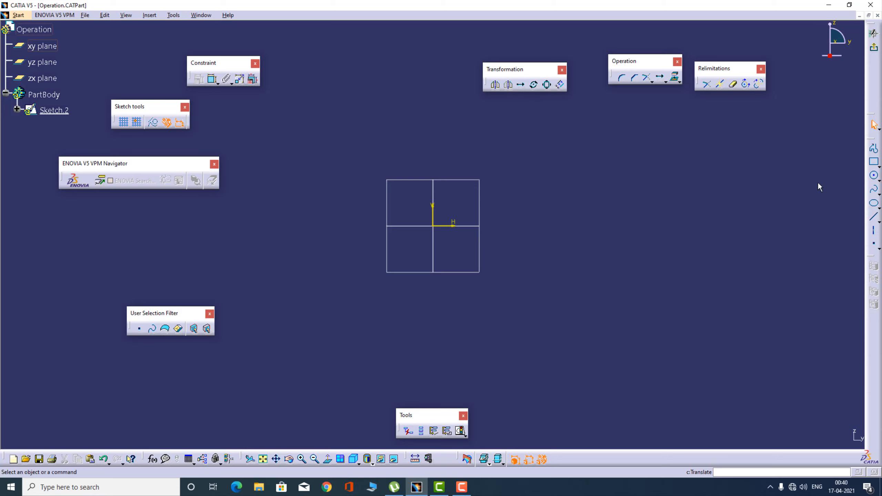
left_click(874, 175)
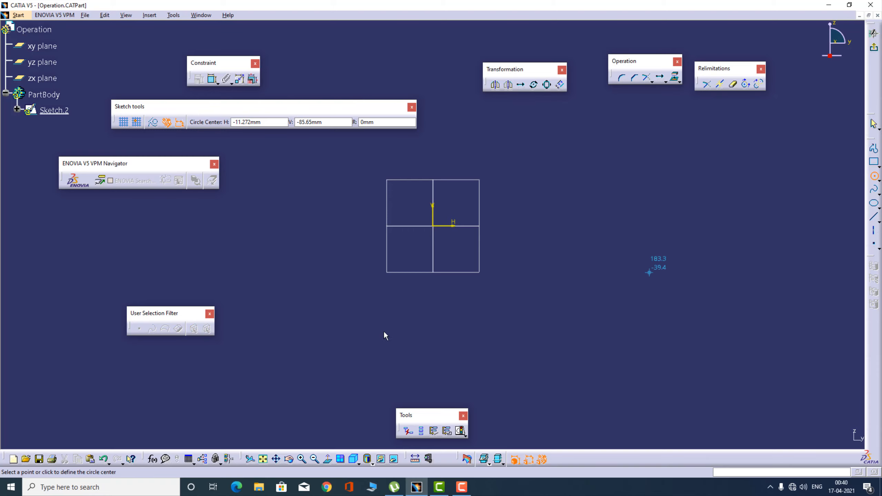
left_click(328, 332)
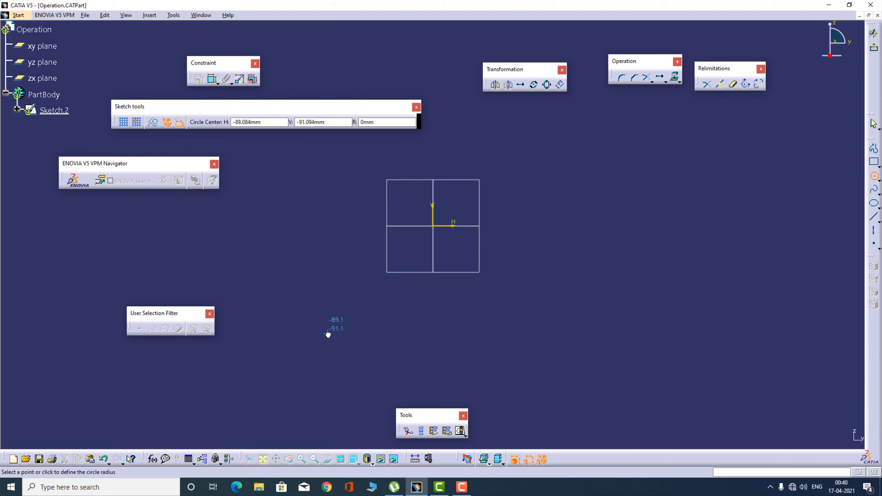
left_click(335, 311)
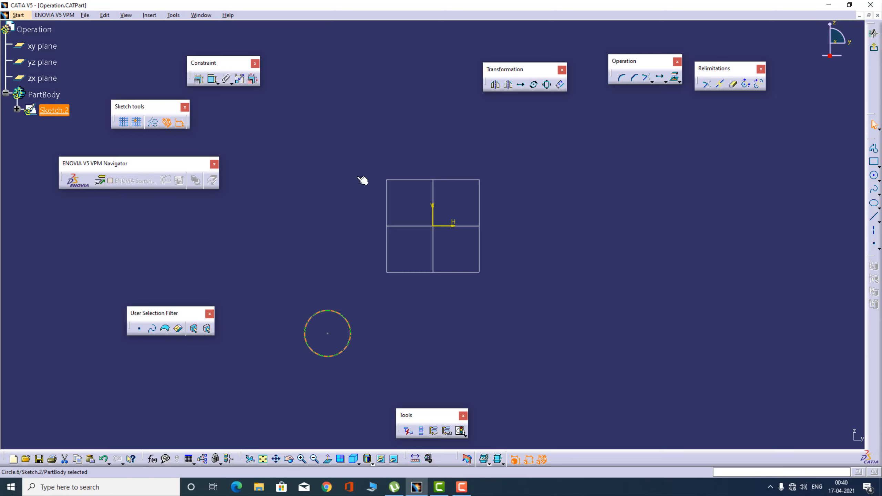
Step: Translate the circle with duplicate mode off, from its centre to the origin at H 0 mm, V 0 mm
left_click(521, 85)
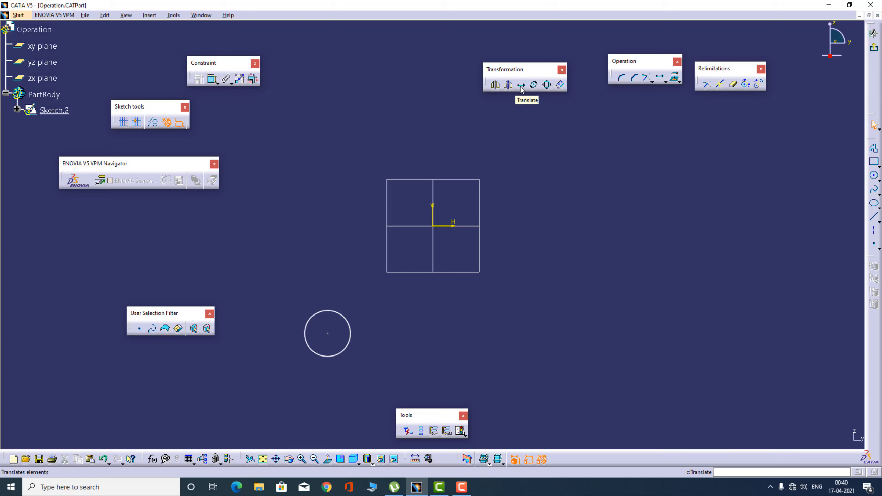
left_click(521, 86)
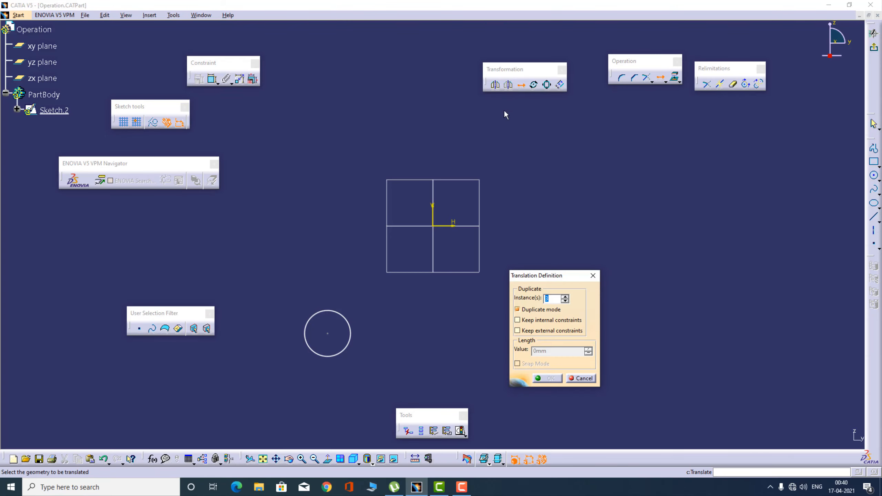
left_click(348, 319)
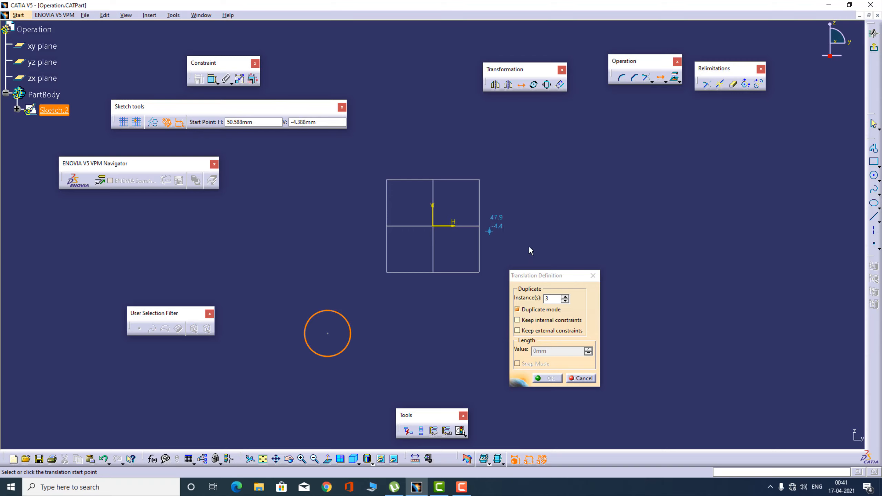
left_click(538, 309)
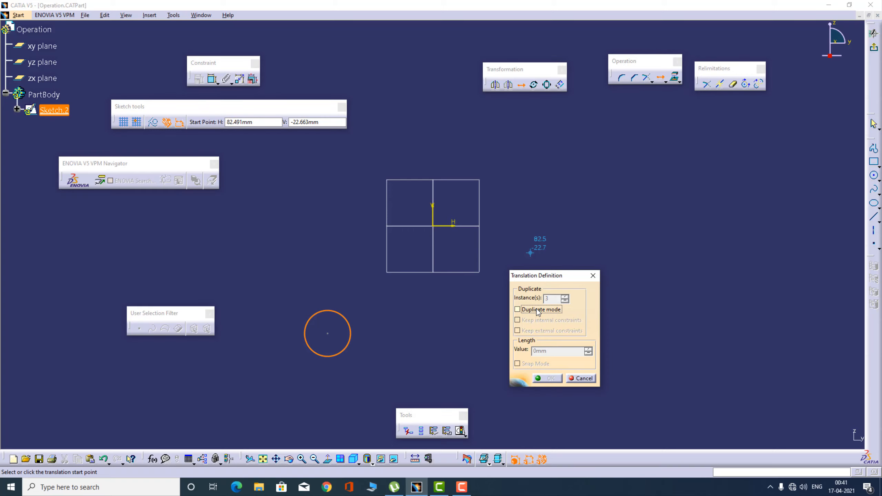
left_click(537, 309)
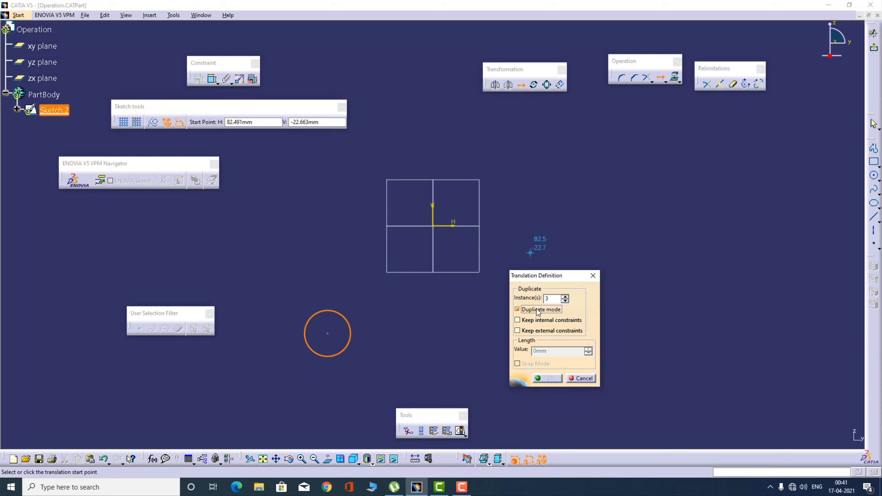
left_click(538, 311)
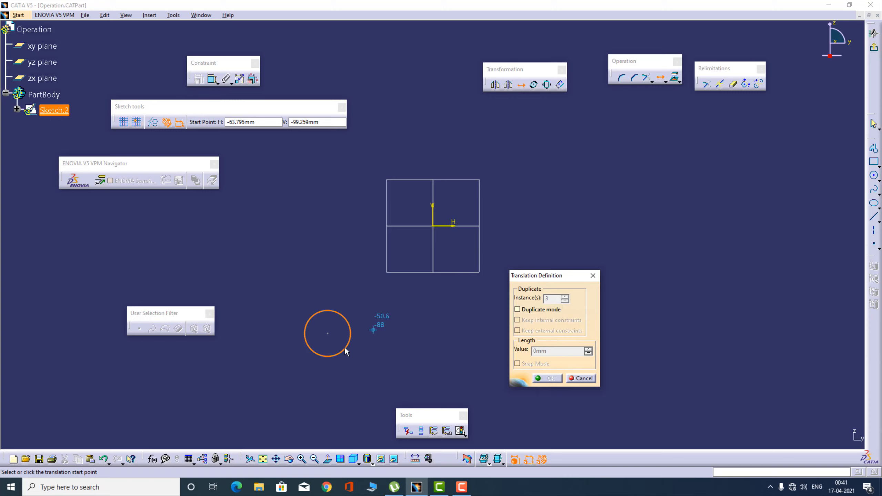
left_click(328, 334)
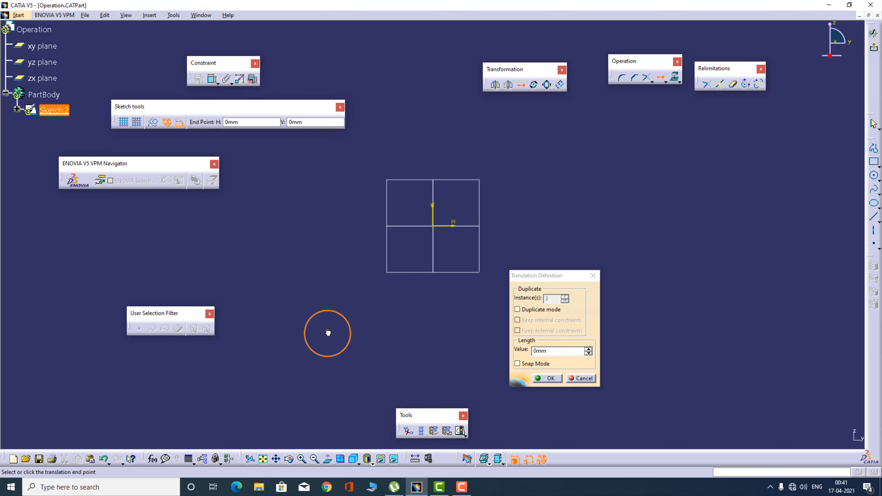
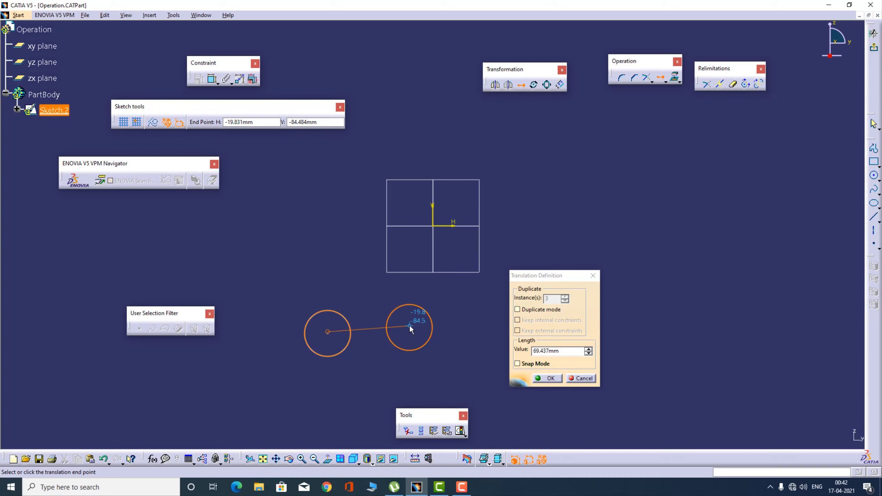
type("0")
key("Tab")
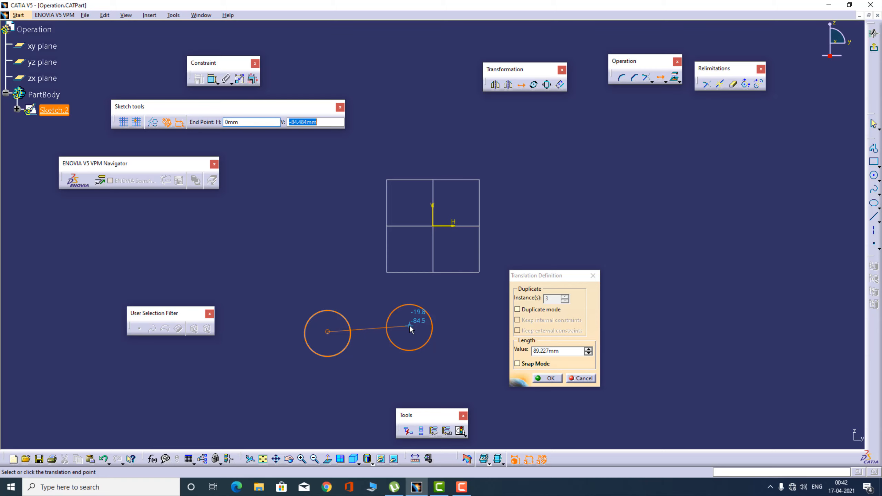
type("0")
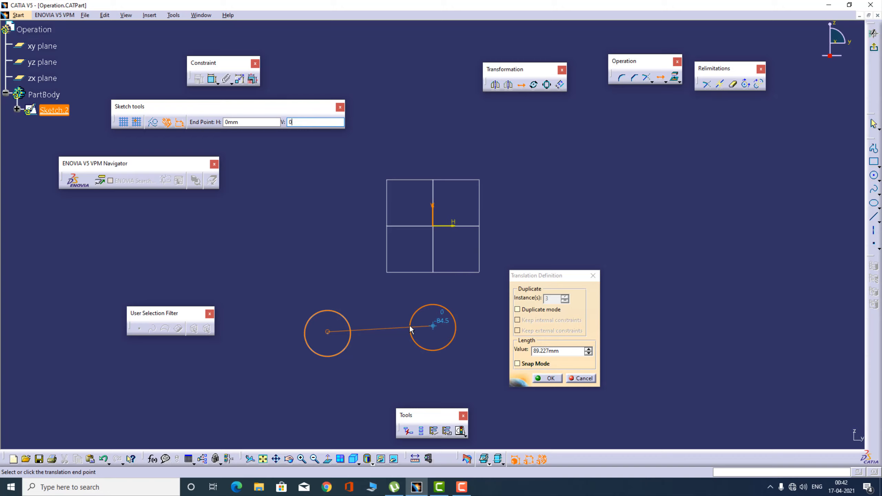
key("Return")
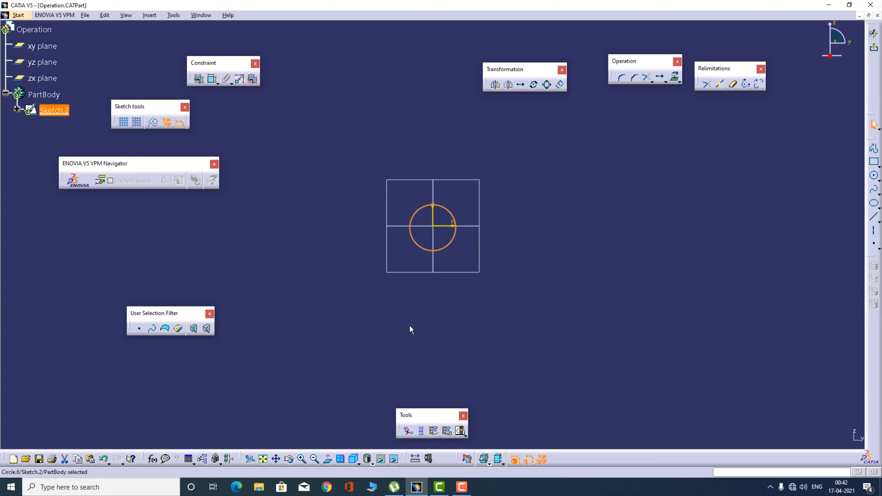
Step: Undo the circle's translation to the origin
left_click(416, 317)
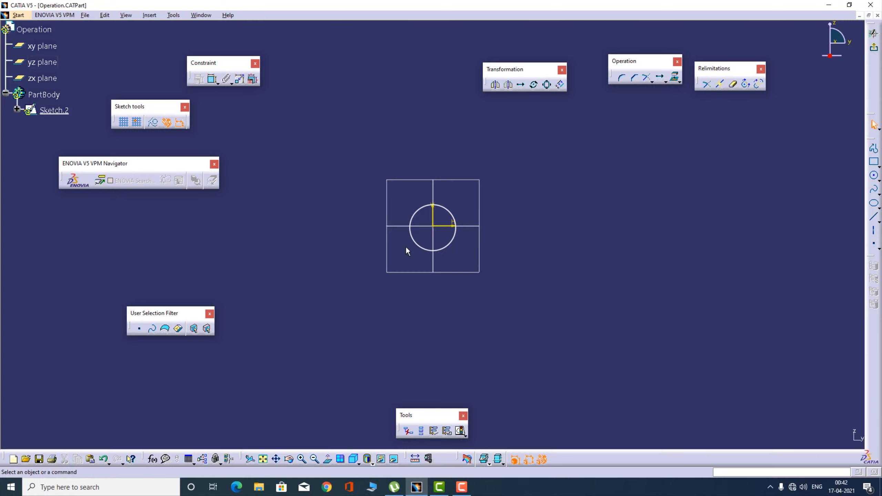
key("ctrl+z")
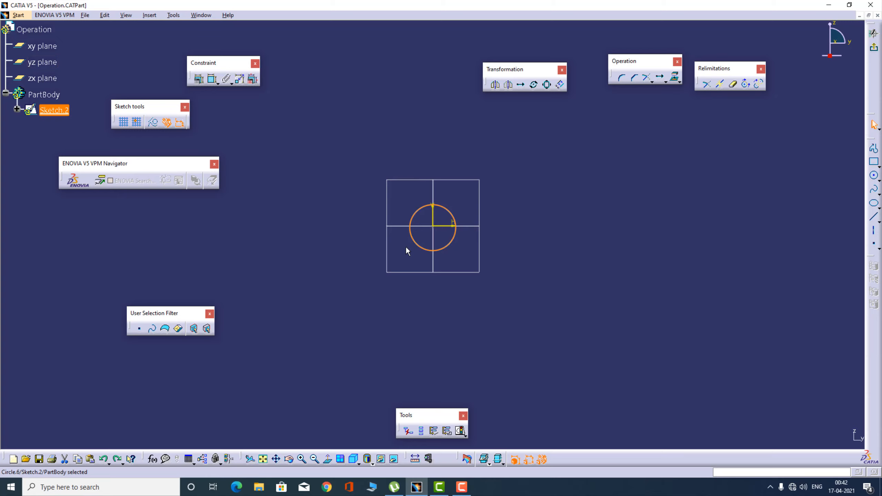
key("ctrl+z")
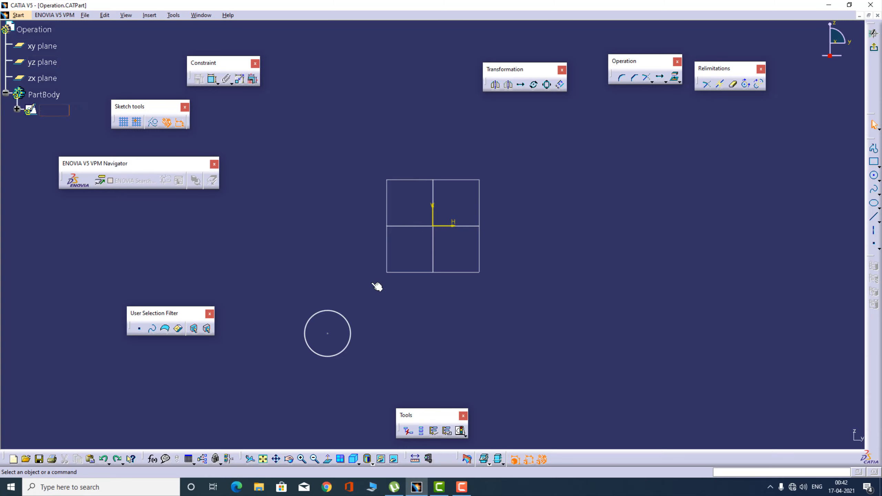
Step: Translate the circle 50 mm vertically upward from its centre, without duplicating it
left_click(521, 85)
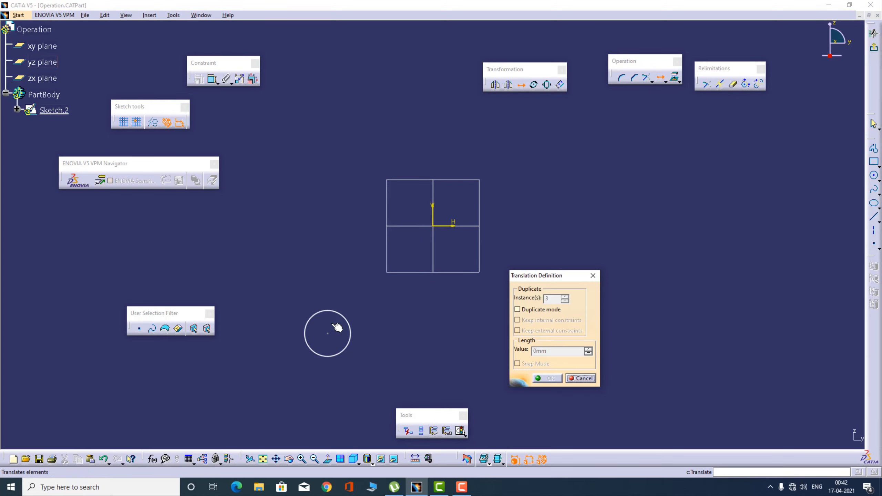
left_click(349, 324)
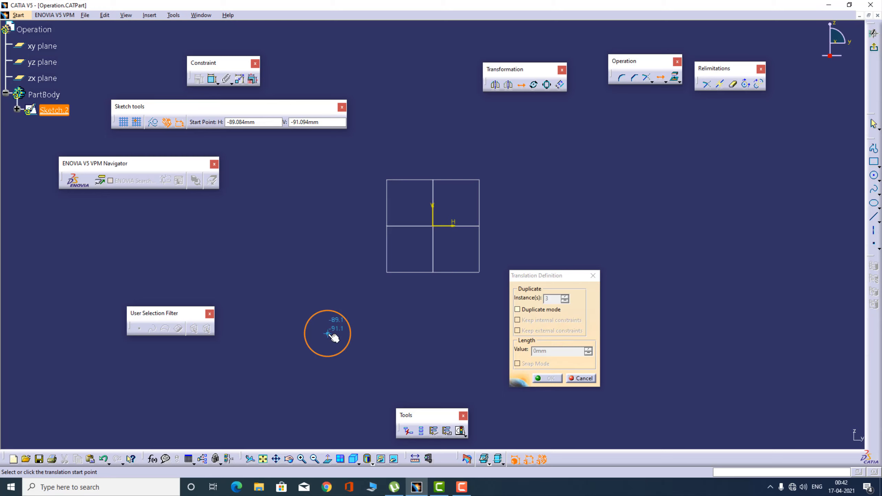
left_click(329, 336)
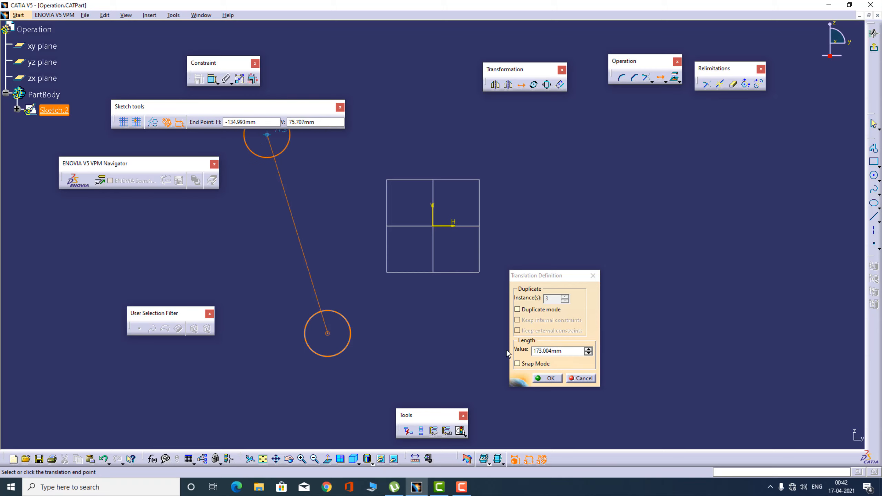
left_click(554, 351)
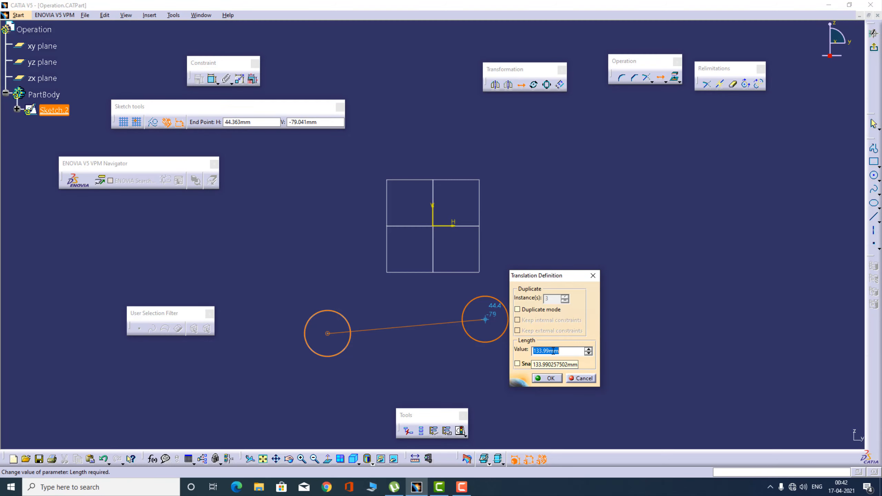
type("50")
key("Return")
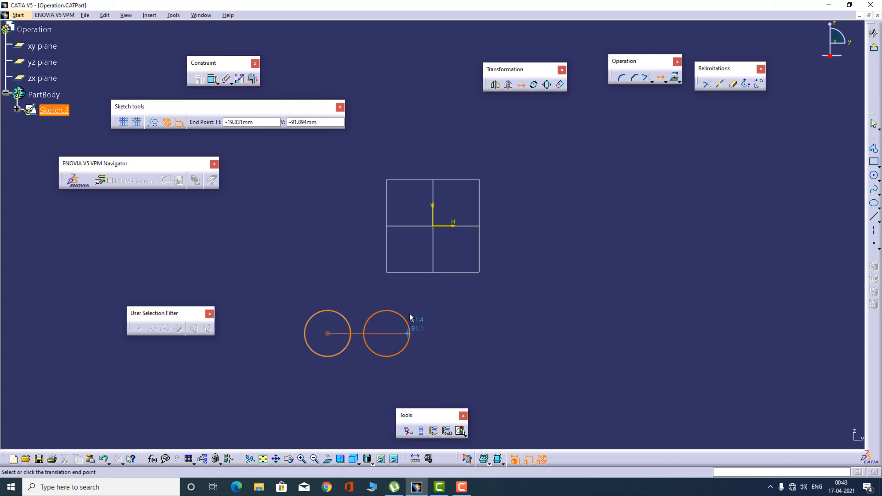
left_click(326, 218)
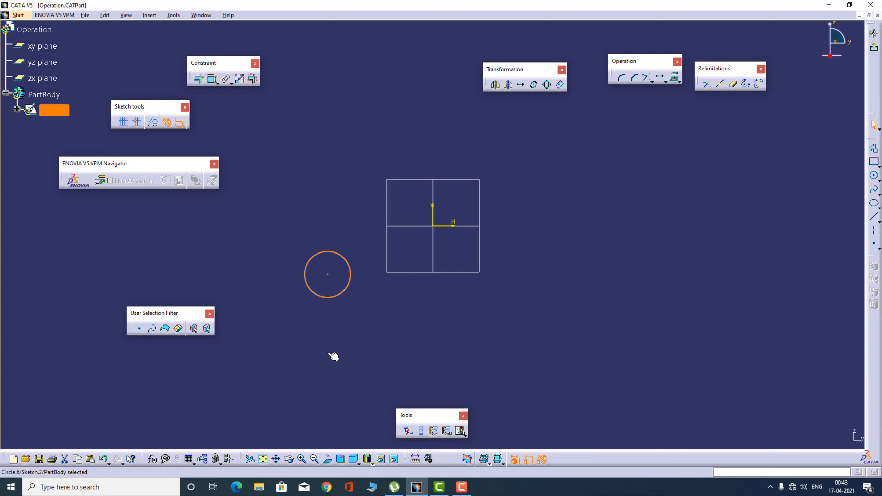
left_click(319, 216)
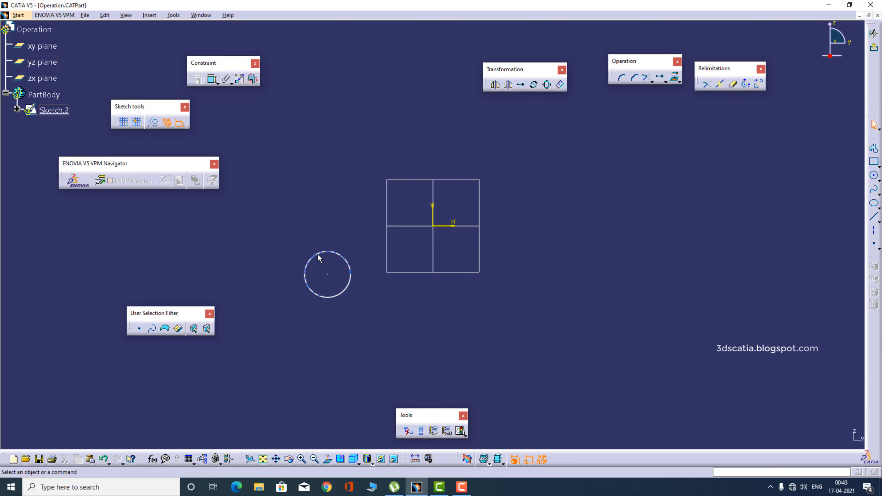
Step: Translate the circle from its centre with duplicate mode on, creating 3 instances spaced 50 mm apart horizontally to the right
left_click(523, 87)
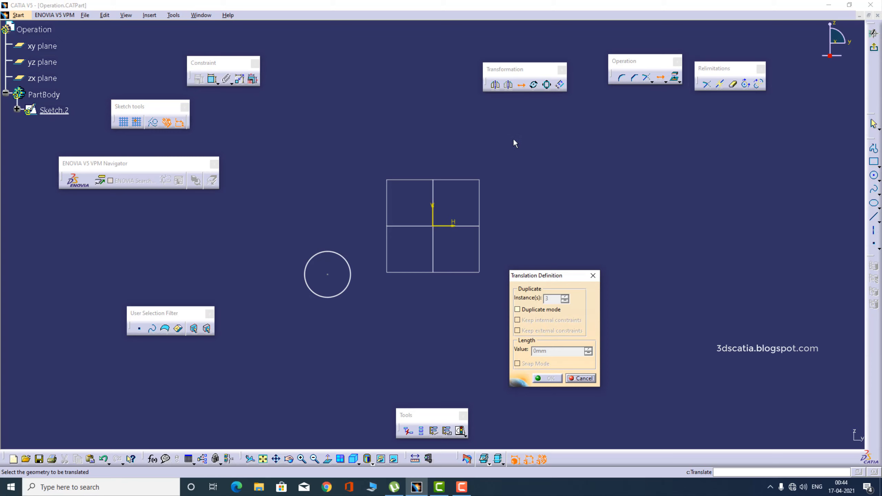
left_click(352, 280)
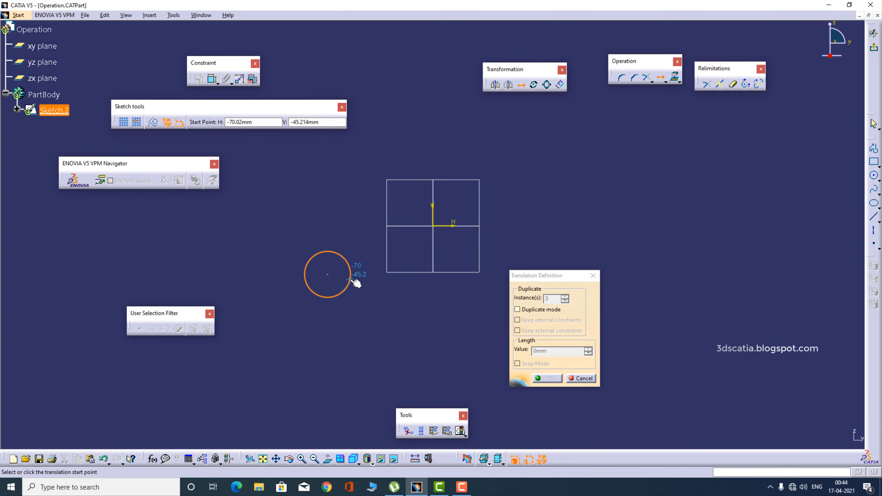
left_click(328, 275)
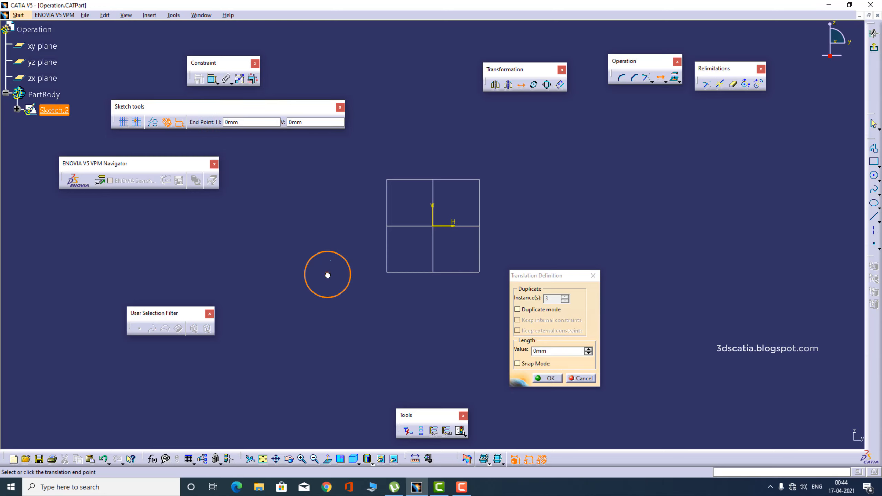
left_click(546, 313)
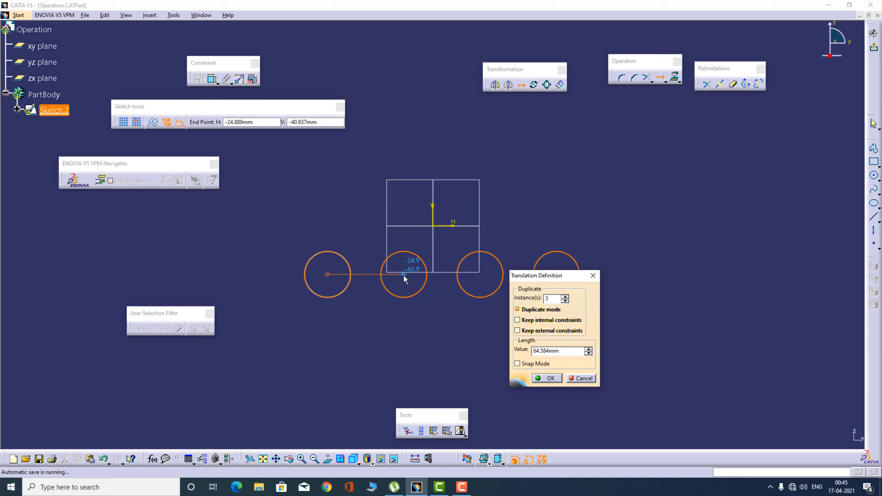
double_click(566, 351)
type("50")
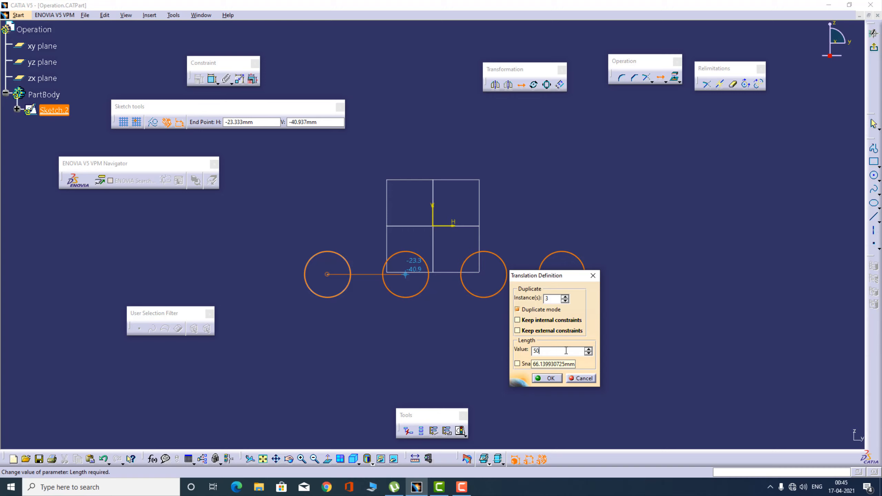
left_click(550, 379)
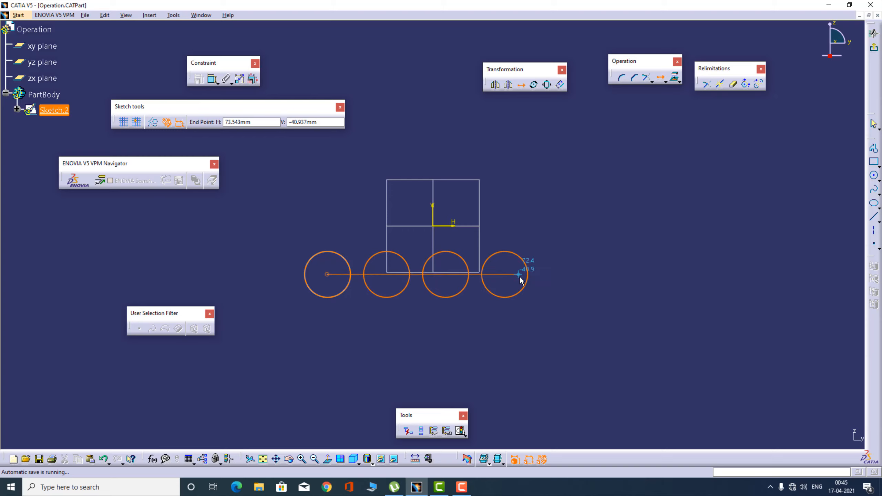
left_click(520, 276)
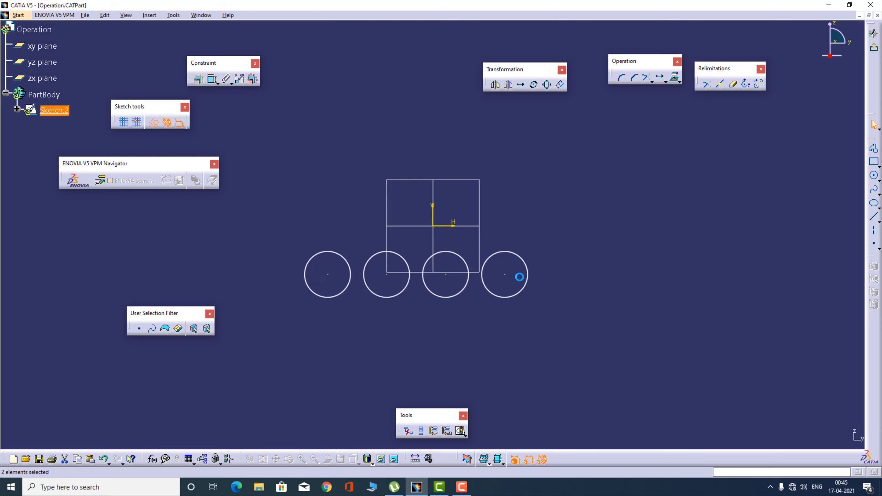
left_click(213, 79)
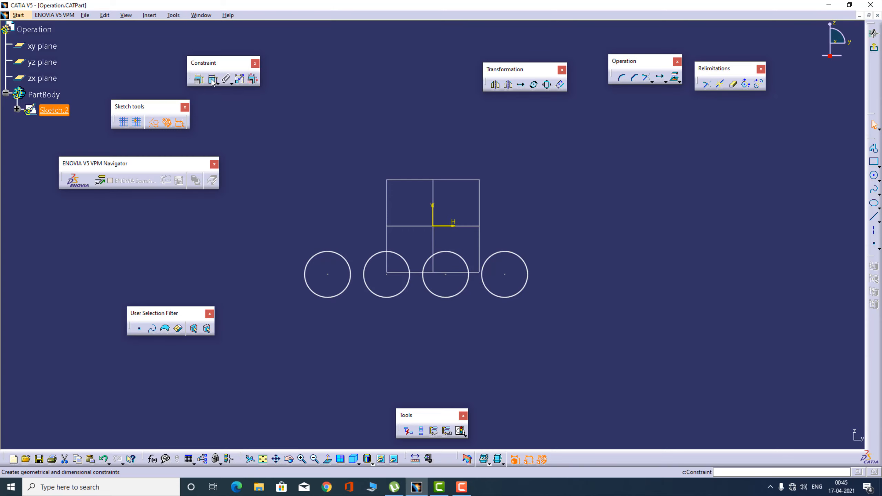
left_click(523, 259)
left_click(447, 283)
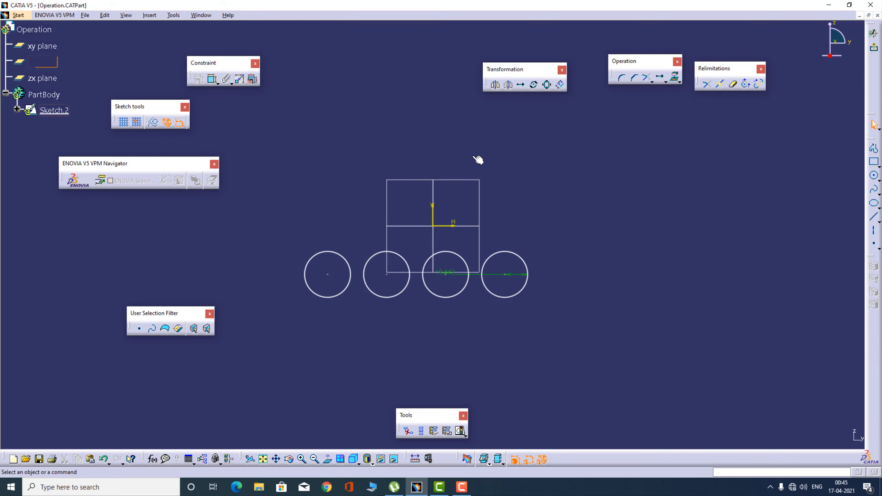
left_click(519, 275)
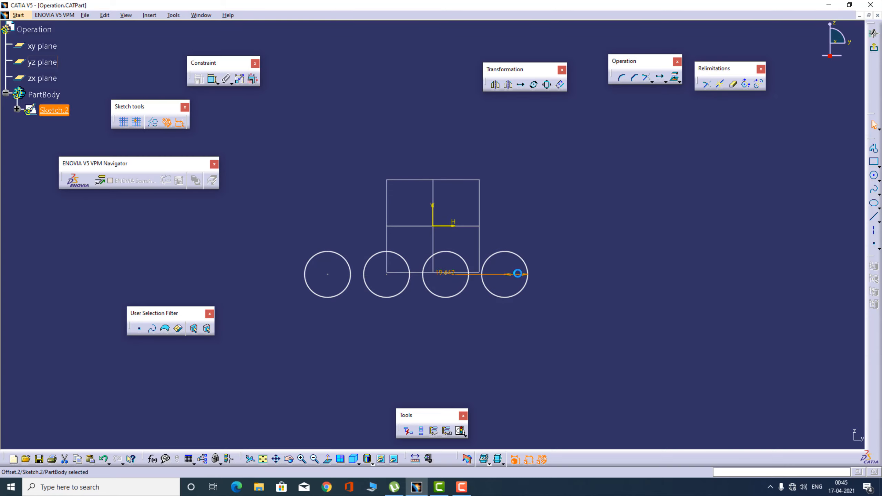
key("Delete")
Step: Dimension the horizontal distance between the centres of the two rightmost circles, placing the dimension above the square
left_click(213, 79)
left_click(447, 276)
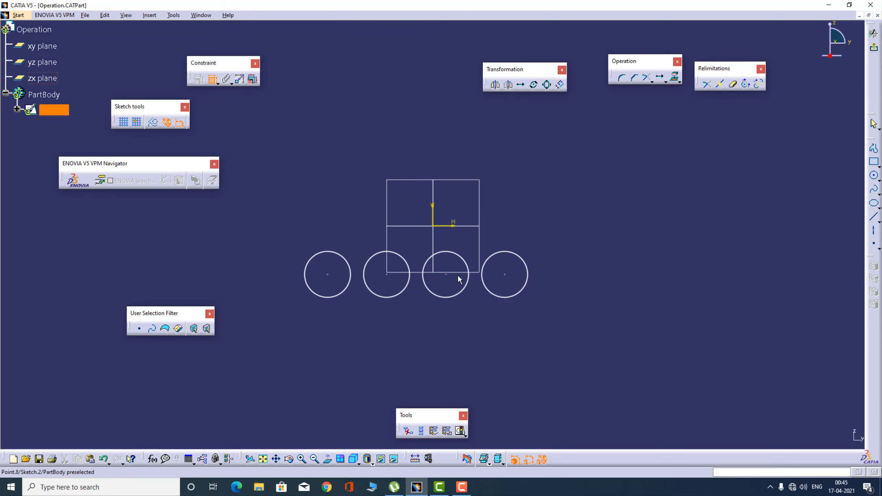
left_click(506, 275)
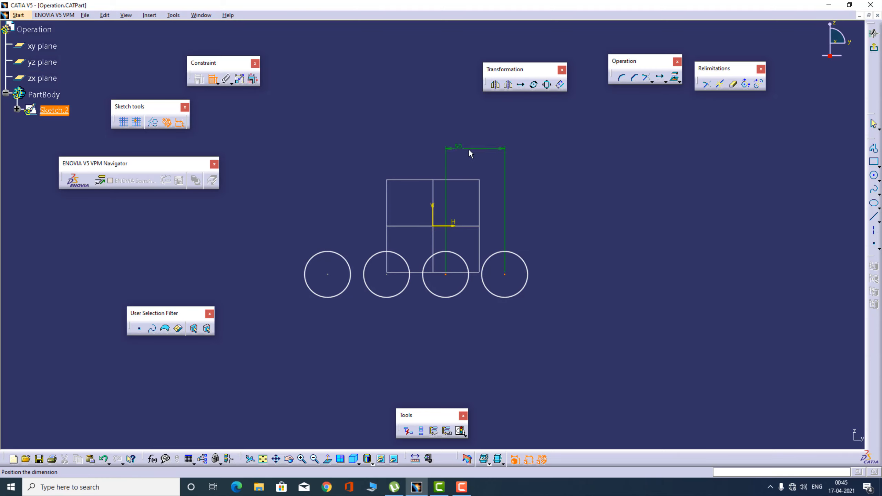
left_click(474, 150)
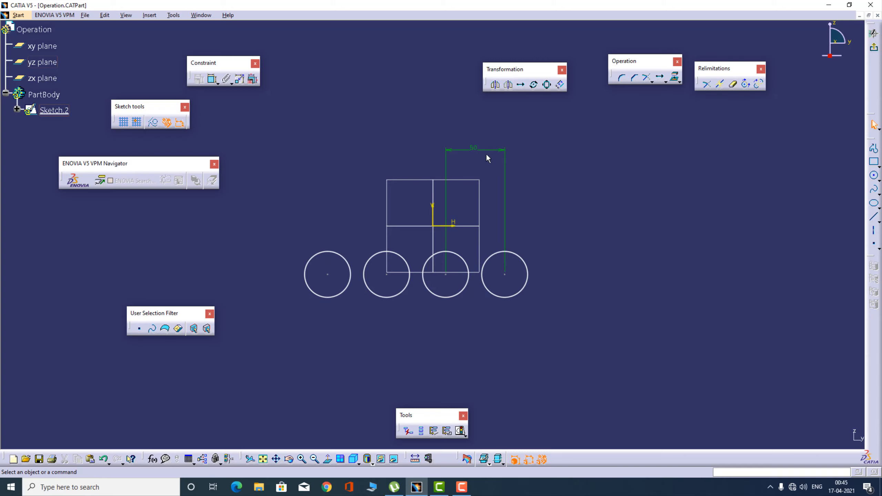
Step: Undo the centre distance dimension and the duplicated circles, leaving only the original circle
key("ctrl+z")
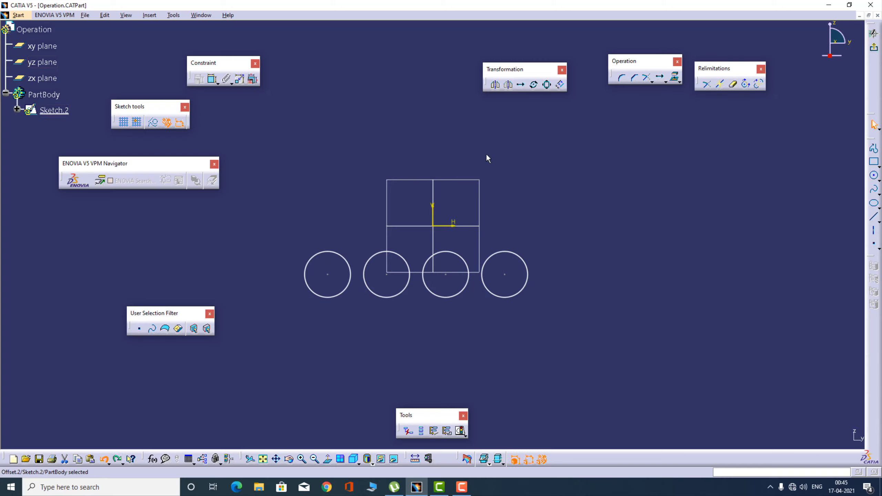
key("ctrl+z")
key("ctrl+z")
key("ctrl+z")
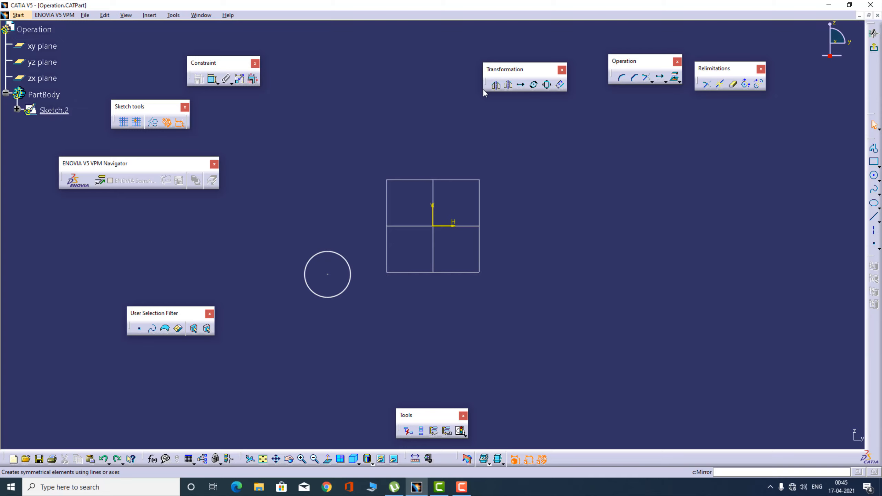
Step: Add a diameter constraint to the circle and set it to 50 mm
left_click(215, 83)
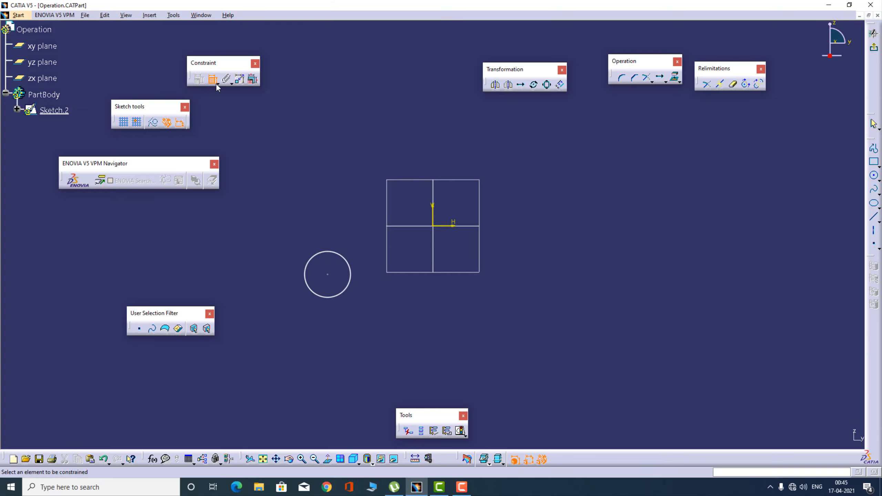
left_click(289, 247)
double_click(315, 251)
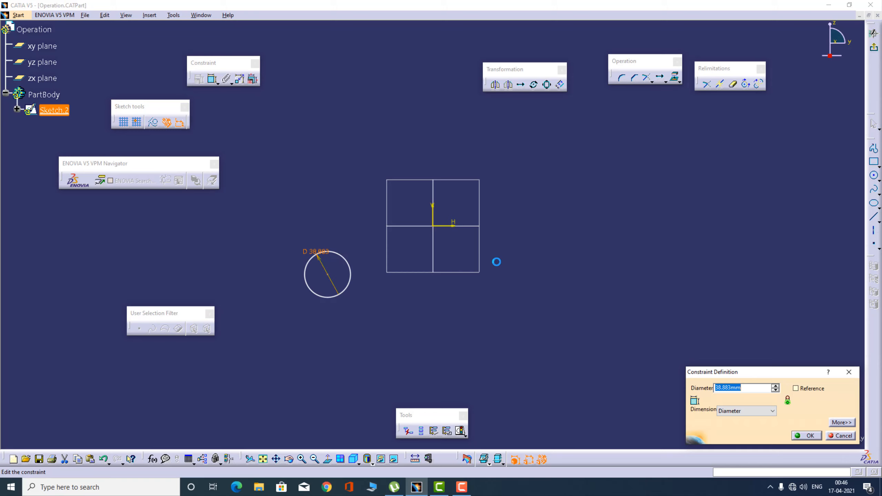
type("50")
key("Return")
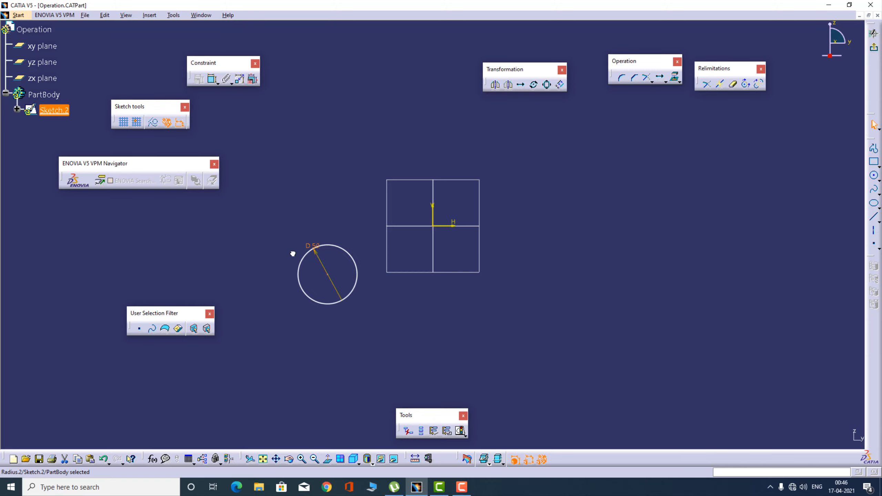
left_click(326, 293)
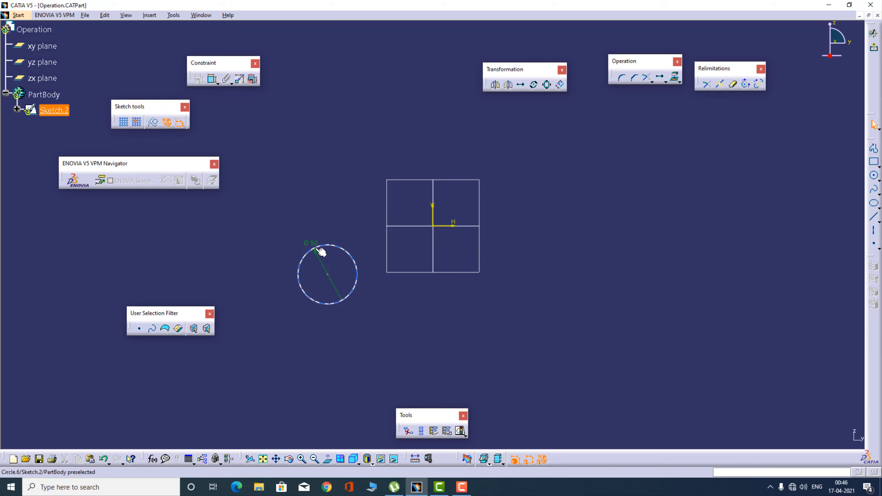
Step: Translate the circle horizontally to the right from its centre, duplicating 3 instances spaced 100 mm apart with internal constraints kept
left_click(522, 85)
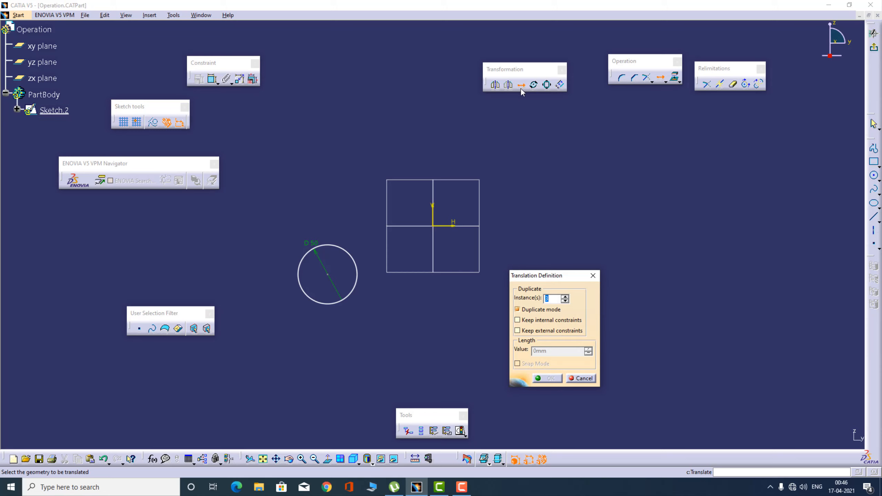
left_click(346, 255)
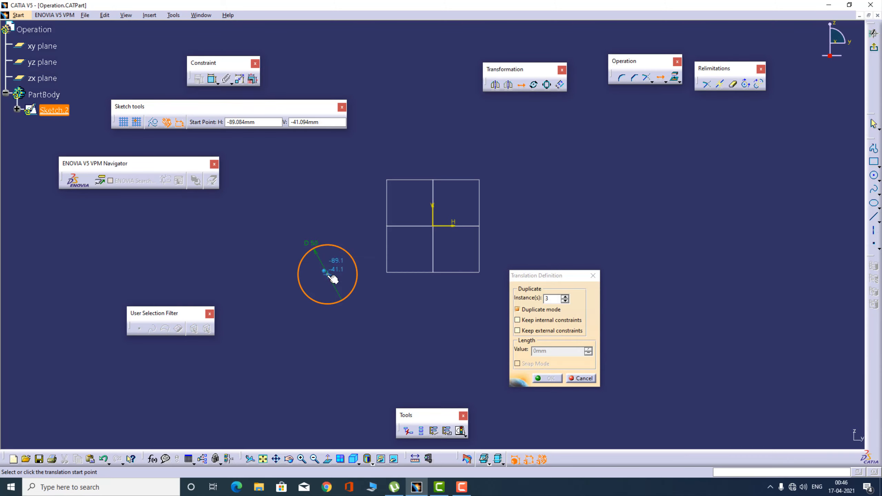
left_click(329, 275)
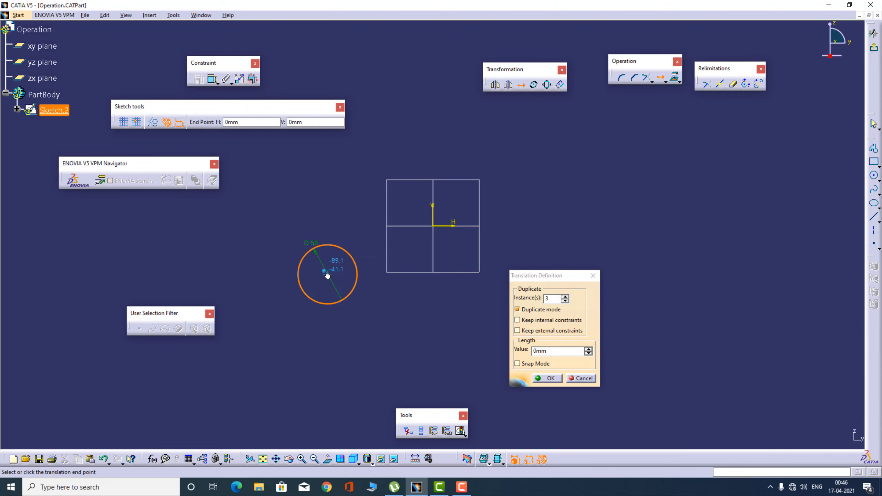
left_click(543, 324)
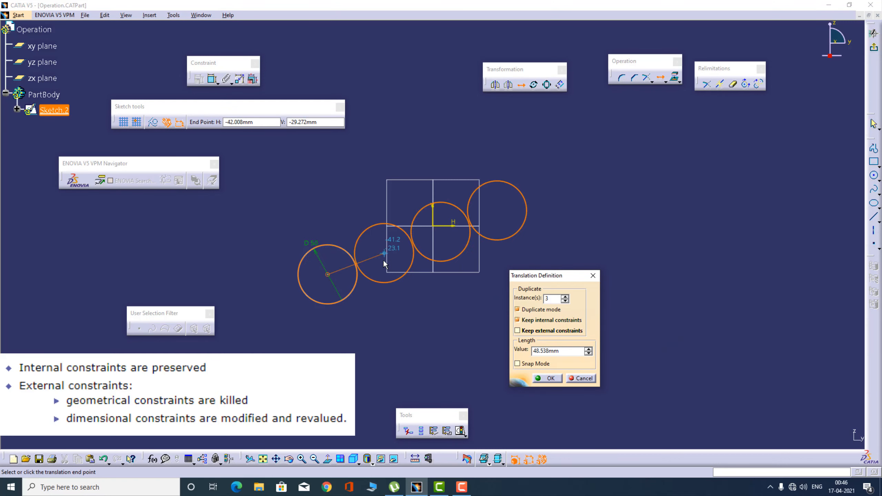
left_click_drag(570, 349, 530, 349)
type("100")
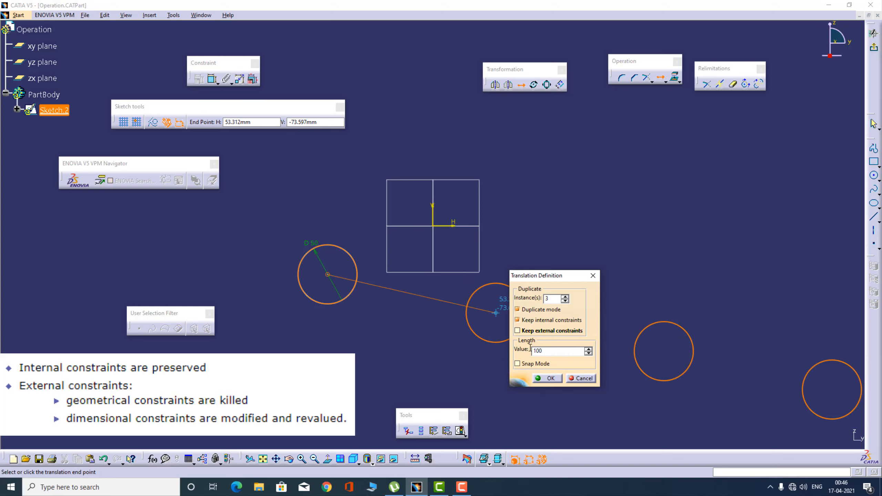
key("Return")
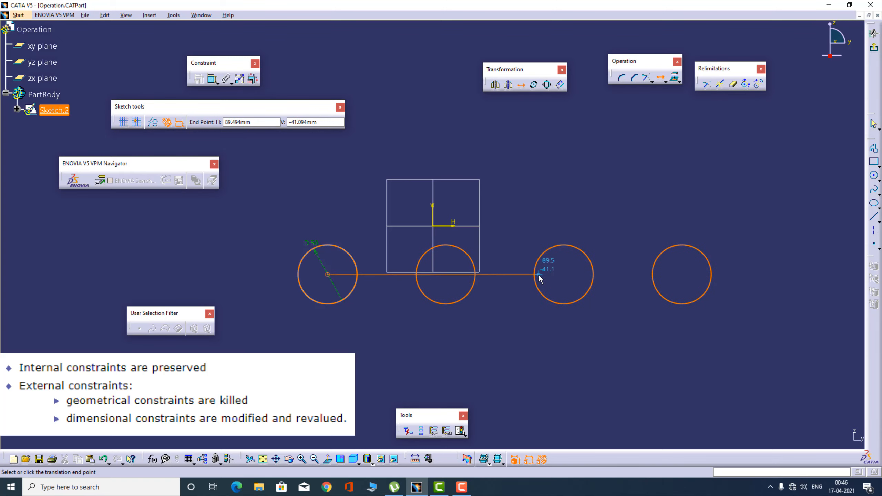
left_click(541, 276)
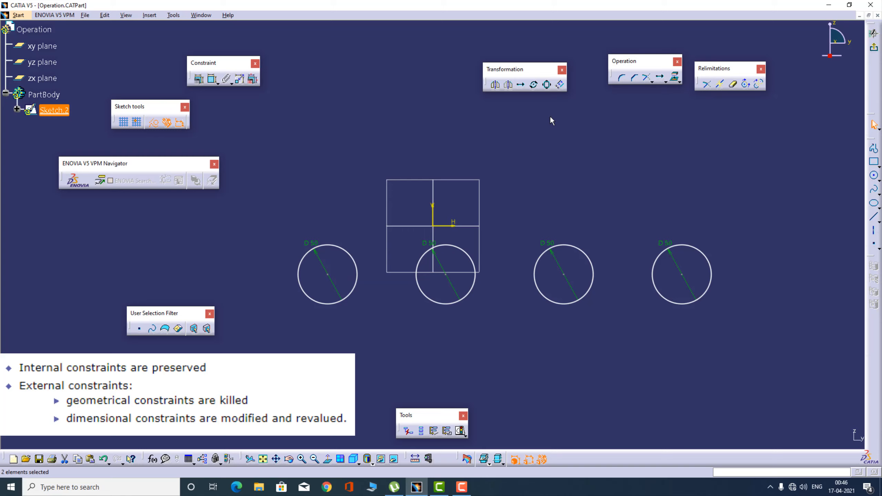
left_click(560, 84)
left_click(521, 85)
left_click(653, 277)
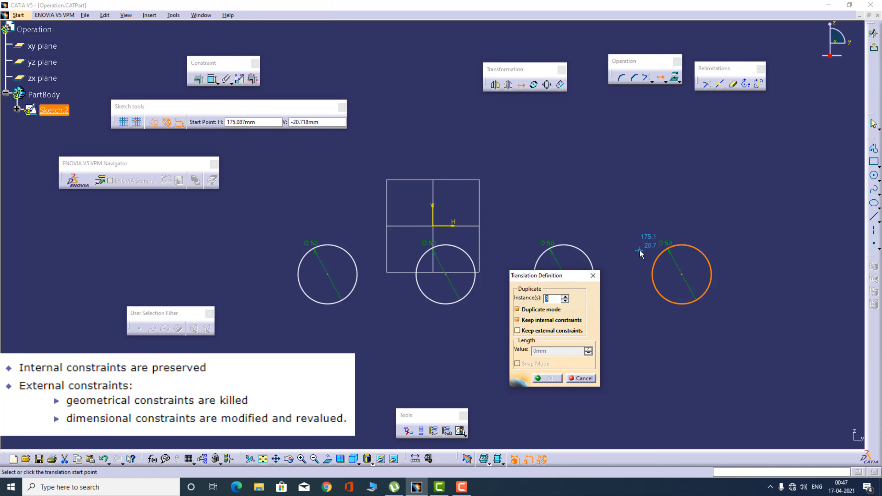
key("Escape")
key("Escape")
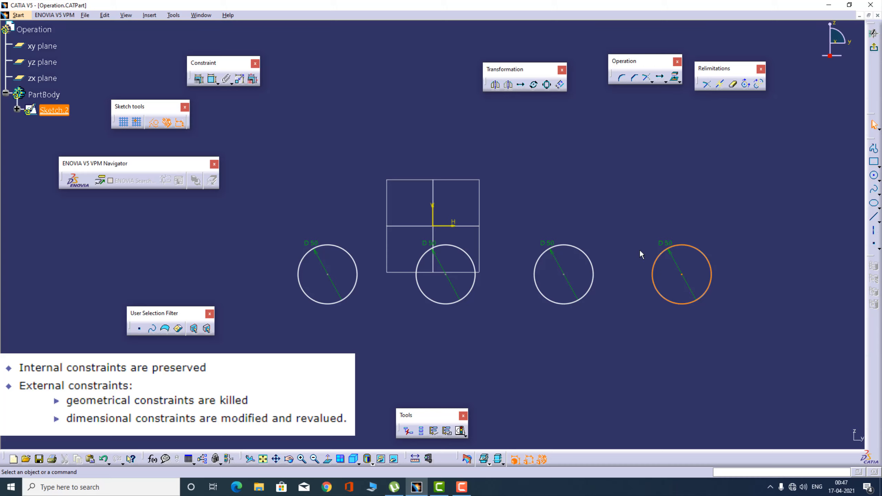
Step: Undo the translation that duplicated the circle at 100 mm spacing
key("ctrl+z")
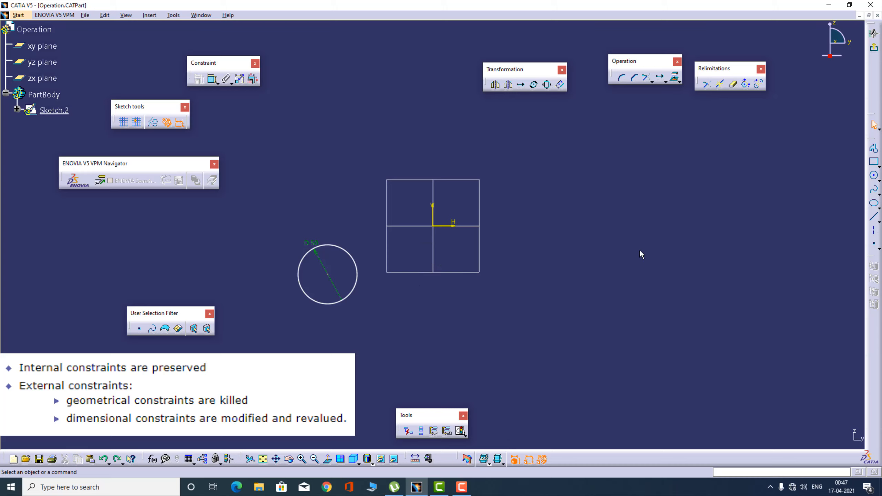
Step: Constrain the vertical distance between the circle's centre and the H axis, and set it to 40 mm
left_click(212, 79)
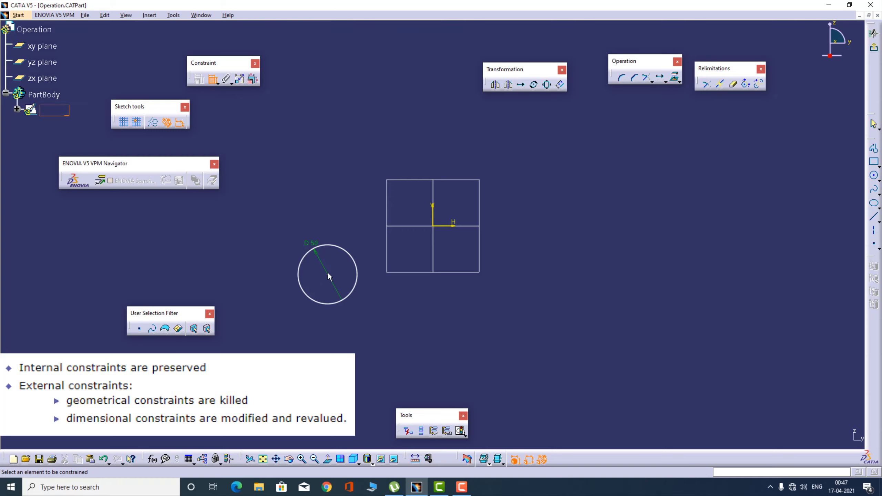
left_click(438, 226)
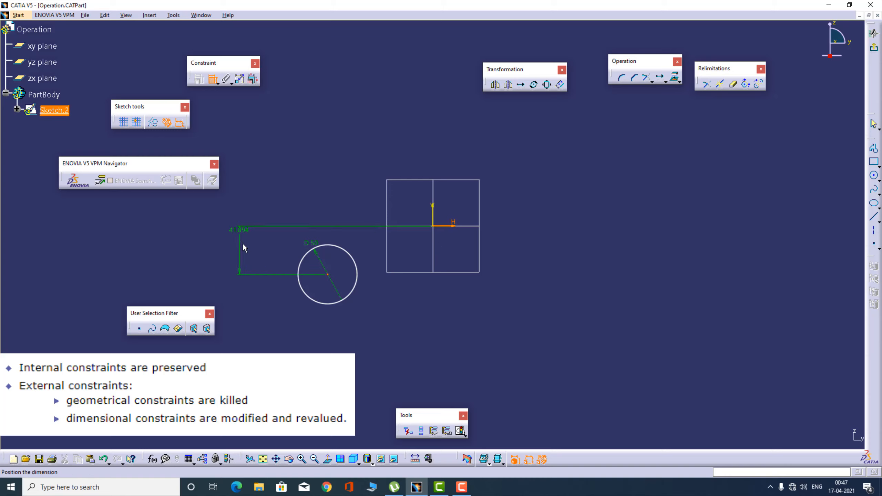
left_click(242, 243)
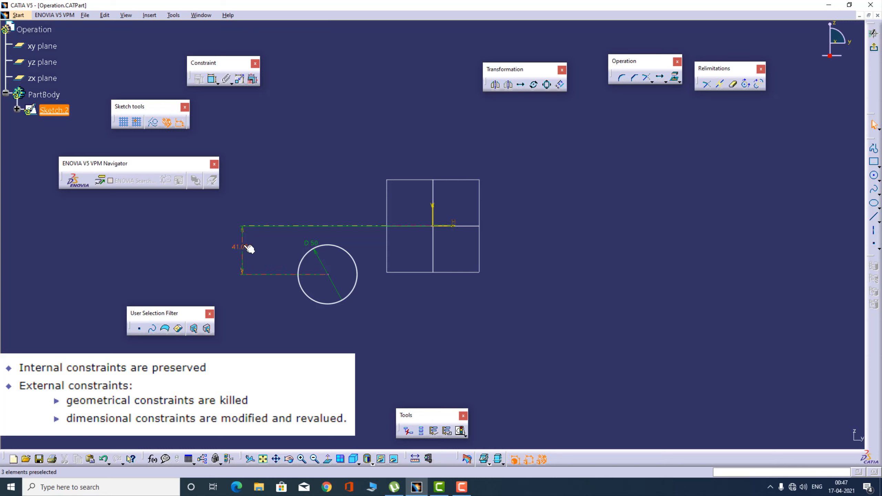
double_click(249, 249)
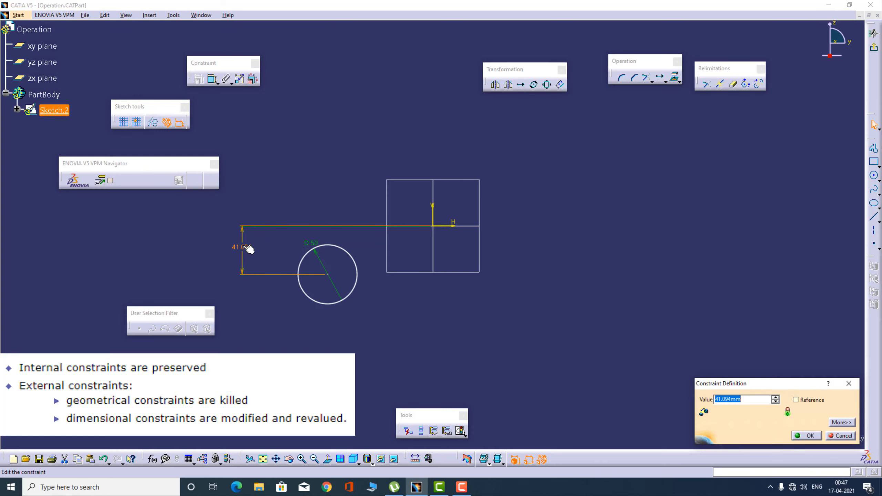
type("40mm")
key("Return")
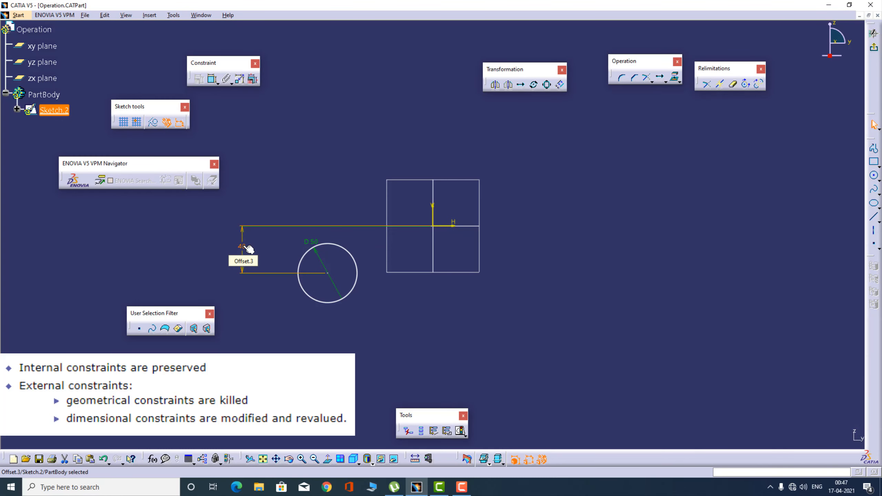
left_click(251, 259)
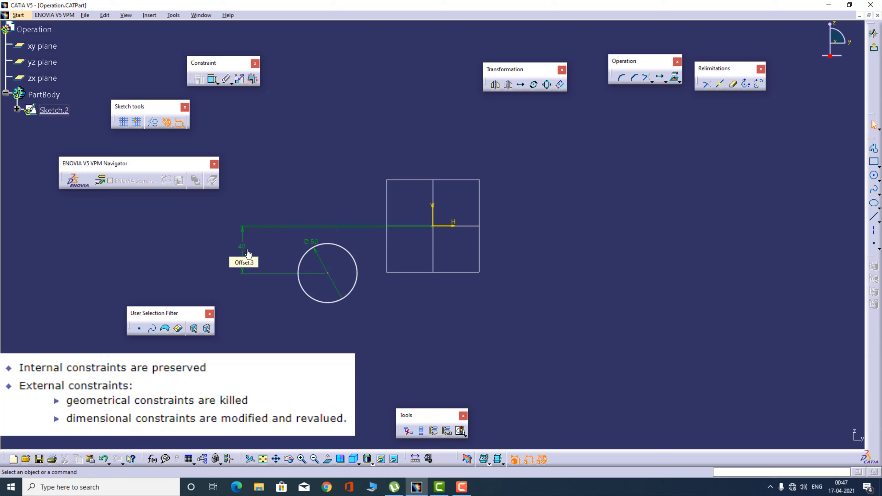
Step: Translate the circle horizontally to the right from its centre, duplicating 3 instances 100 mm apart with internal and external constraints kept
left_click(521, 85)
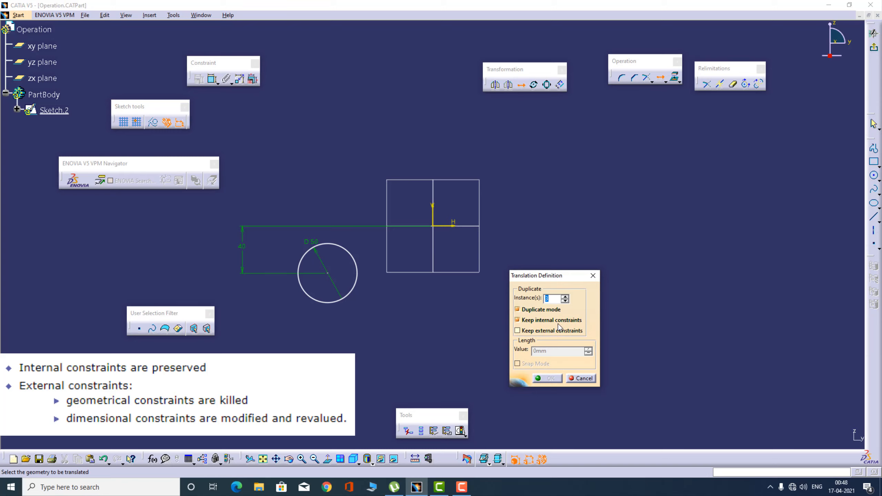
left_click(353, 255)
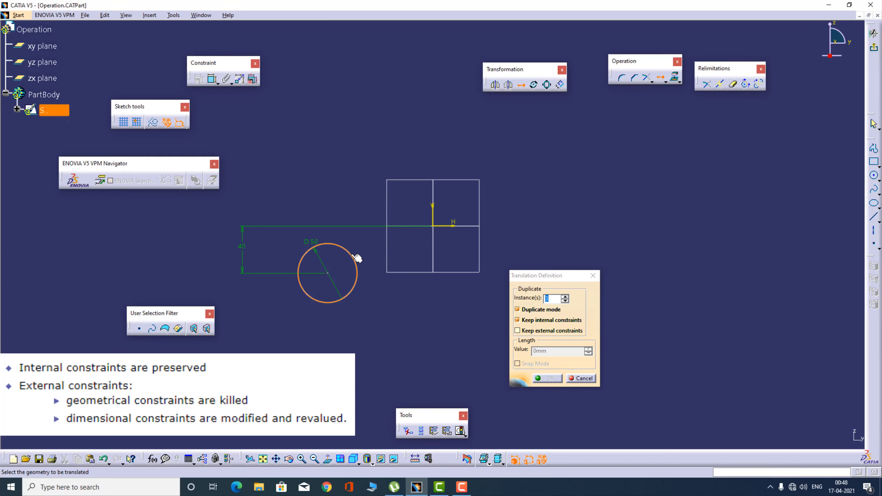
left_click(327, 274)
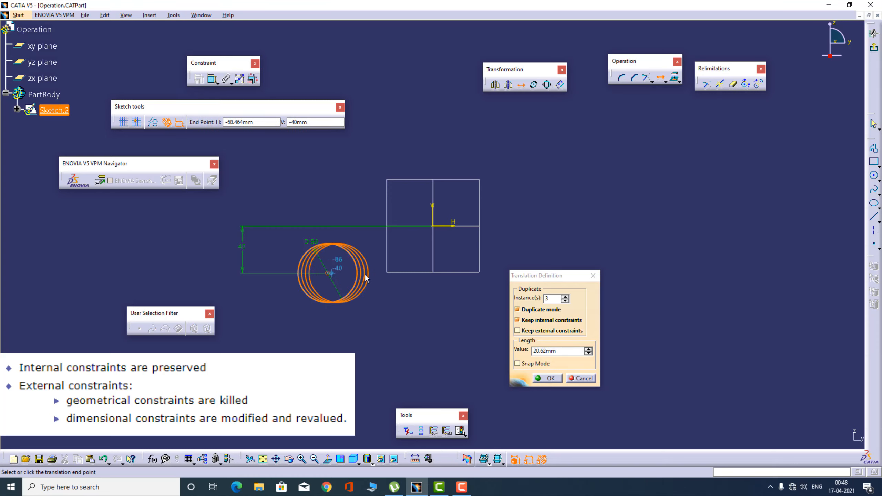
left_click(565, 351)
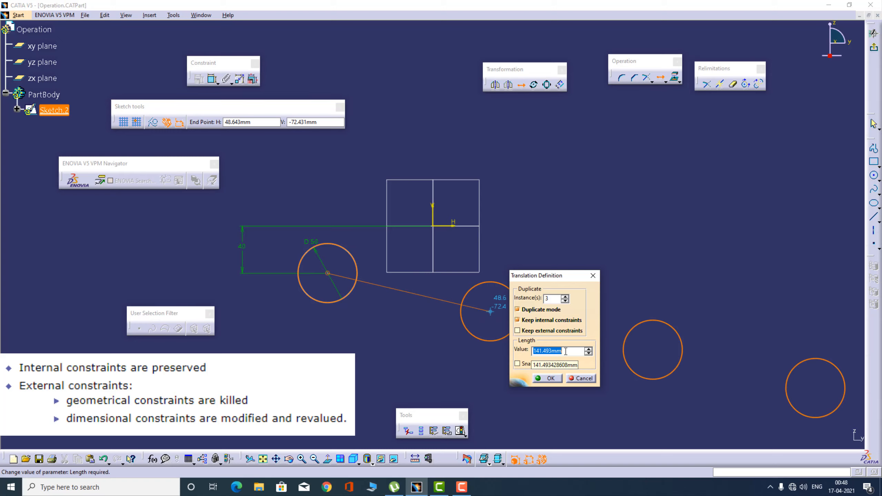
type("100")
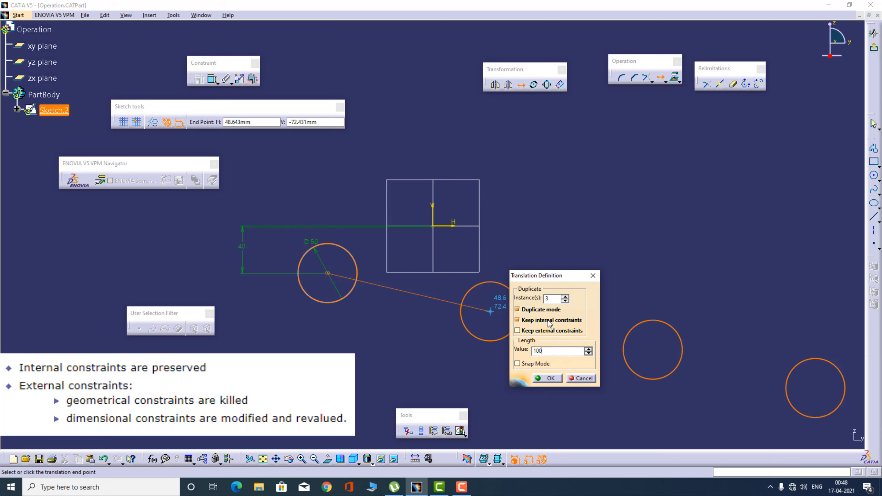
left_click(523, 332)
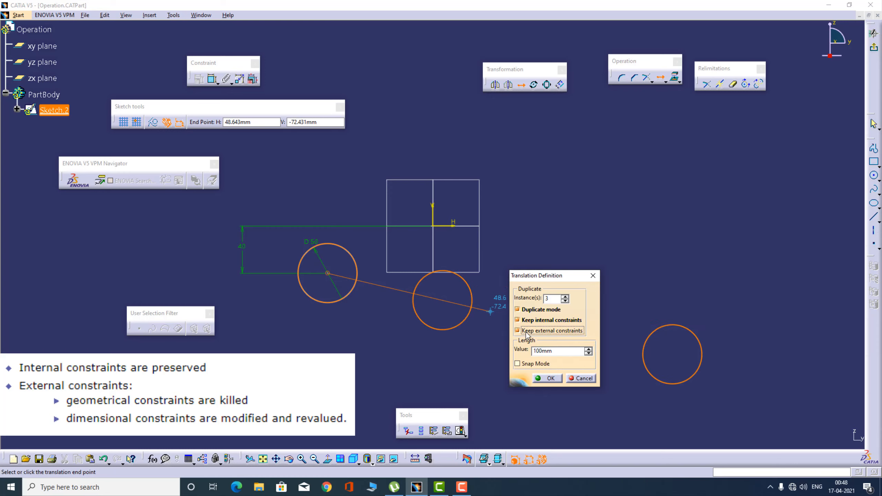
left_click(547, 378)
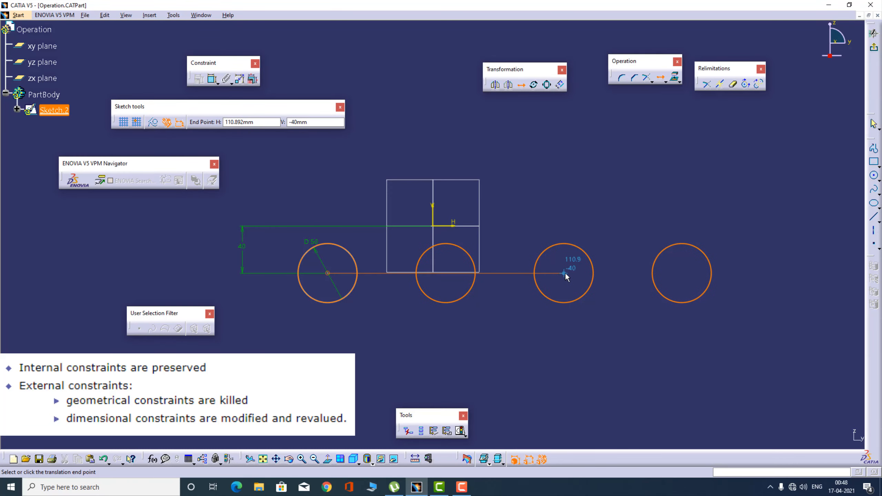
left_click(565, 272)
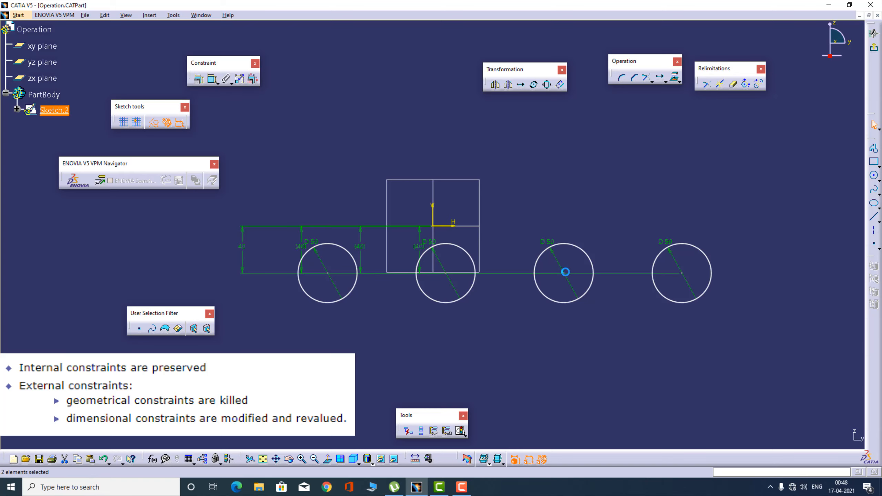
Step: Move the offset dimensions of the duplicated circles closer to the circles they belong to
left_click(297, 236)
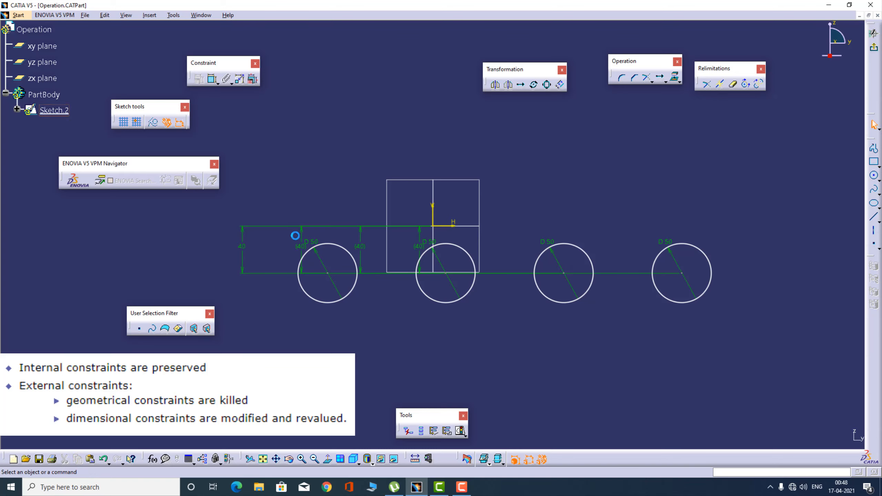
left_click_drag(301, 235, 532, 240)
left_click_drag(420, 239, 624, 233)
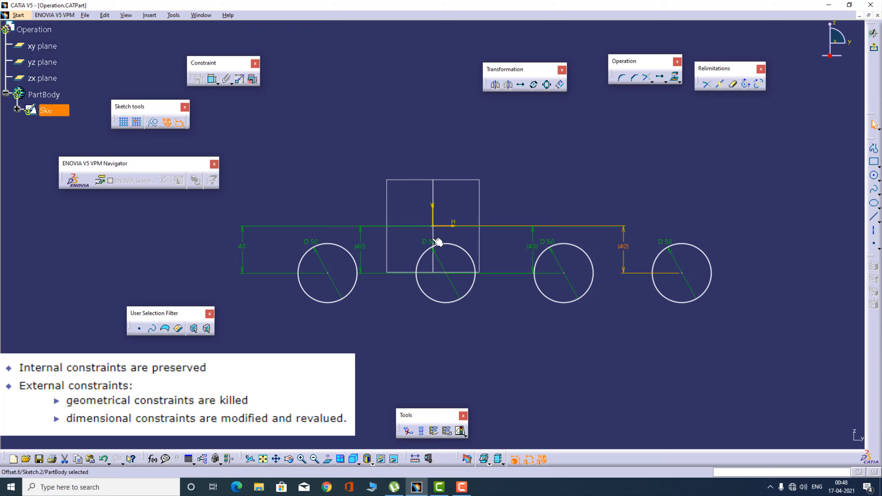
Step: Turn the Reference option of a duplicated circle's offset constraint off and on again, then accept the constraint definition
double_click(368, 250)
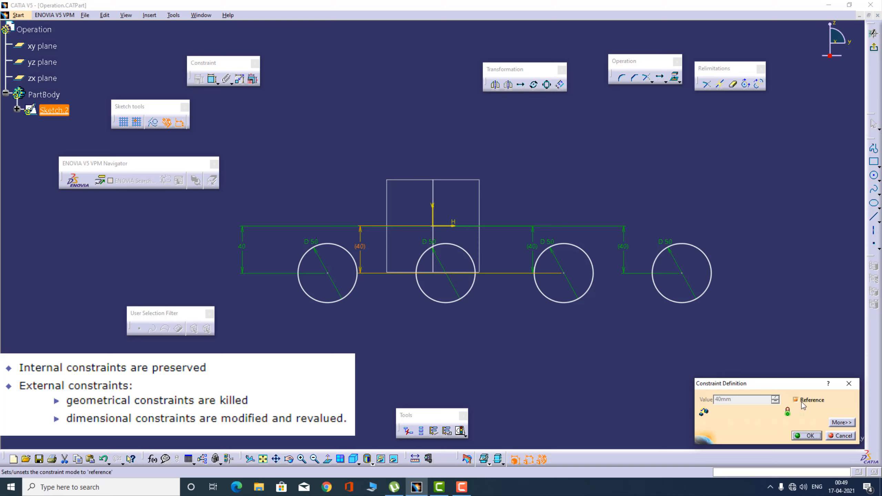
left_click(813, 401)
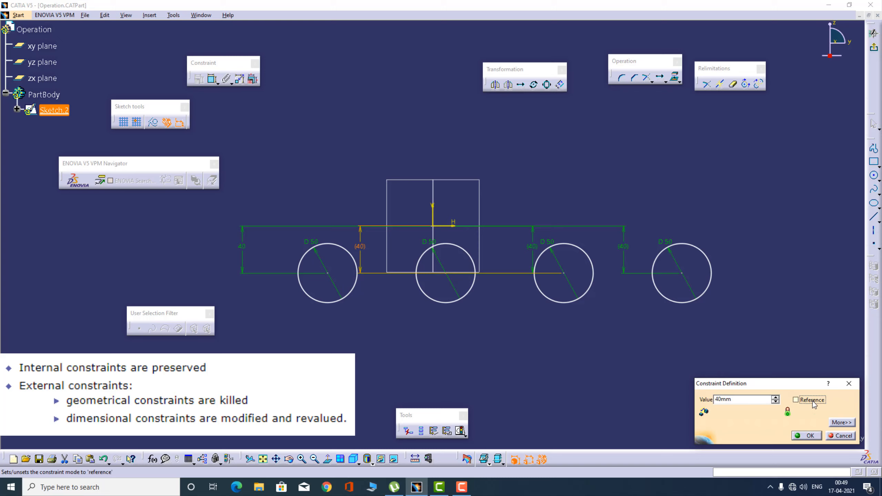
left_click(813, 402)
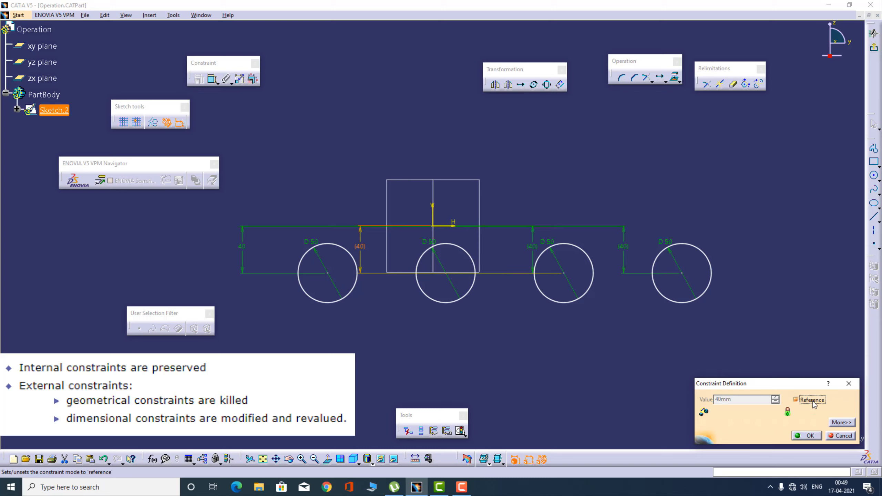
left_click(812, 436)
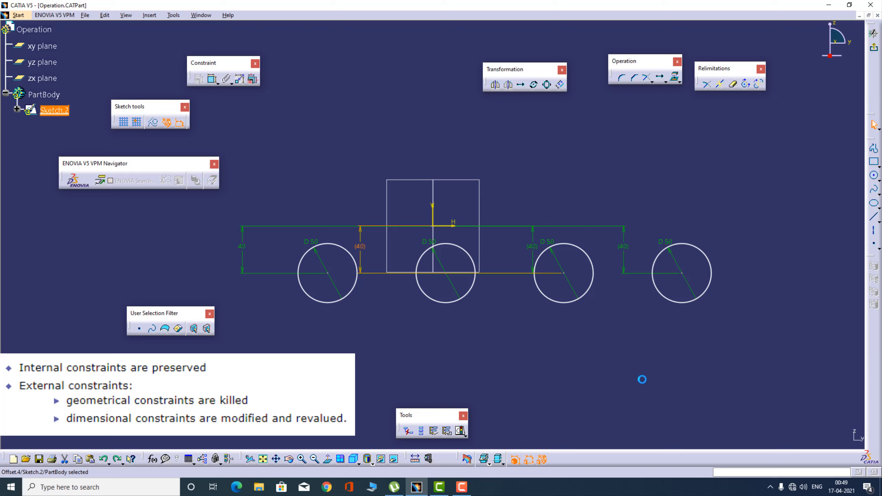
Step: Undo the translation that duplicated the circle with its external constraints
left_click(643, 379)
key("ctrl+z")
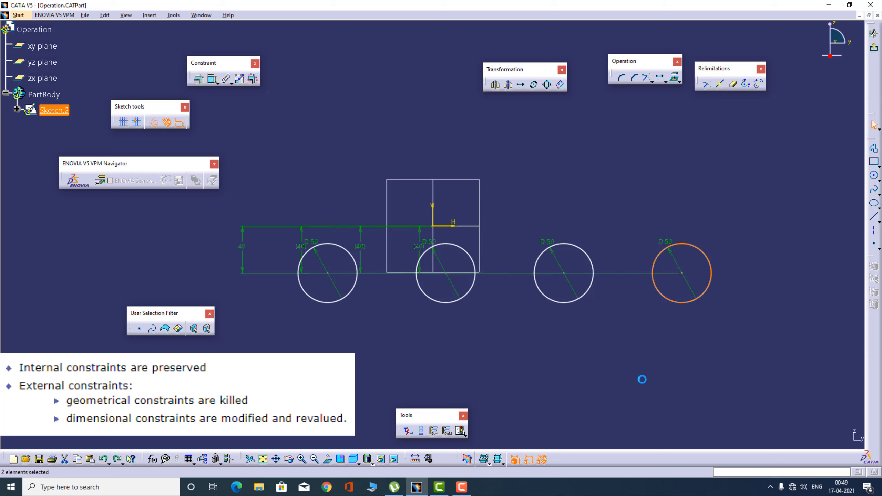
Step: Translate the circle from its centre with Snap Mode in 20 mm steps, duplicating 3 instances 100 mm apart with internal and external constraints kept
left_click(521, 85)
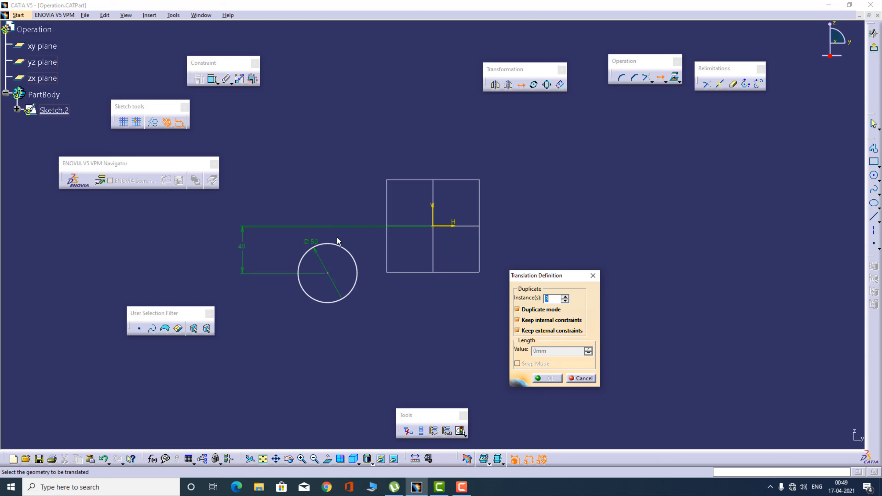
left_click(349, 254)
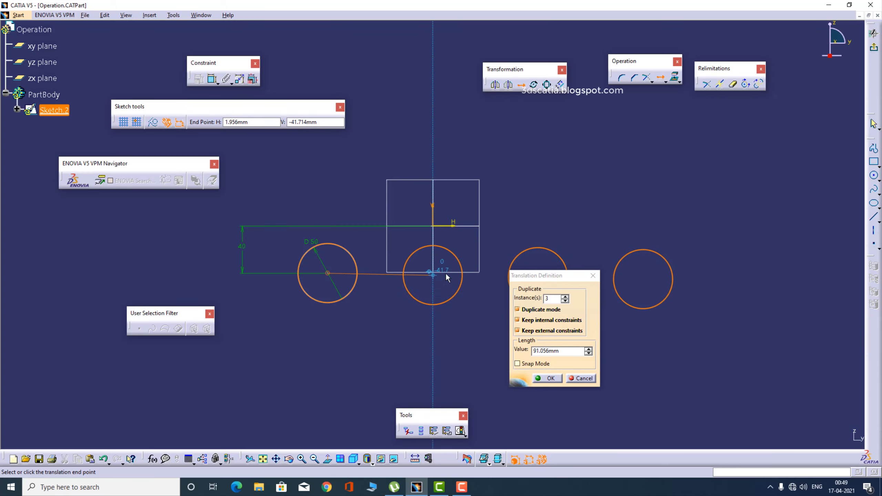
left_click(435, 276)
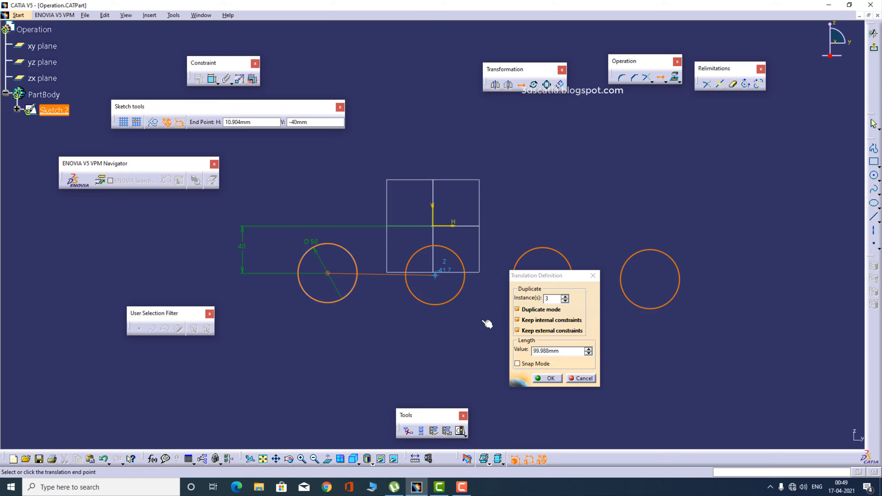
left_click(529, 365)
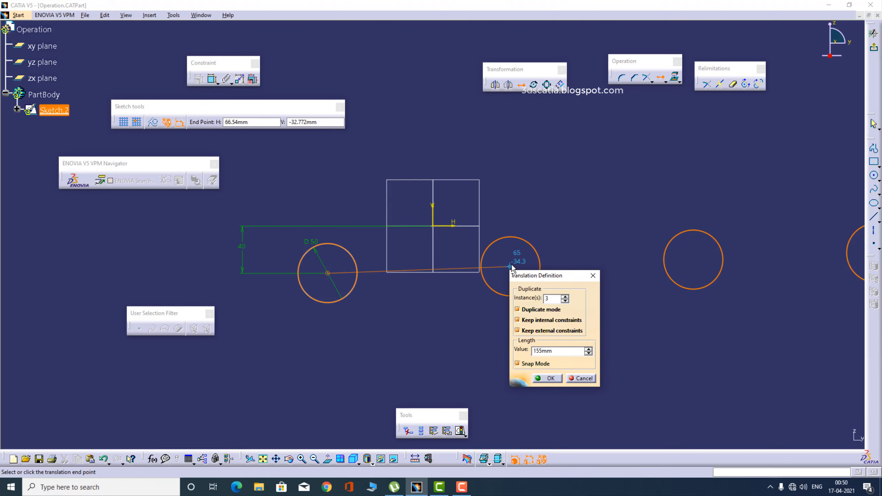
right_click(557, 352)
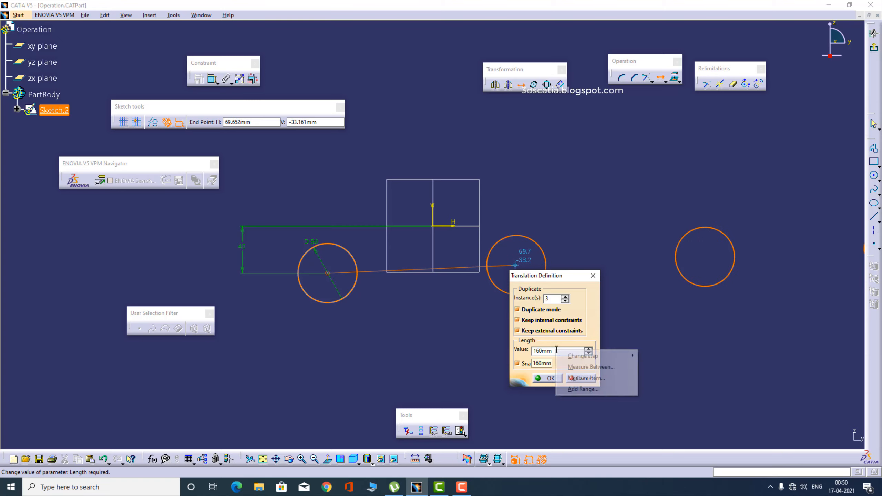
mouse_move(572, 355)
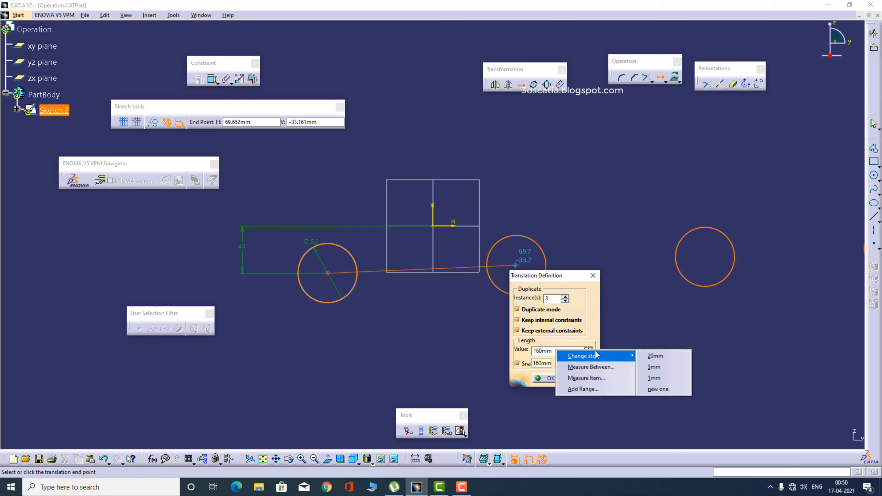
left_click(655, 357)
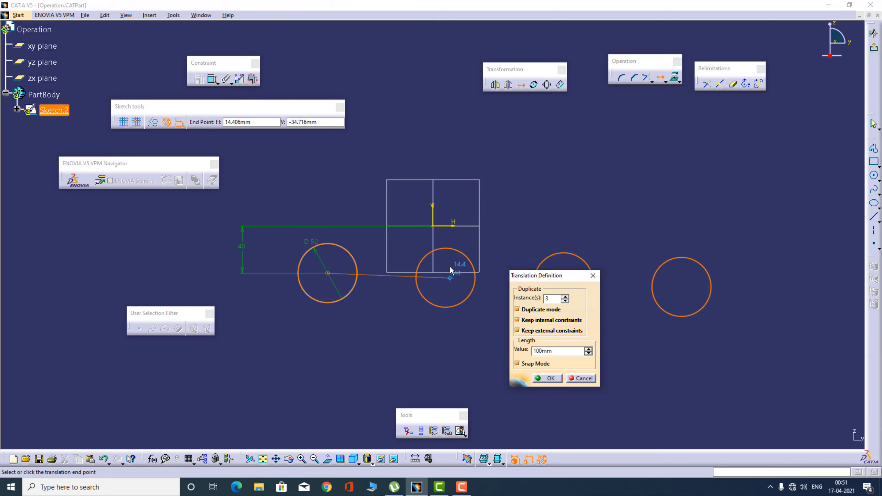
left_click(452, 273)
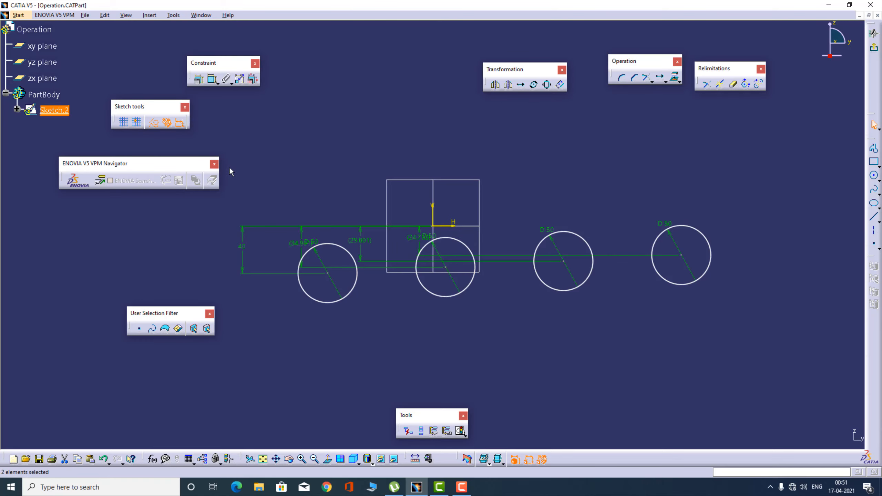
Step: Clear the sketch by selecting and deleting the circle, its three copies and all their constraints
mouse_move(229, 169)
left_mouse_down()
mouse_move(679, 341)
mouse_move(747, 346)
left_mouse_up()
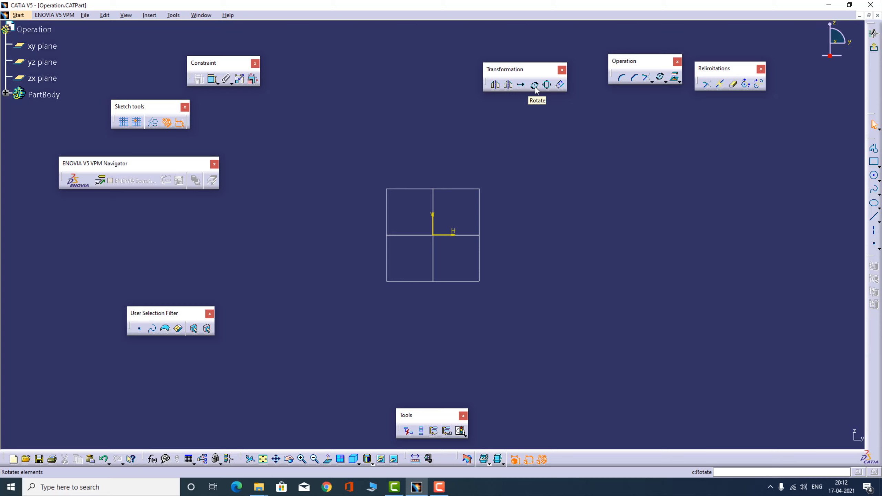
Step: Sketch a circle centred on the origin and constrain its diameter to 60 mm
left_click(874, 176)
left_click(433, 236)
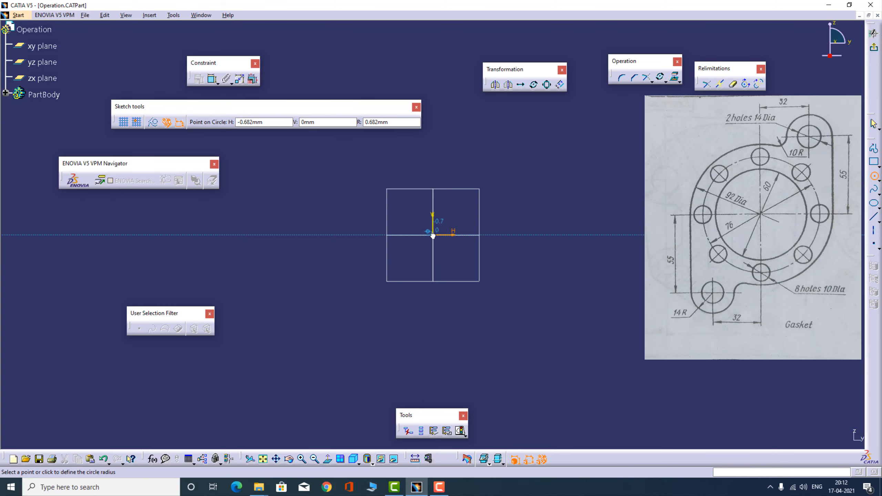
left_click(375, 187)
left_click(212, 79)
left_click(526, 187)
Step: Sketch two more circles centred on the origin, with diameters of 76 mm and 92 mm
left_click(874, 175)
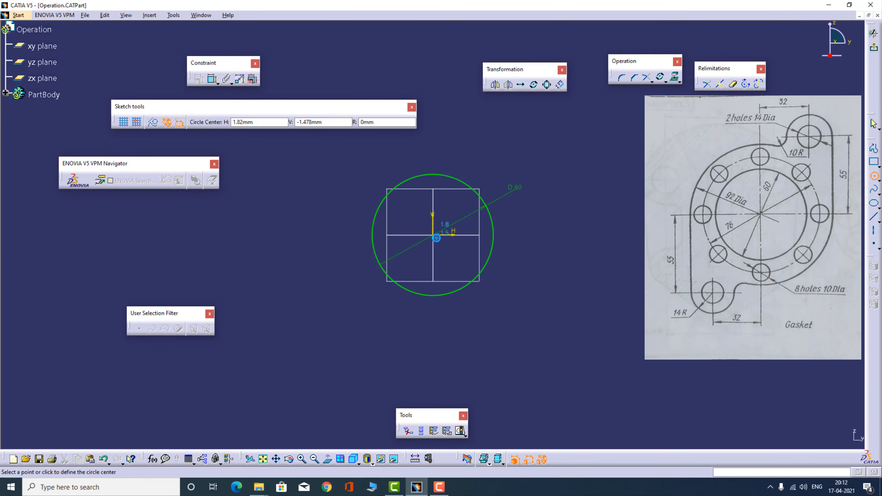
left_click(432, 236)
left_click(366, 179)
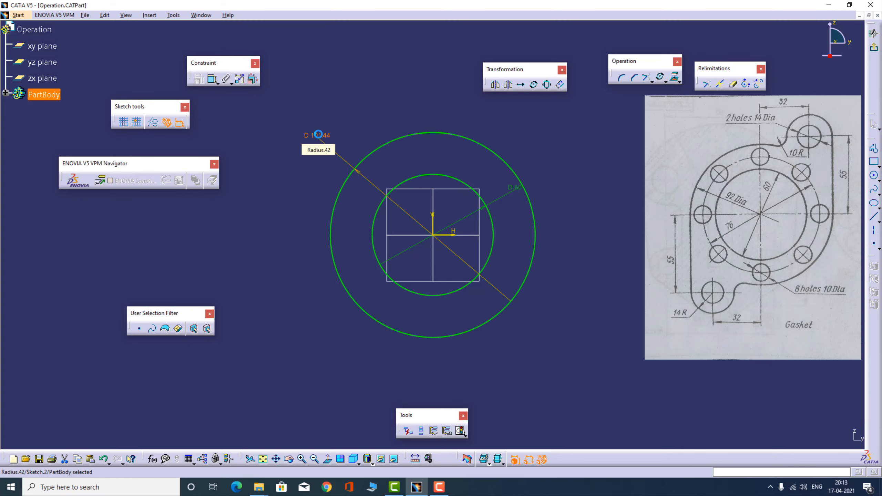
left_click(315, 136)
left_click(434, 237)
left_click(404, 147)
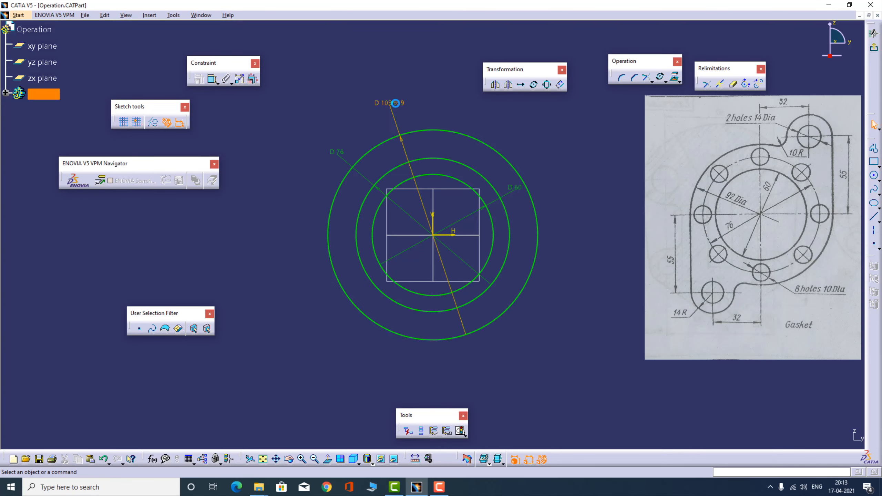
Step: Sketch a circle above and to the right of the concentric circles and set its radius to 14 mm
left_click(874, 177)
left_click(527, 103)
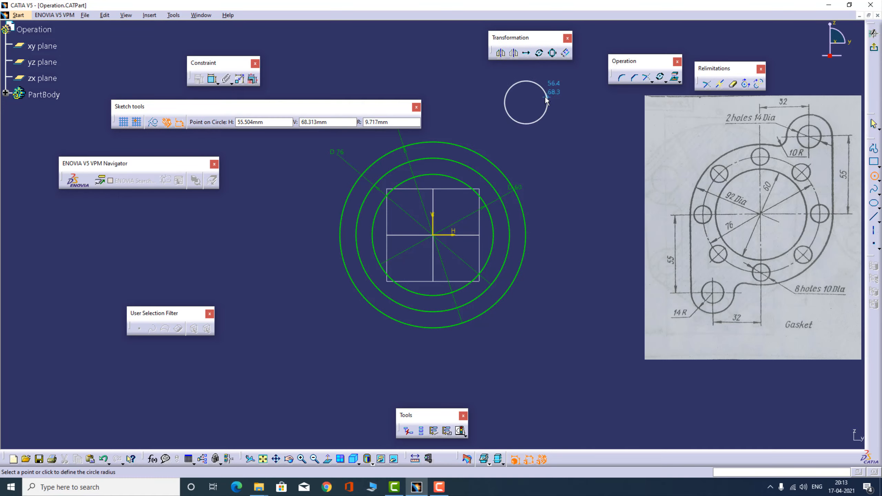
left_click(532, 83)
double_click(478, 88)
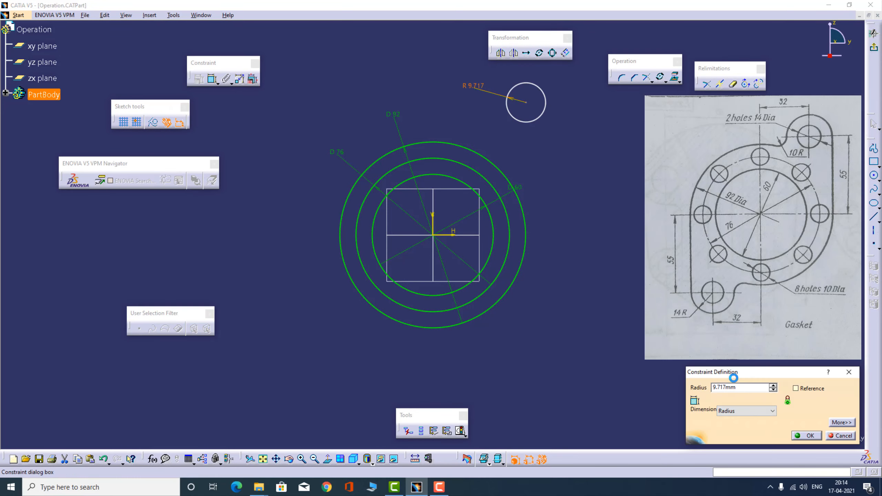
type("14")
key("Return")
Step: Sketch a smaller circle concentric with the 14 mm radius circle and constrain its diameter to 14 mm
left_click(874, 175)
left_click(527, 103)
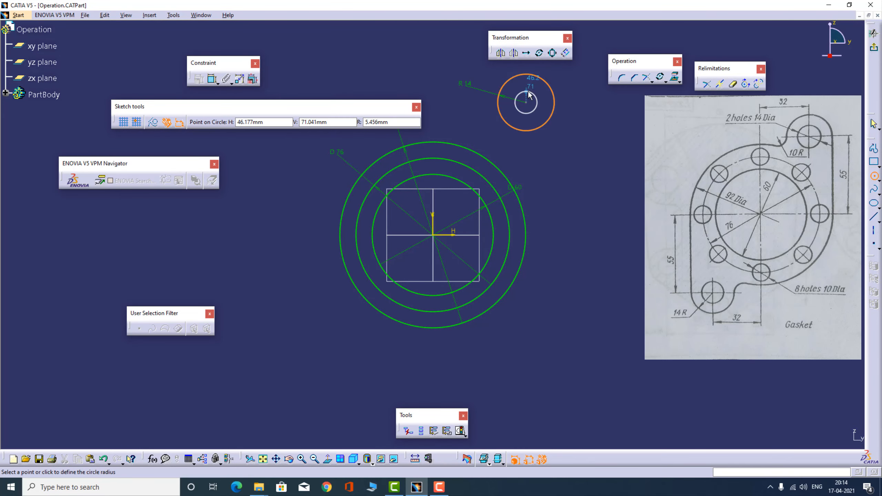
left_click(534, 110)
left_click(212, 79)
left_click(534, 111)
left_click(586, 157)
double_click(586, 156)
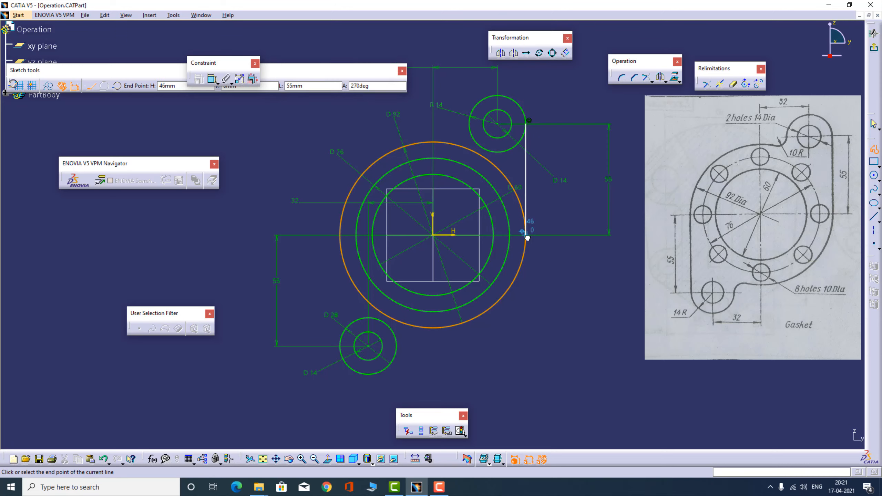
Step: Draw two vertical 55 mm lines joining the 92 mm circle's side points to the outer circles of the upper and lower lugs
left_click(526, 233)
left_click(340, 235)
left_click(340, 346)
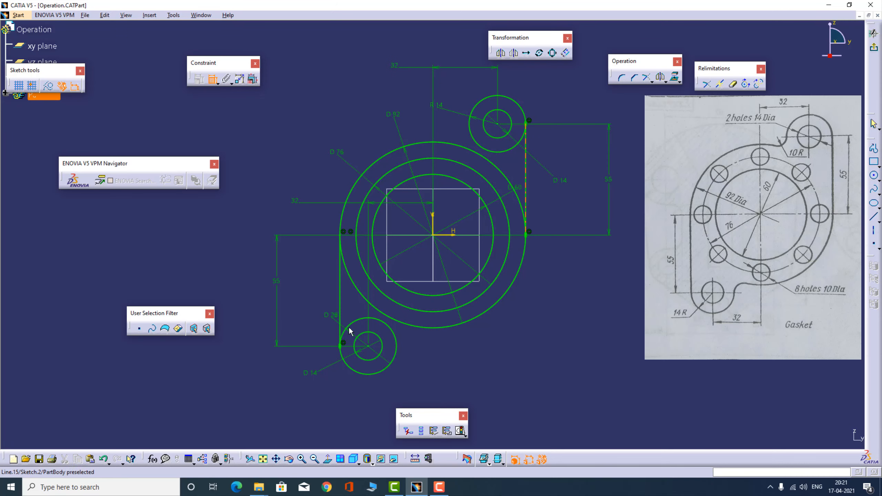
Step: Add a 10 mm radius corner between the 92 mm circle and the upper lug's outer circle without trimming them
left_click(622, 77)
left_click(457, 142)
left_click(471, 132)
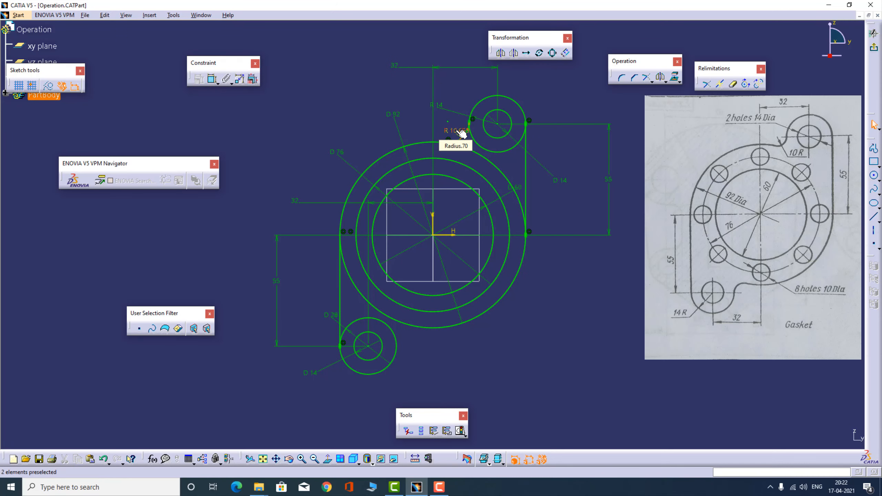
left_click(451, 133)
Step: Add a 10 mm radius corner between the 92 mm circle and the lower lug's outer circle without trimming them
left_click(402, 323)
left_click(391, 329)
type("10")
key("Return")
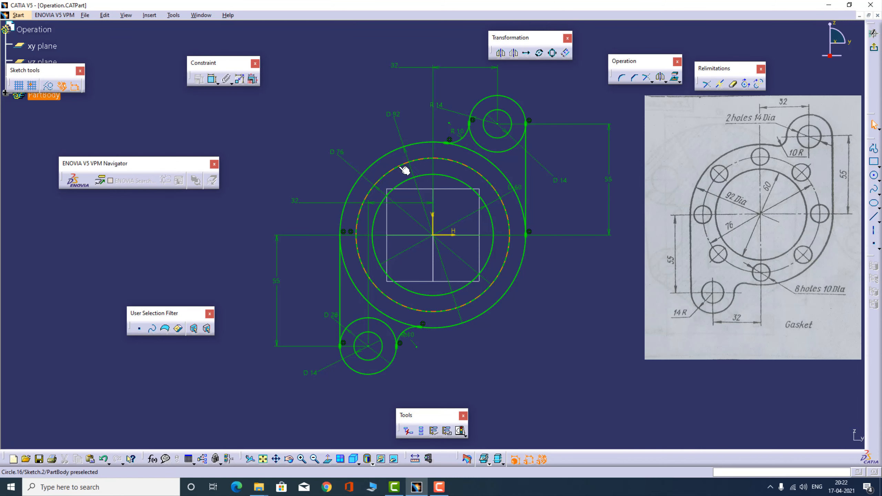
Step: Quick-trim the inner arcs of the 92 mm circle and of both lug outer circles to leave the gasket outline
left_click(507, 167)
left_click(364, 294)
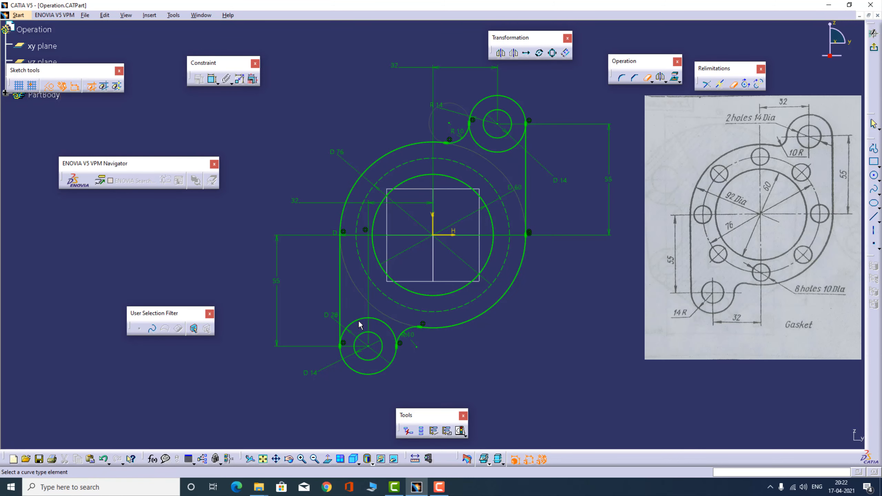
left_click(361, 319)
left_click(477, 144)
Step: Sketch a hole circle centred at the top of the 76 mm construction circle and constrain its diameter to 10 mm
left_click(873, 175)
left_click(433, 159)
left_click(441, 153)
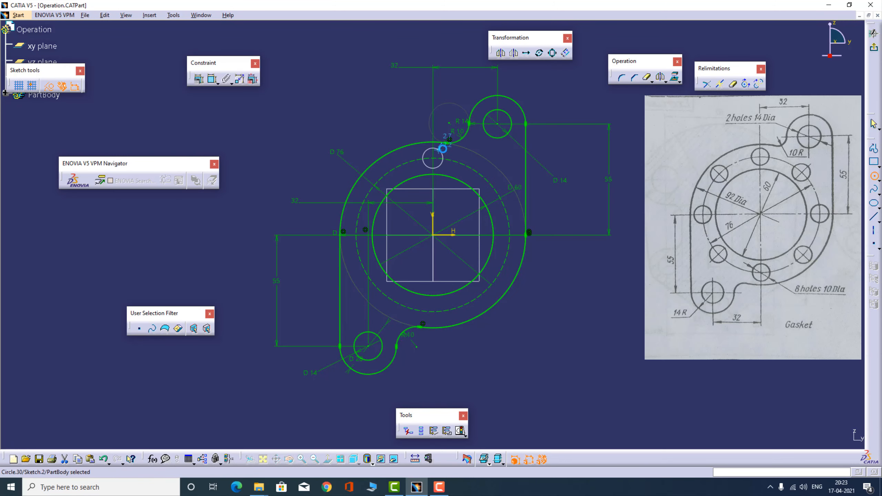
double_click(400, 134)
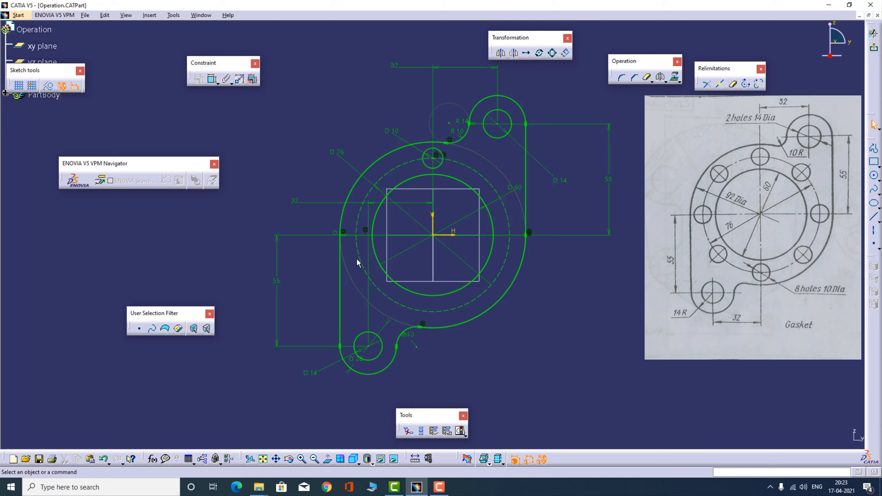
Step: Set up a Rotate operation with 7 duplicated instances and constraint conservation enabled
left_click(540, 53)
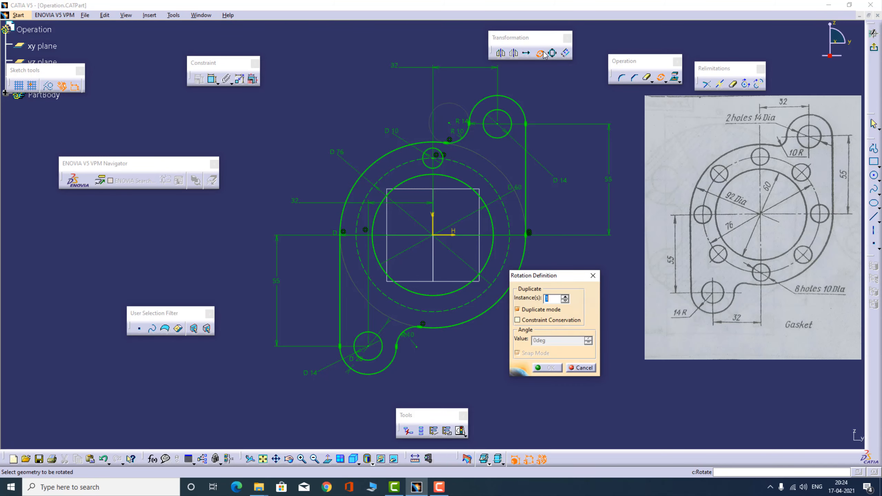
left_click_drag(549, 277, 586, 307)
left_click(600, 306)
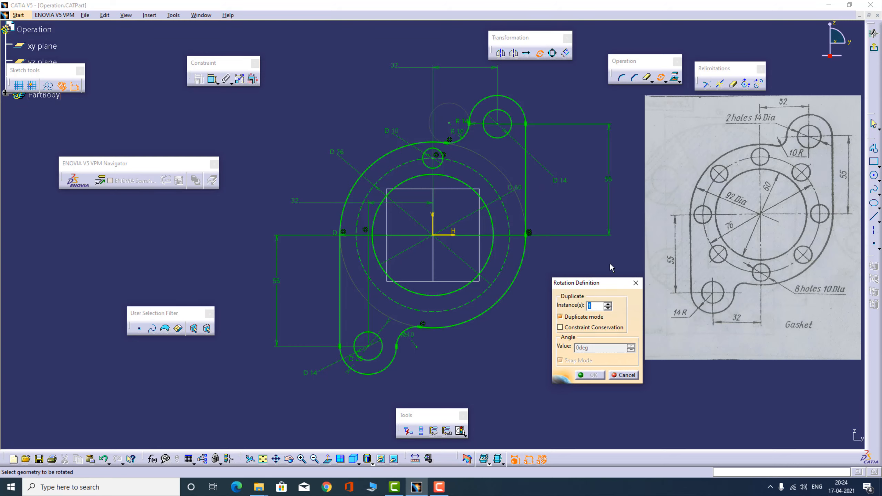
type("7")
left_click_drag(596, 308, 588, 307)
left_click(580, 320)
left_click(583, 320)
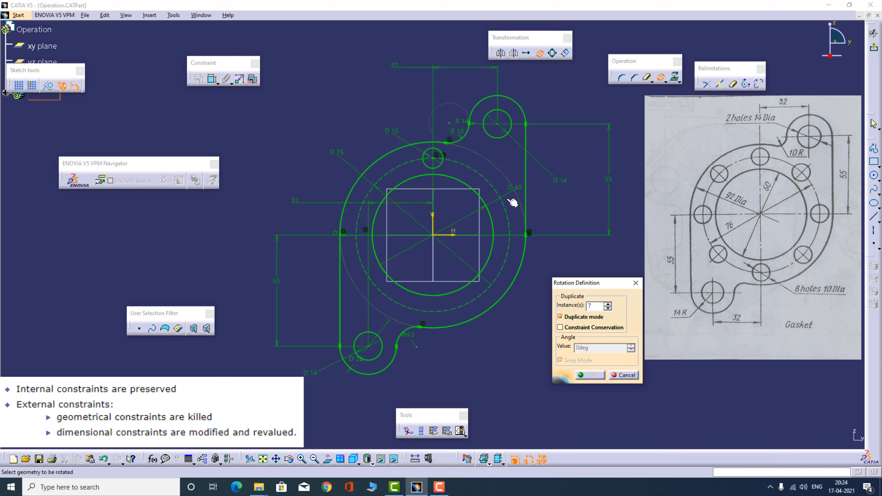
left_click(582, 328)
Step: Rotate the 10 mm hole circle about the sketch origin, using its centre as the angle reference and an angle of 360/8
left_click(446, 163)
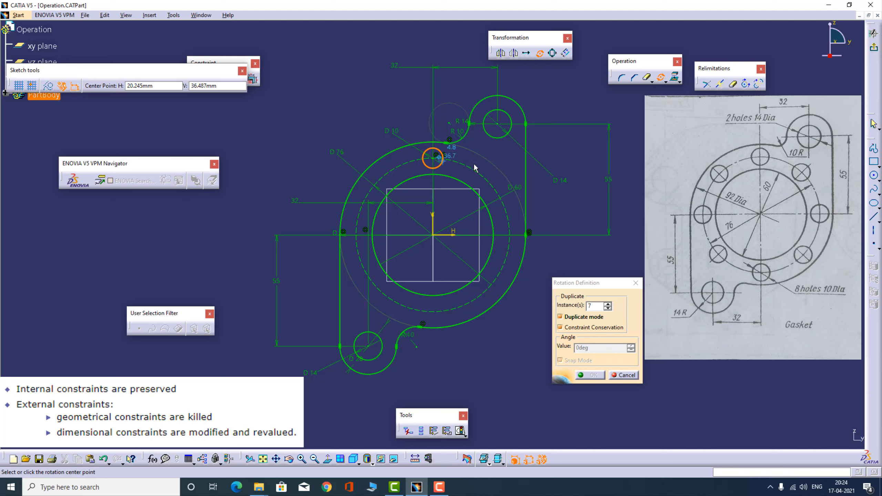
left_click(433, 236)
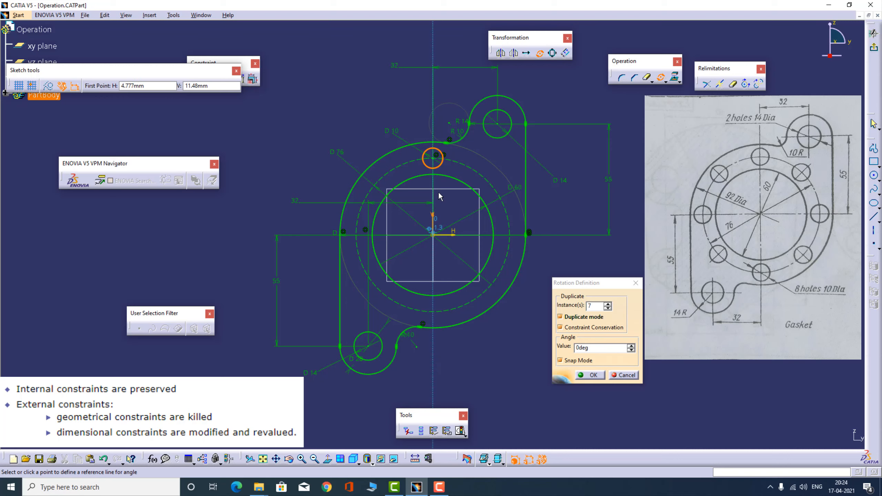
left_click(436, 159)
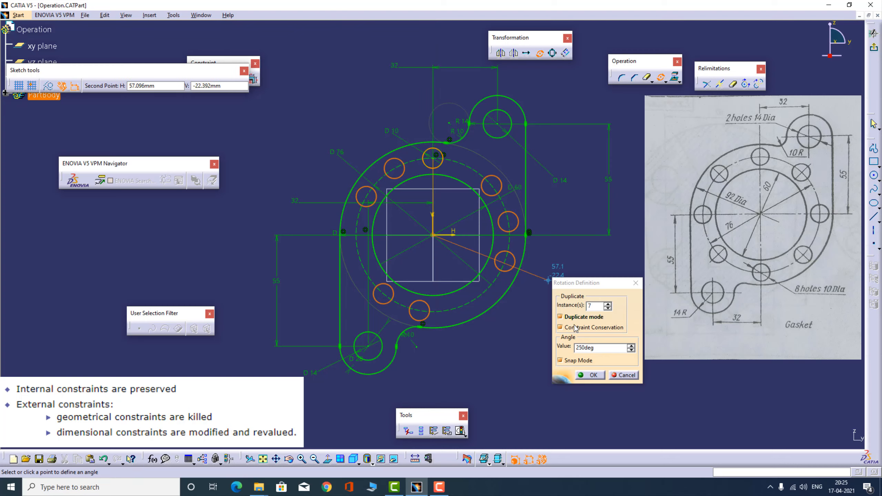
double_click(600, 347)
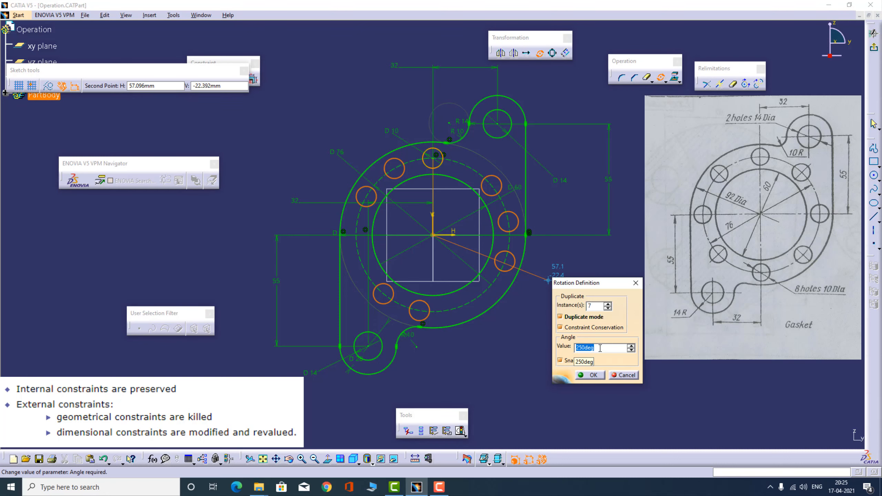
type("360/8")
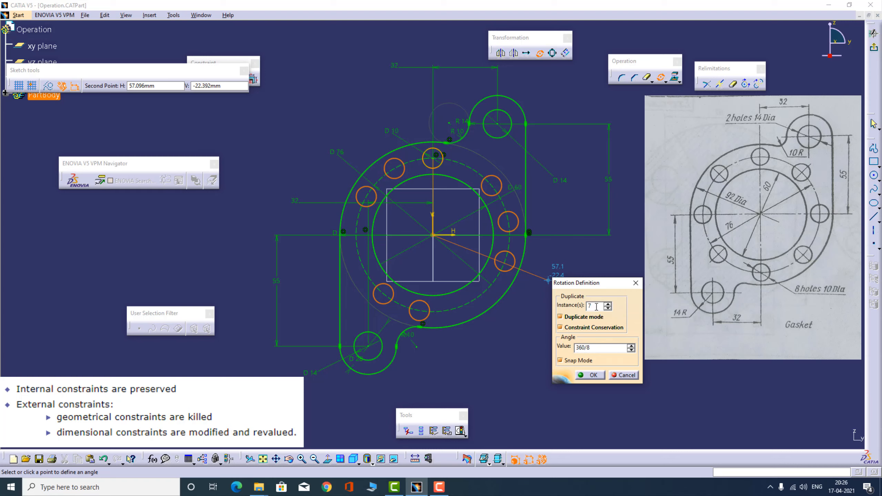
left_click(592, 375)
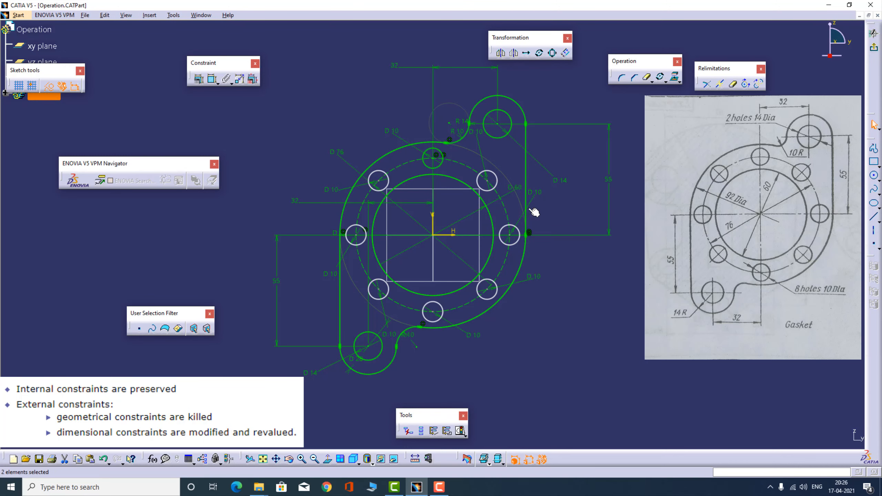
Step: Move the hole copy on the positive H side off the pitch circle and constrain its centre coincident with the H axis
left_click(511, 235)
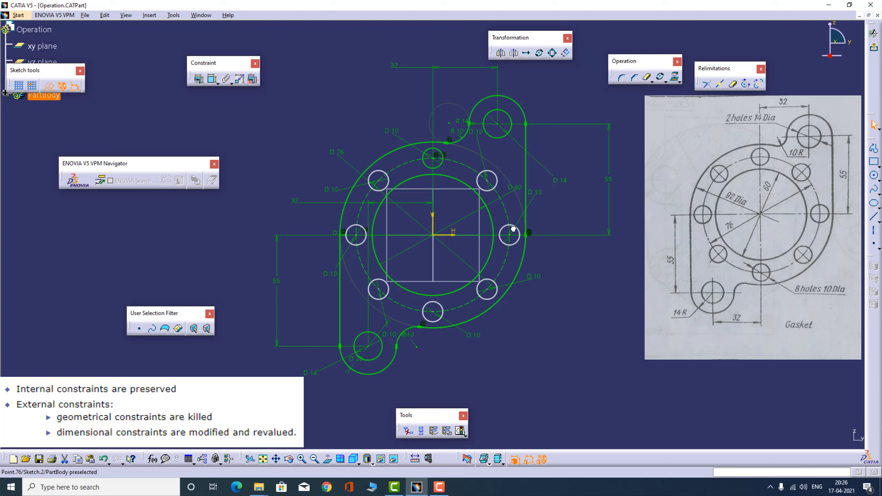
left_click_drag(513, 229, 580, 267)
left_click(455, 236, "ctrl")
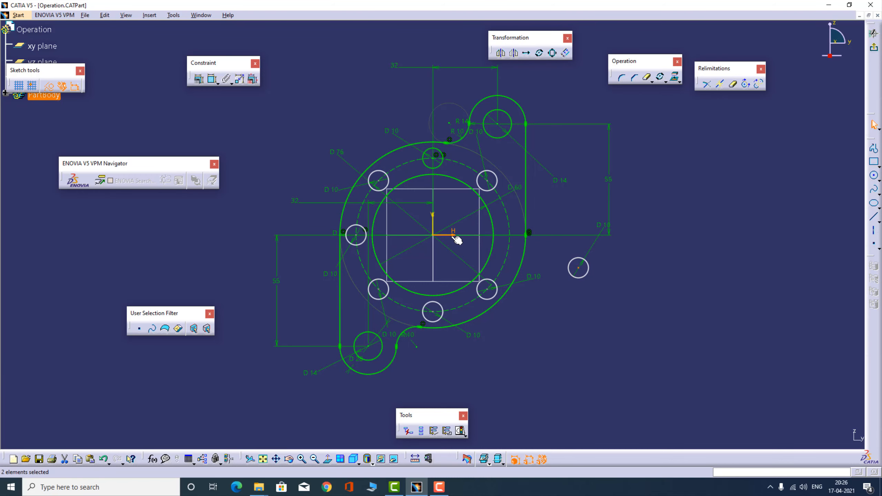
left_click(239, 79)
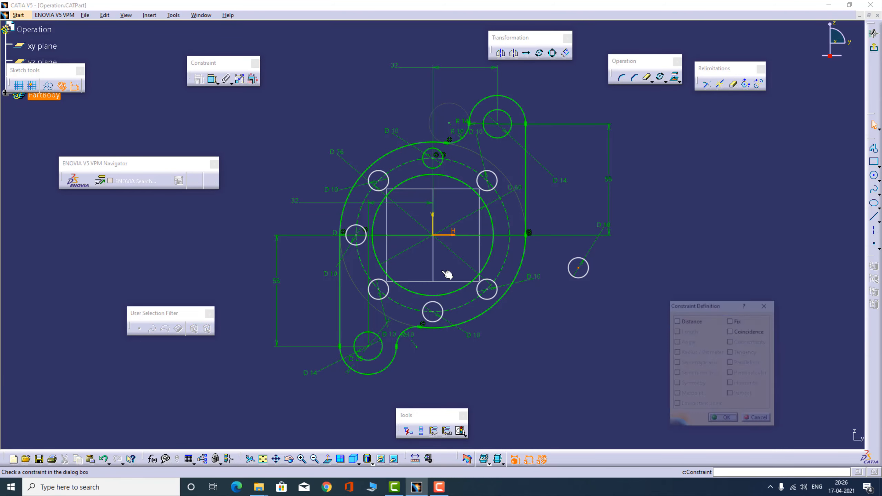
left_click(746, 332)
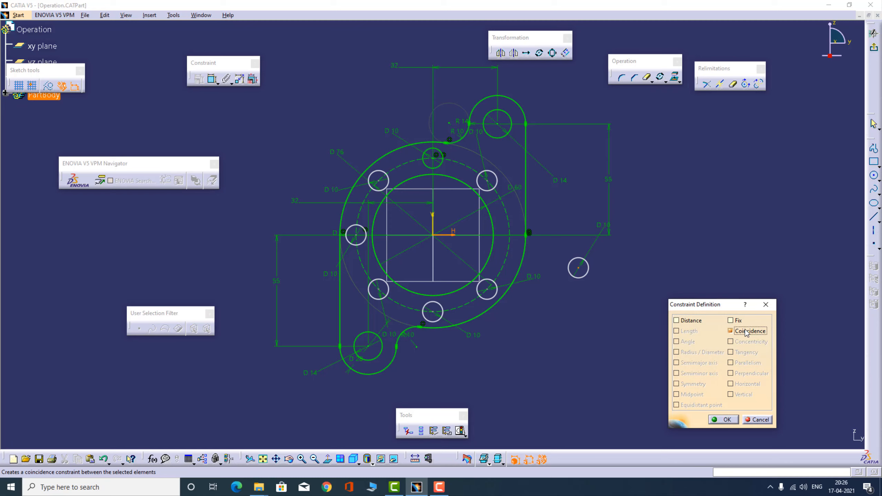
left_click(725, 420)
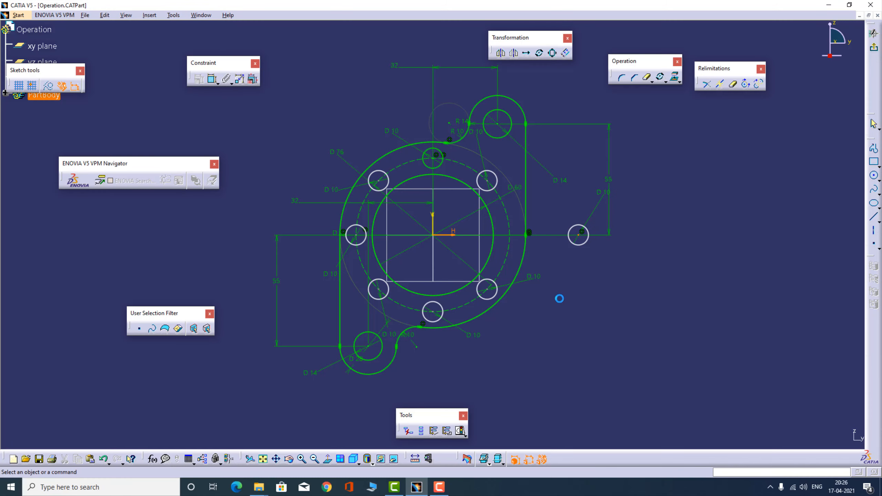
Step: Constrain the displaced hole's centre coincident with the 76 mm construction circle
left_click(514, 257)
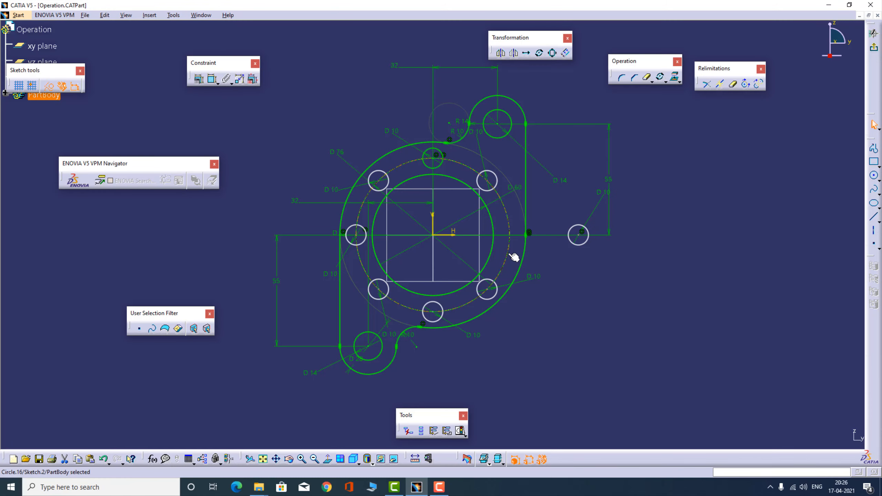
left_click(579, 235)
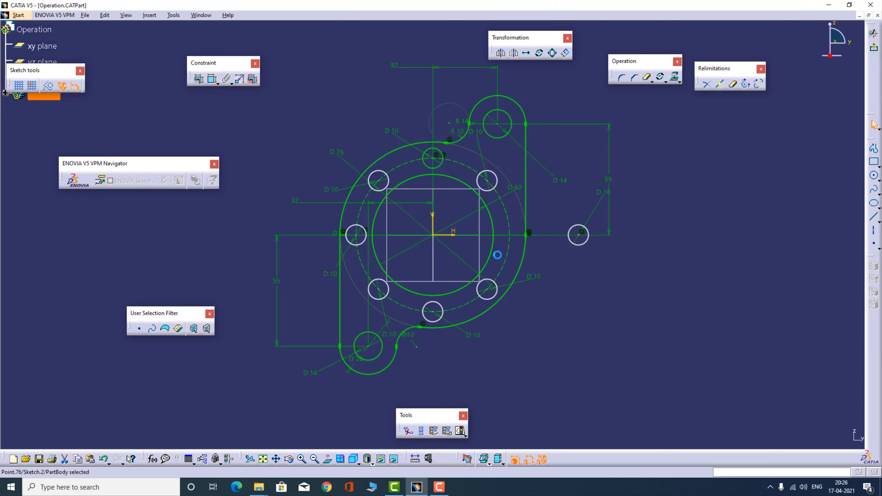
left_click(514, 250, "ctrl")
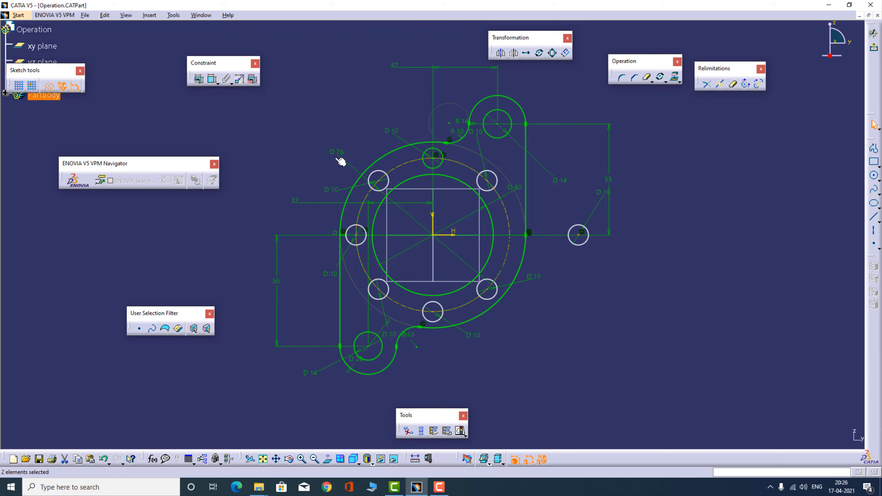
left_click(212, 79)
left_click(750, 332)
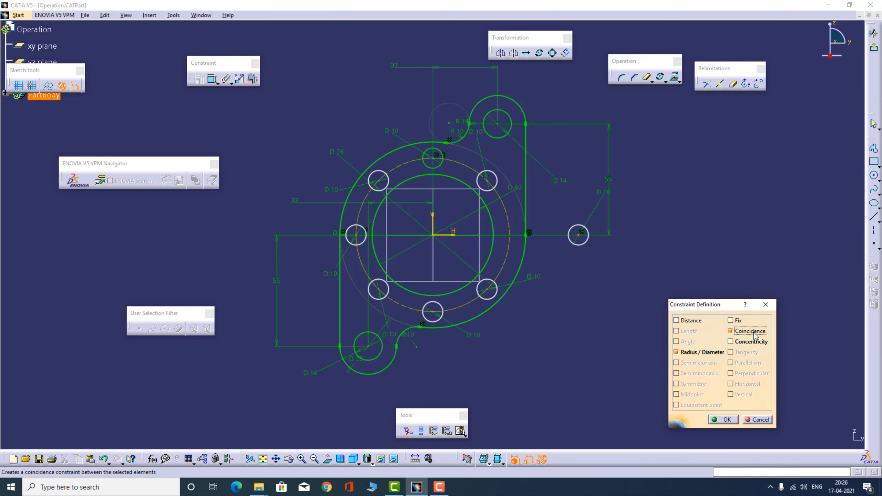
left_click(718, 419)
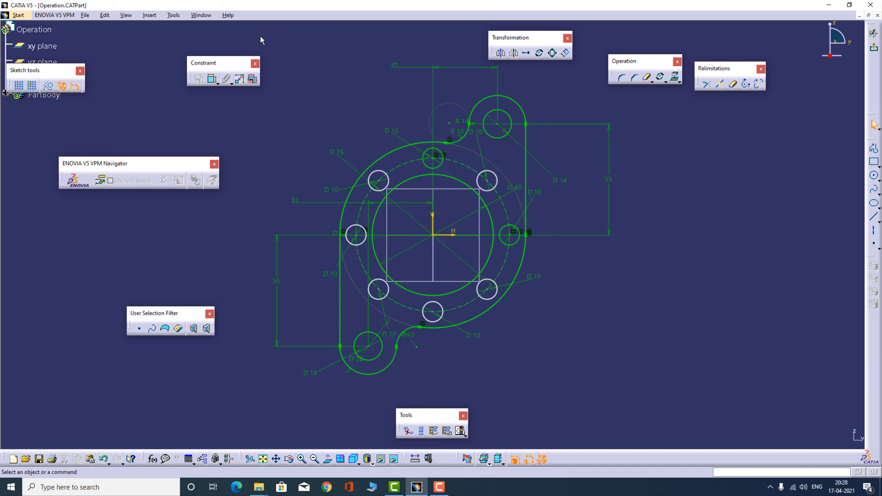
Step: Delete all the gasket geometry and sketch a wavy spline through six points on the positive H side of the axes
mouse_move(235, 32)
left_mouse_down()
mouse_move(305, 117)
mouse_move(635, 437)
left_mouse_up()
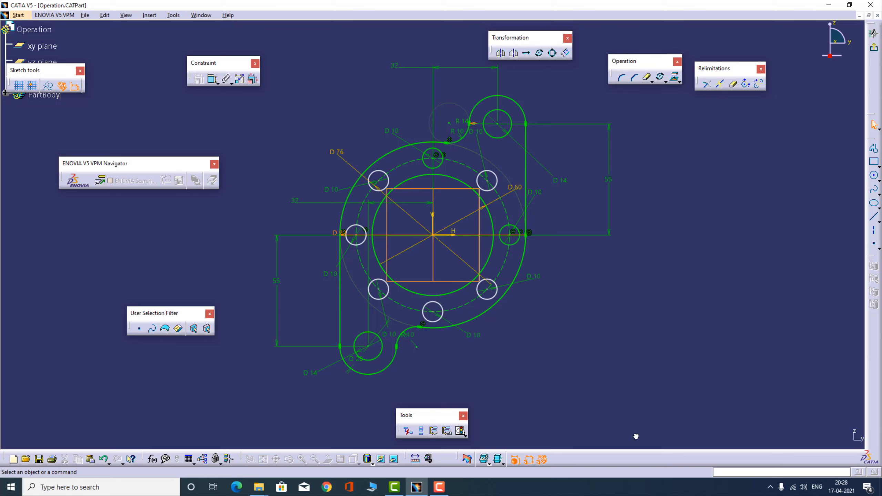
key("Delete")
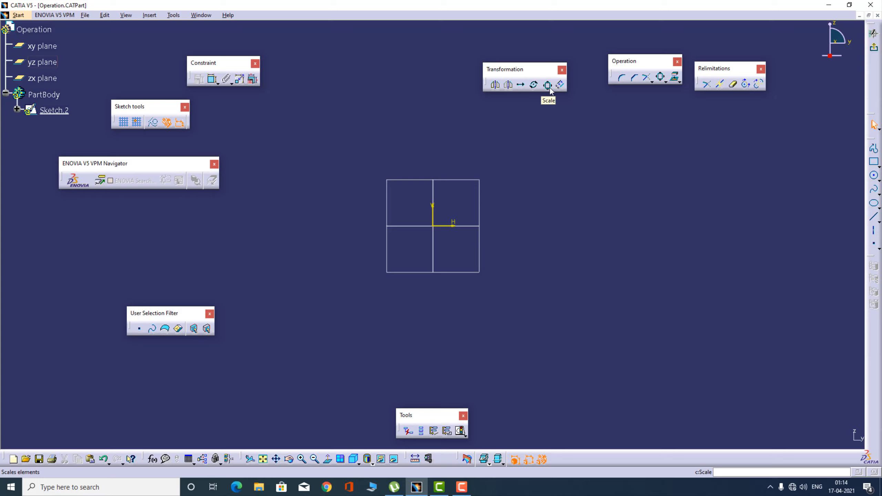
left_click(874, 189)
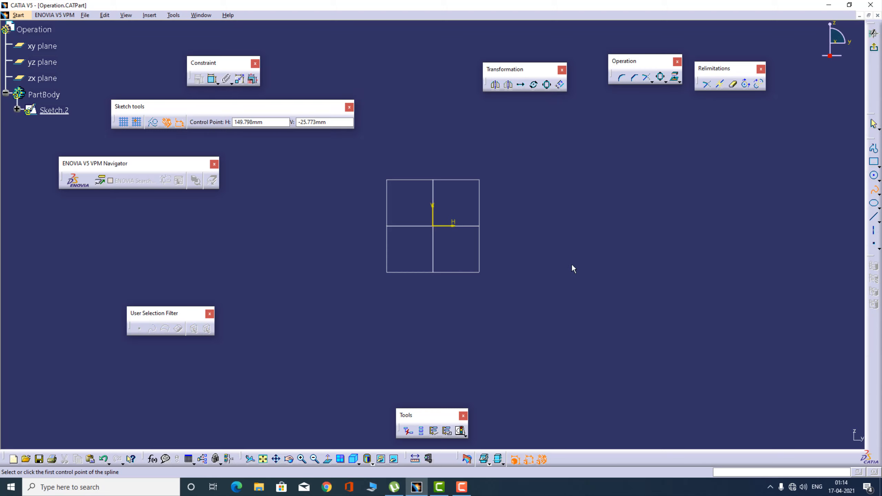
left_click(506, 260)
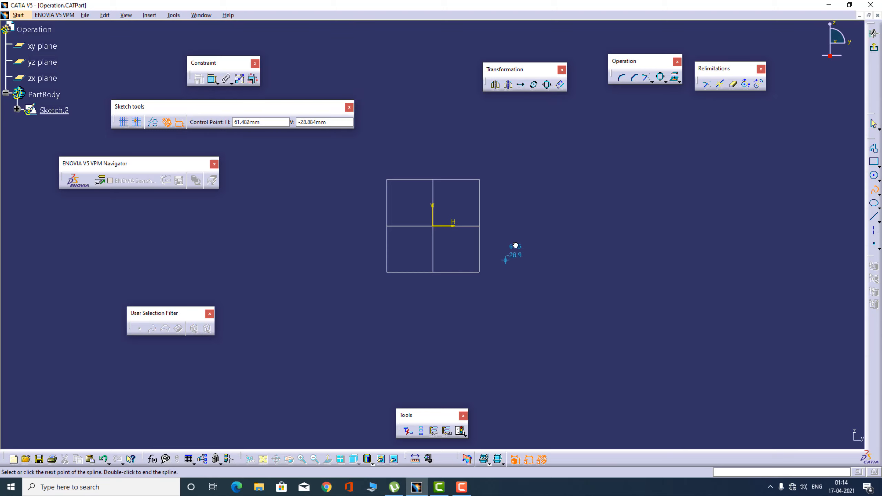
left_click(540, 202)
left_click(602, 251)
left_click(661, 171)
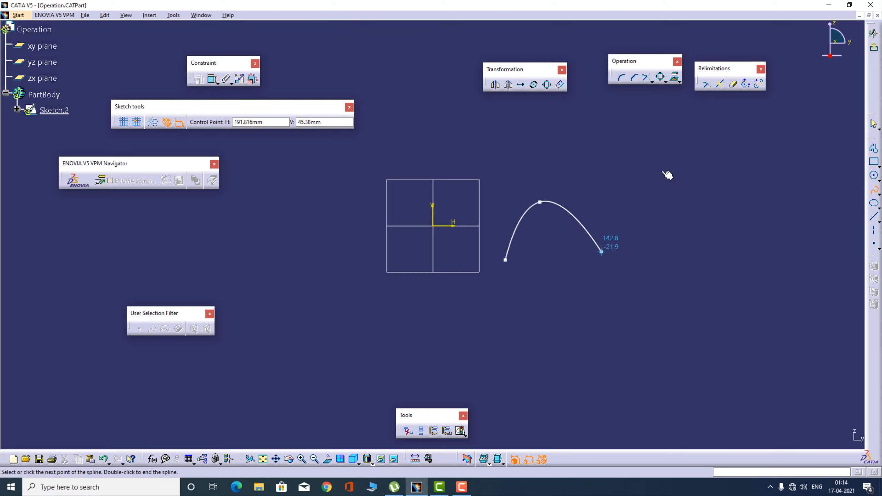
left_click(702, 218)
double_click(751, 154)
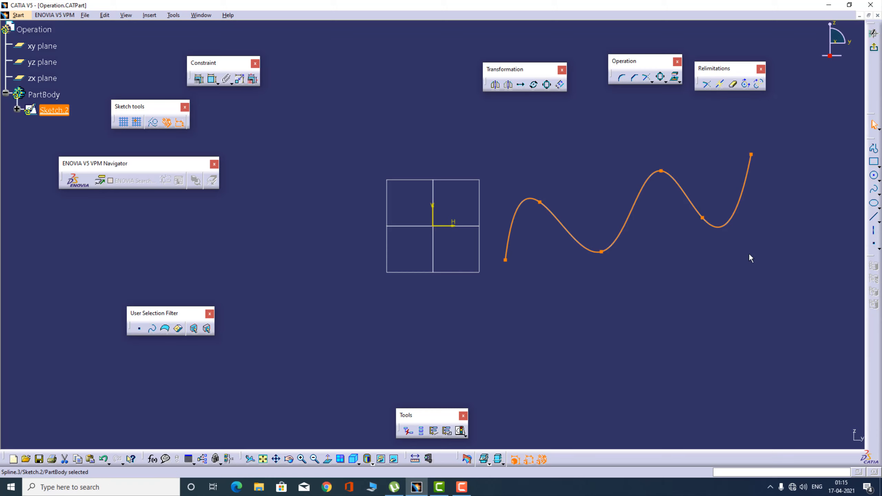
left_click(677, 374)
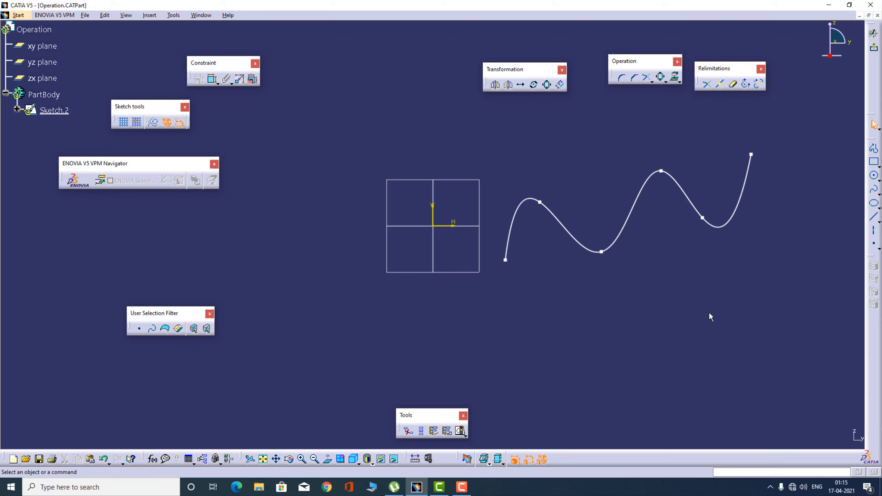
Step: Scale a duplicate of the spline about its starting endpoint with the scale value's increment changed to 1, and undo the scaling
left_click(548, 87)
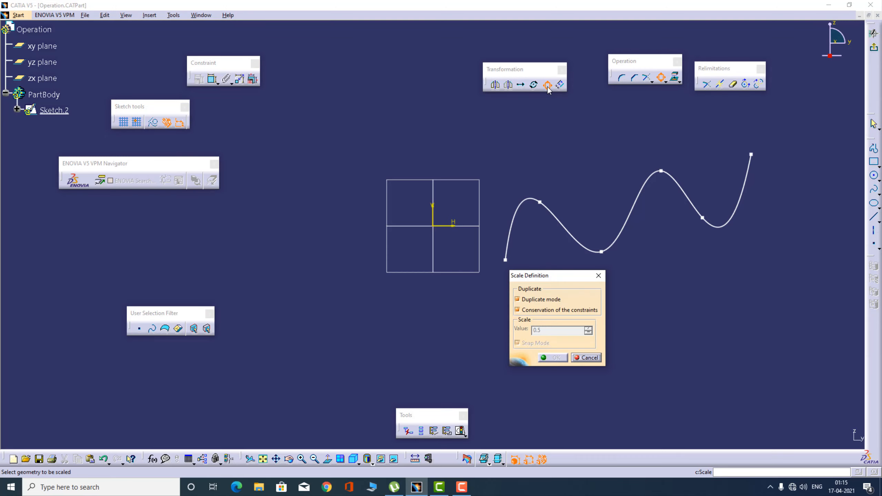
left_click(555, 221)
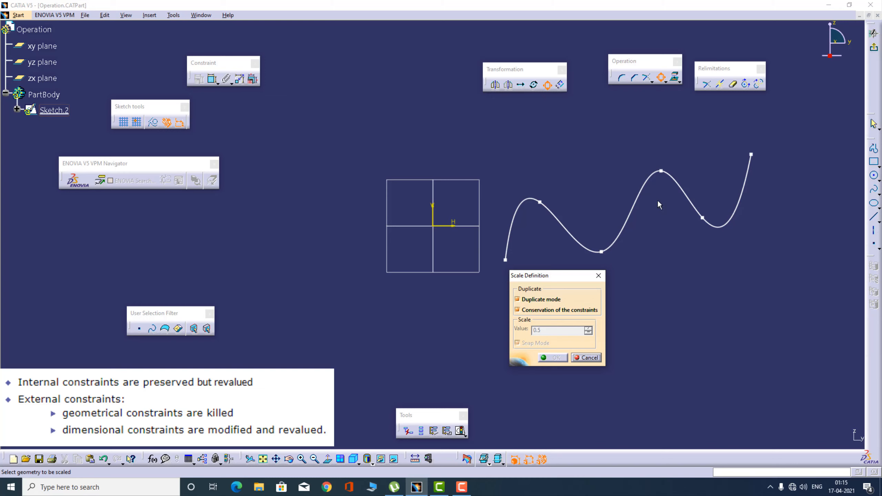
left_click(640, 198)
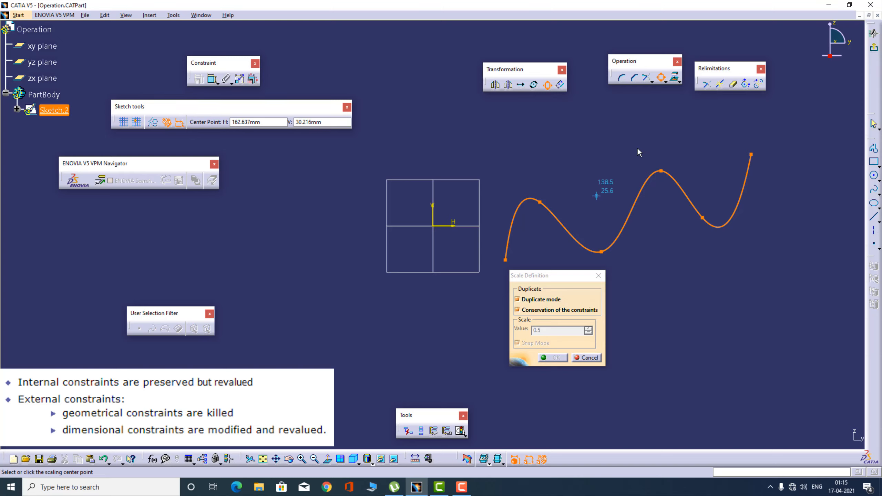
left_click(506, 260)
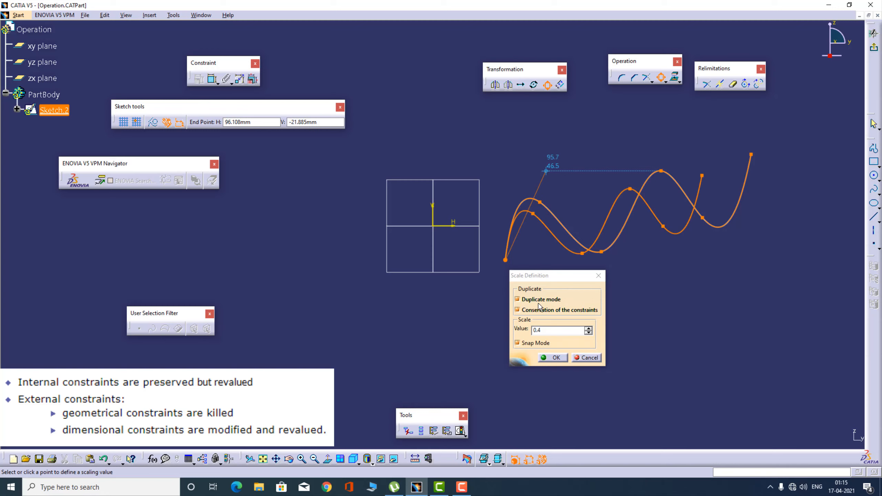
left_click(544, 331)
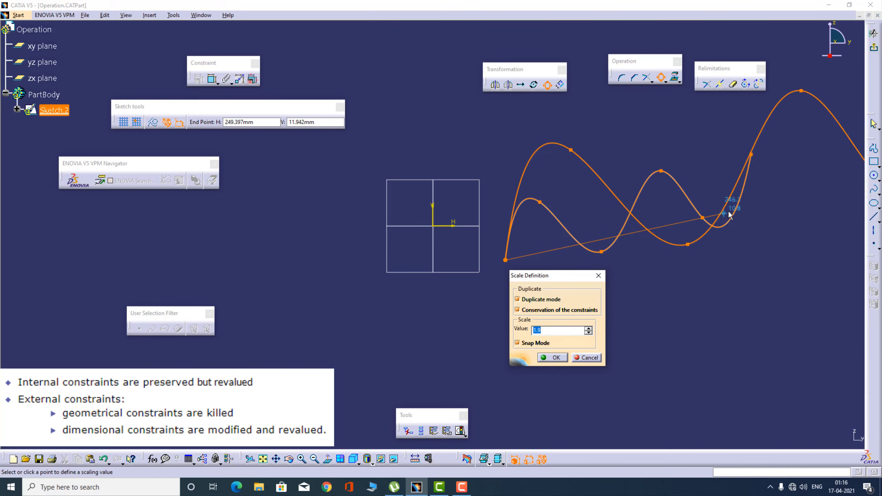
right_click(550, 333)
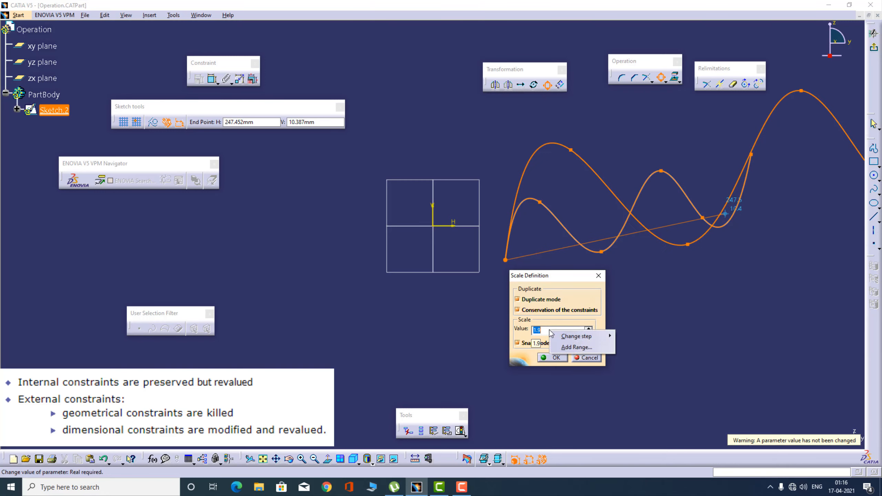
mouse_move(577, 339)
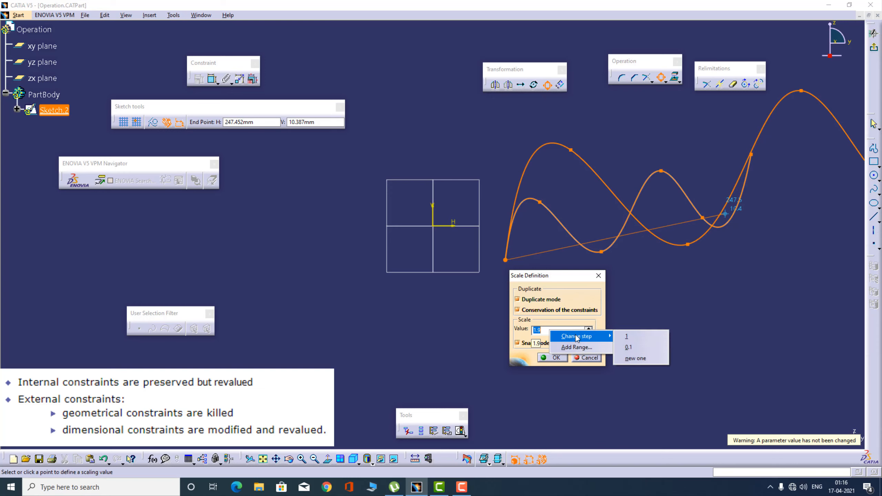
left_click(630, 337)
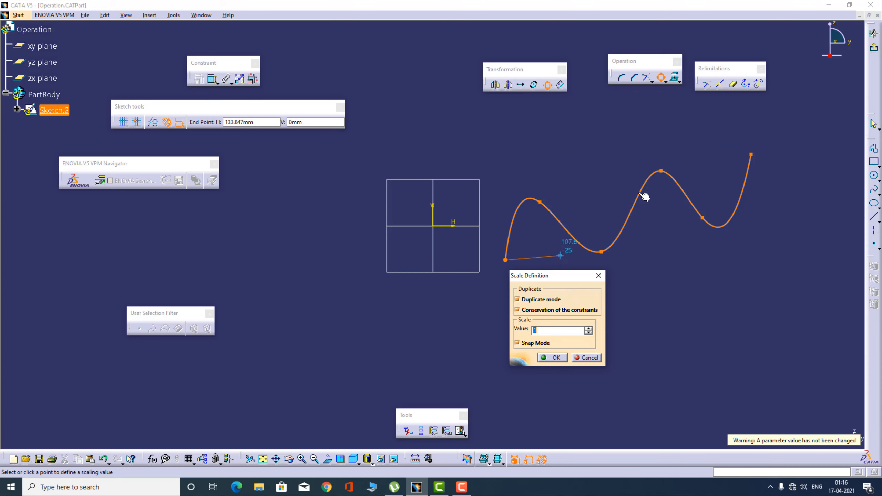
left_click(730, 131)
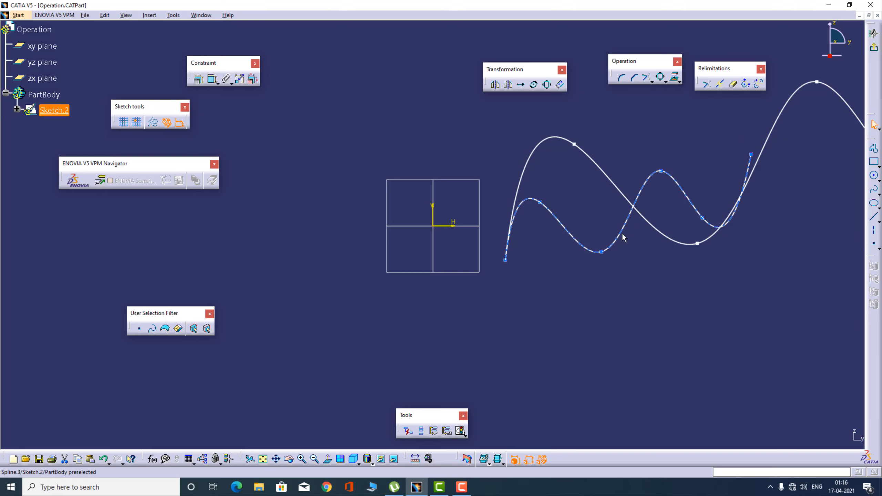
key("ctrl+z")
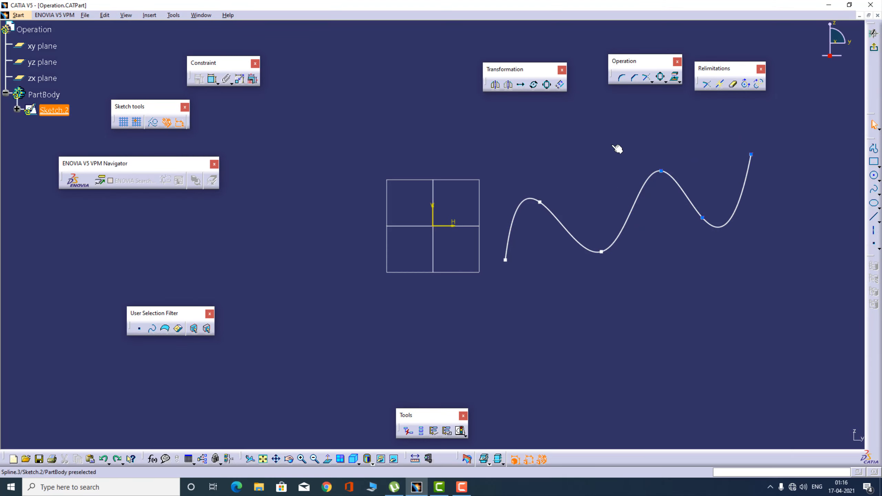
Step: Dimension the distance from the spline's second control point to the H axis and set it to 20 mm
left_click(212, 79)
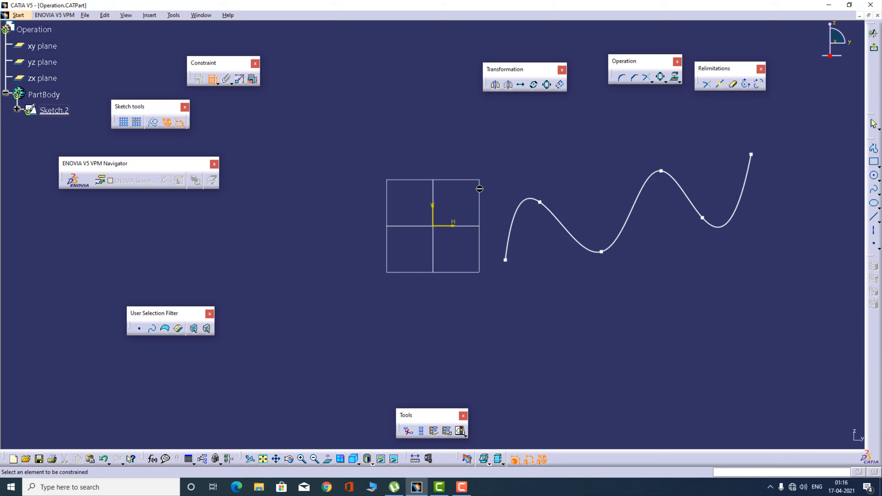
left_click(541, 203)
left_click(457, 226)
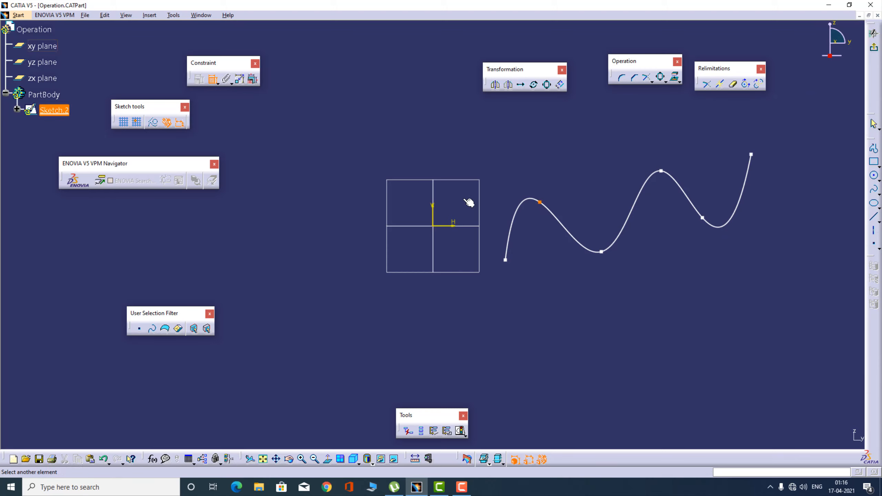
left_click(464, 138)
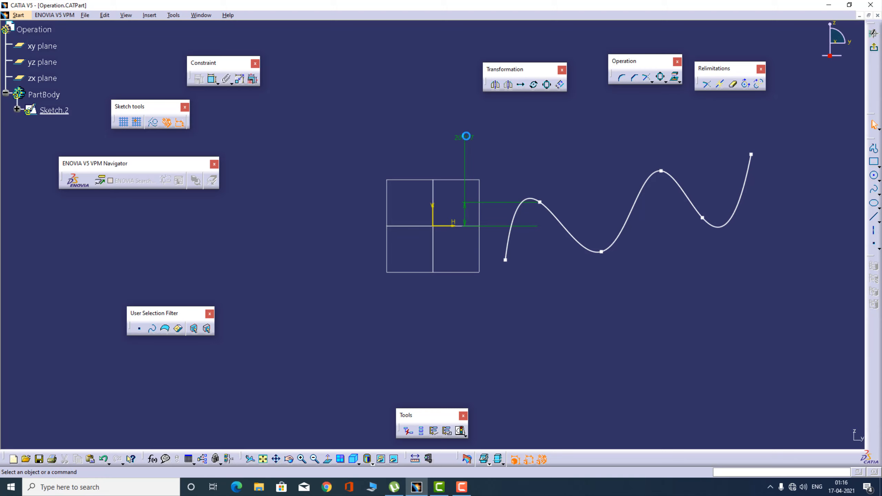
double_click(465, 137)
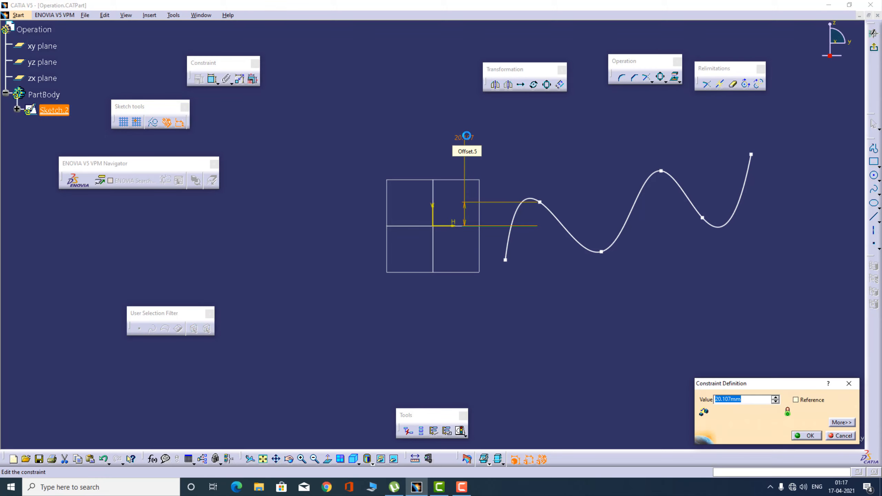
type("20")
key("Return")
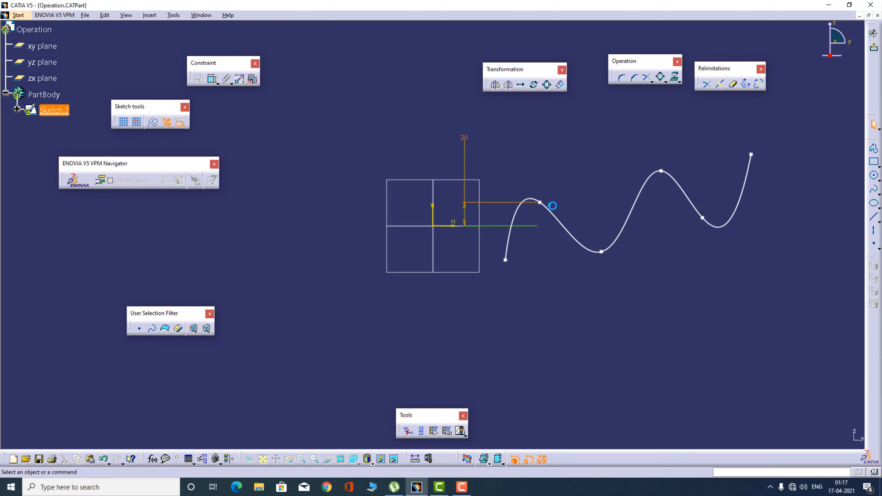
Step: Scale a duplicate of the spline by 2 about its third control point, keeping the constraints
left_click(547, 84)
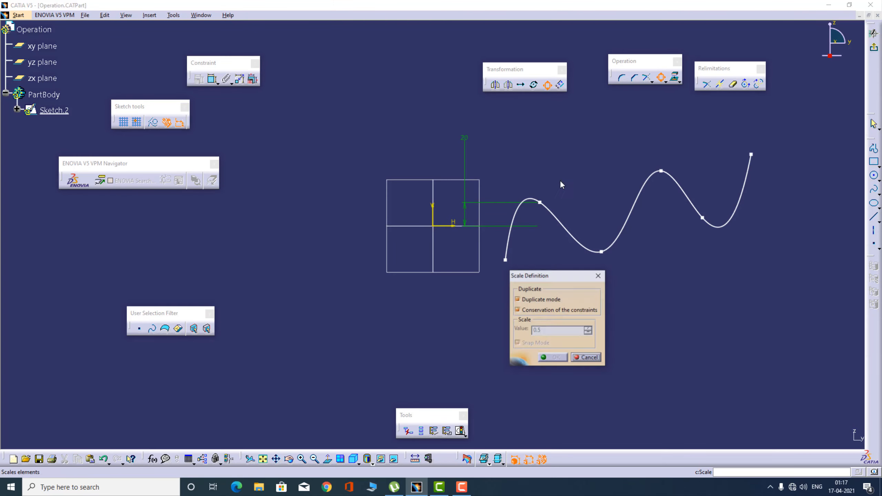
left_click(564, 225)
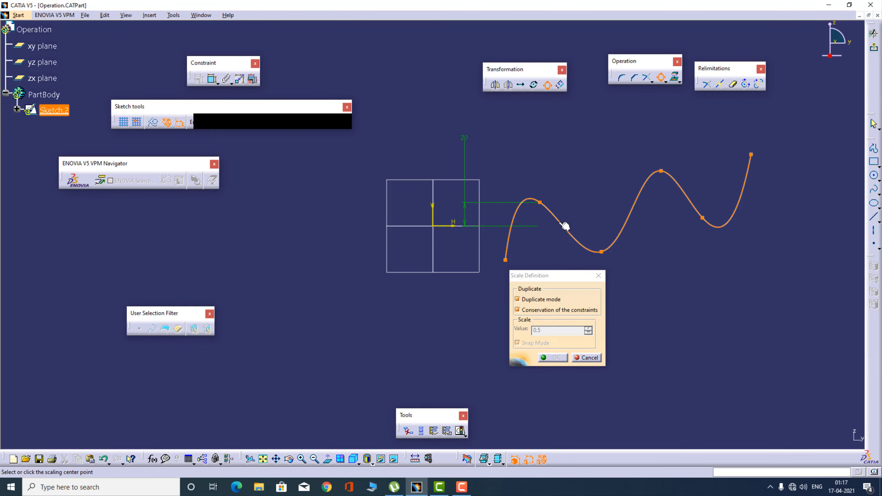
left_click(602, 252)
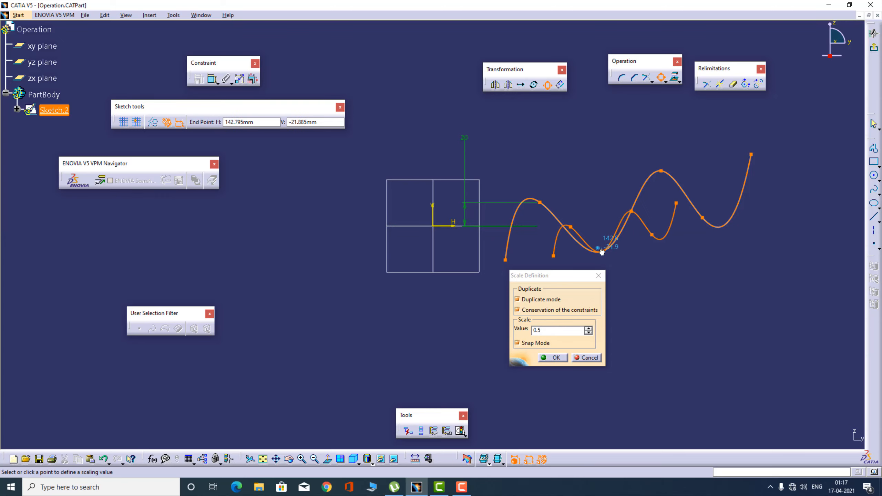
double_click(559, 331)
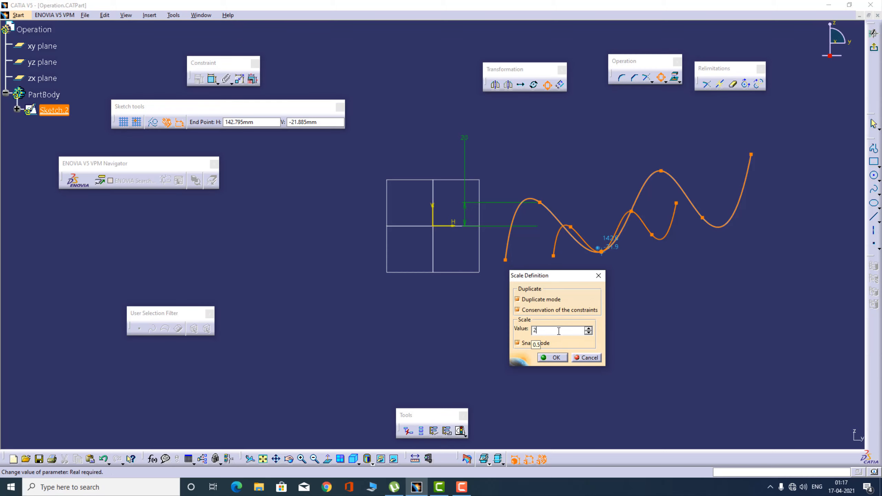
key("Return")
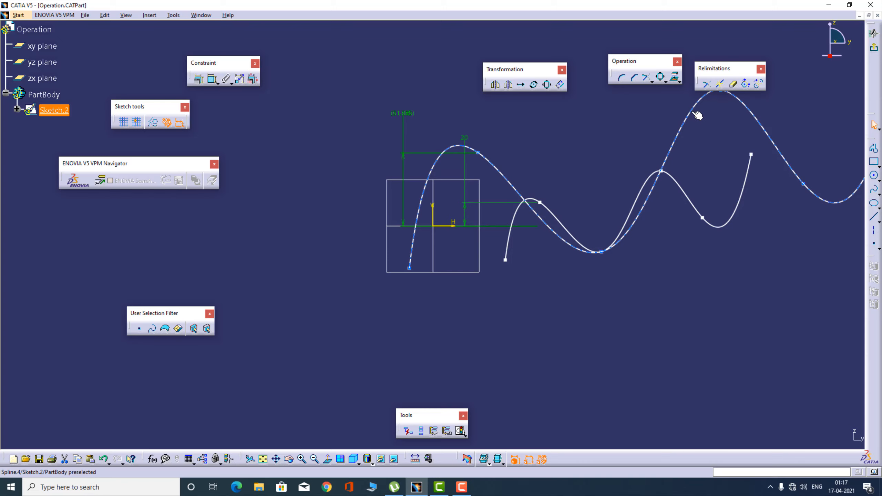
Step: Convert the scaled spline's reference dimension to the H axis into a driving constraint
double_click(418, 117)
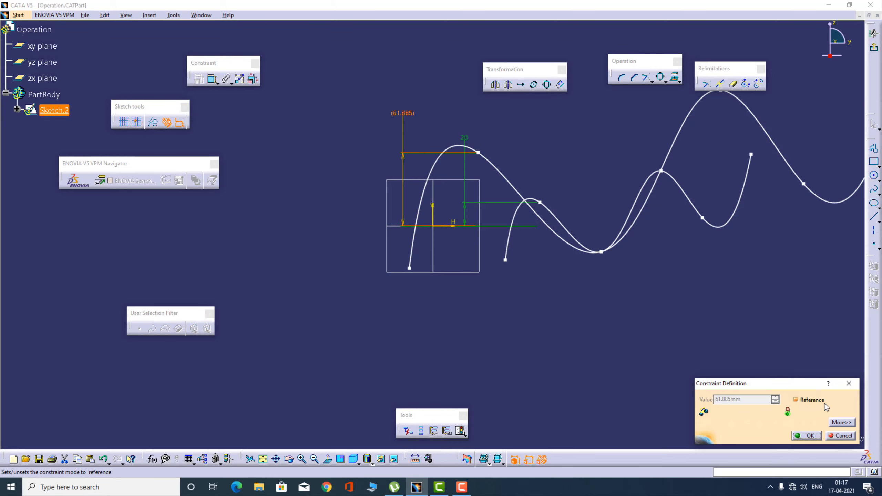
left_click(812, 400)
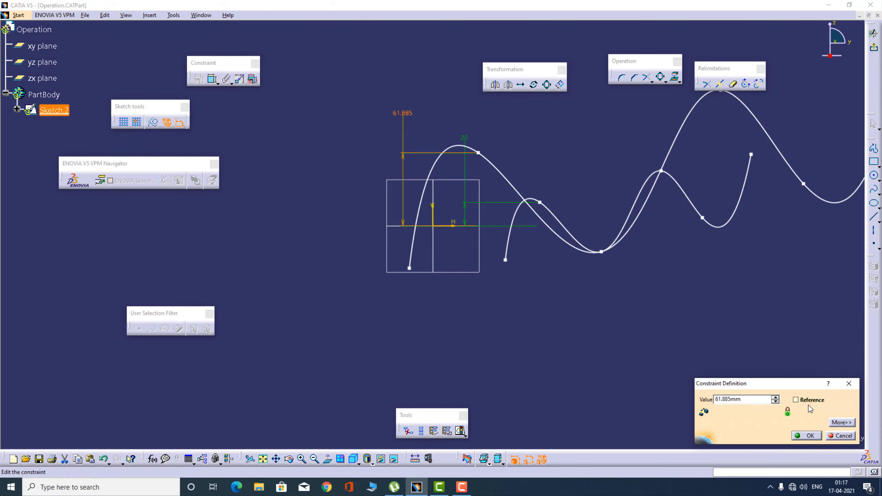
left_click(812, 436)
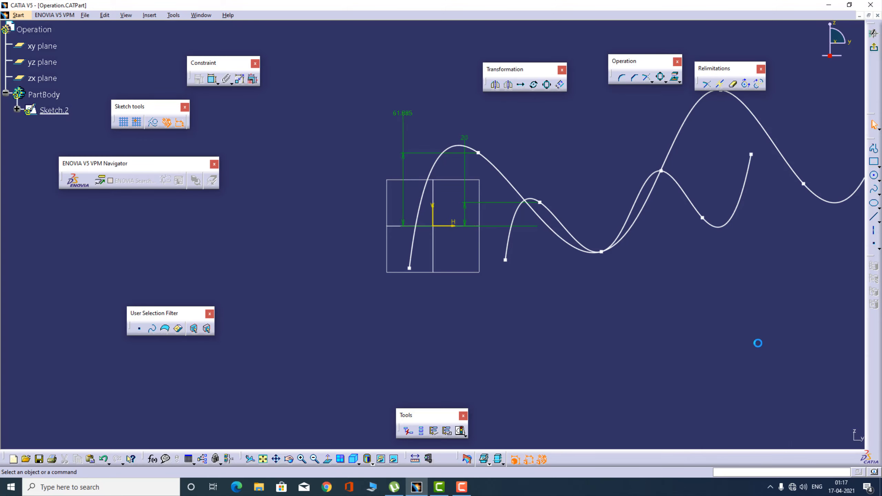
Step: Delete both splines and sketch a rectangle about 113 mm wide and 86 mm high on the positive H side of the axes
left_click(671, 149)
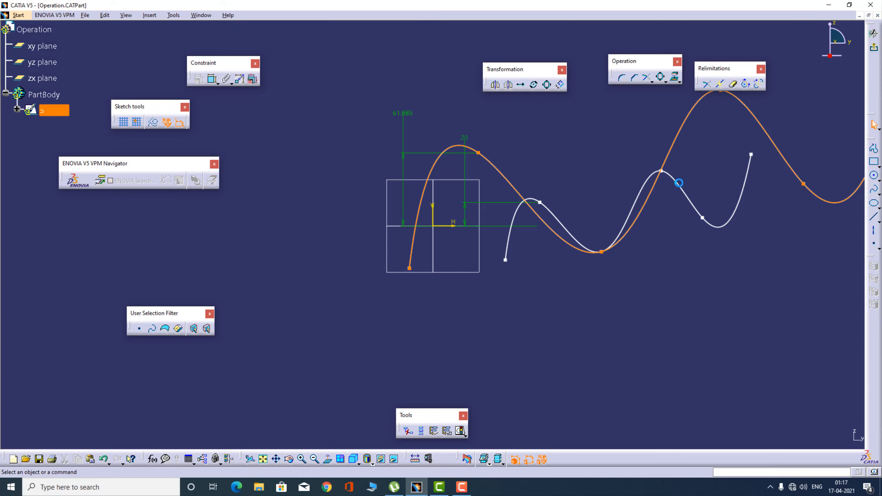
left_click(681, 185, "ctrl")
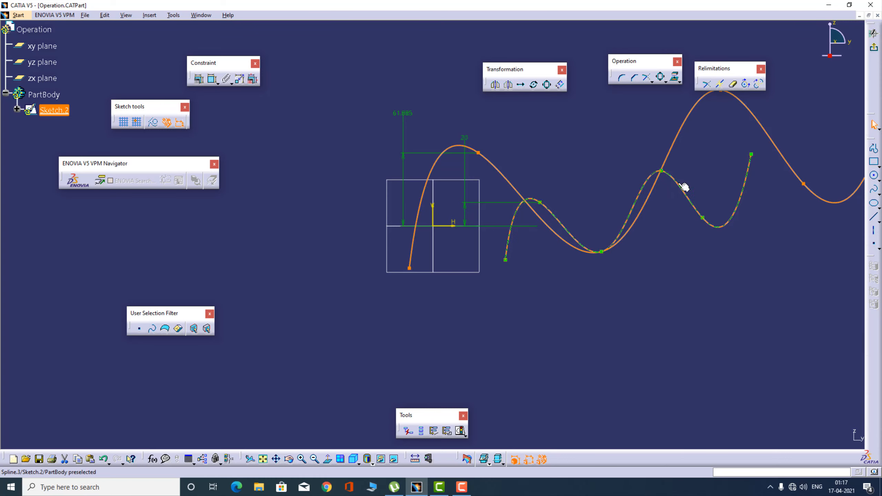
key("Delete")
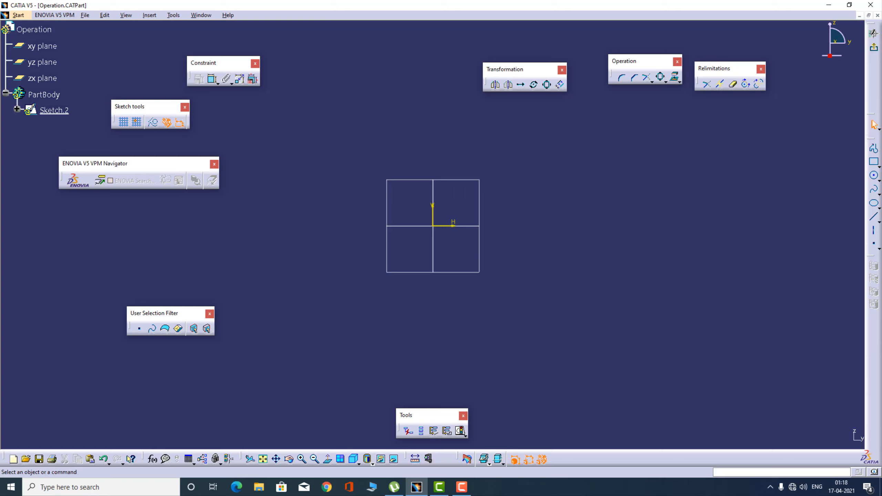
left_click(874, 162)
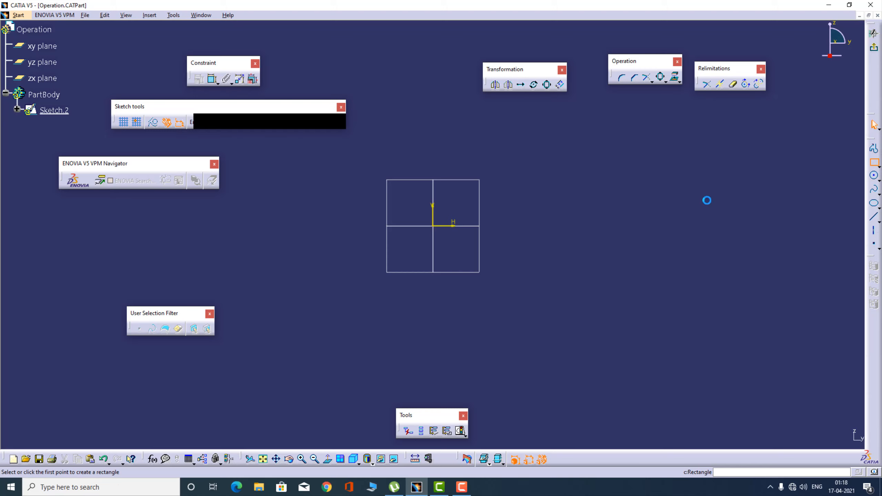
left_click(543, 184)
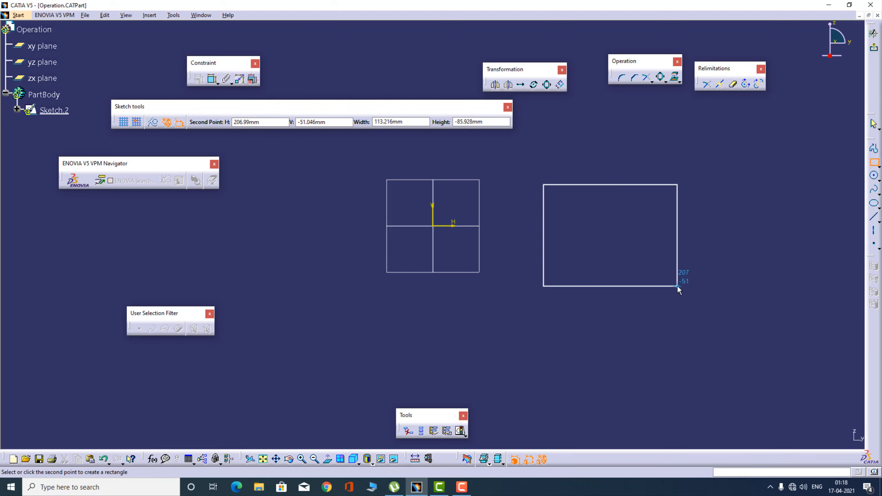
left_click(677, 286)
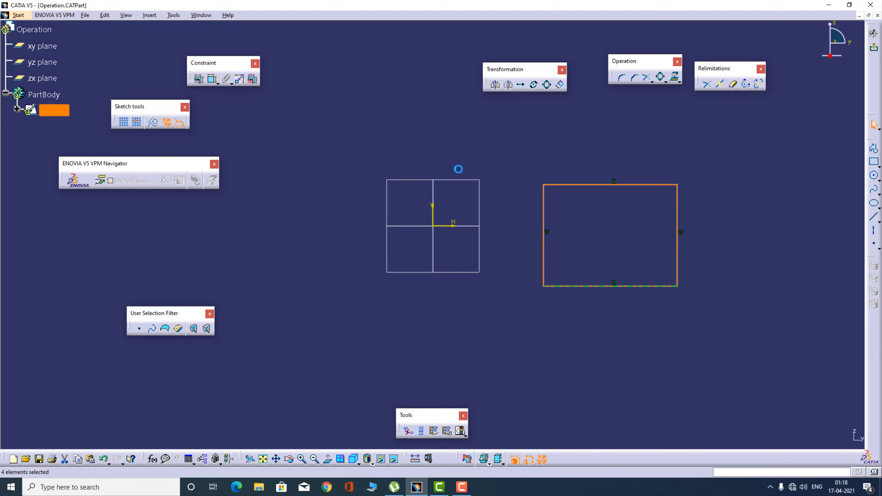
Step: Round the rectangle's lower-right corner with a Corner of about 24 mm radius, trimming both adjoining edges
left_click(622, 78)
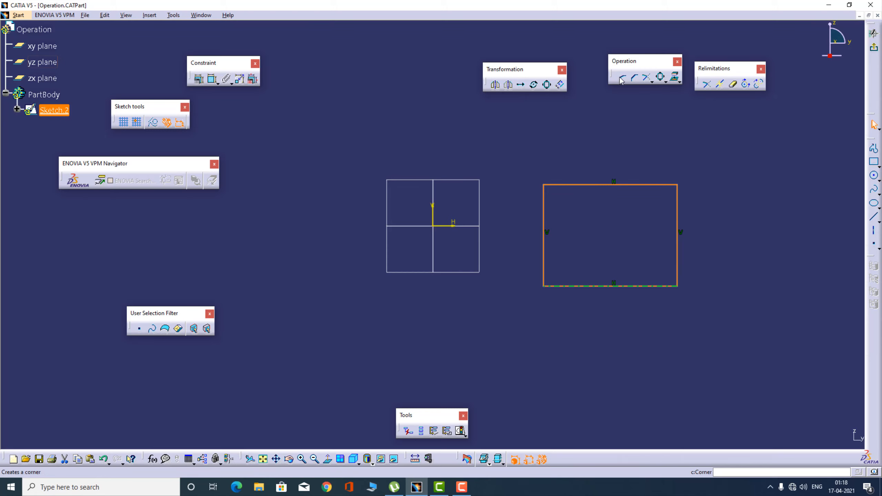
left_click(671, 286)
left_click(678, 268)
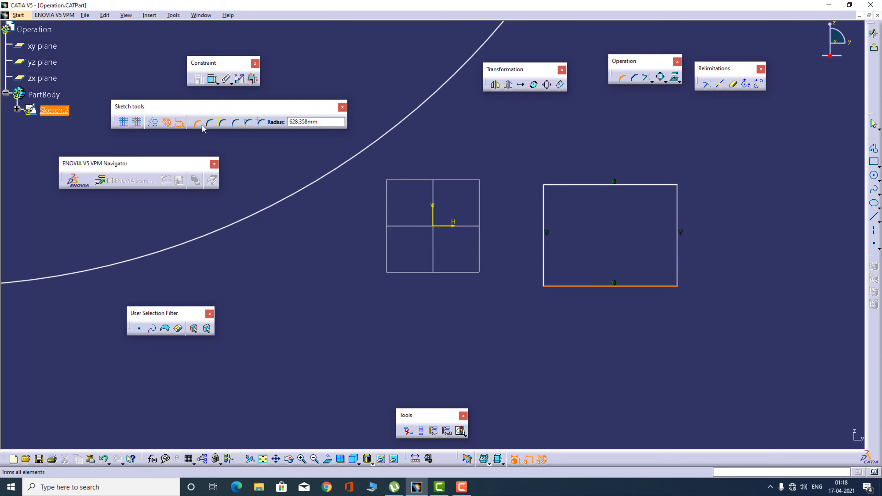
left_click(669, 278)
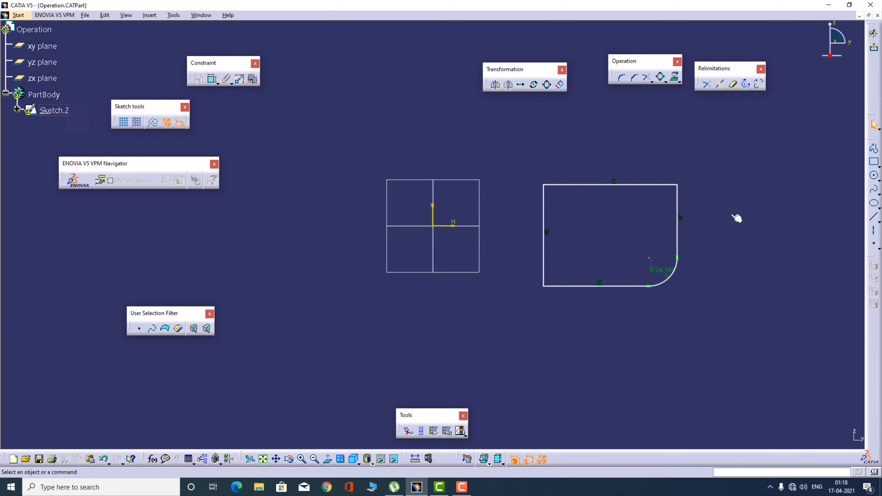
Step: Preview an Offset of the rectangle's top edge, switching from no propagation to tangent propagation
left_click(563, 88)
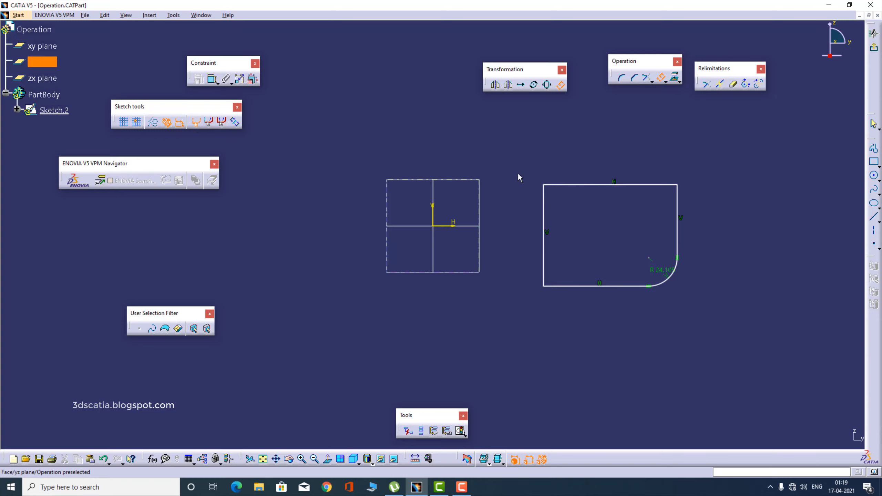
left_click(575, 186)
key("ctrl+c")
key("ctrl+v")
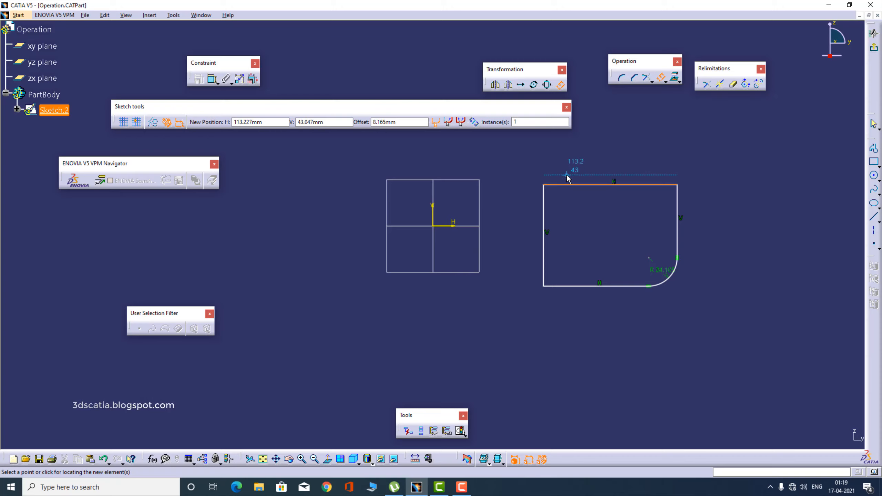
left_click(449, 122)
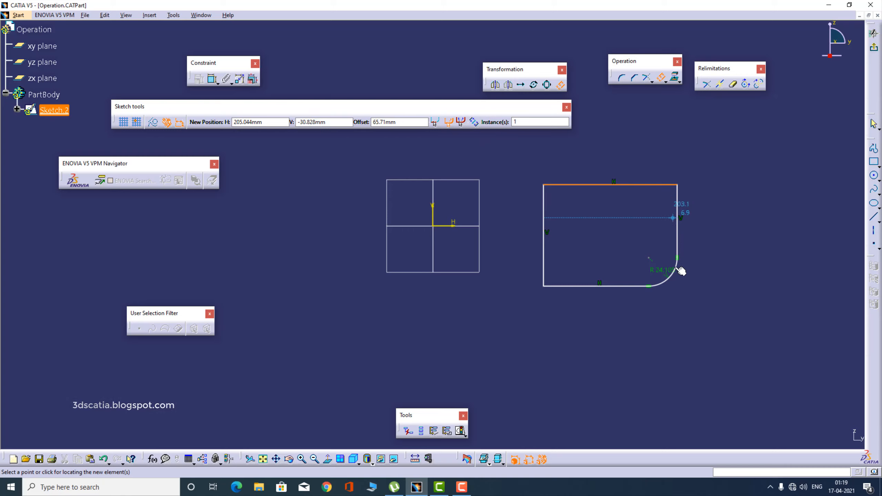
Step: Preview an Offset of the rounded corner arc with tangent propagation and with no propagation
left_click(660, 79)
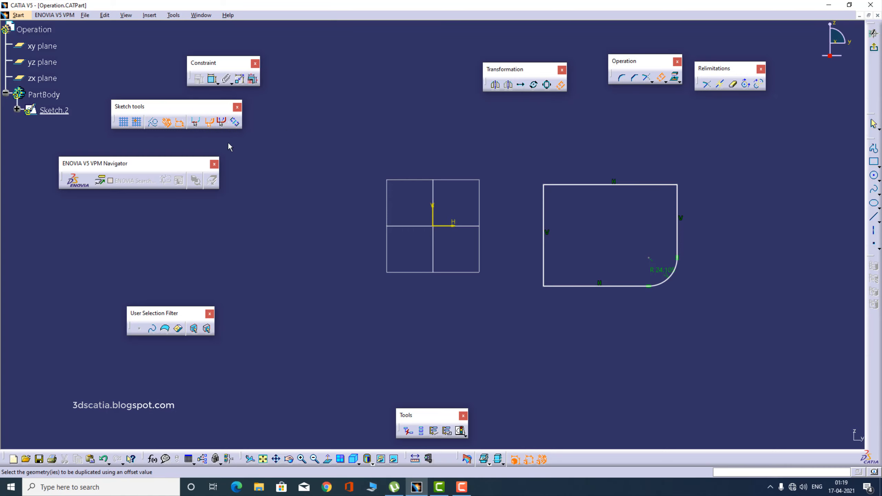
left_click(210, 124)
left_click(671, 286)
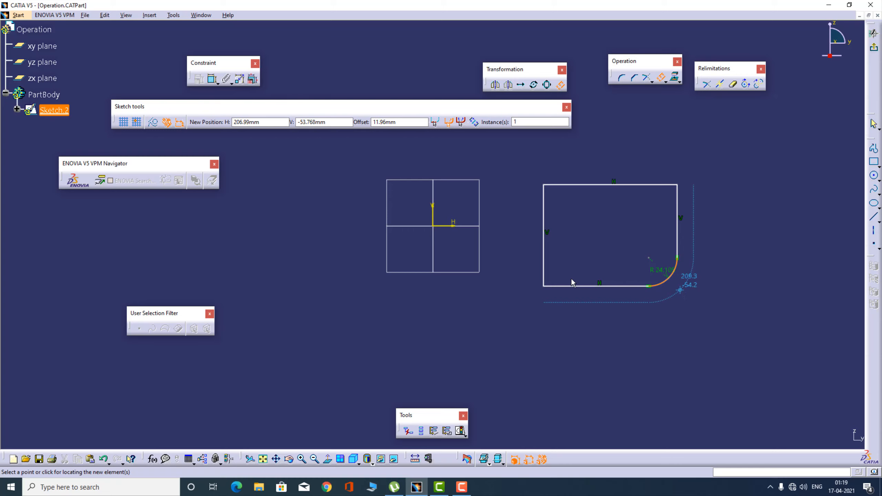
left_click(436, 122)
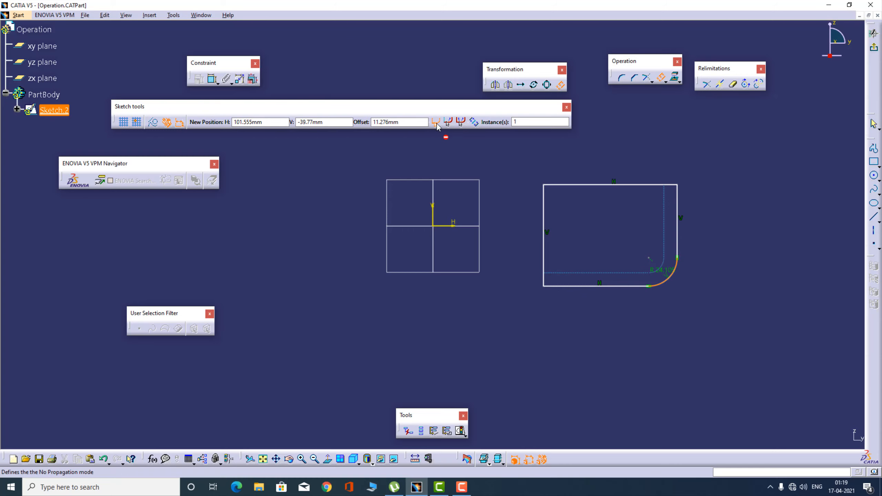
Step: Offset the whole rounded rectangle 2 mm outward from its corner arc using point propagation, and undo the offset
left_click(462, 122)
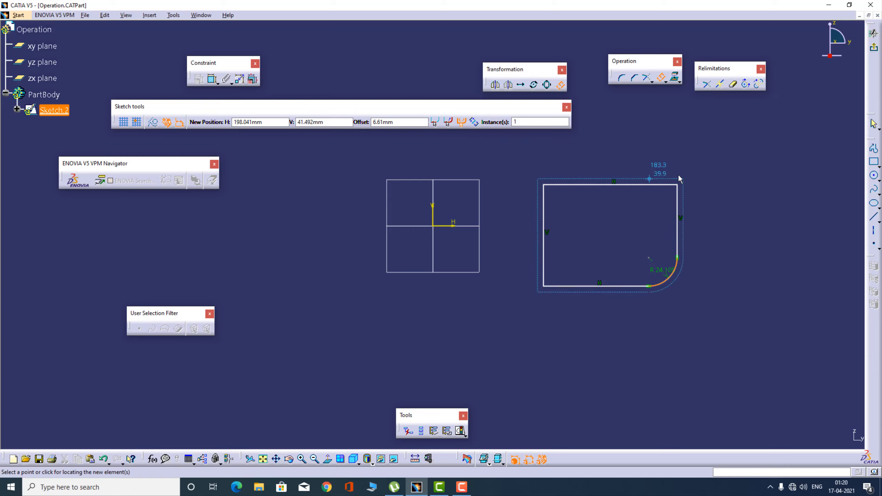
left_click(465, 124)
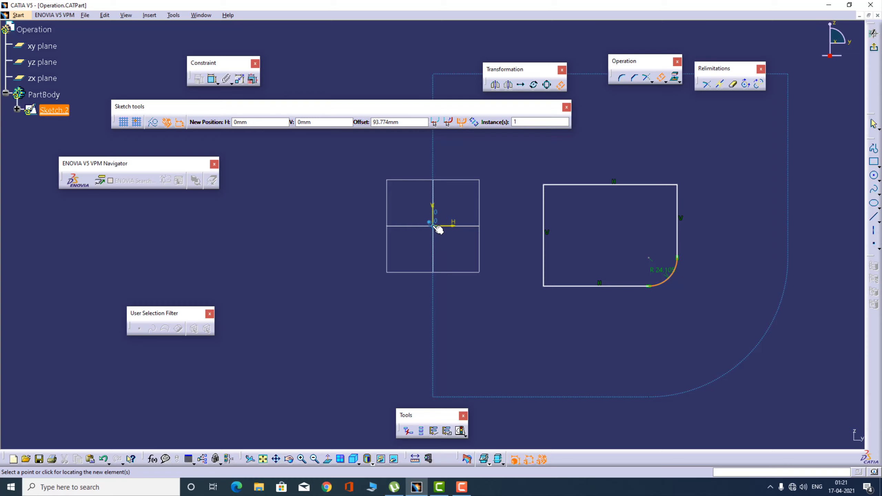
left_click(408, 122)
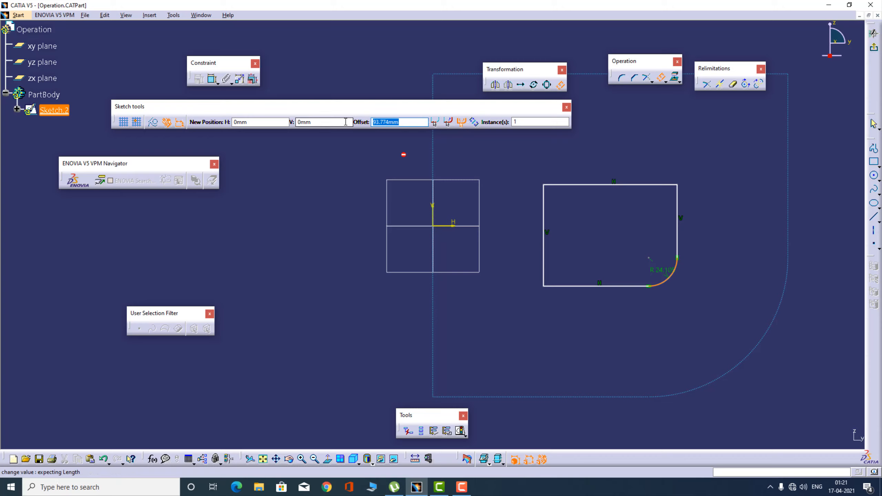
type("2")
key("Return")
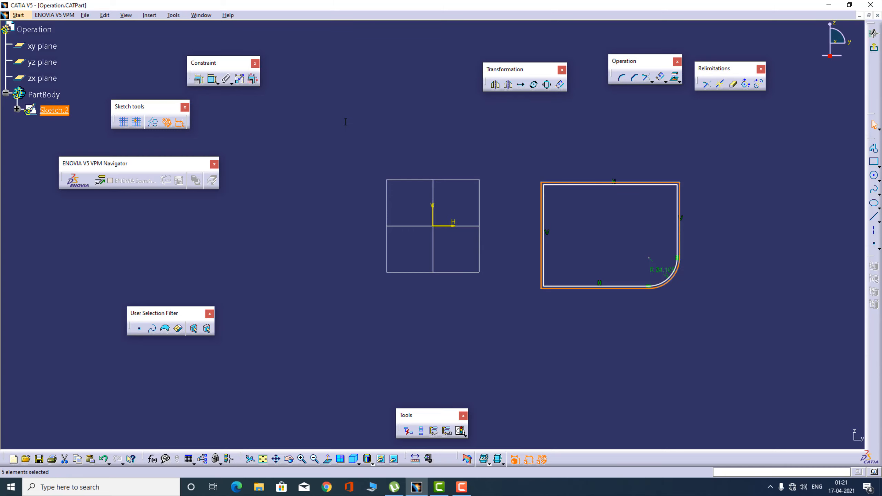
left_click(622, 263)
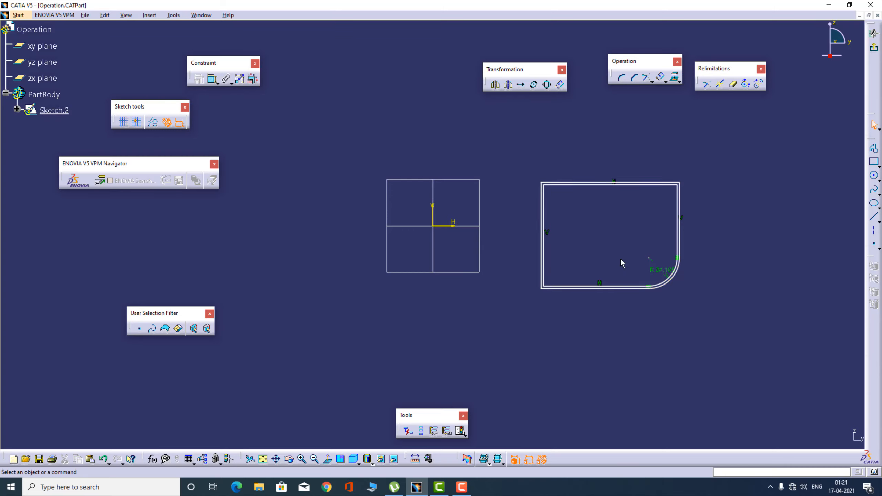
mouse_move(636, 268)
middle_mouse_down()
mouse_move(654, 213)
mouse_move(624, 203)
mouse_move(550, 235)
mouse_move(562, 176)
mouse_move(582, 193)
mouse_move(518, 237)
mouse_move(513, 278)
middle_mouse_up()
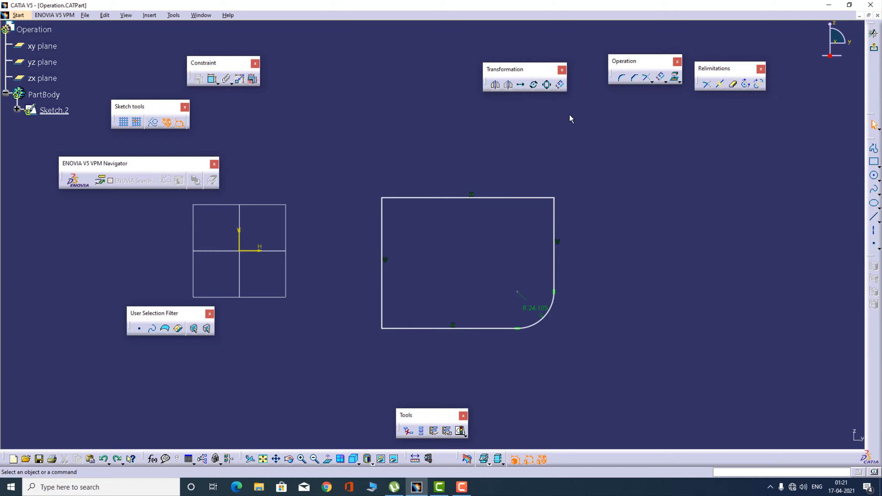
Step: Offset the whole rounded rectangle 2 mm inward from its top edge using point propagation
left_click(561, 86)
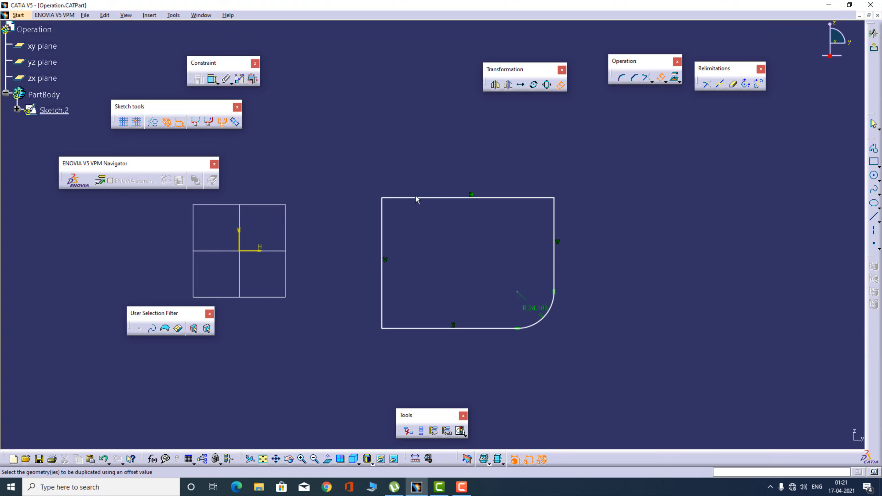
left_click(438, 198)
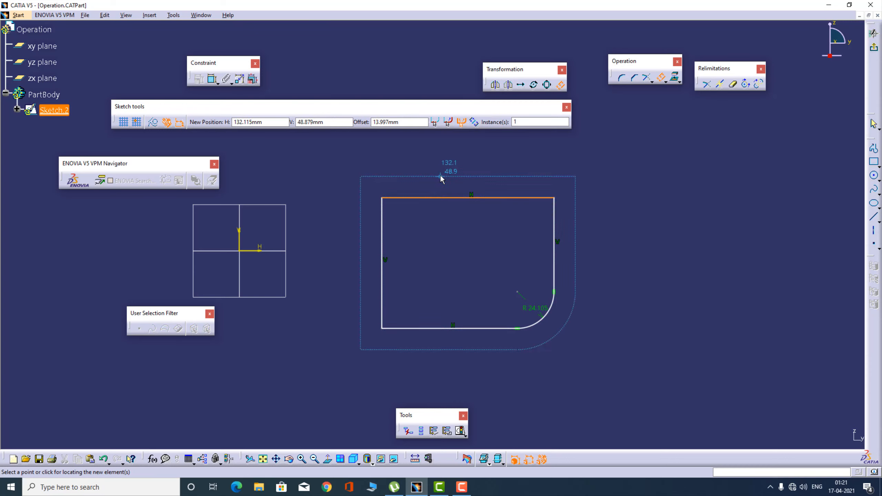
left_click(412, 125)
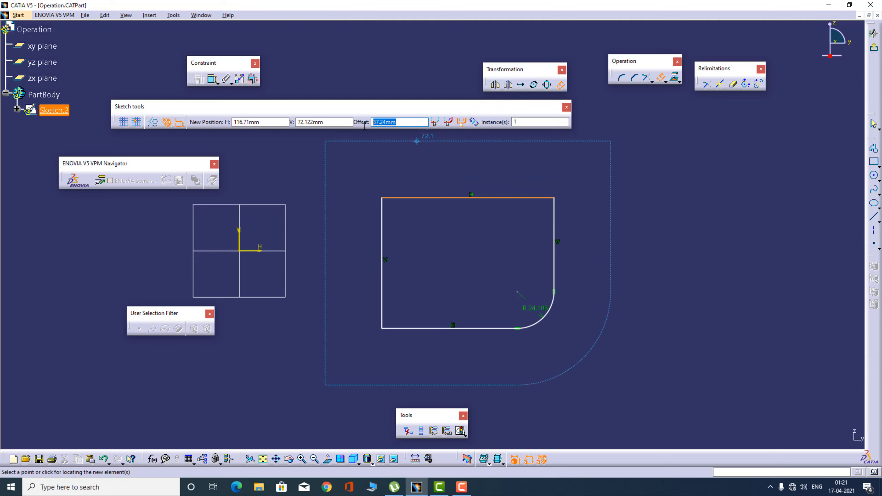
type("2")
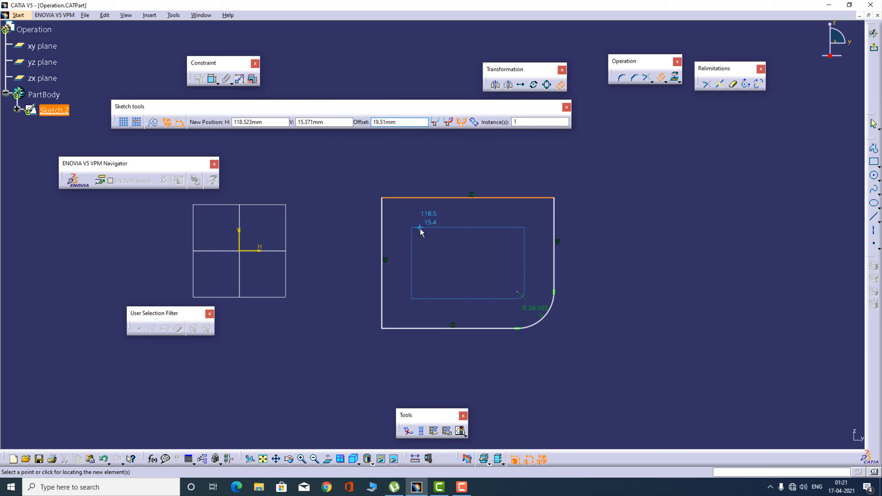
key("Tab")
key("Tab")
key("Tab")
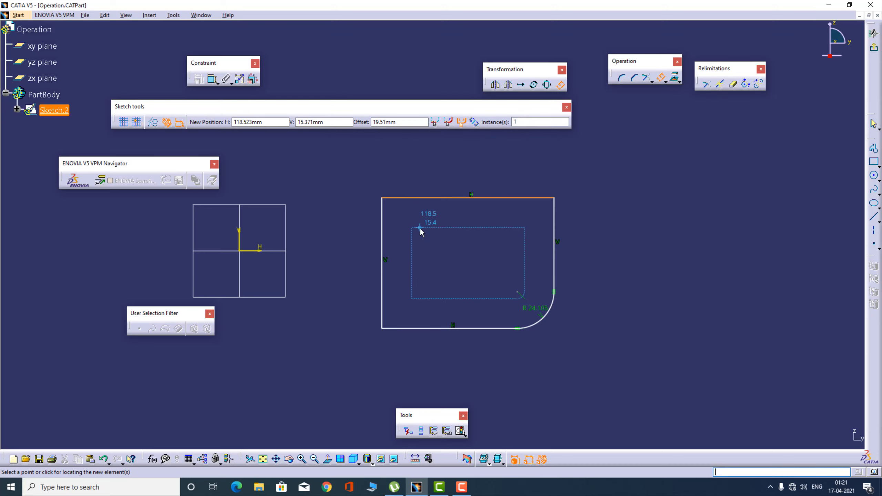
key("Tab")
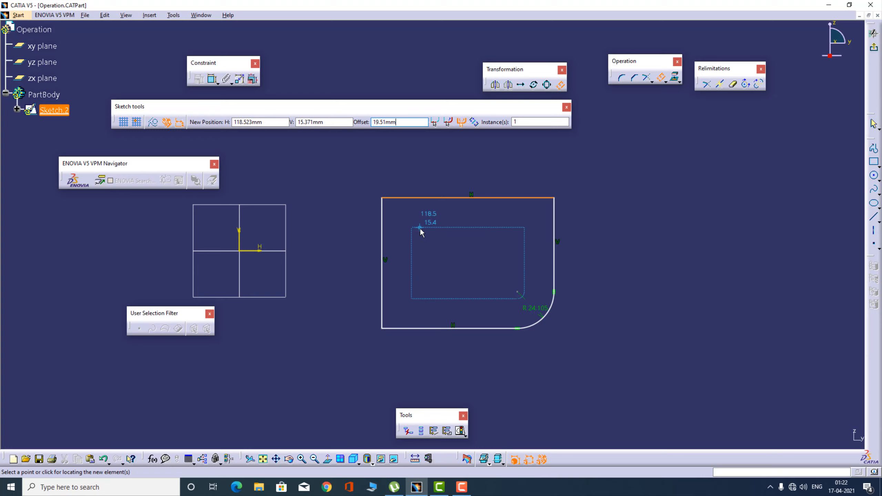
key("BackSpace")
key("BackSpace")
key("BackSpace")
key("BackSpace")
key("BackSpace")
key("BackSpace")
key("BackSpace")
key("Return")
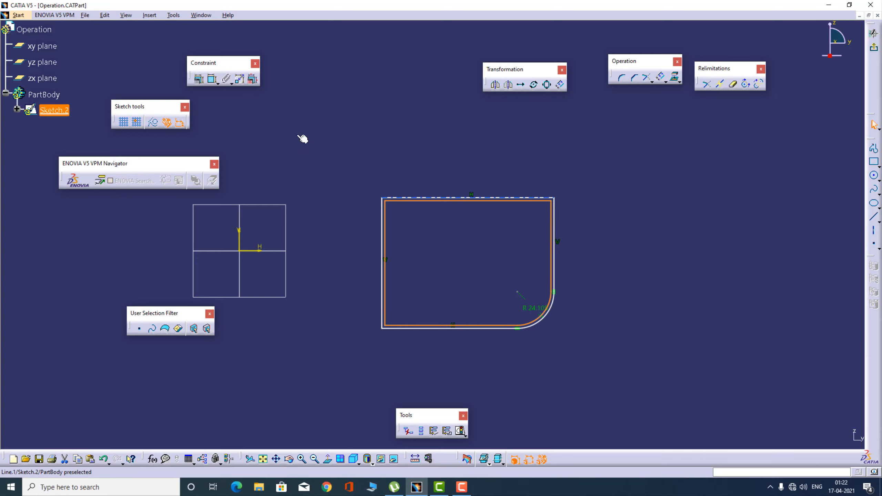
Step: Dimension the gap between the rectangle's top edge and its inner offset line
left_click(213, 79)
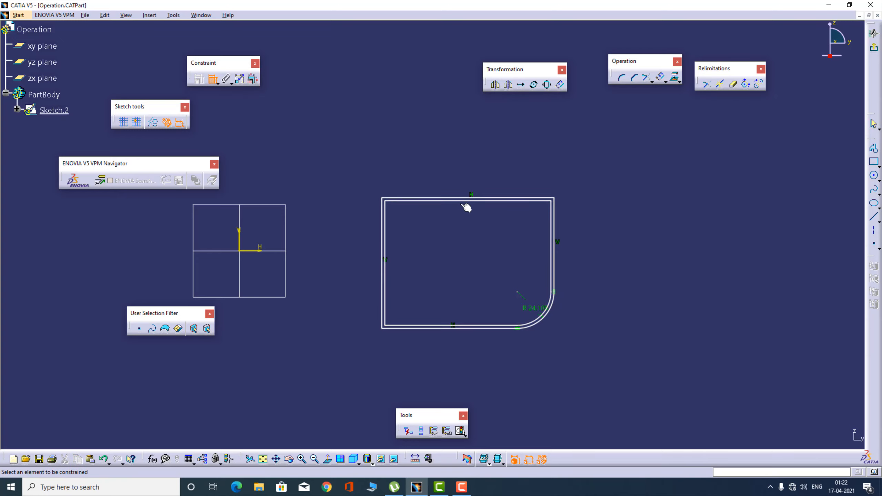
left_click(443, 198)
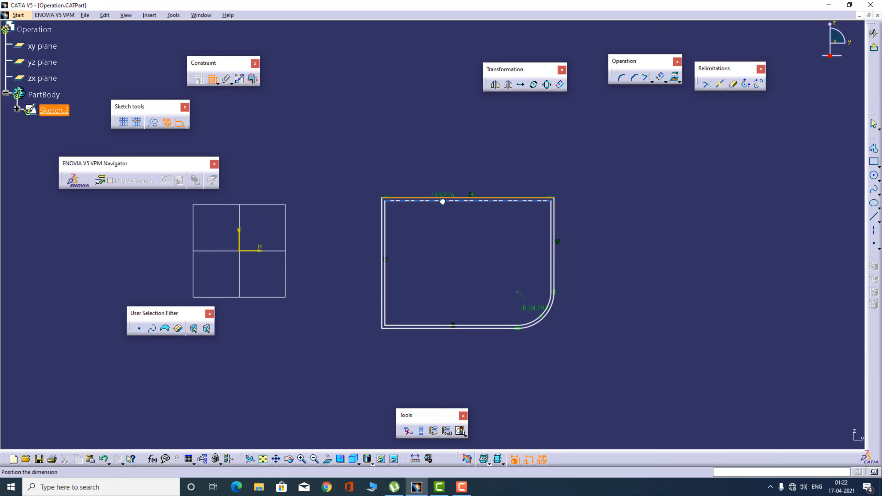
left_click(442, 200)
left_click(599, 175)
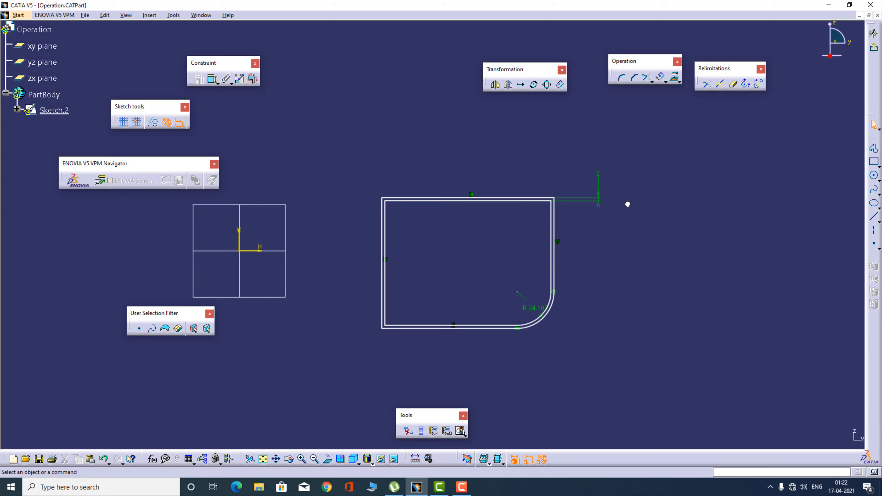
Step: Undo the gap dimension and the inward offset
left_click(560, 85)
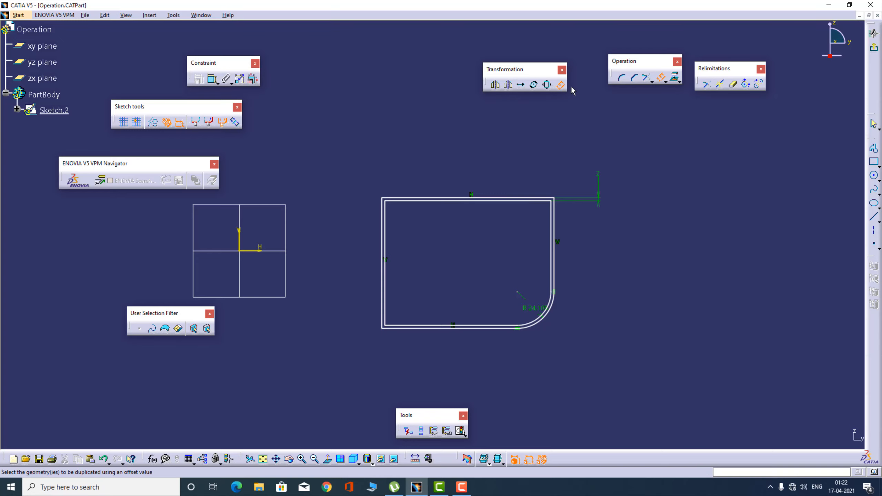
left_click(560, 84)
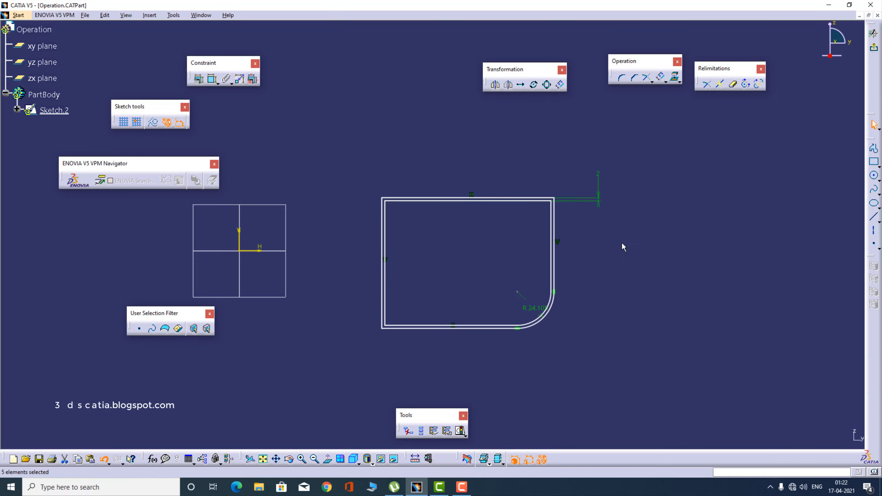
key("ctrl+z")
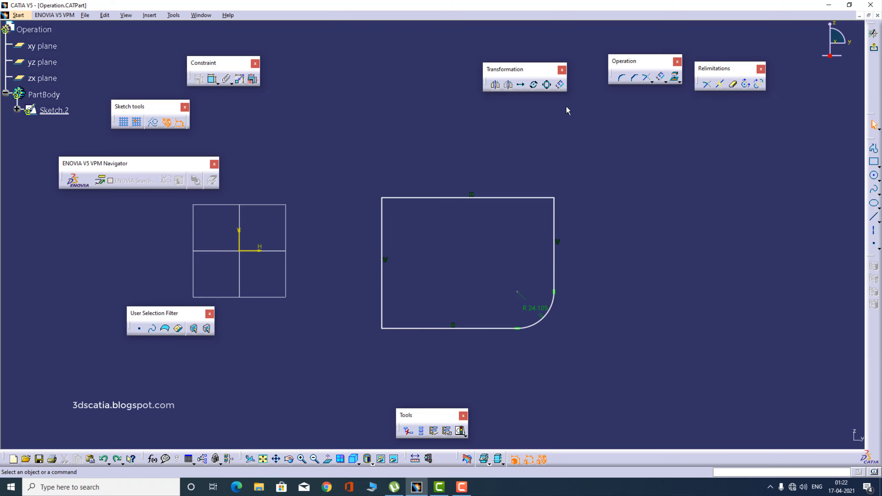
Step: Offset the bottom edge 5 mm to both sides with tangent propagation through the corner arc and right edge
left_click(560, 84)
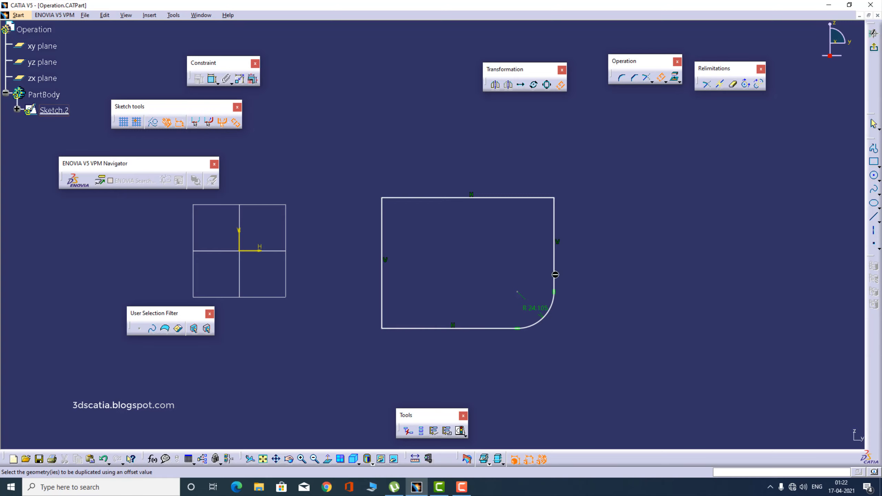
left_click(217, 122)
left_click(447, 330)
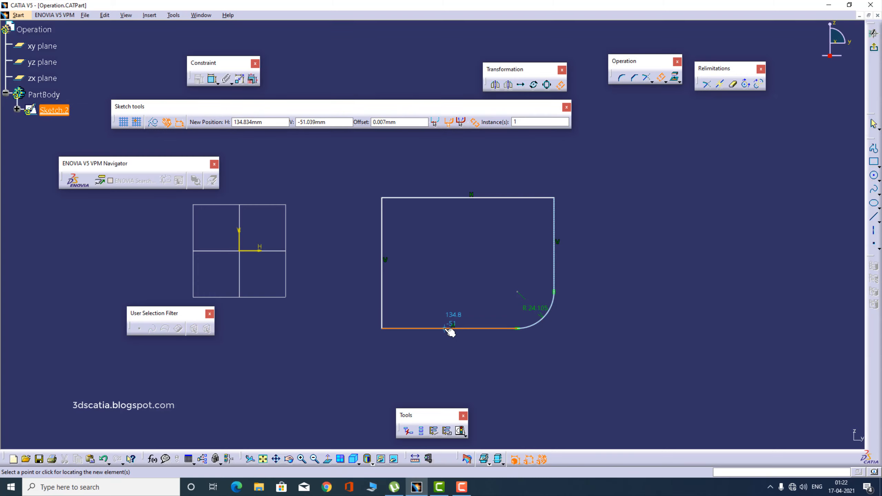
left_click(518, 123)
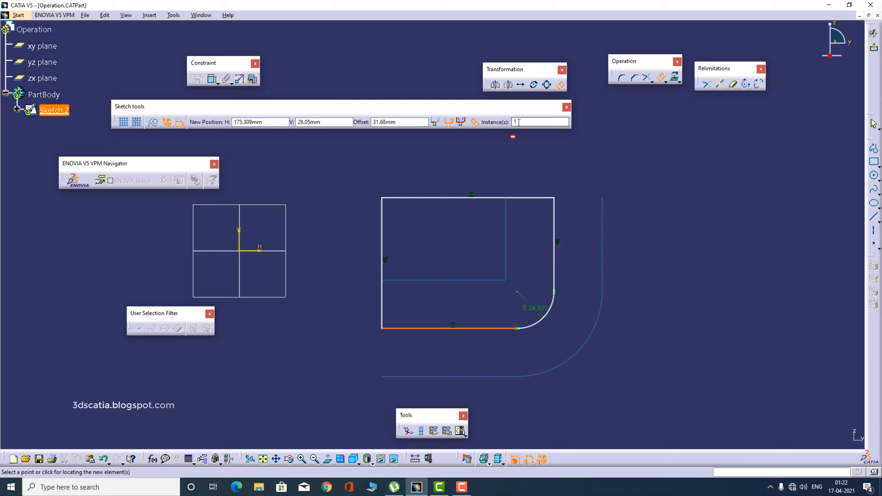
double_click(405, 123)
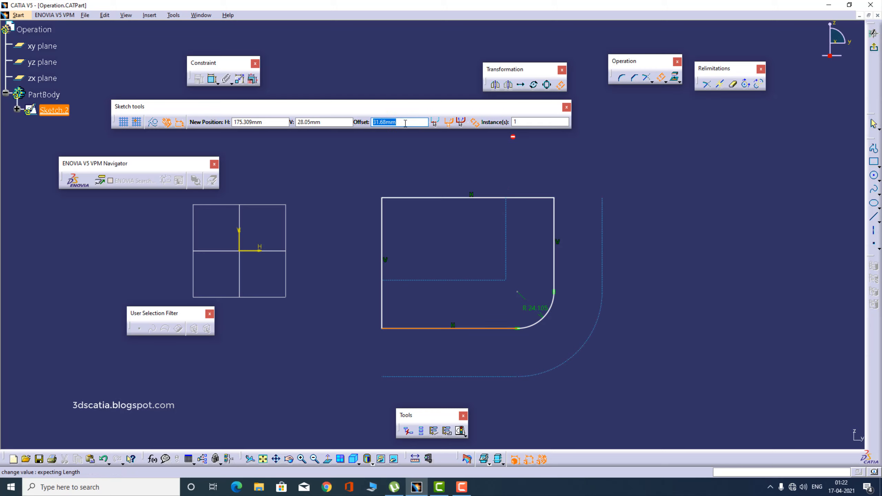
type("2")
key("Return")
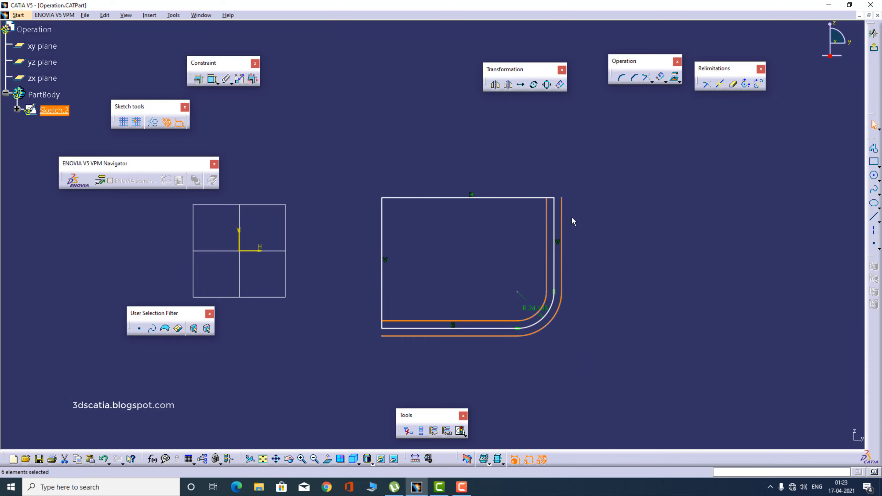
left_click(622, 257)
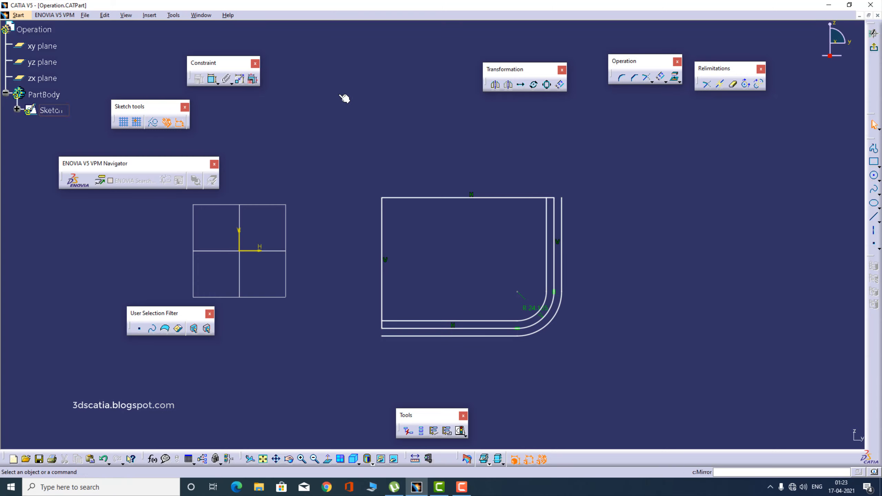
Step: Dimension the gap between the right edge and its outer offset line, and delete the rectangle with all its offsets
left_click(213, 79)
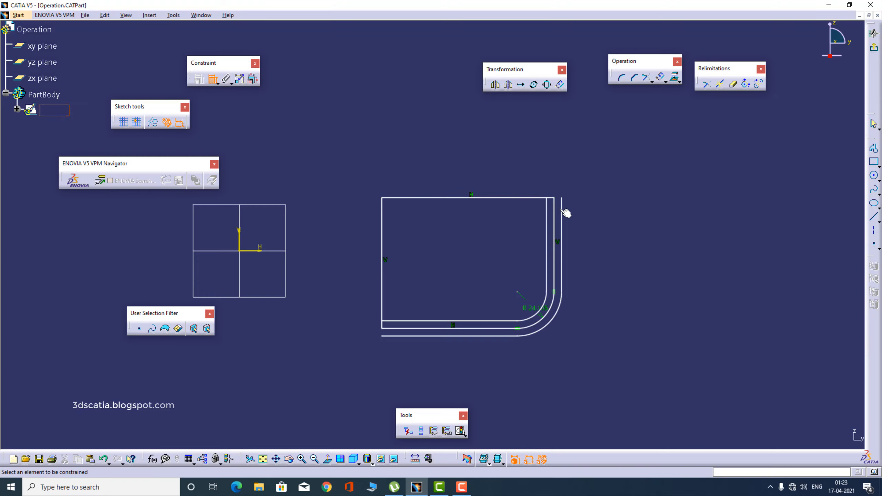
left_click(562, 210)
left_click(554, 208)
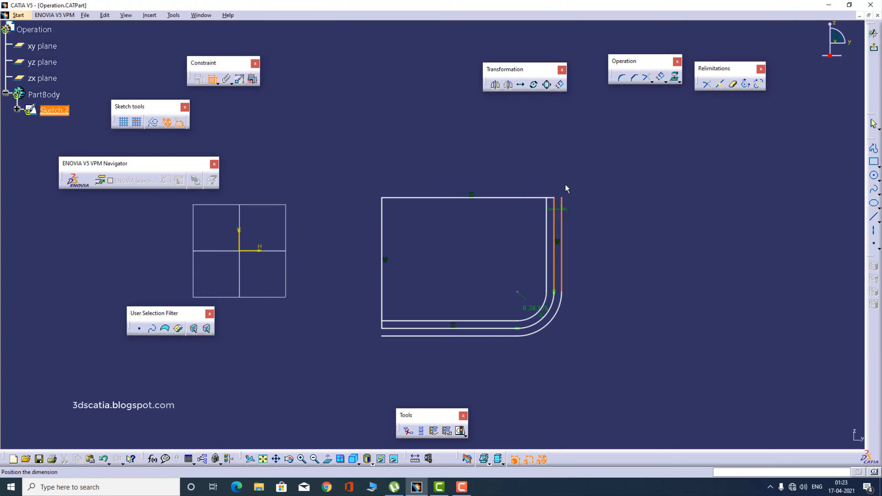
left_click(583, 174)
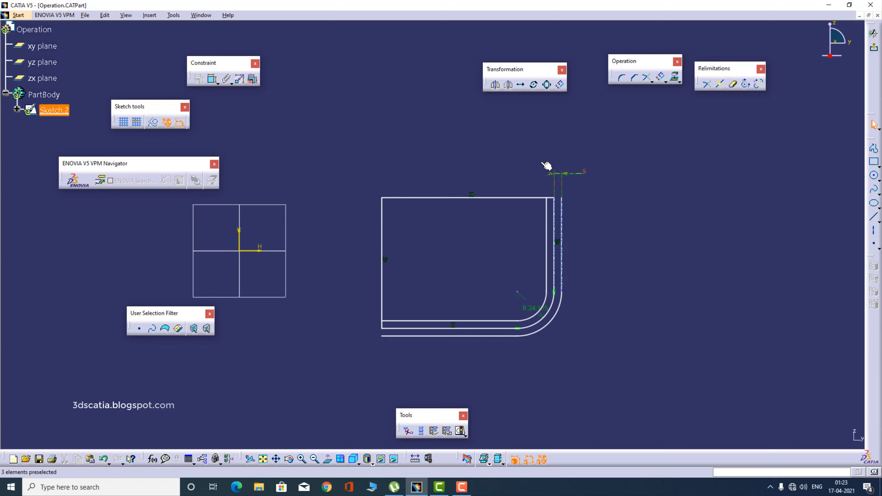
mouse_move(341, 133)
left_mouse_down()
mouse_move(467, 242)
mouse_move(643, 374)
left_mouse_up()
key("Delete")
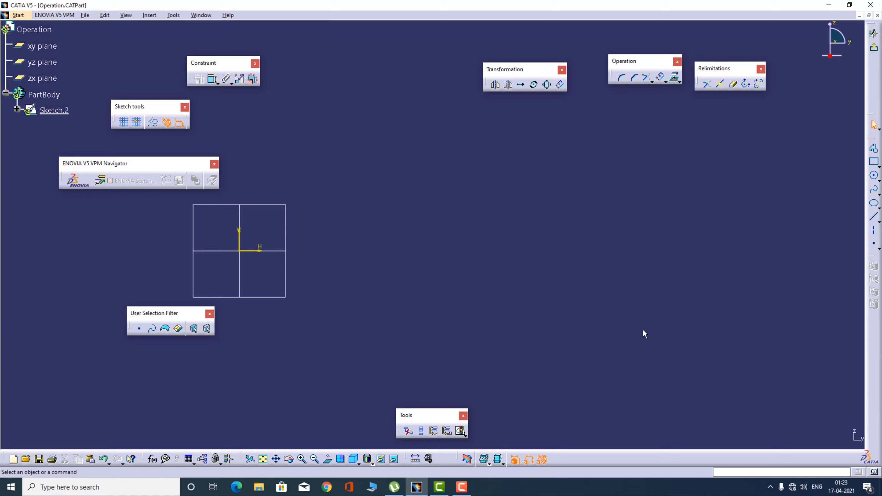
Step: Sketch a rectangle around the origin, about 98 mm wide and 86 mm high
left_click(263, 459)
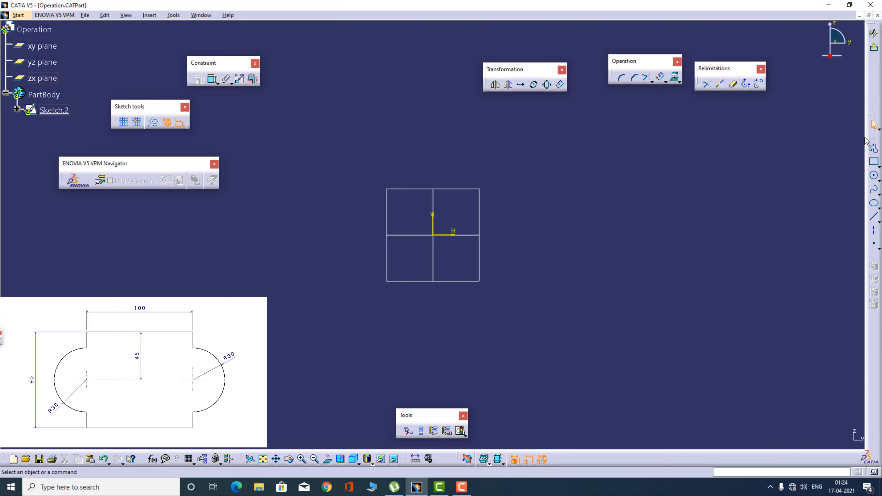
left_click(875, 164)
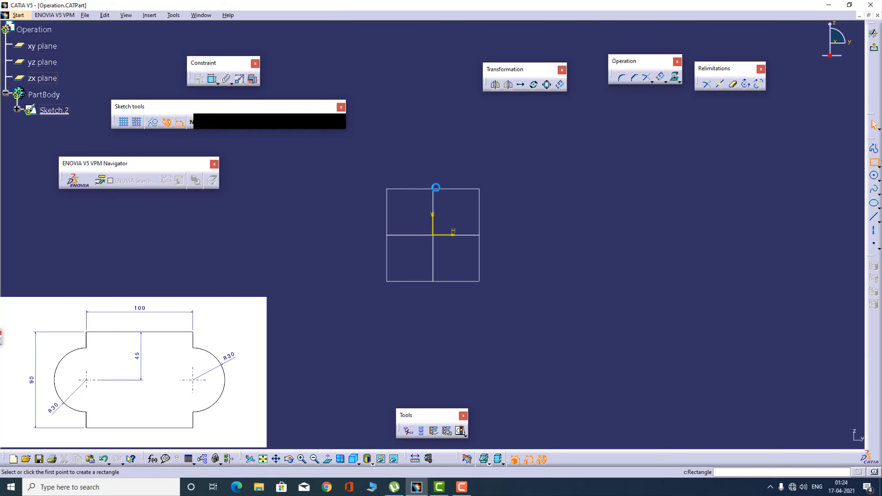
left_click(346, 164)
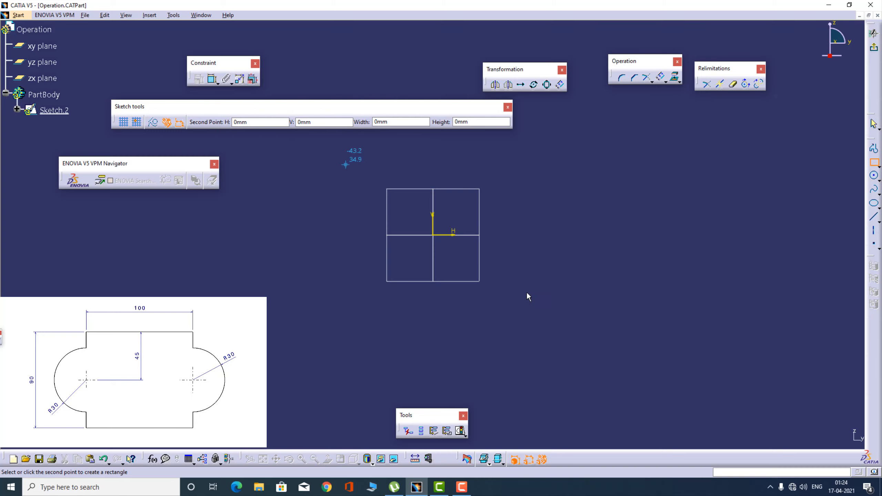
left_click(543, 337)
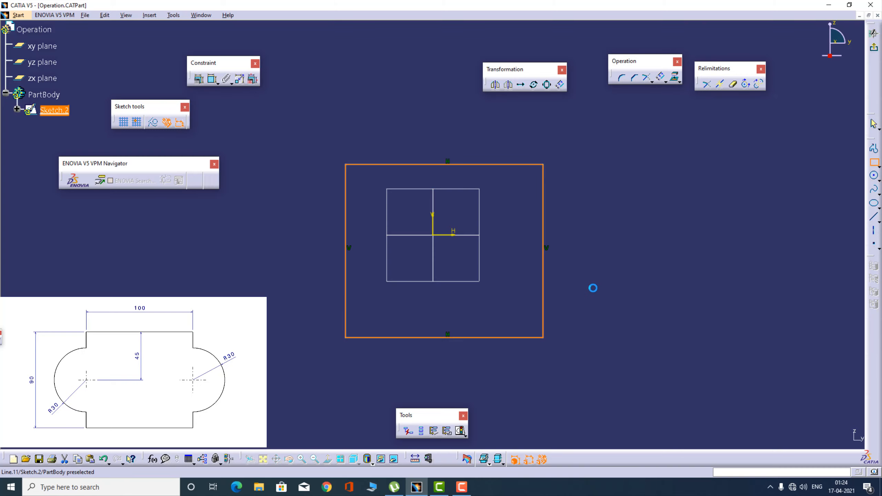
Step: Dimension the rectangle's top edge and set its length to 100 mm
left_click(213, 83)
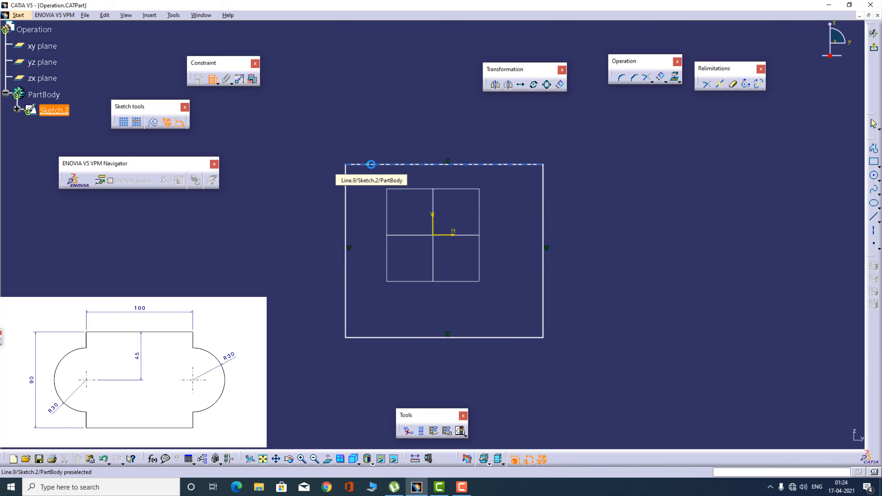
left_click(377, 168)
left_click(414, 147)
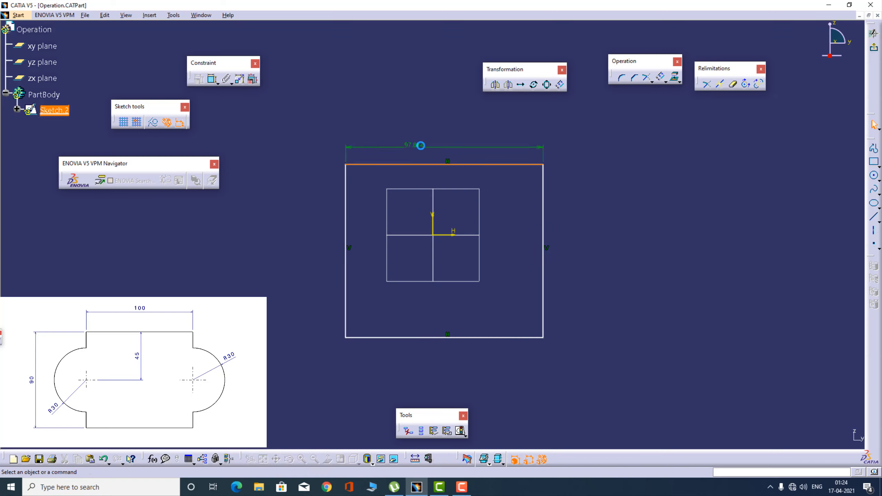
double_click(417, 146)
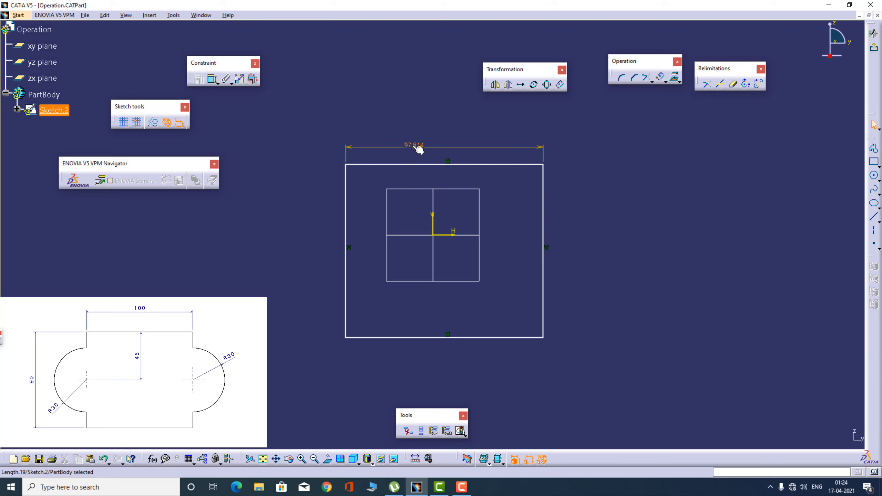
type("100")
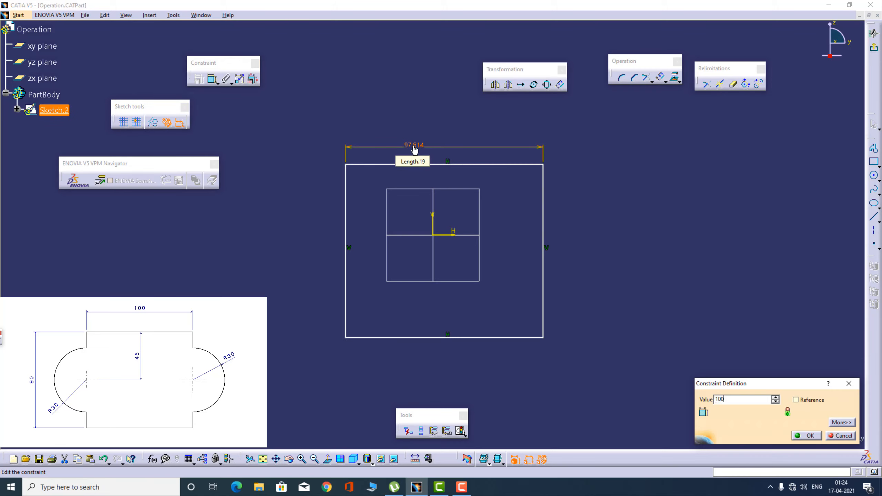
key("Return")
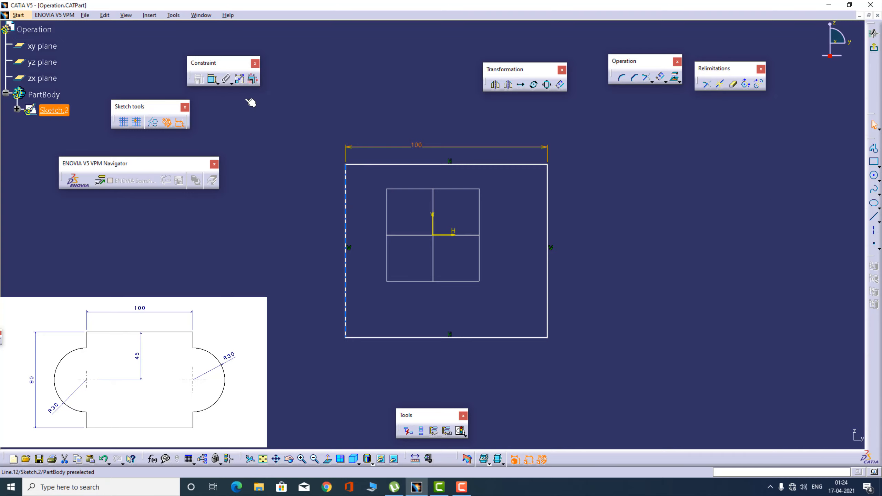
Step: Dimension the rectangle's left edge and set its length to 90 mm
left_click(213, 81)
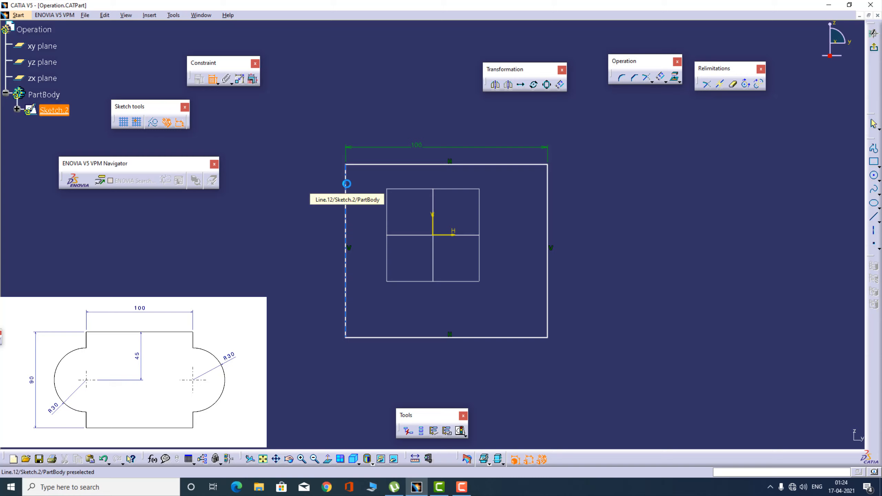
left_click(347, 184)
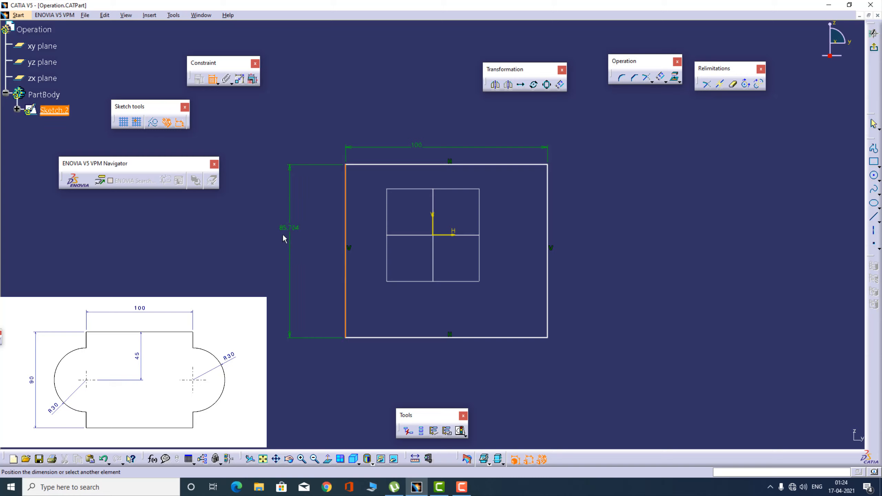
left_click(282, 233)
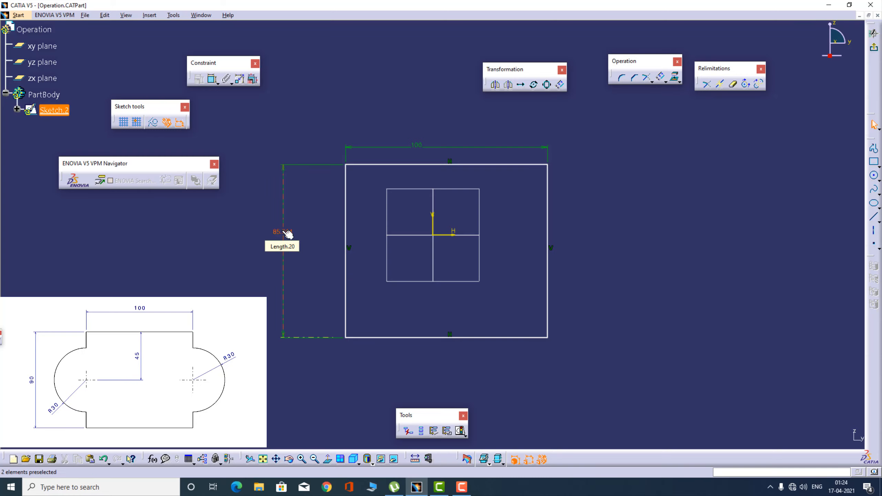
double_click(288, 232)
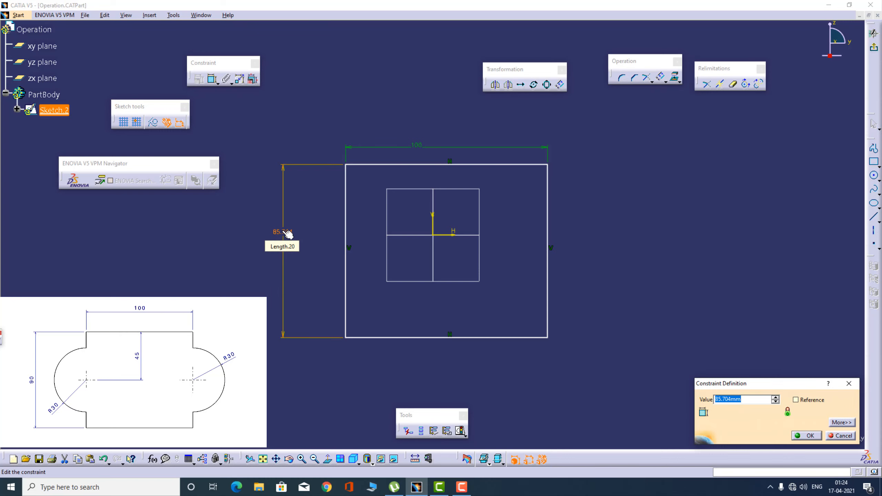
type("90")
key("Return")
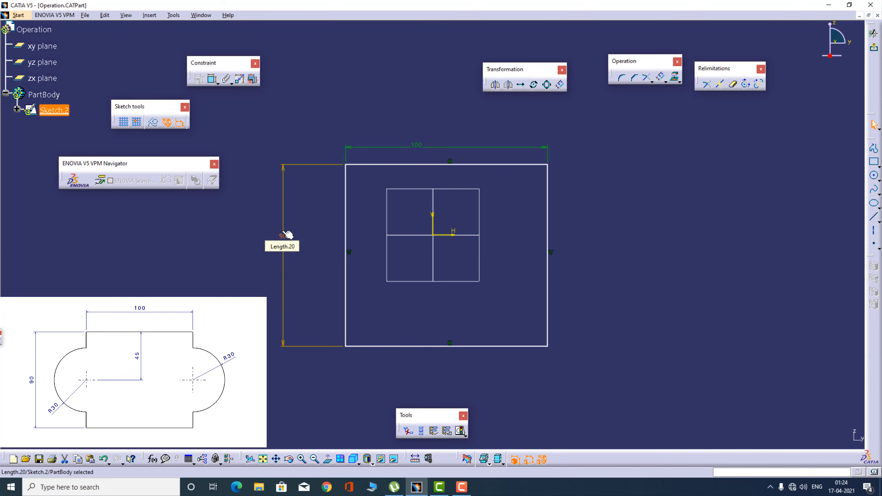
left_click(577, 221)
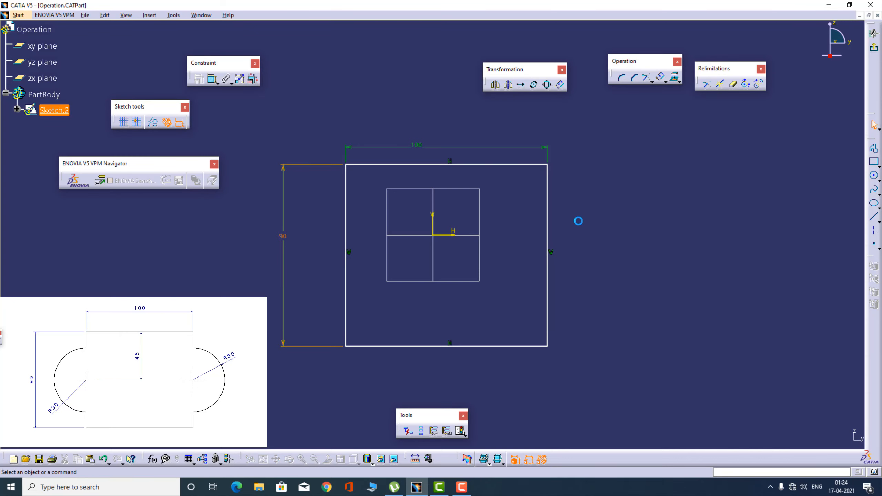
Step: Constrain the rectangle's top and bottom edges to be symmetric about the horizontal axis
left_click(212, 80)
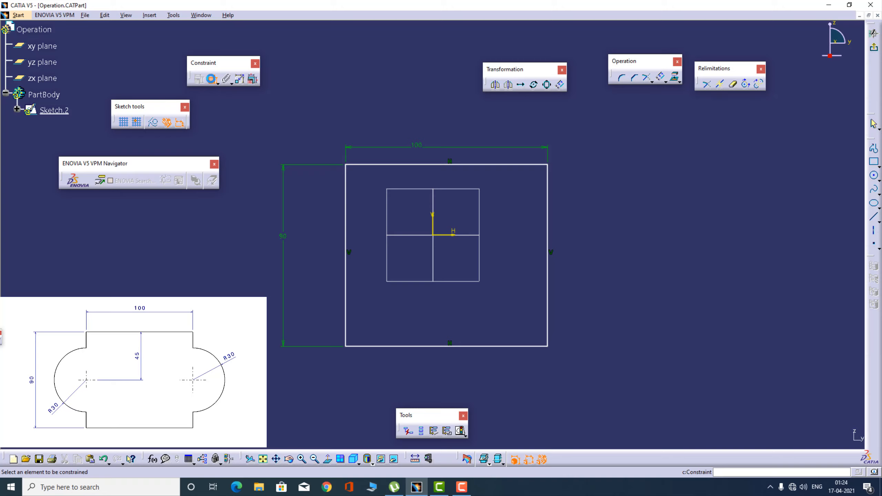
left_click(397, 165)
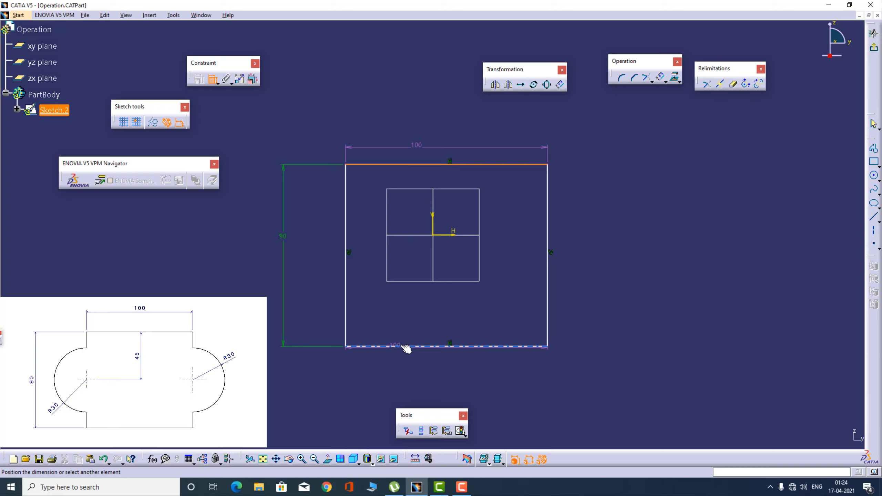
left_click(404, 347)
right_click(645, 274)
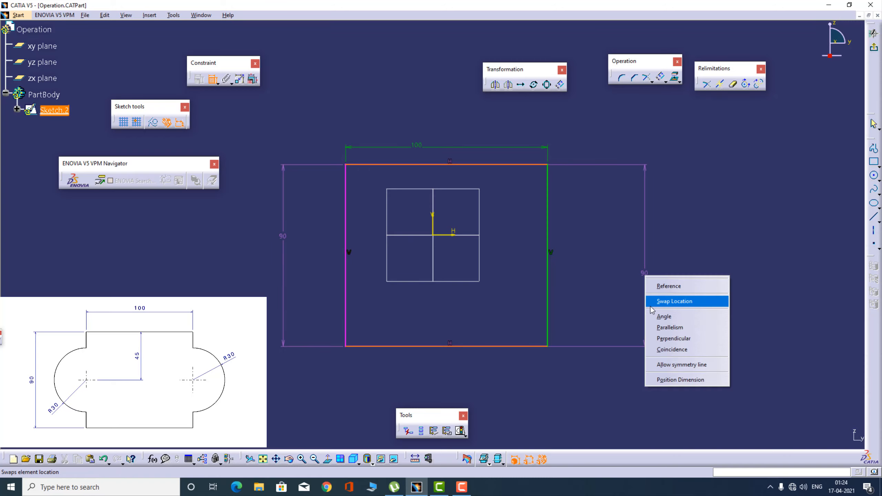
left_click(682, 365)
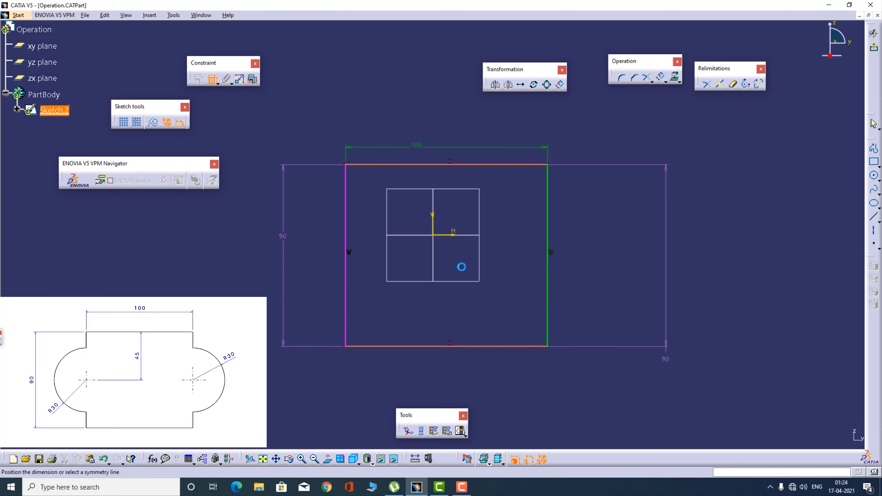
left_click(452, 236)
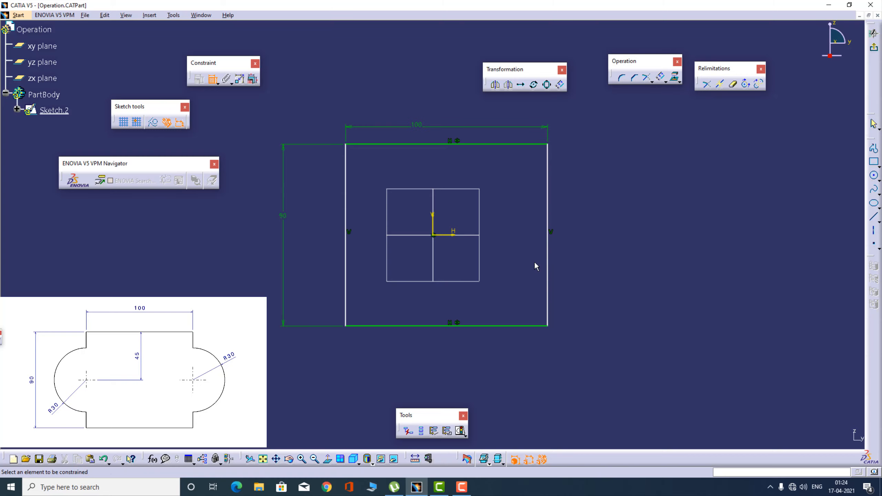
Step: Constrain the rectangle's left and right edges to be symmetric about the vertical axis
left_click(213, 80)
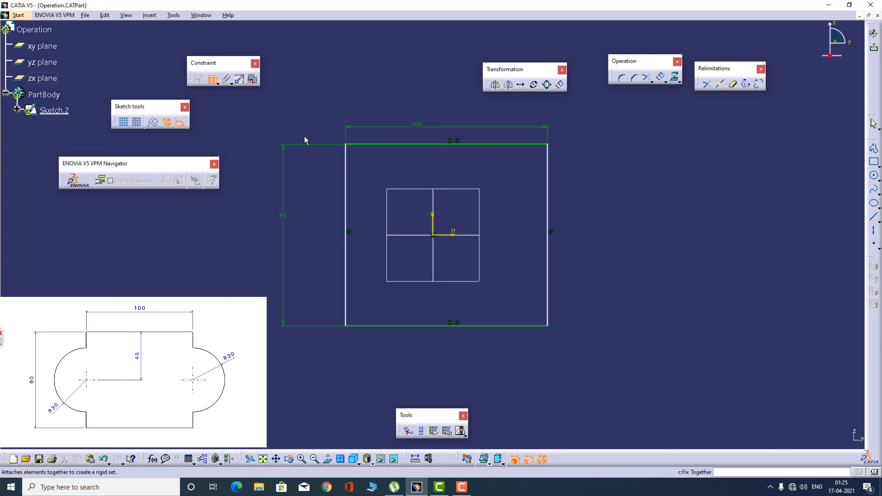
left_click(346, 170)
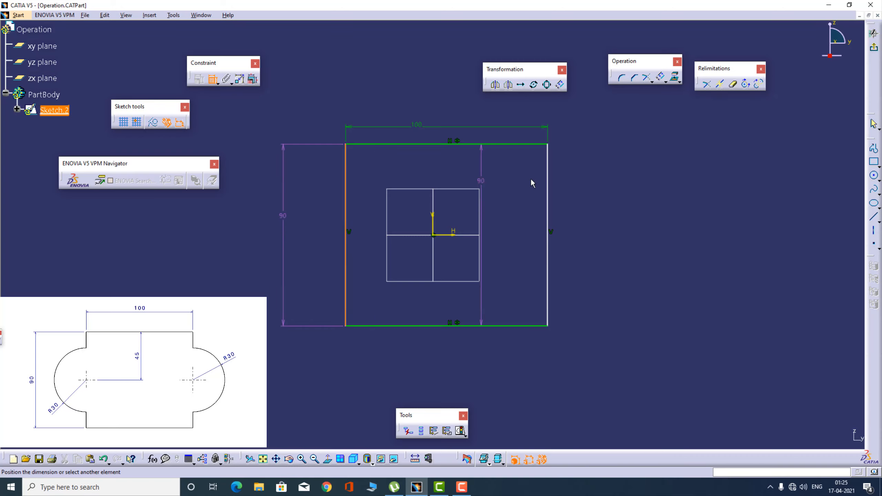
left_click(548, 171)
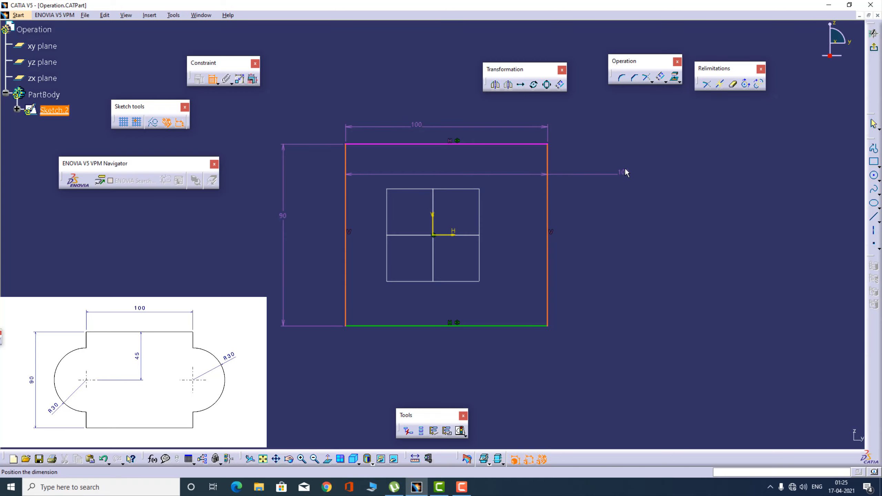
right_click(625, 169)
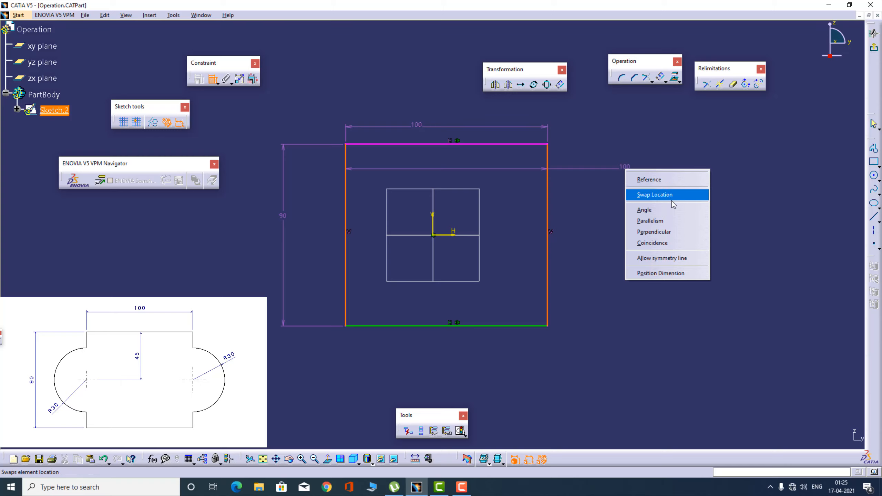
left_click(677, 257)
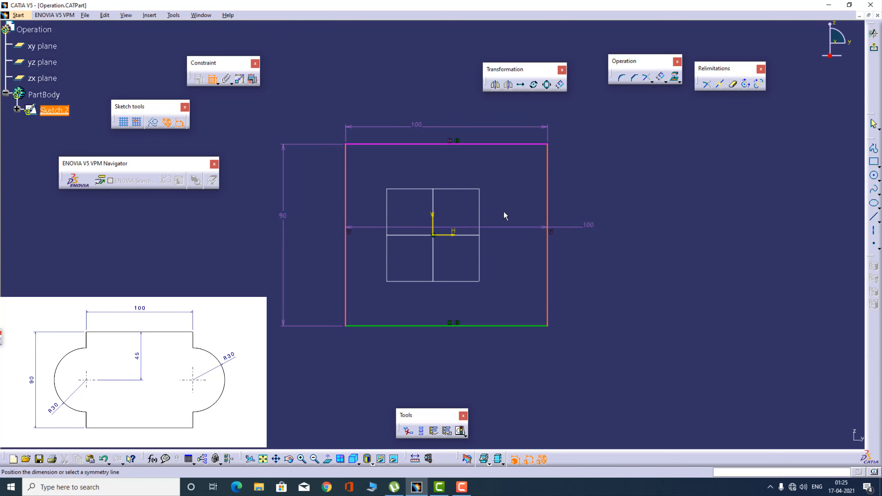
left_click(434, 225)
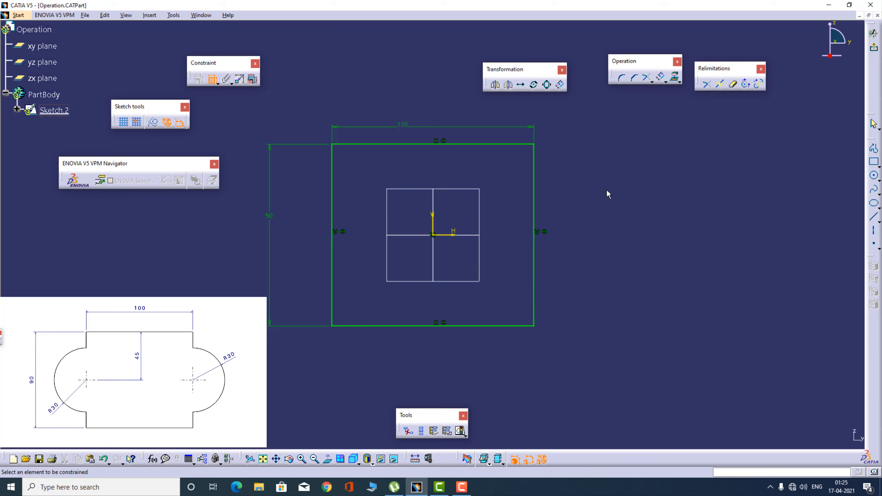
left_click(533, 236)
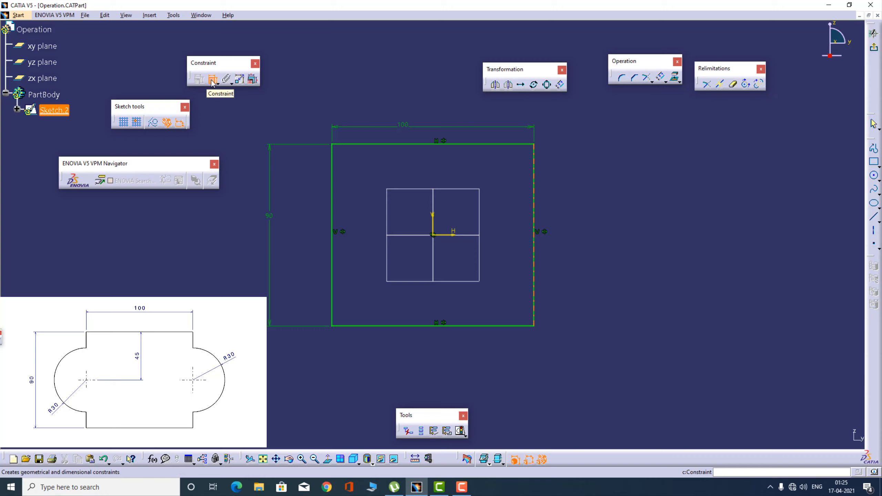
left_click(348, 143)
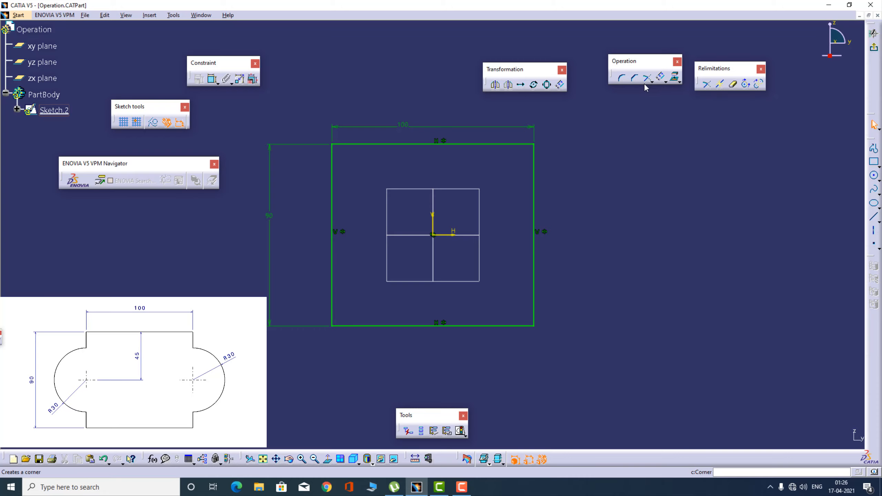
Step: Sketch a circle of about 21 mm radius centred on the midpoint of the rectangle's left edge
left_click(875, 176)
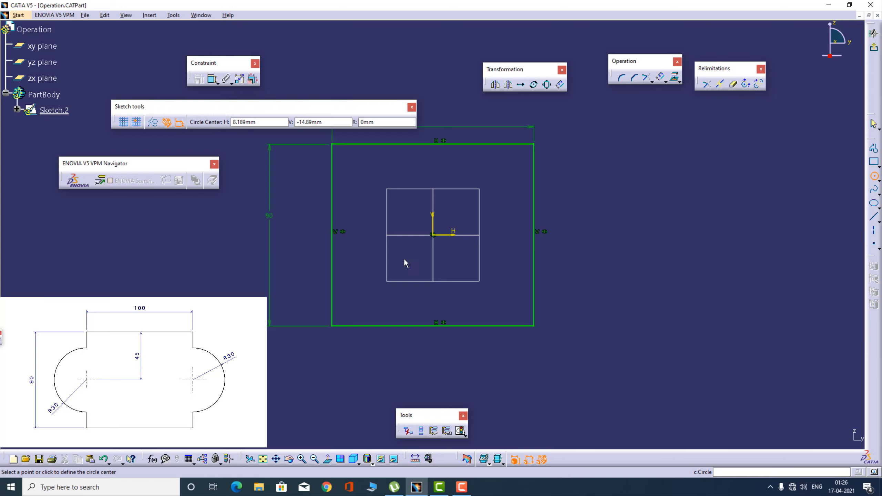
left_click(333, 236)
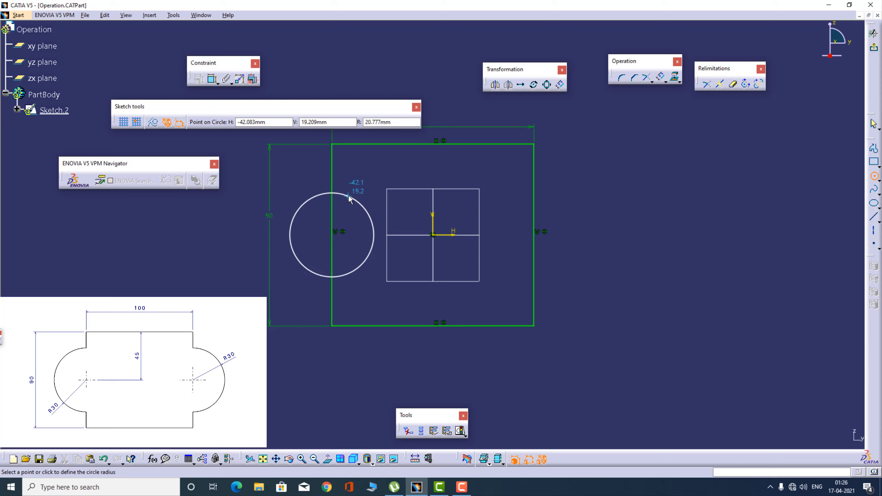
left_click(349, 196)
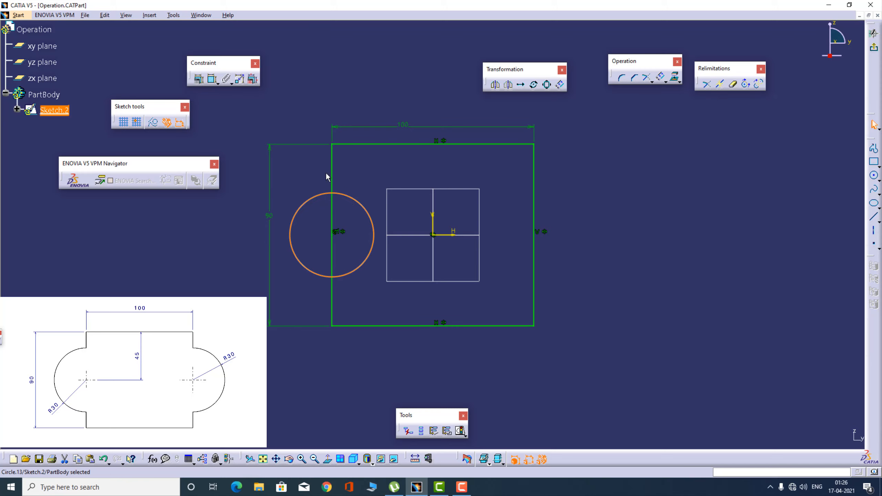
Step: Dimension the circle on the rectangle's left edge as a radius and set it to 30 mm
left_click(212, 79)
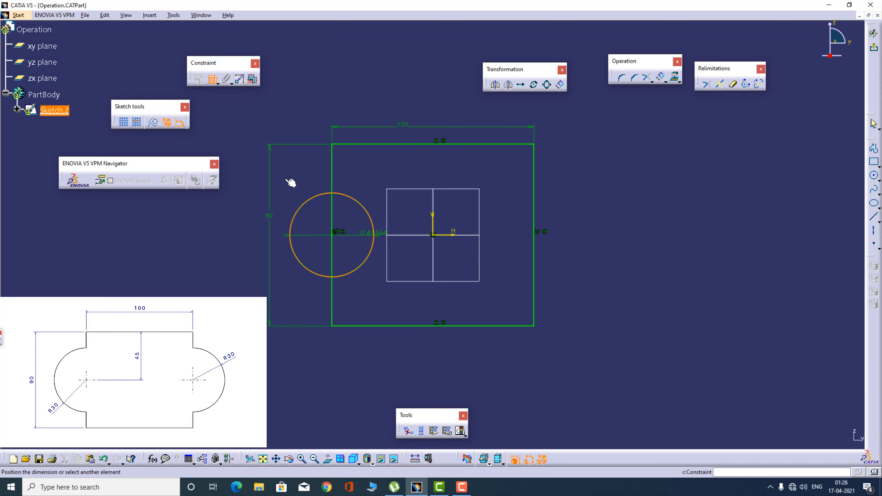
left_click(298, 179)
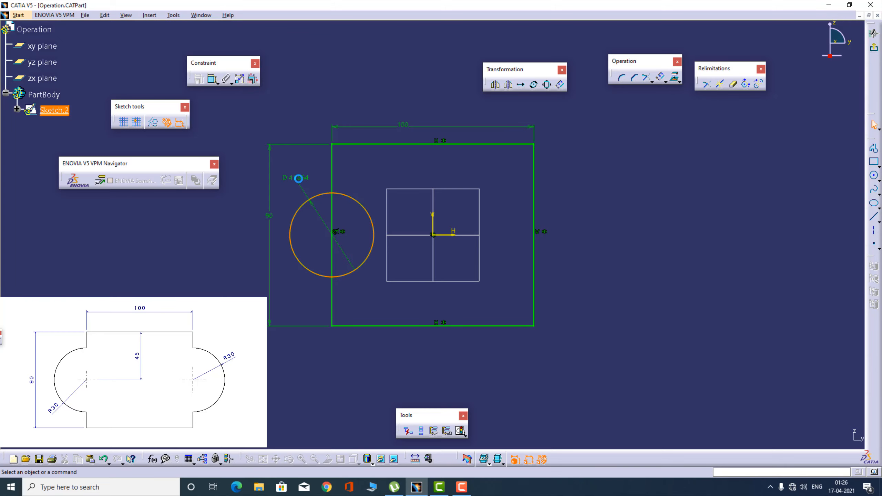
double_click(300, 178)
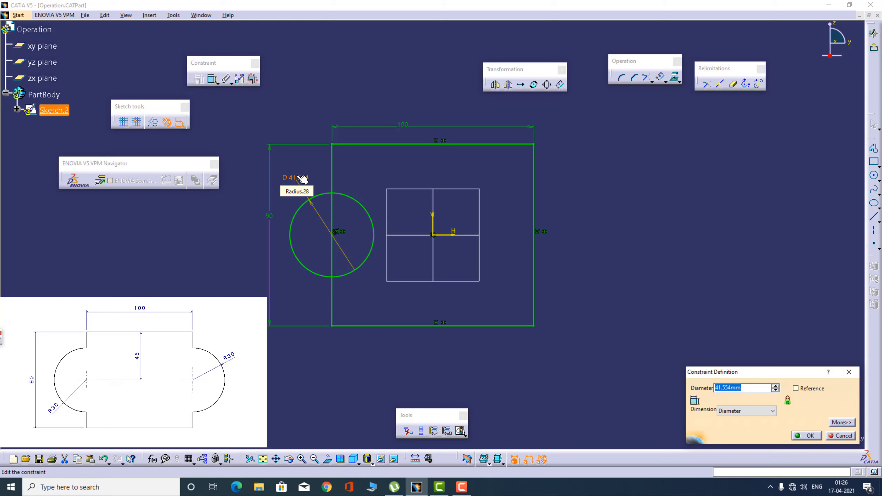
type("30")
left_click(744, 411)
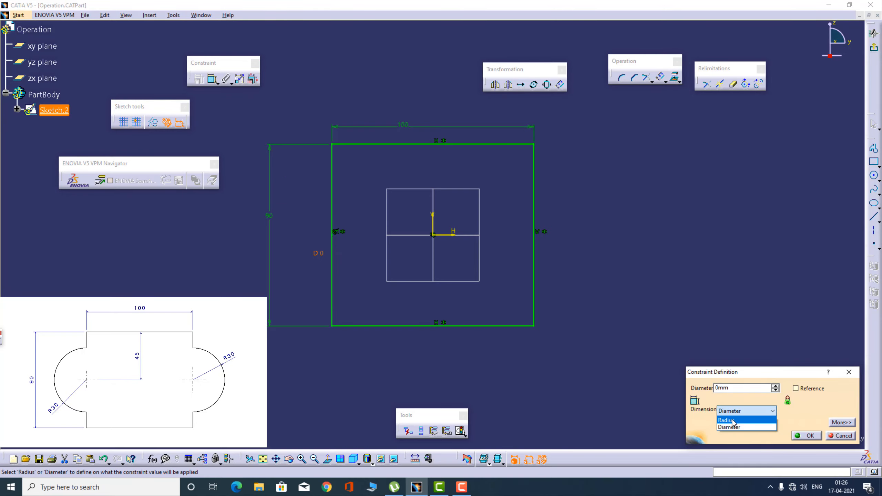
left_click(733, 424)
double_click(738, 387)
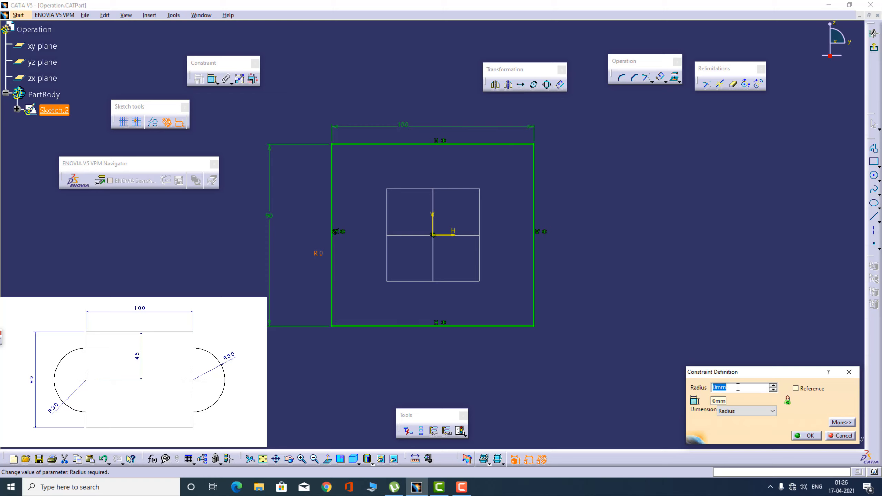
type("30")
key("Return")
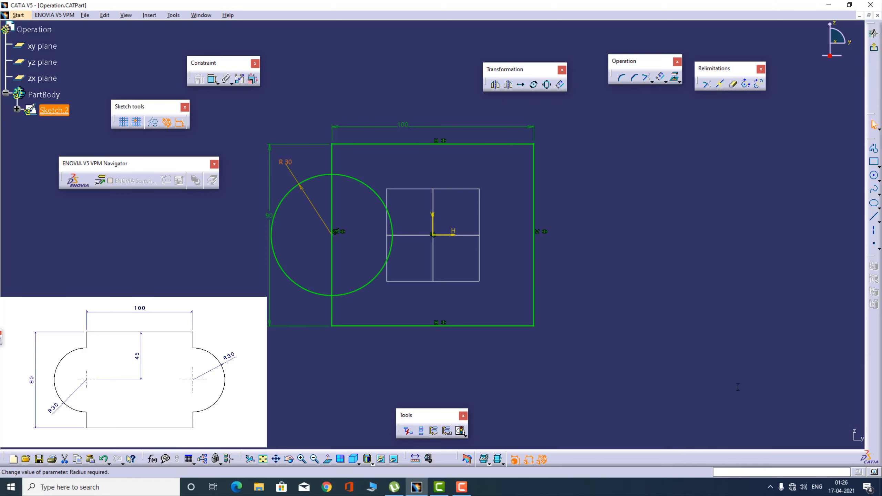
left_click(705, 373)
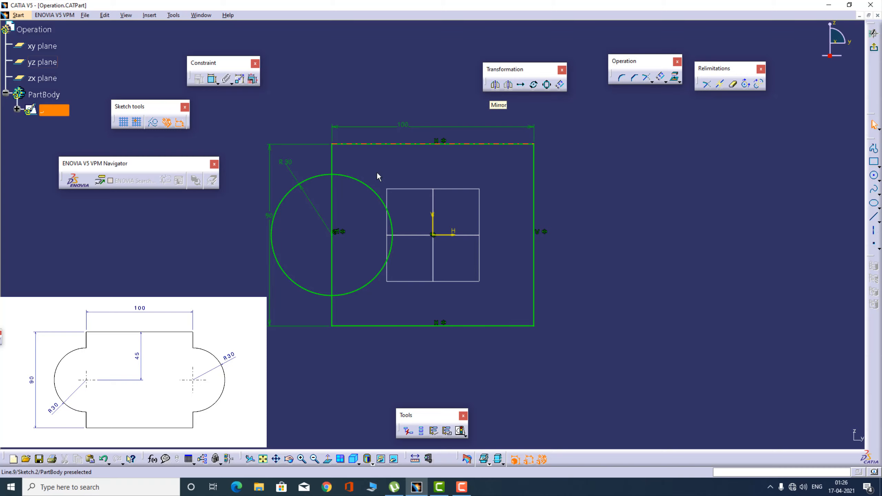
Step: Mirror the R30 circle about the sketch's vertical axis onto the rectangle's right edge
left_click(367, 185)
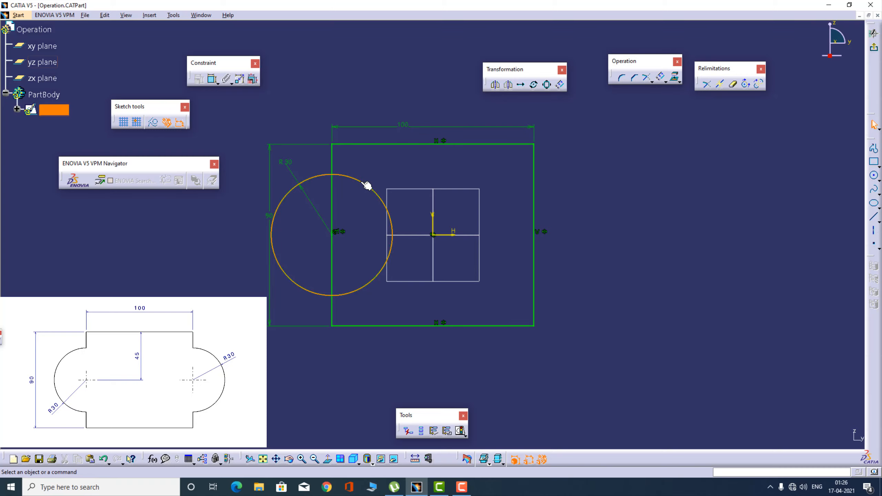
left_click(495, 87)
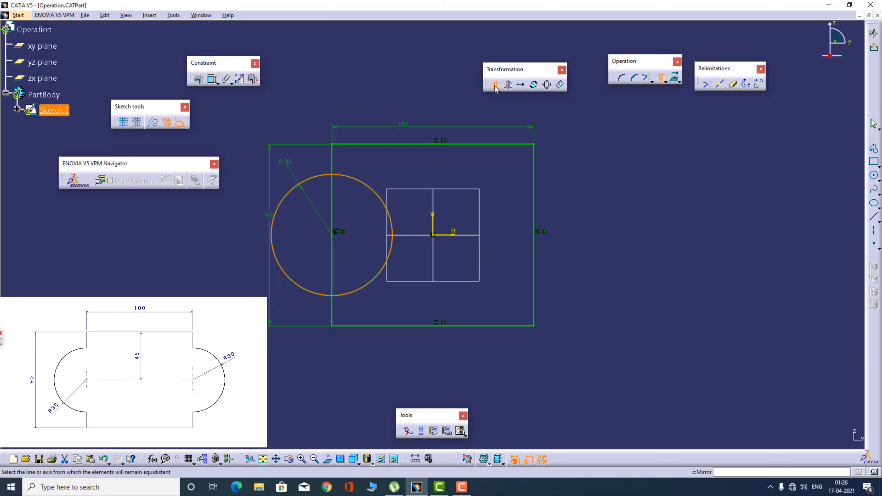
left_click(435, 224)
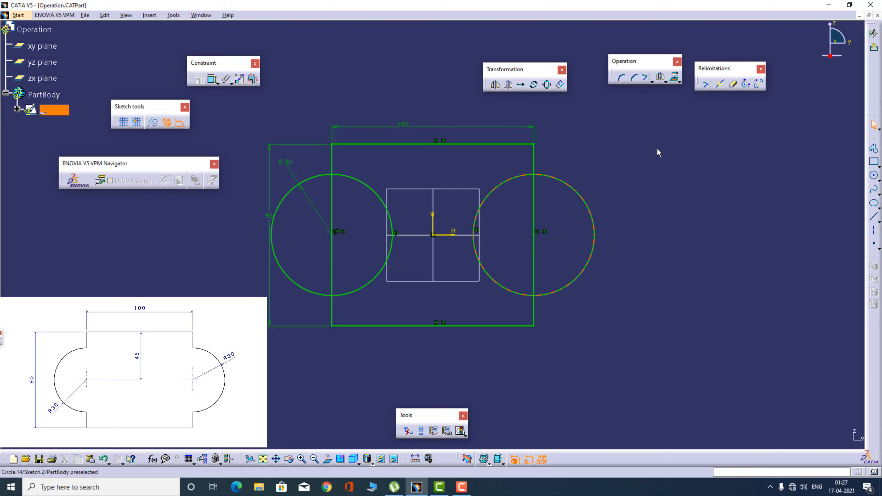
Step: Quick-trim the left circle's inner half and the left edge segment inside it, accepting conversion of the length to a distance and the midpoint constraint change
left_click(734, 85)
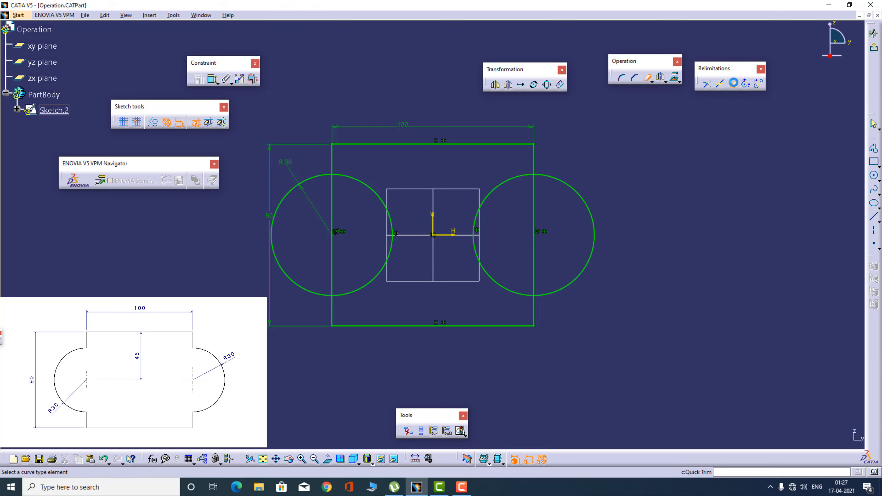
left_click(363, 183)
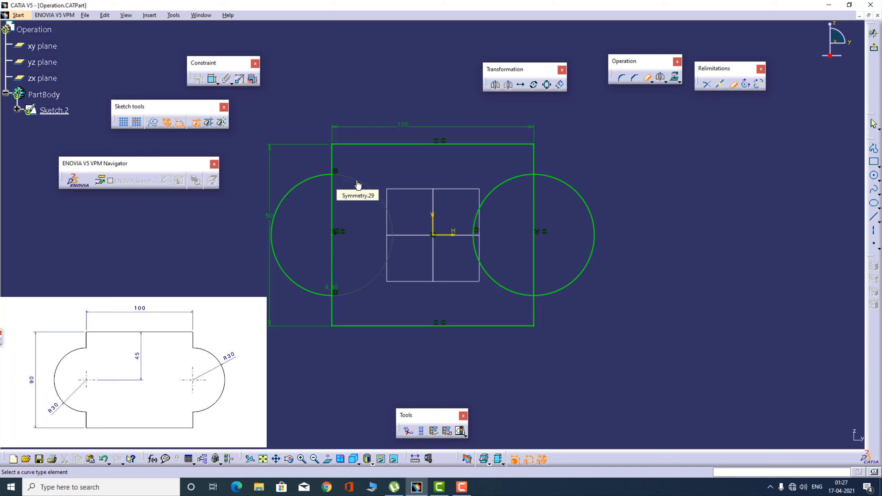
left_click(333, 206)
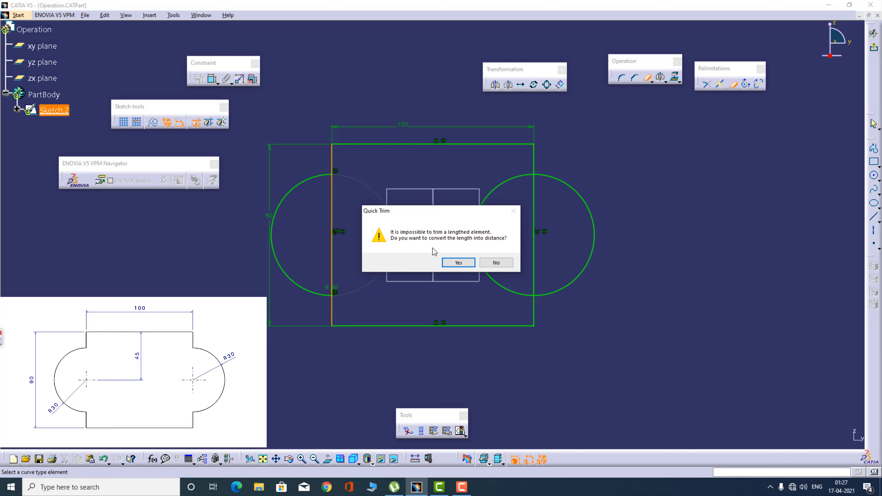
left_click(464, 263)
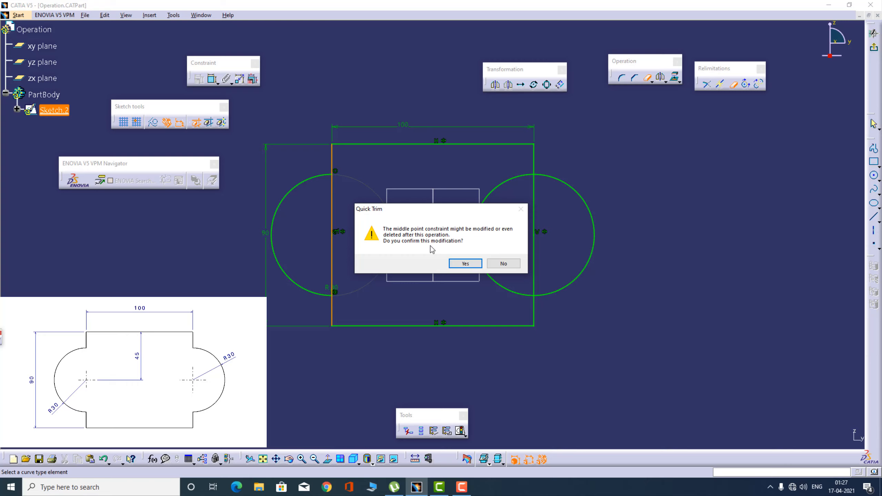
left_click(466, 263)
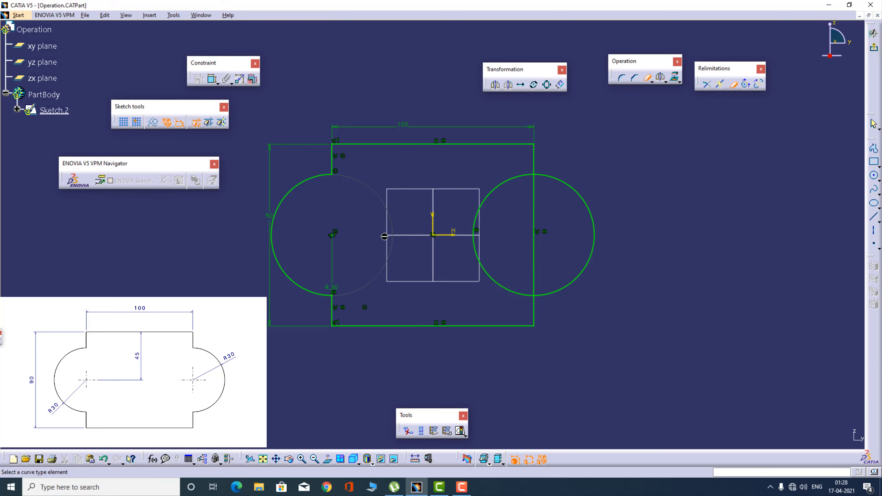
Step: Quick-trim the right circle's inner half and the segment of the rectangle's right edge that lies inside it
left_click(511, 182)
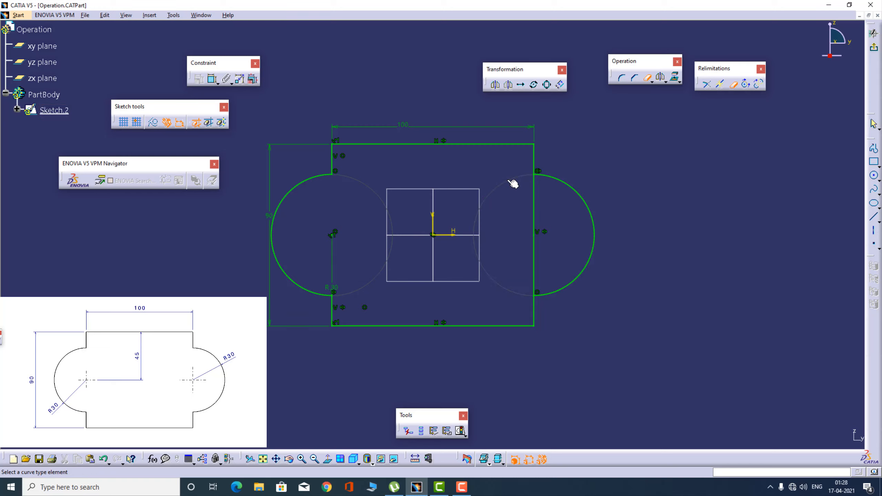
left_click(534, 204)
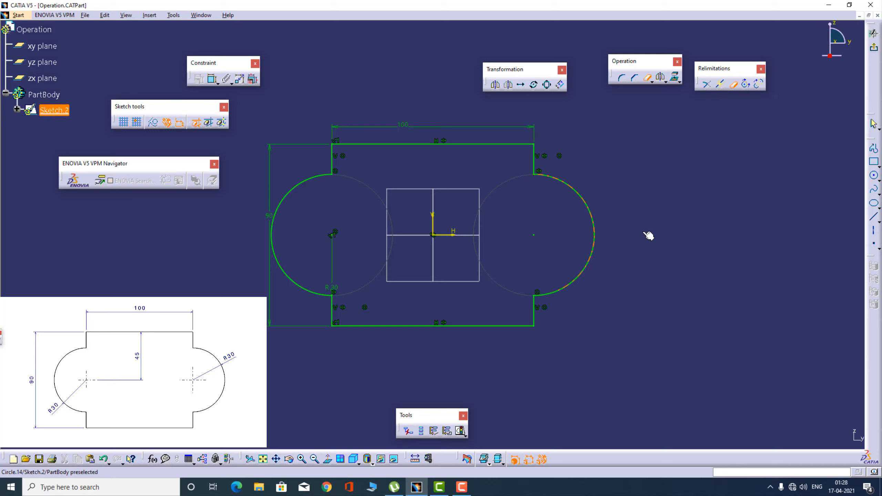
left_click(335, 271)
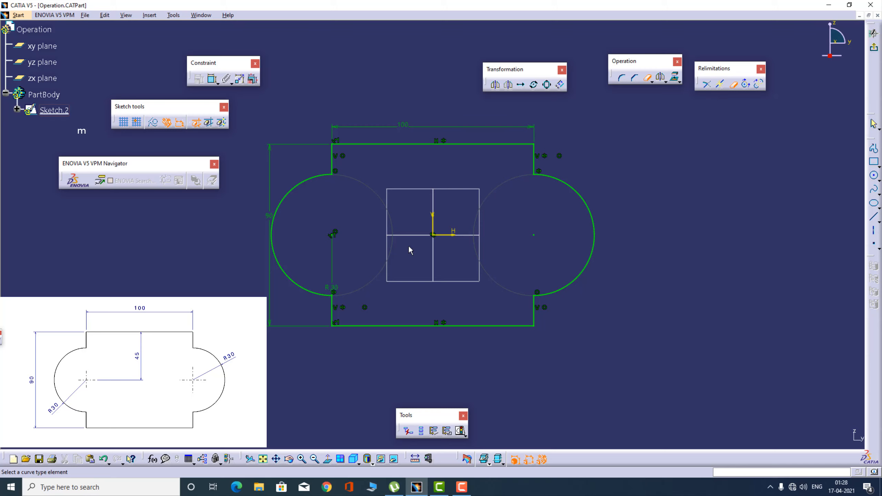
left_click(737, 87)
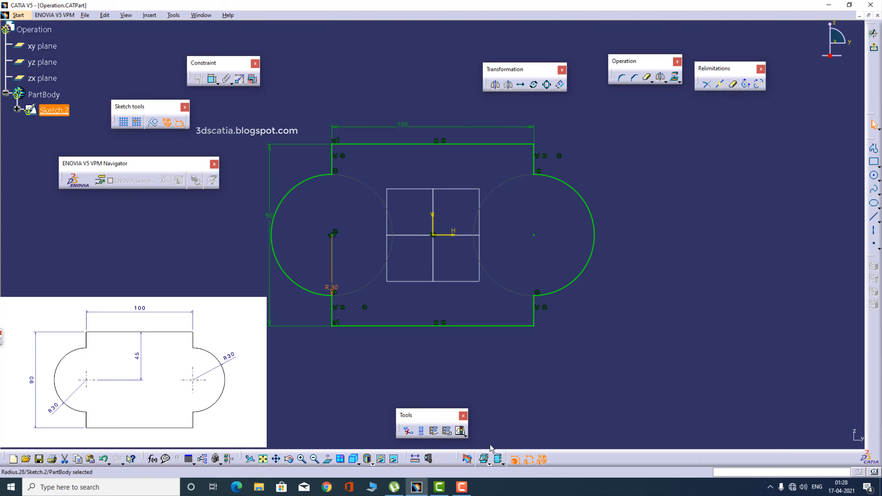
Step: Check the solving status of the finished profile sketch
left_click(462, 431)
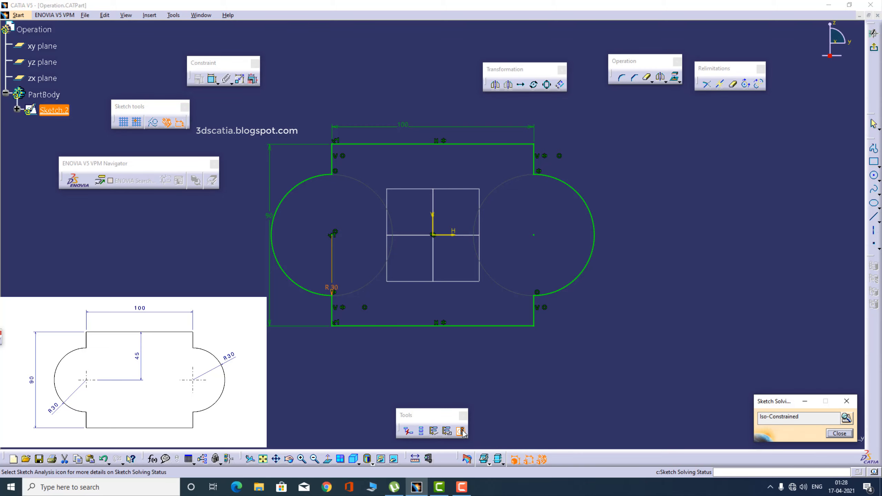
left_click(840, 434)
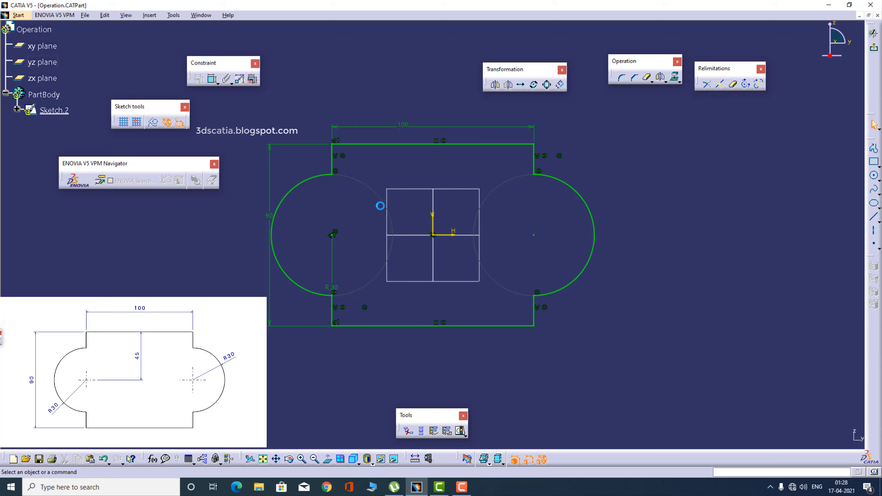